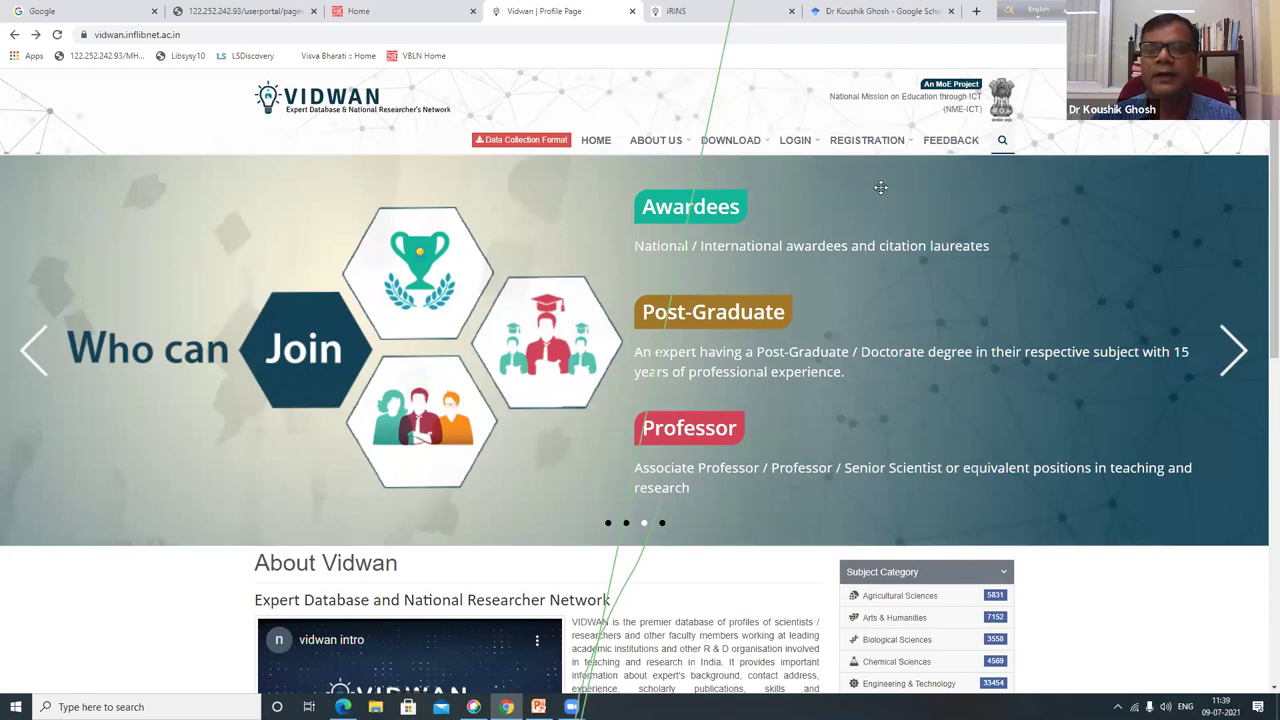
Open the expert registration form on the Vidwan site.
left_click(881, 148)
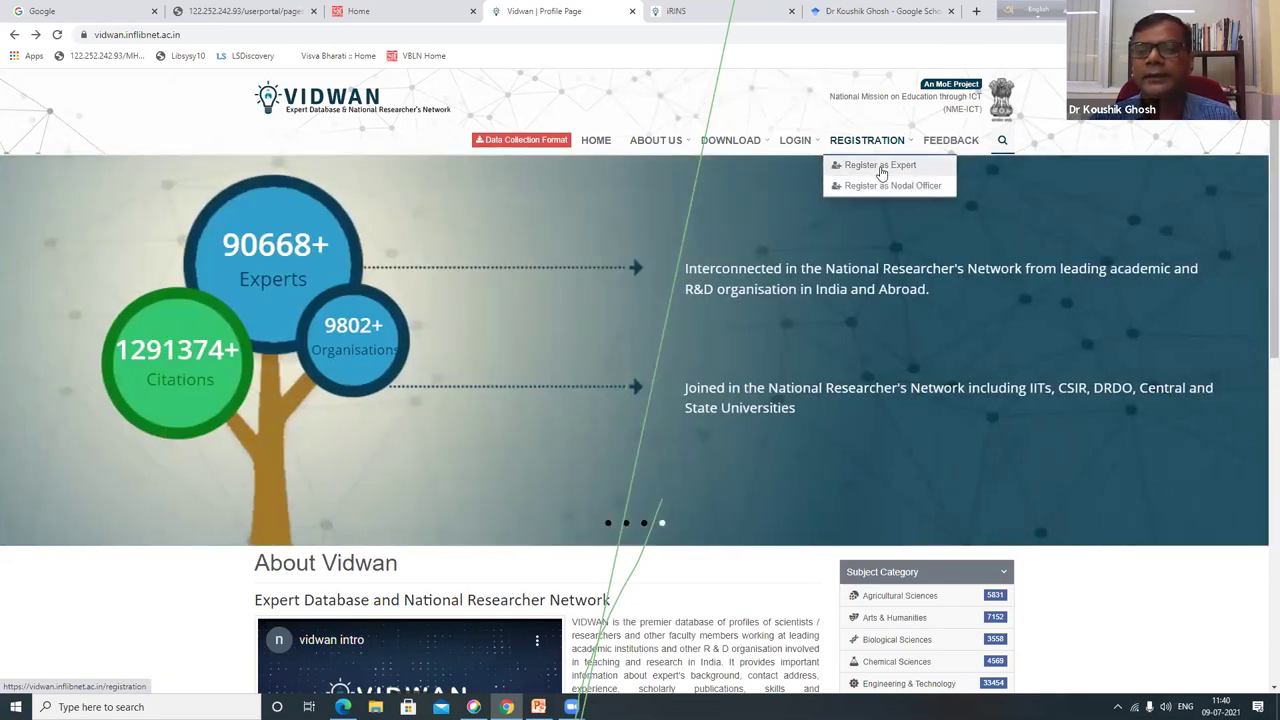
left_click(880, 168)
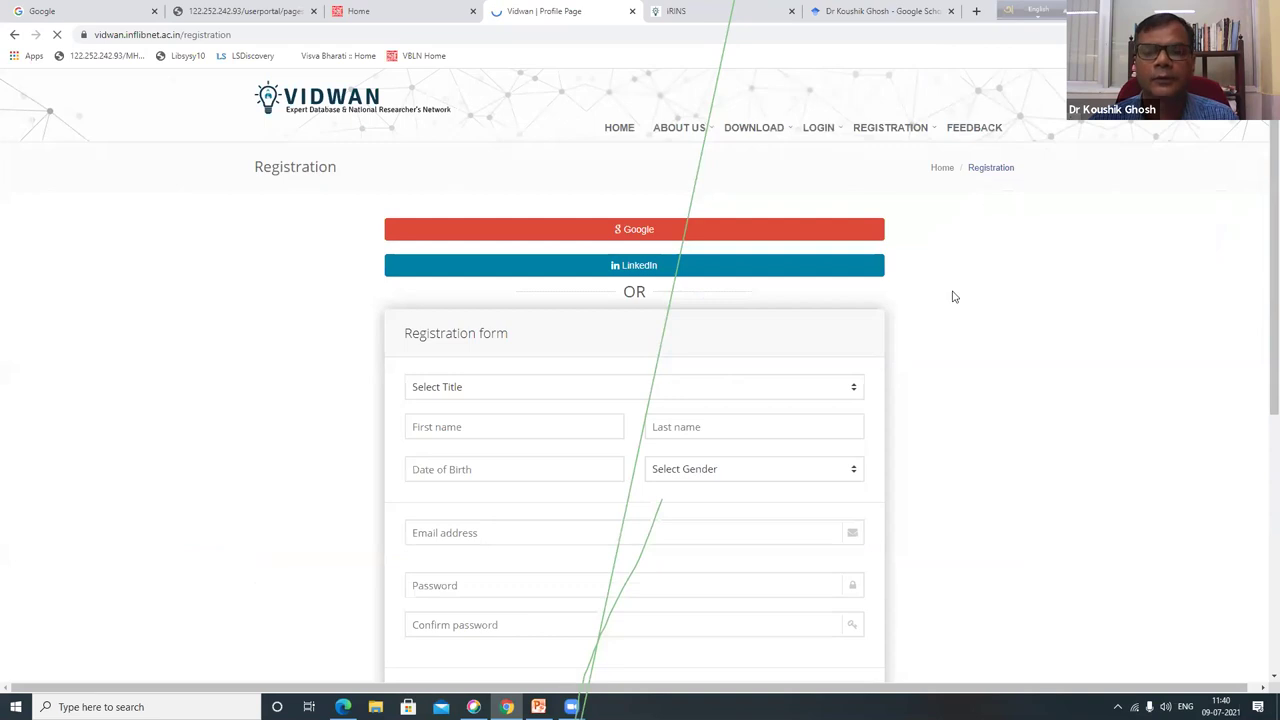
scroll(946, 300, "down", 1)
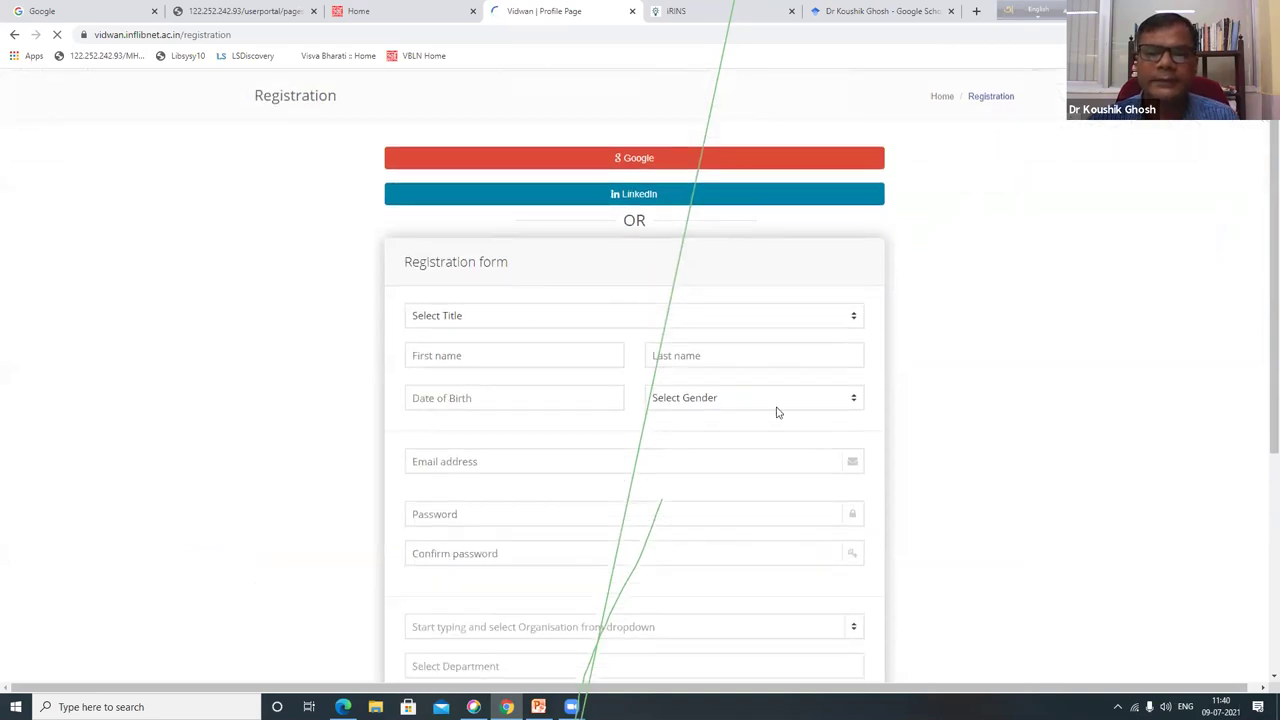
scroll(1015, 334, "down", 2)
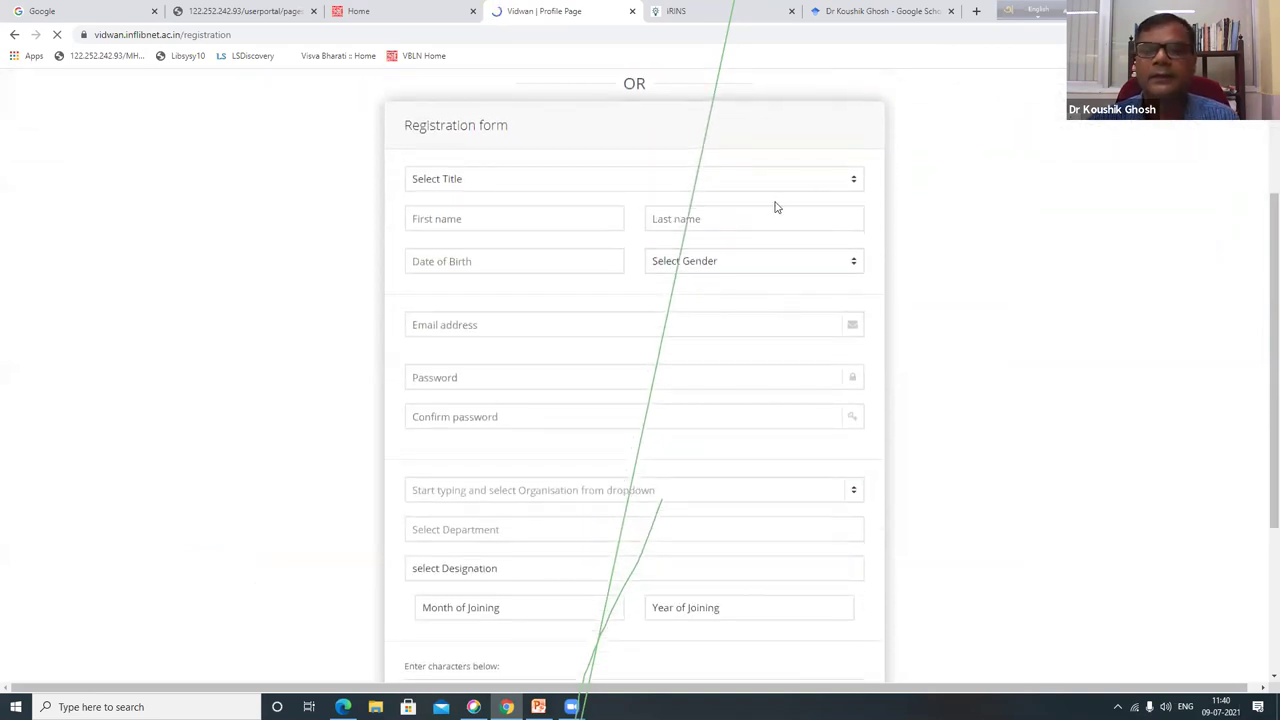
Examine the title, name, date of birth, gender, email and password fields of the registration form.
left_click(850, 181)
left_click(971, 186)
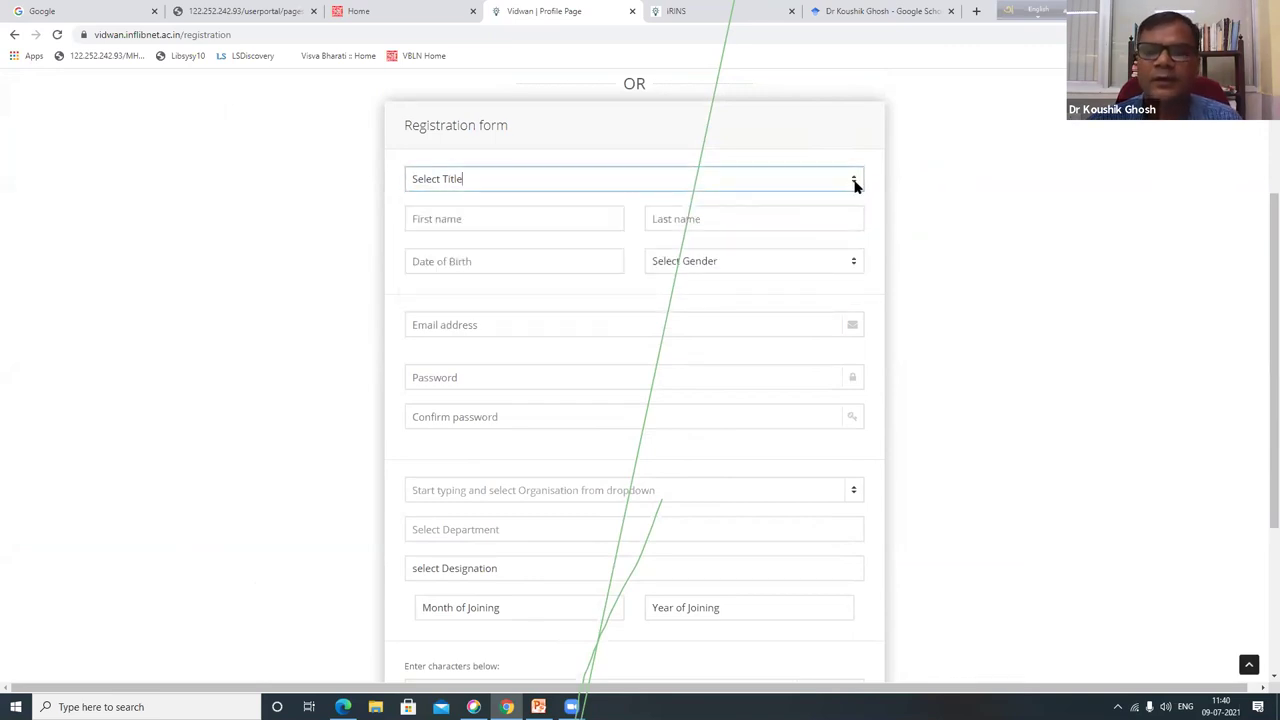
left_click(853, 183)
left_click(986, 203)
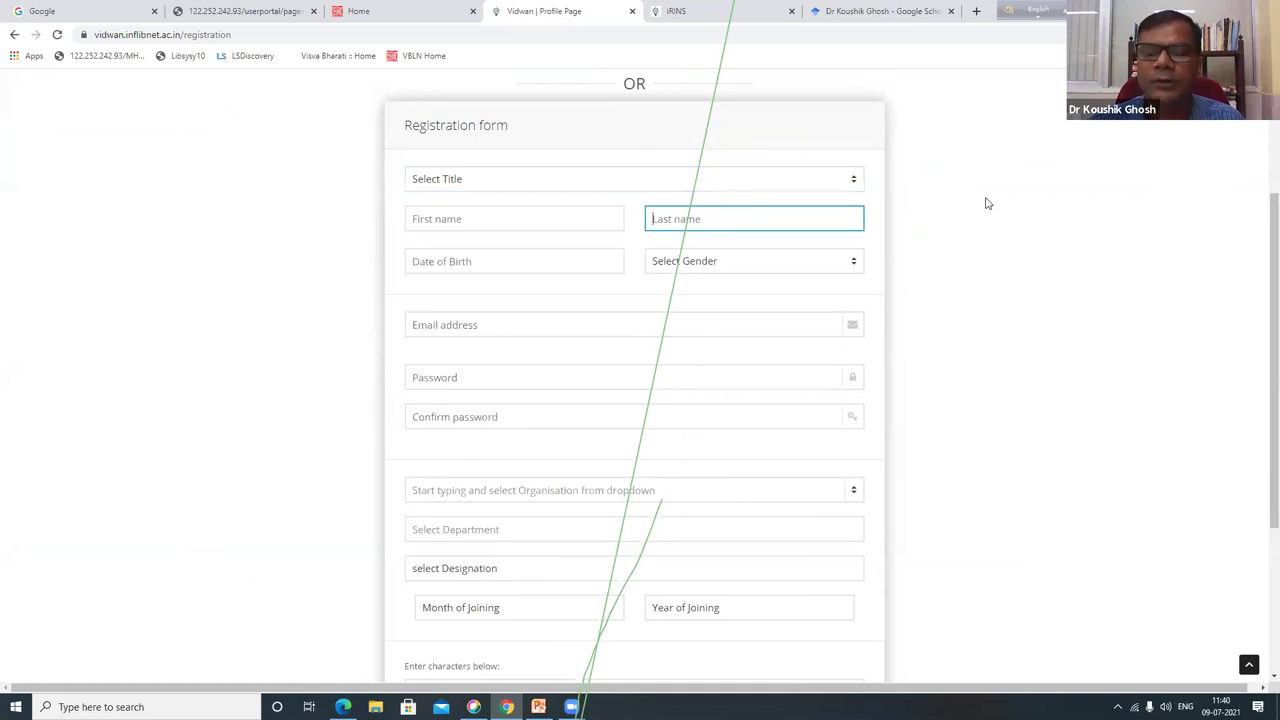
left_click(513, 220)
left_click(722, 209)
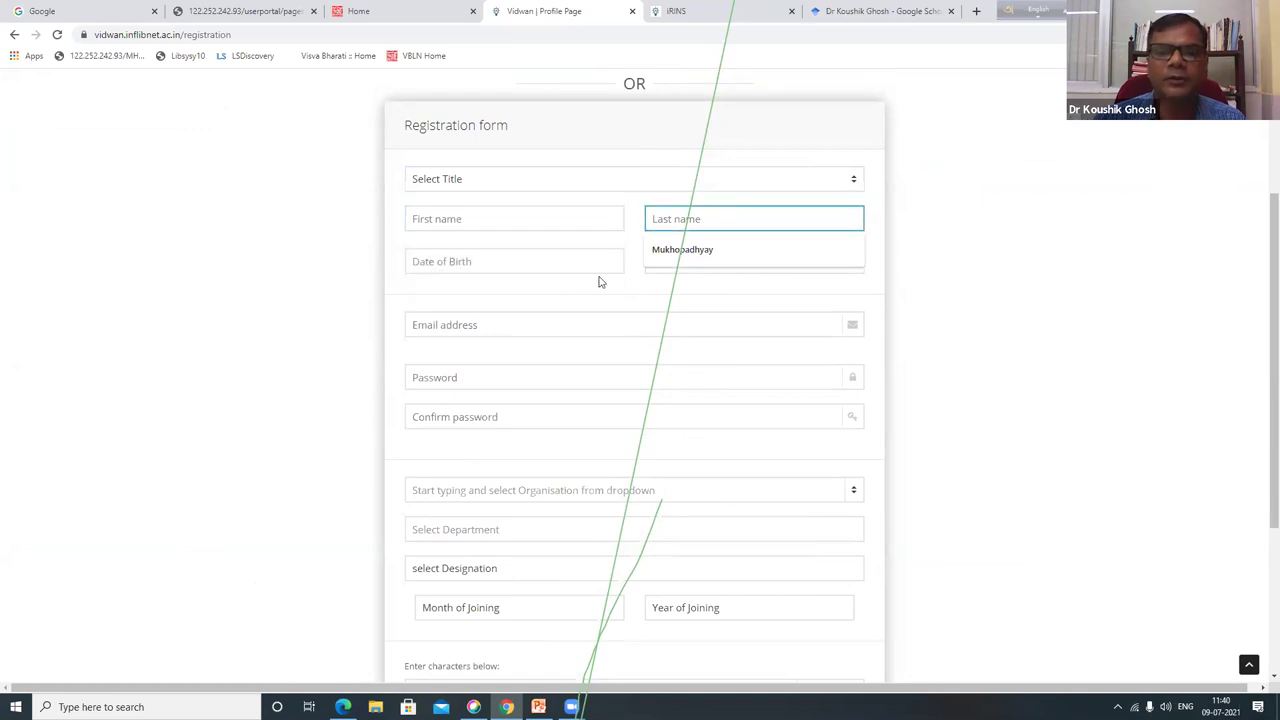
scroll(889, 254, "down", 1)
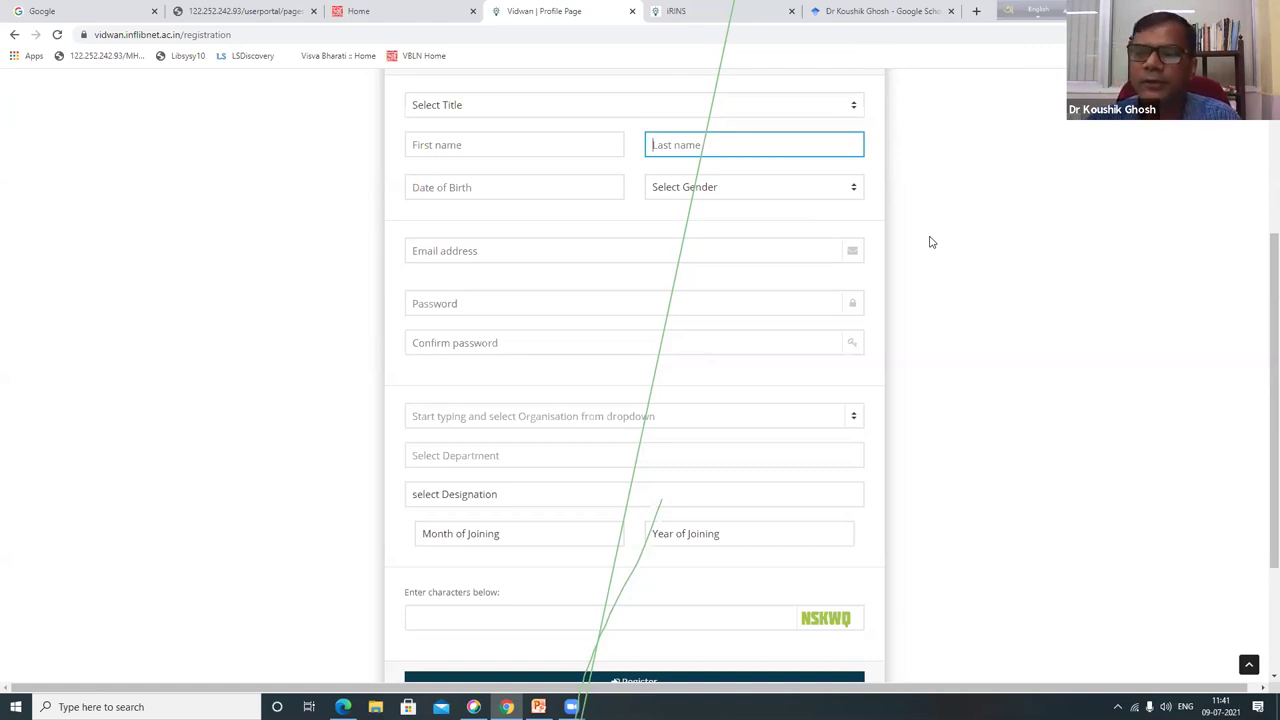
left_click(642, 254)
left_click(575, 308)
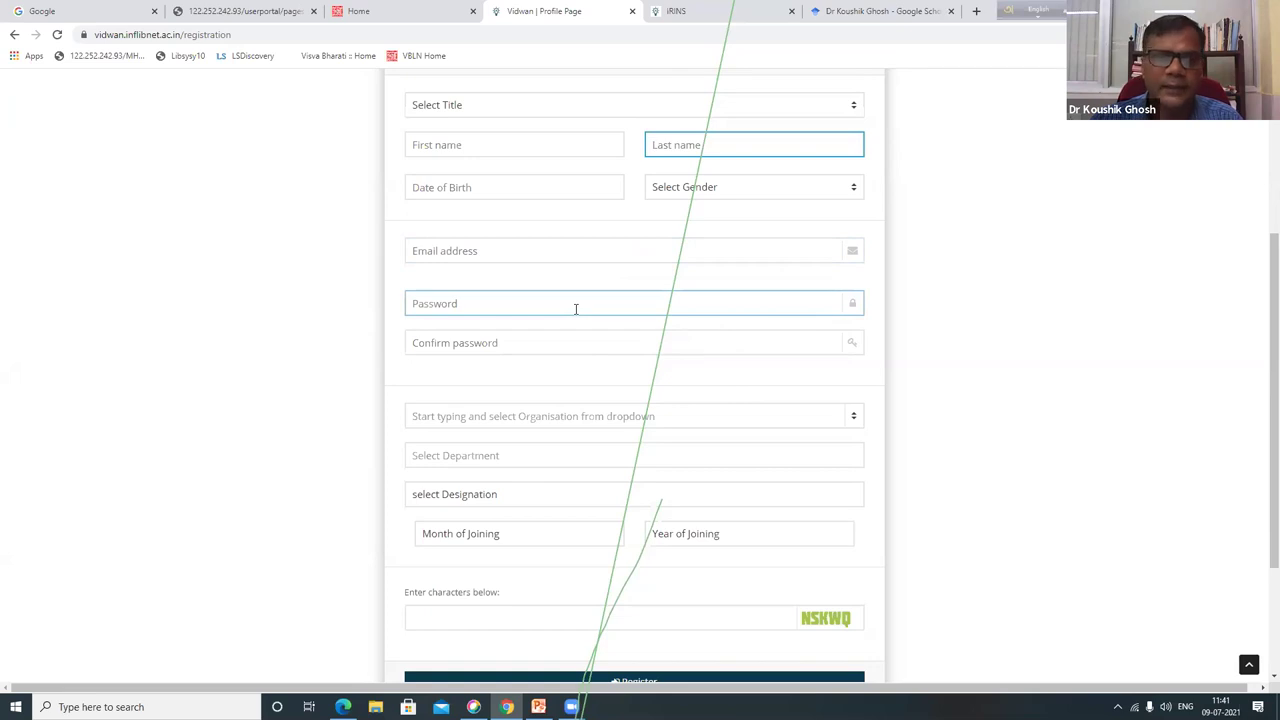
left_click(575, 342)
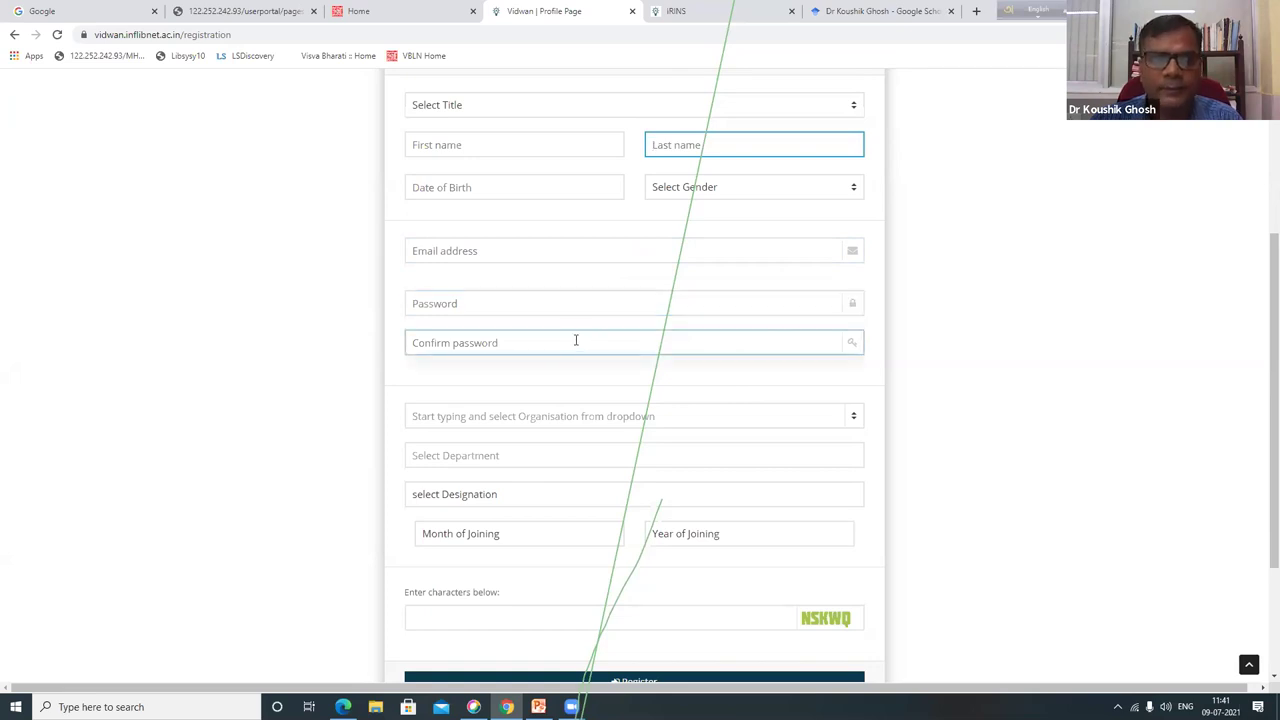
scroll(1023, 420, "down", 1)
Find "visva" among the organisations and set the registration form's organisation to Visva-Bharati University.
left_click(850, 346)
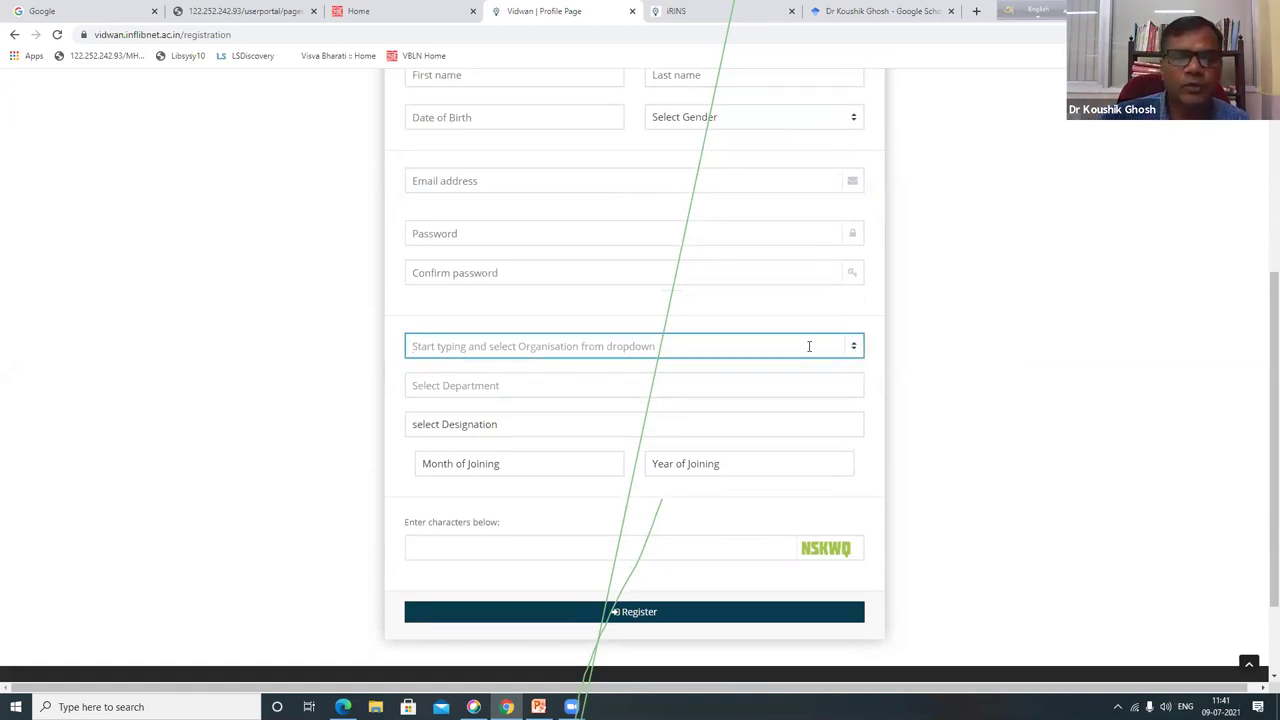
left_click(689, 384)
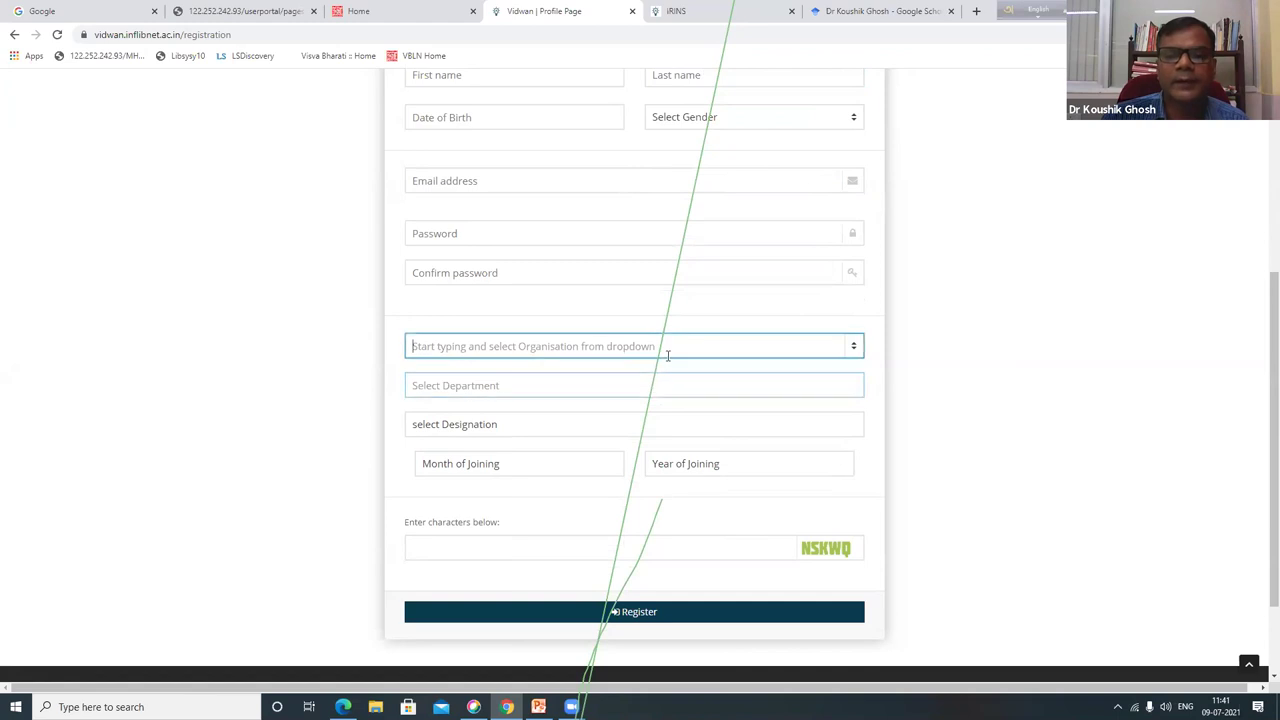
left_click(660, 347)
type("v")
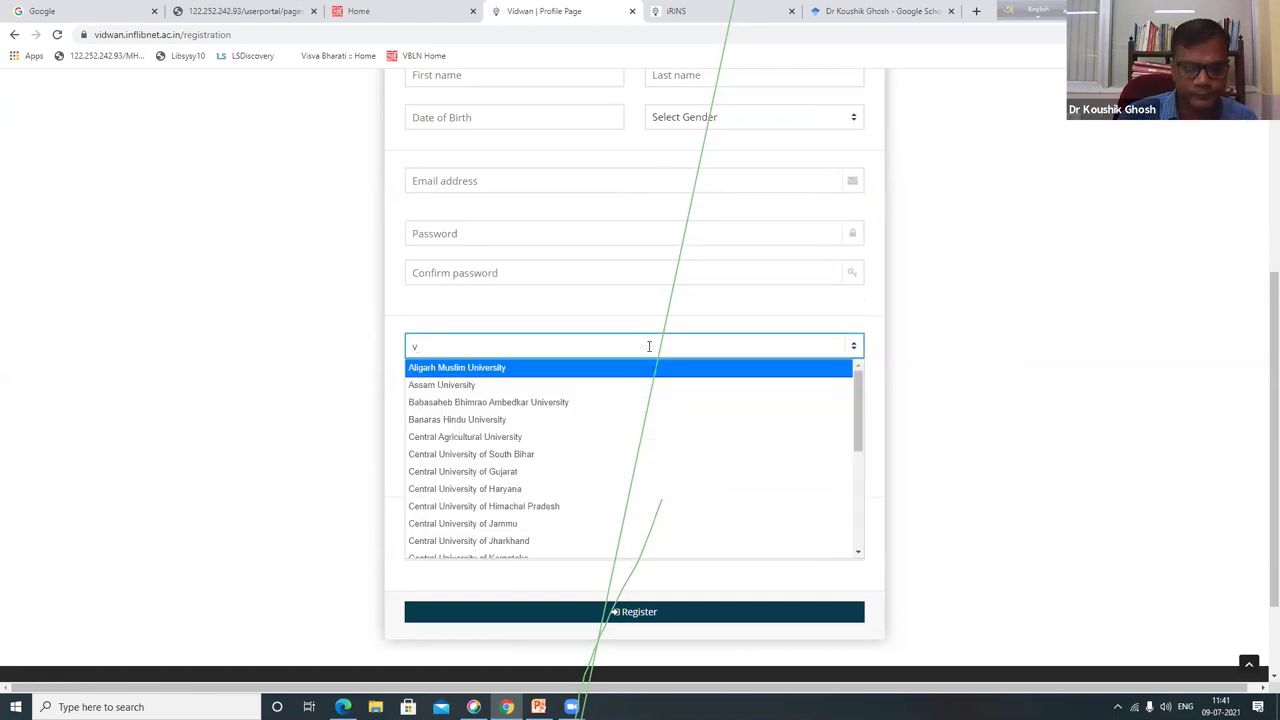
type("isva")
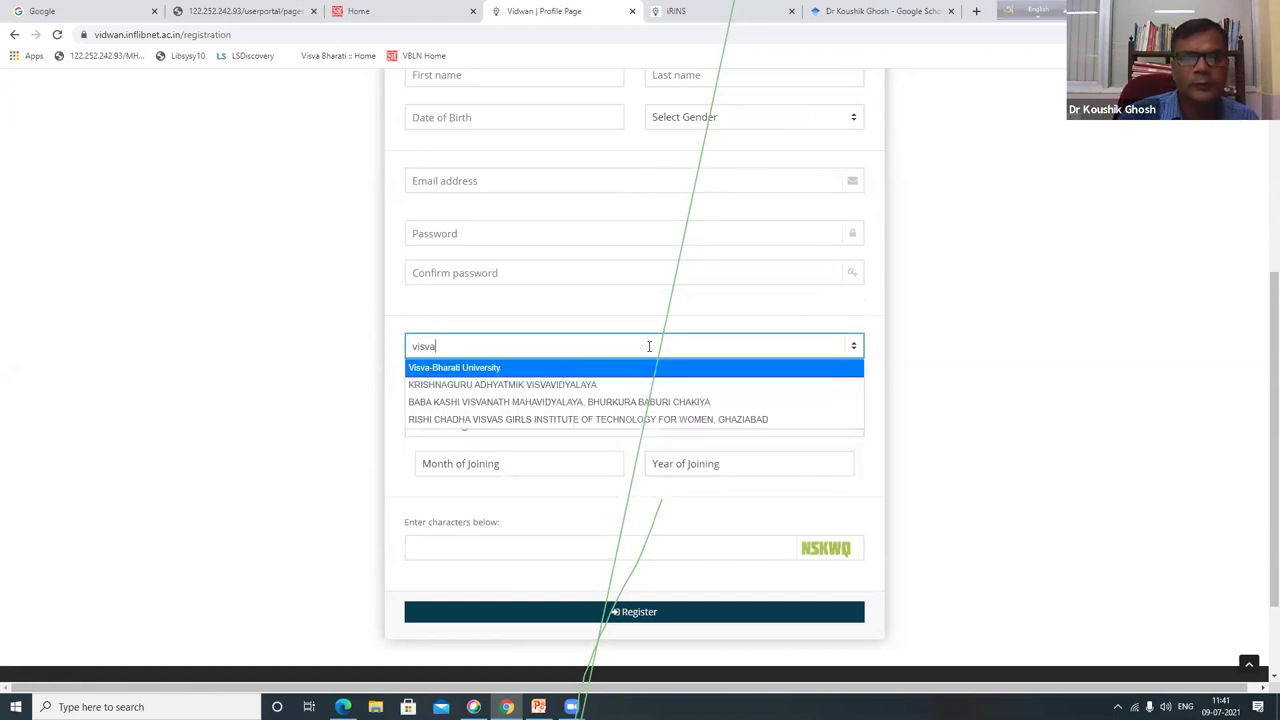
left_click(605, 368)
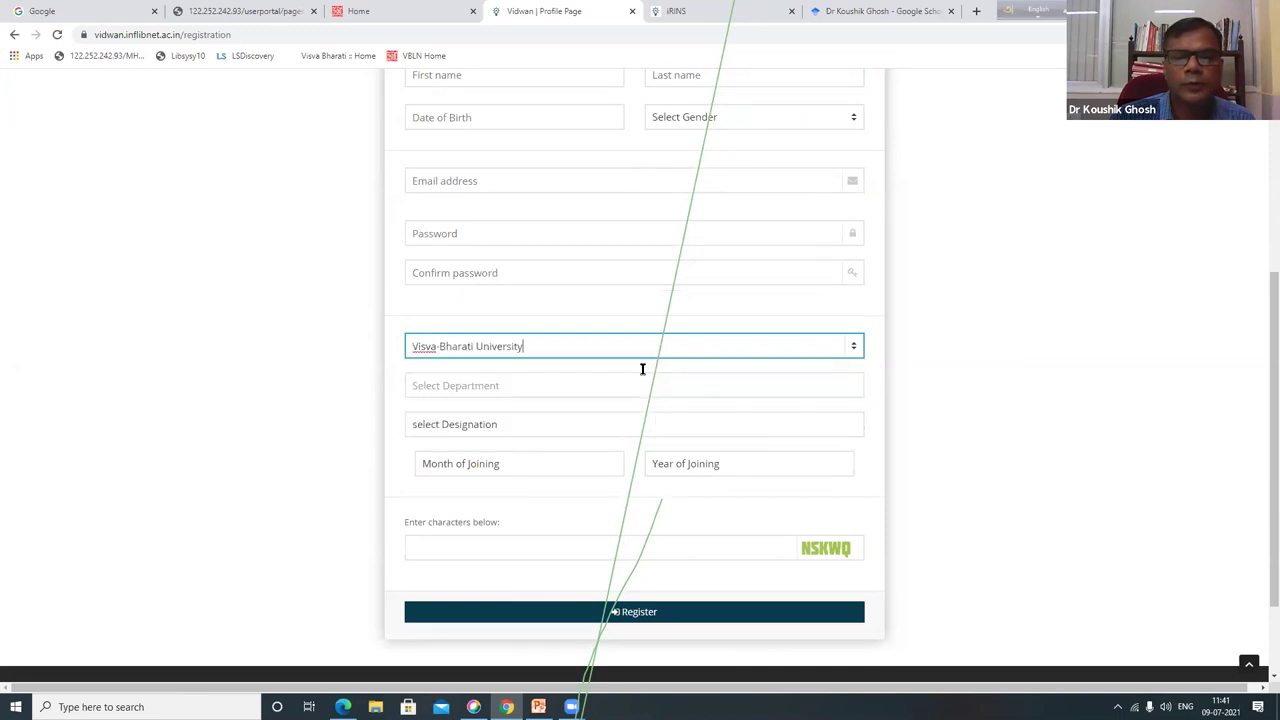
Examine the available department and designation options and the remaining fields down to the end of the registration form.
left_click(850, 390)
scroll(470, 215, "down", 2)
scroll(488, 220, "up", 2)
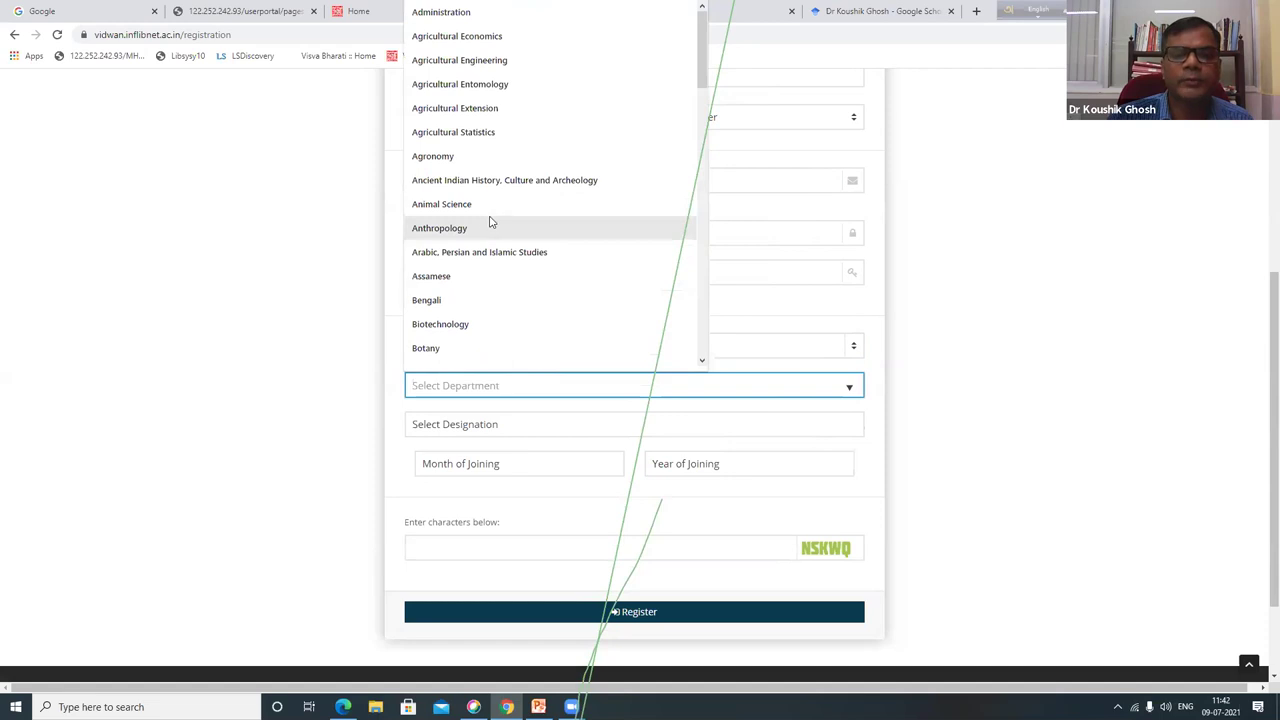
left_click(946, 322)
scroll(946, 322, "down", 1)
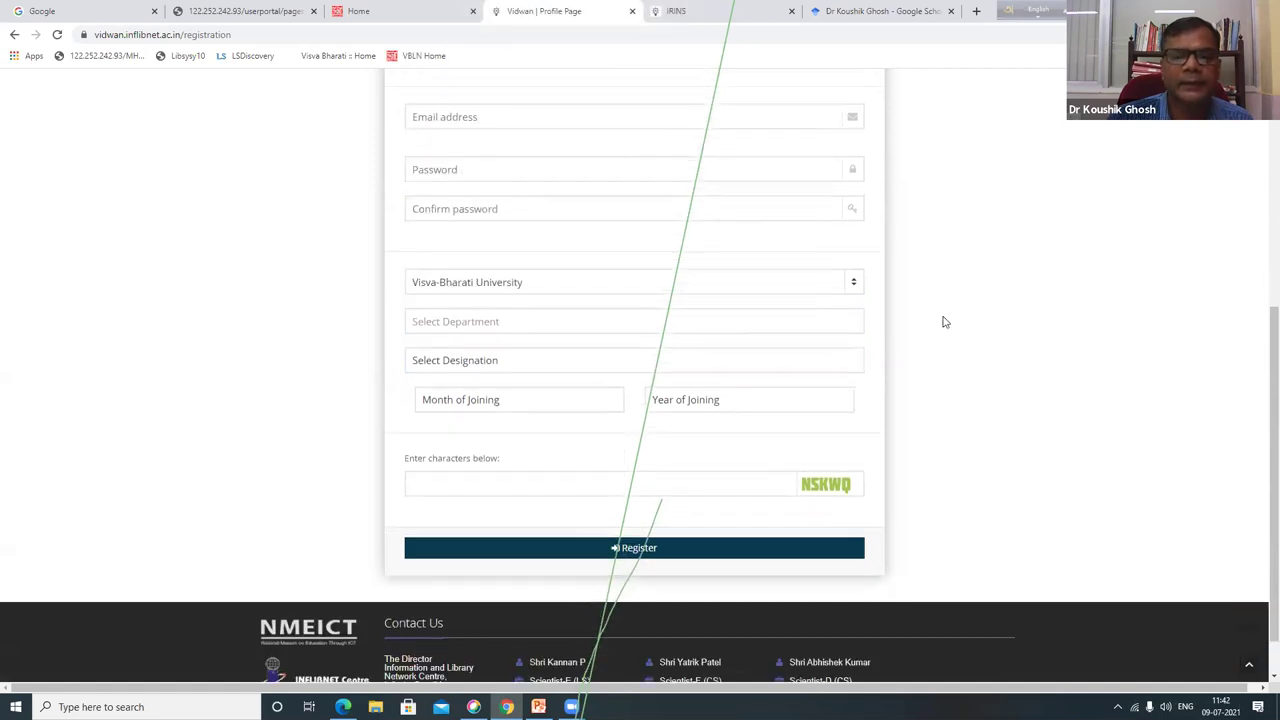
left_click(562, 357)
scroll(543, 414, "down", 3)
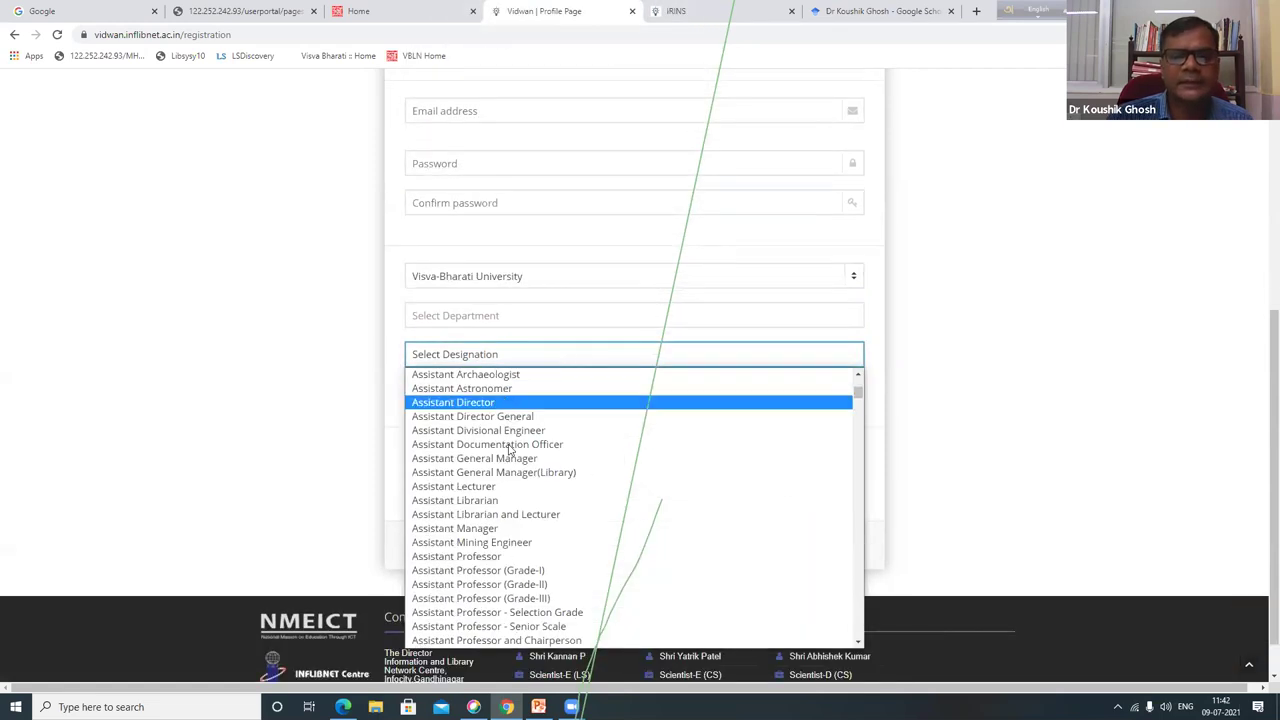
scroll(510, 463, "down", 15)
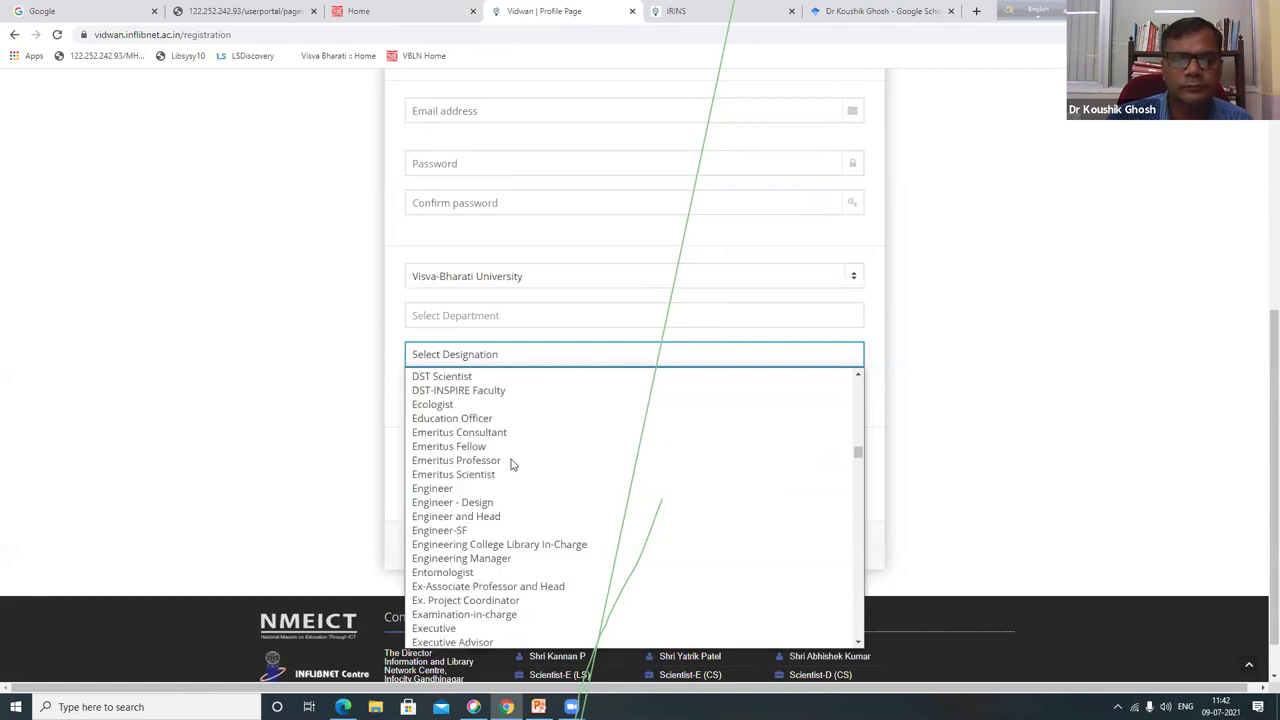
left_click(956, 434)
scroll(956, 434, "down", 1)
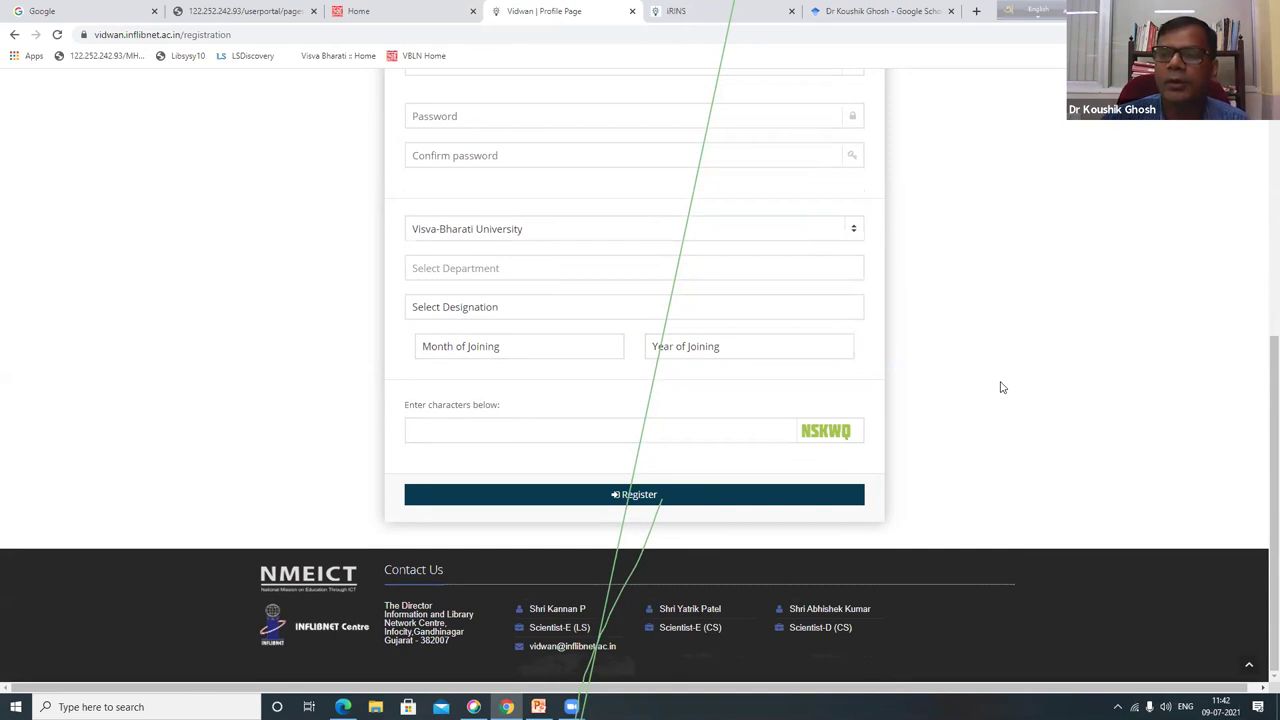
Go to the expert login page and sign in with the existing Google account.
scroll(980, 345, "up", 5)
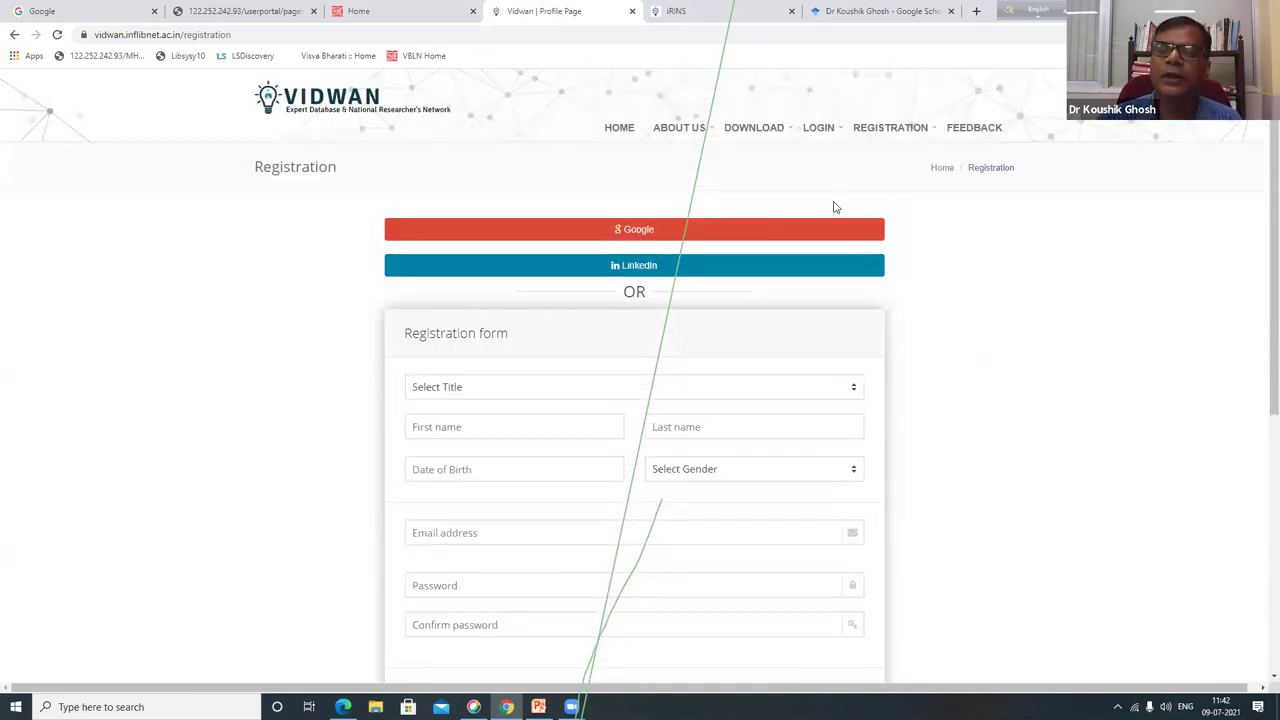
mouse_move(820, 131)
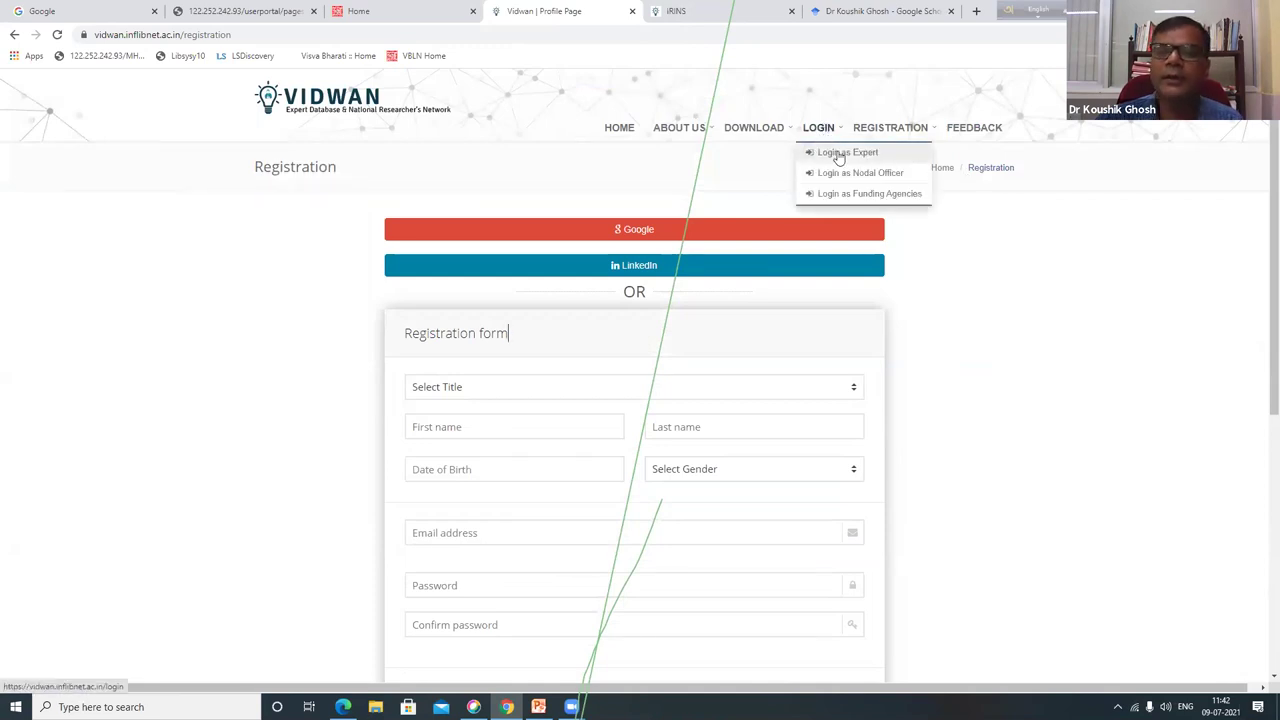
left_click(838, 156)
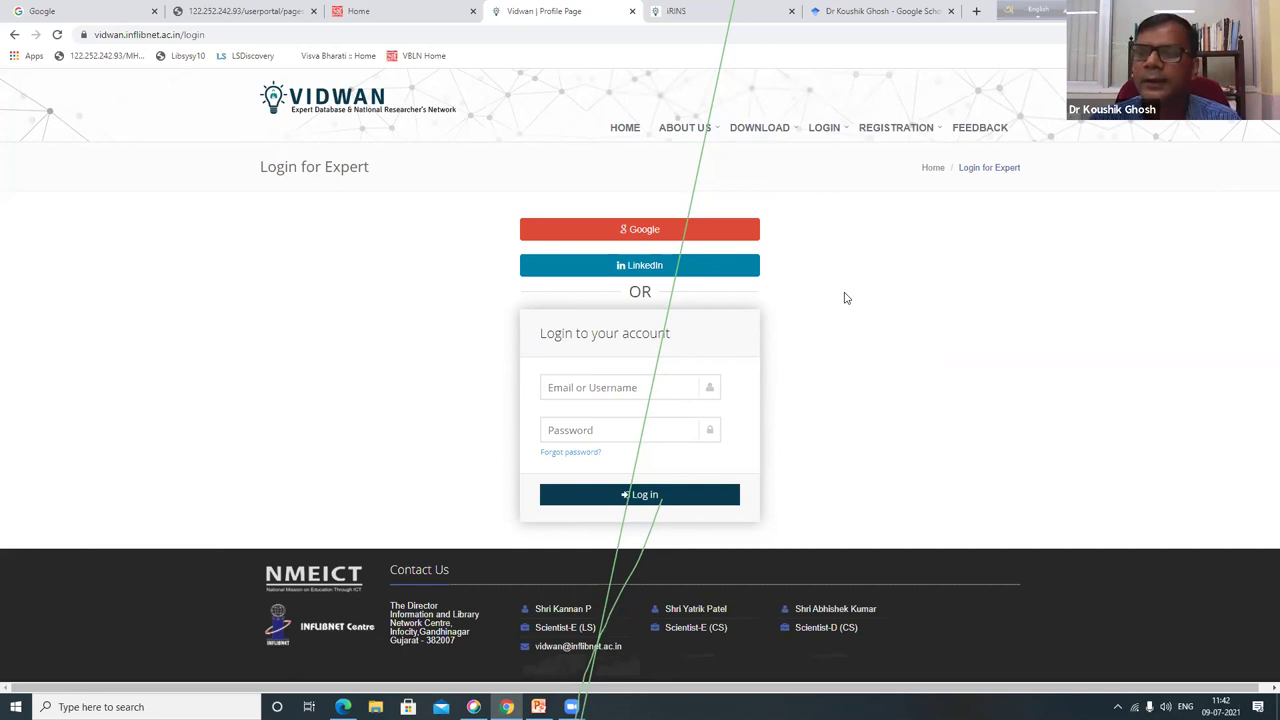
left_click(659, 232)
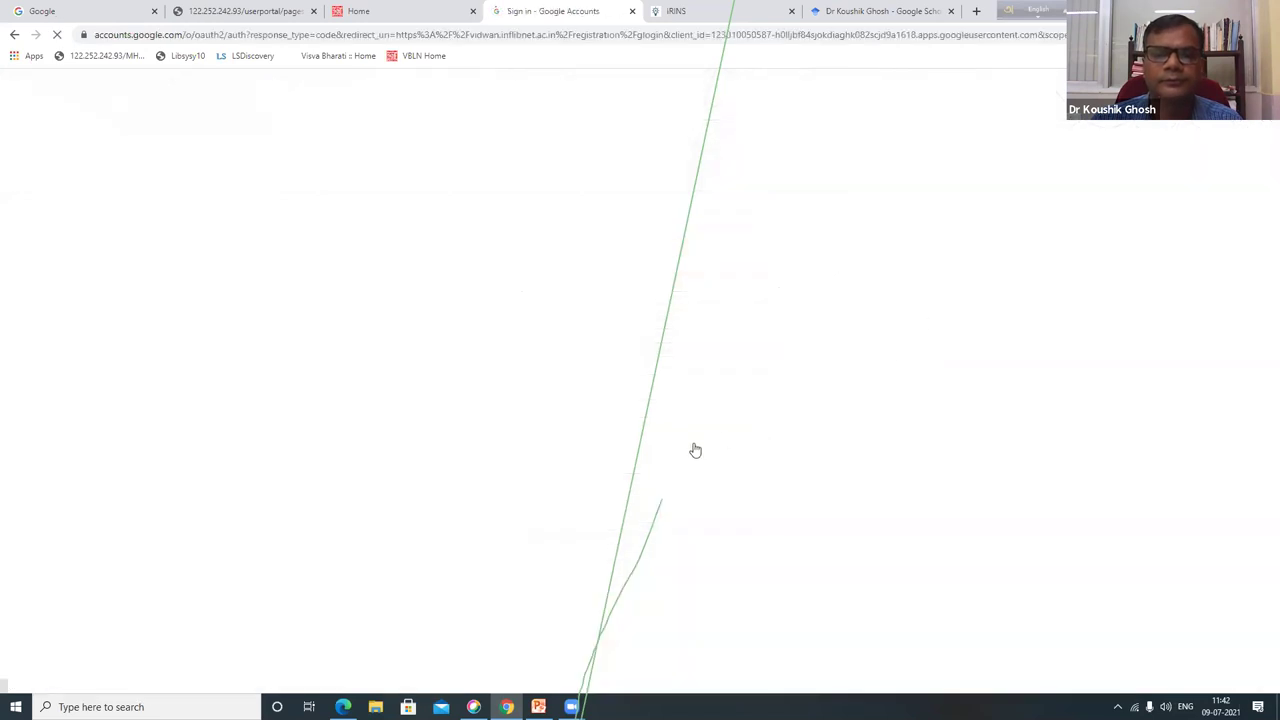
left_click(590, 372)
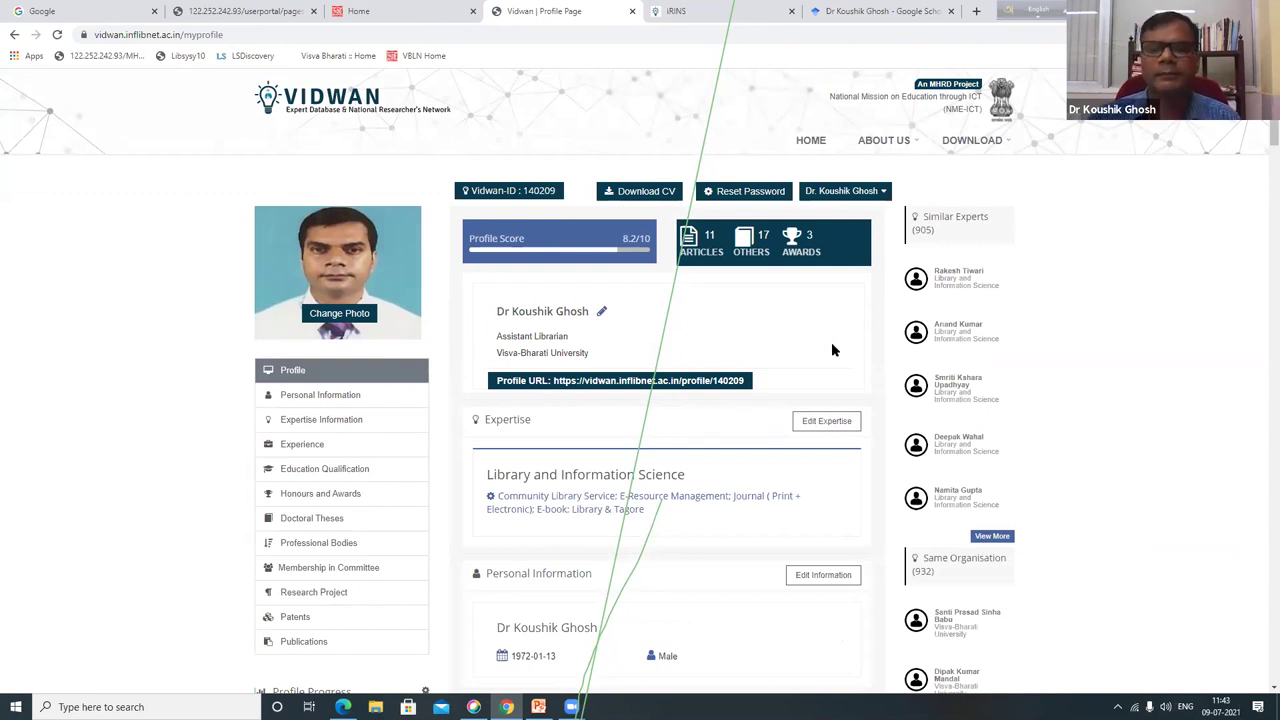
Look over the start of the profile page and open its Expertise section for editing.
scroll(831, 350, "down", 2)
scroll(790, 364, "up", 2)
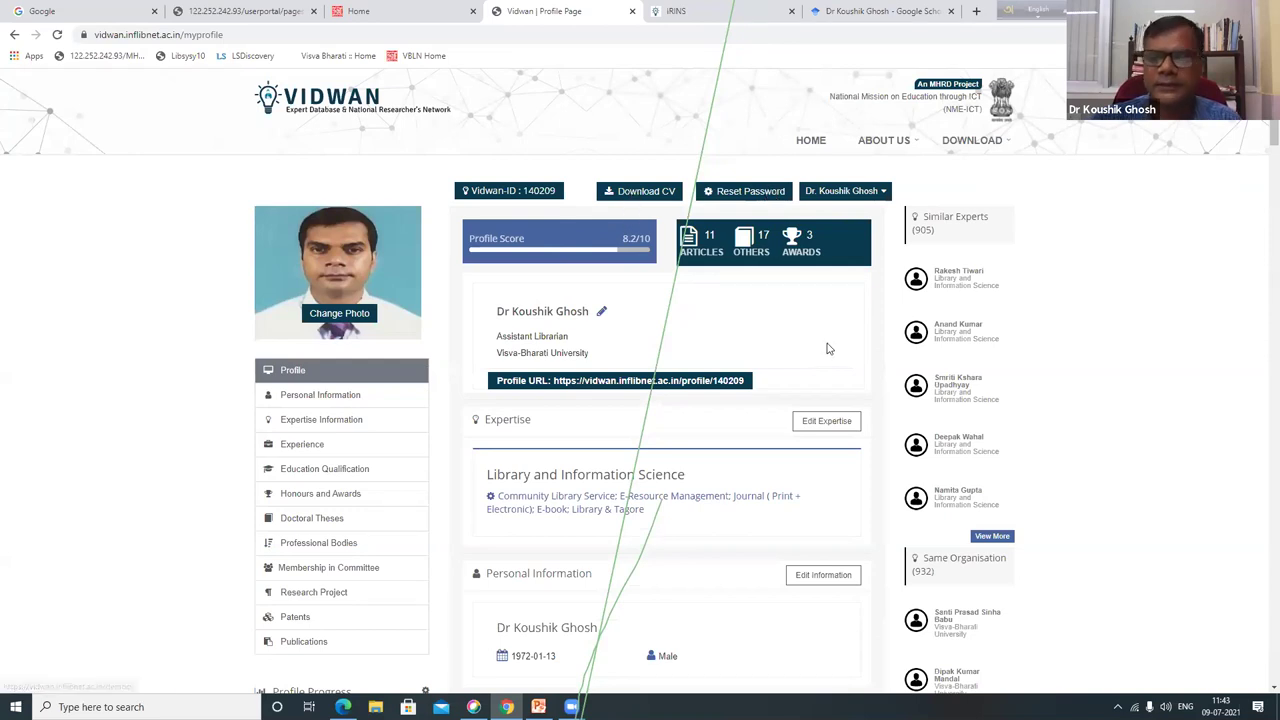
scroll(823, 350, "down", 1)
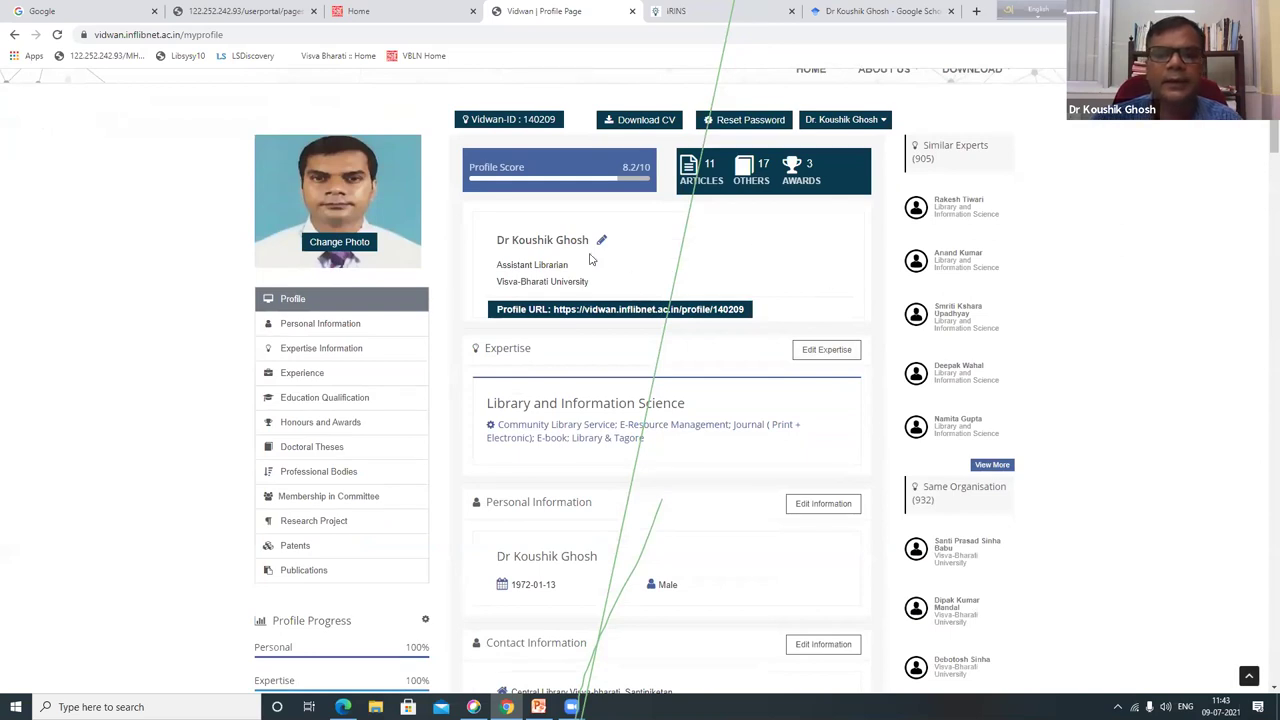
left_click(823, 358)
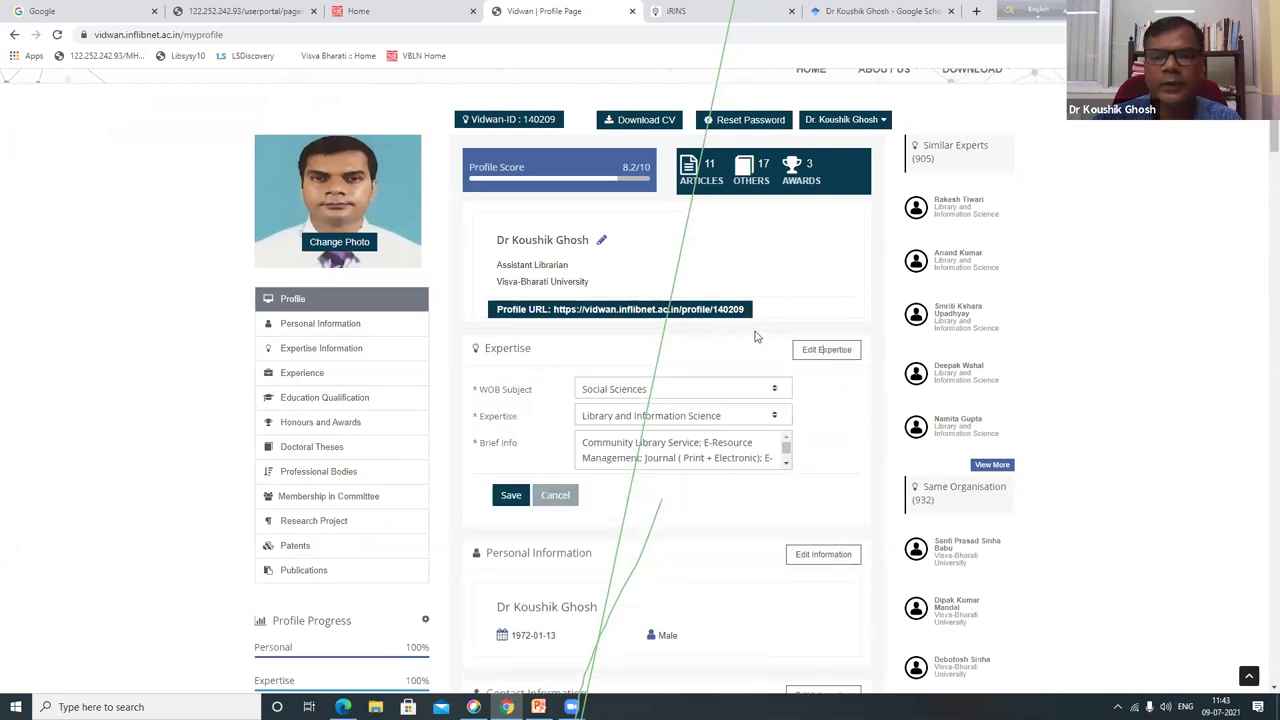
scroll(782, 315, "down", 1)
scroll(782, 315, "down", 1)
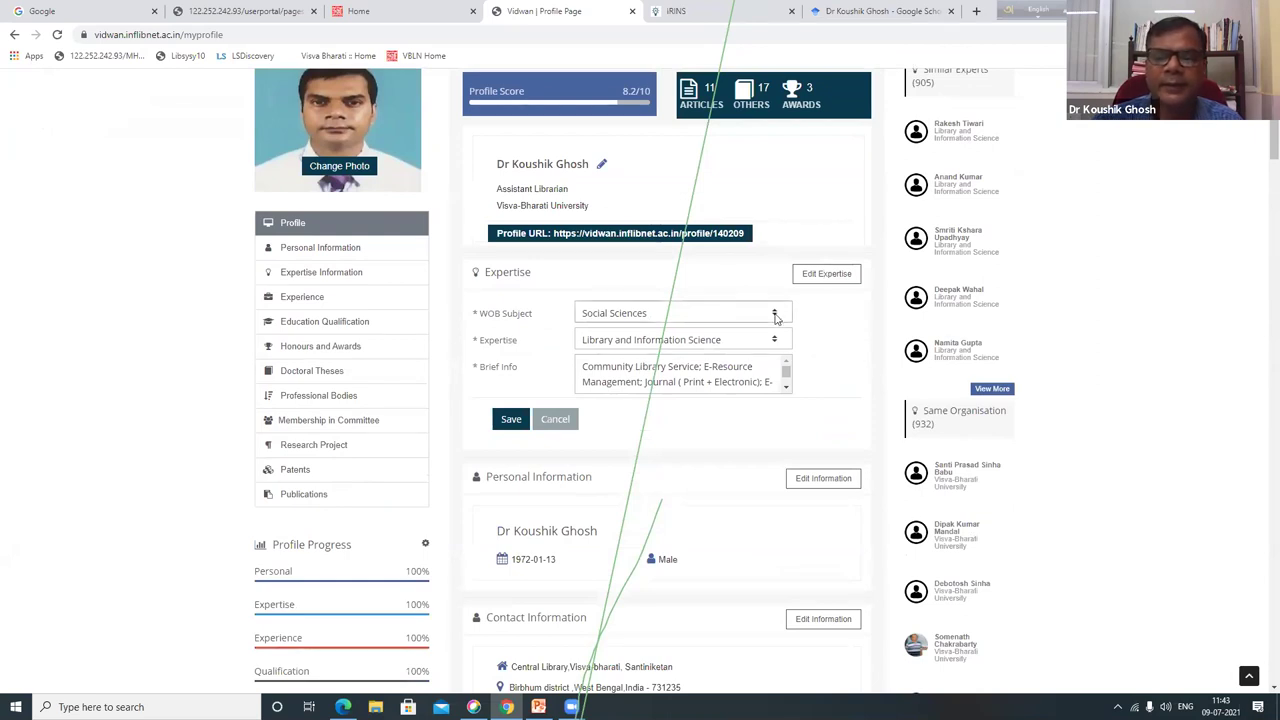
Check the WOB Subject and Expertise options, keep Social Sciences and Library and Information Science, and save the expertise details.
left_click(776, 316)
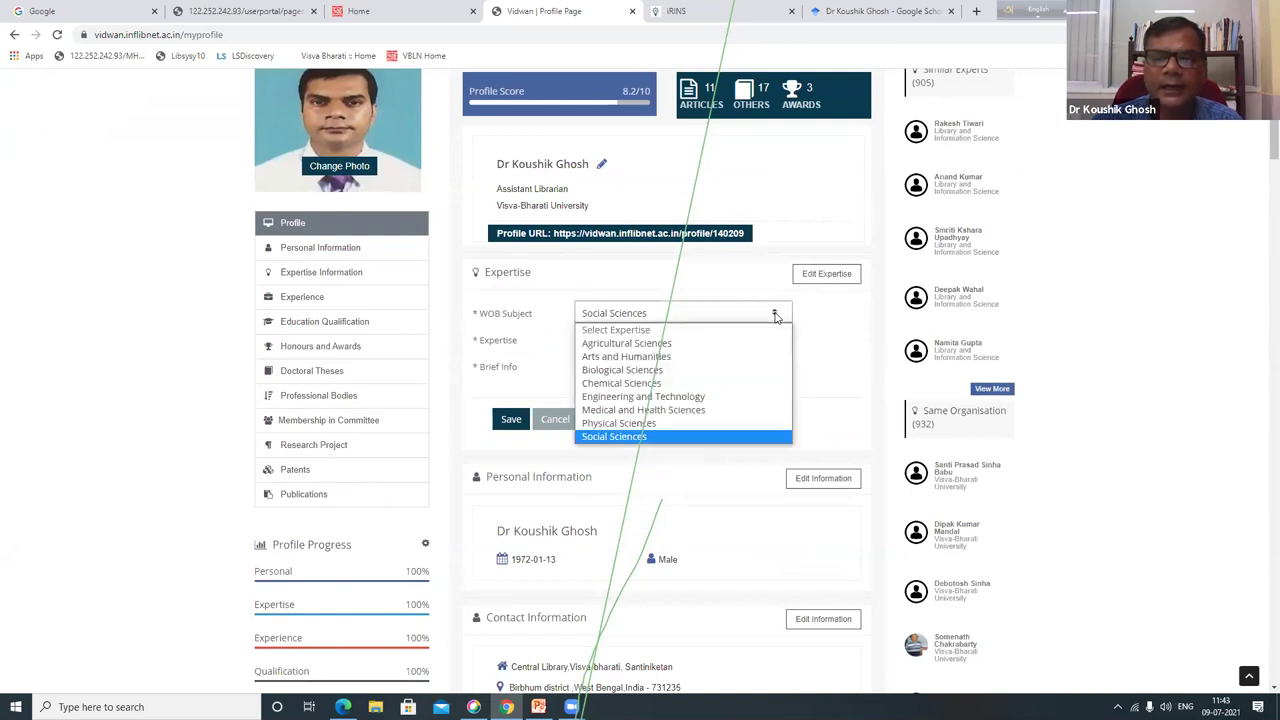
left_click(826, 320)
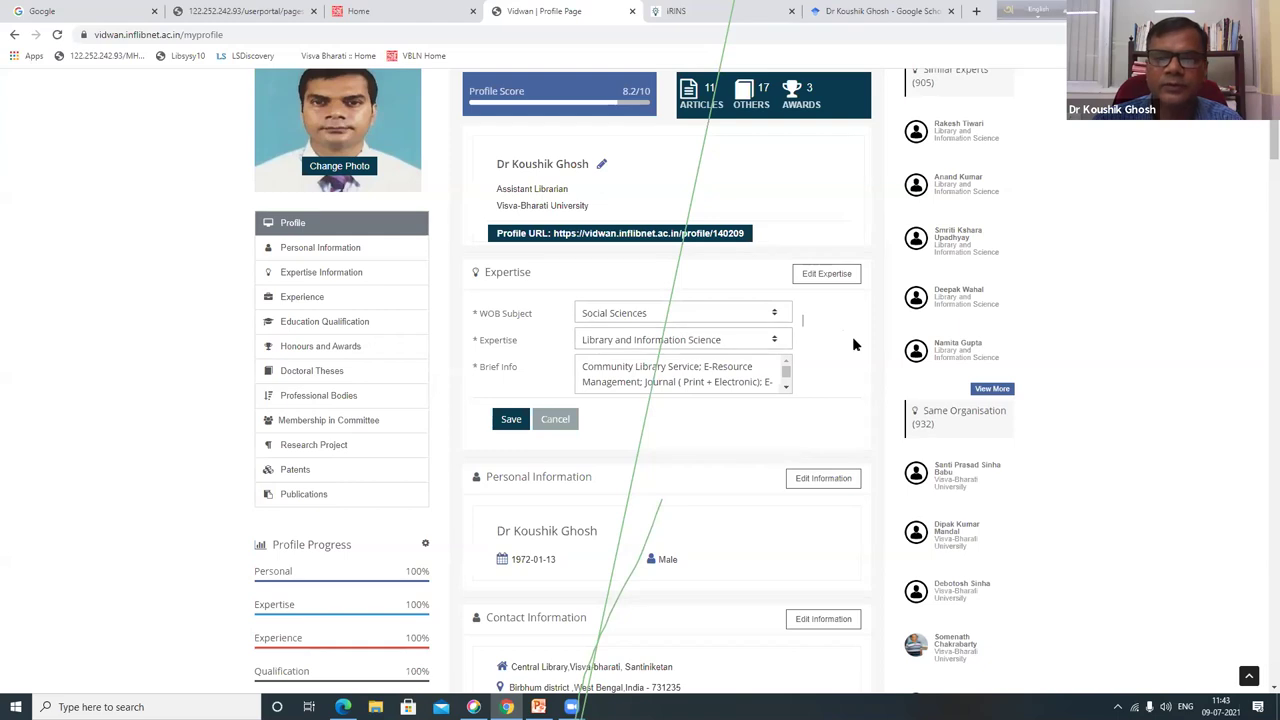
scroll(856, 342, "down", 1)
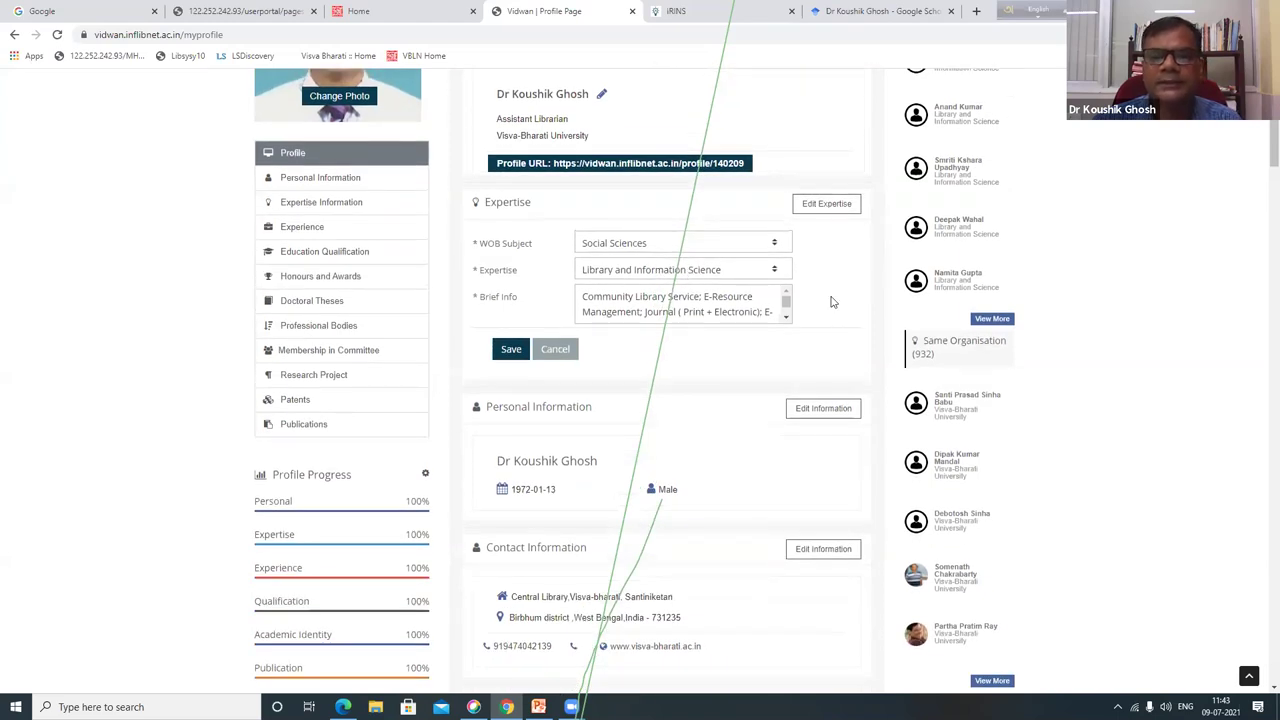
left_click(775, 270)
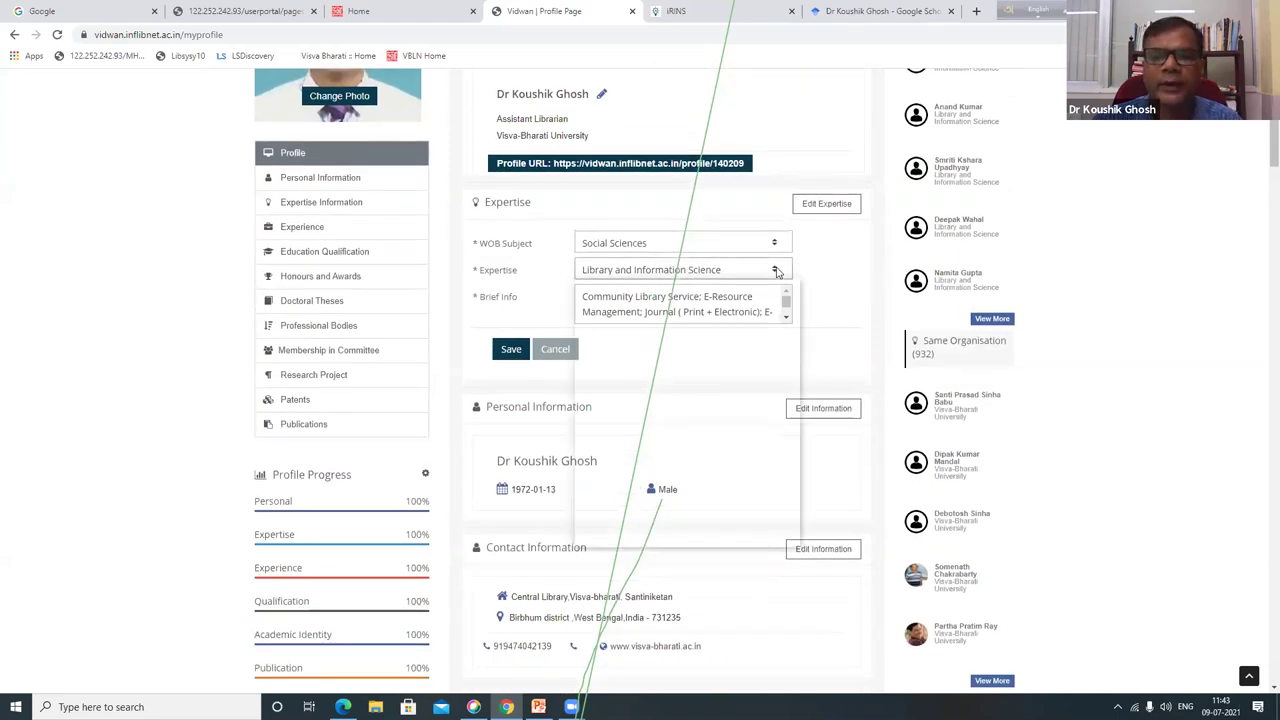
left_click(845, 274)
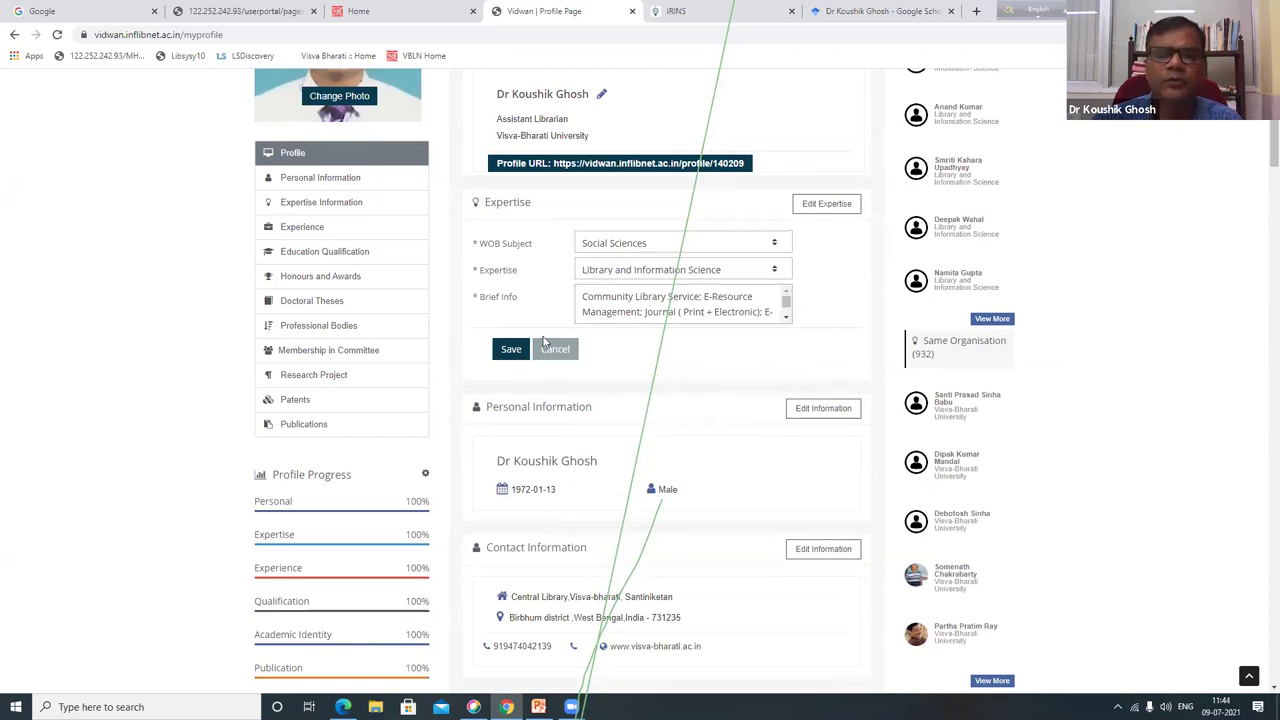
left_click(511, 350)
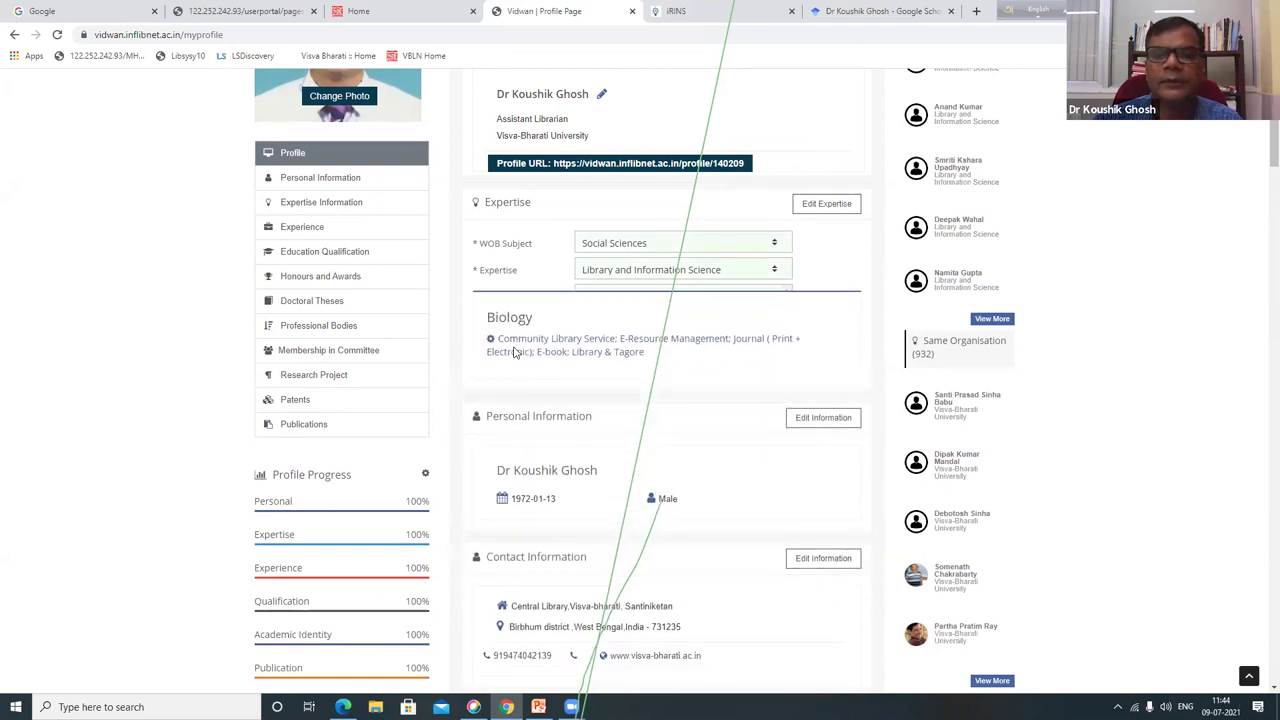
Open the Personal Information section for editing, check the title, name, birth date and gender fields, and save it.
scroll(672, 320, "down", 1)
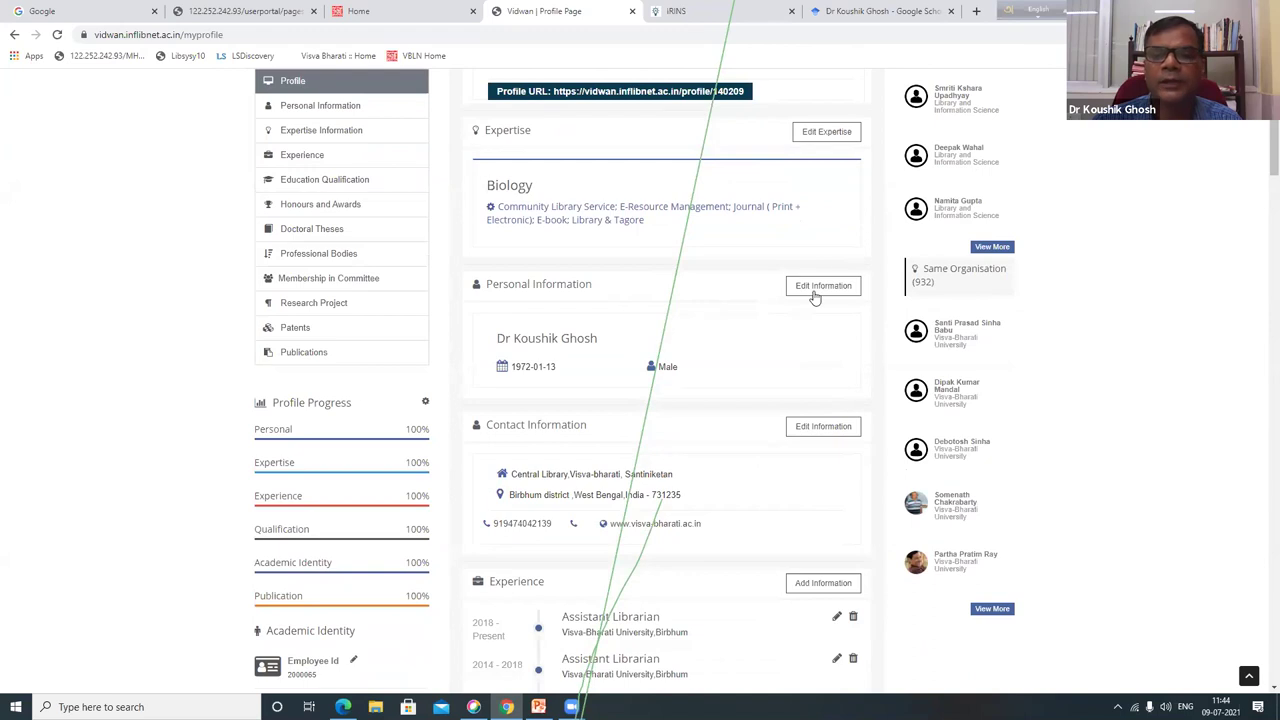
scroll(634, 306, "down", 1)
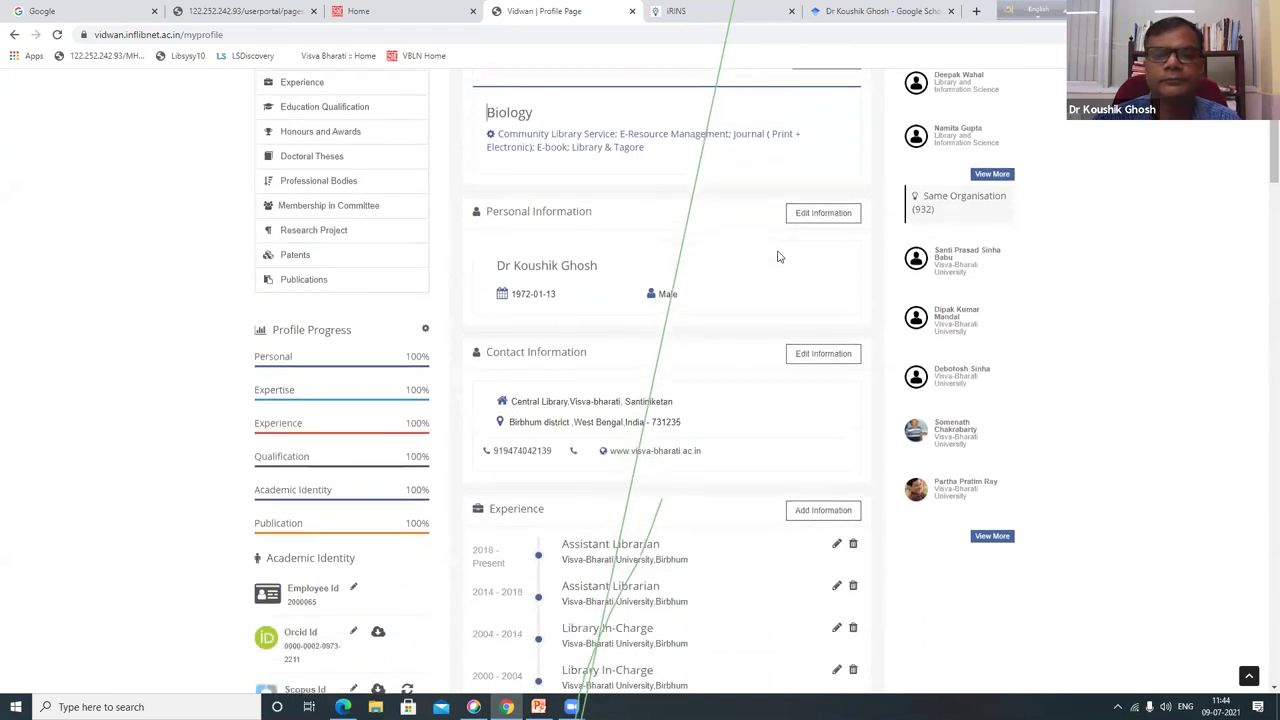
left_click(822, 211)
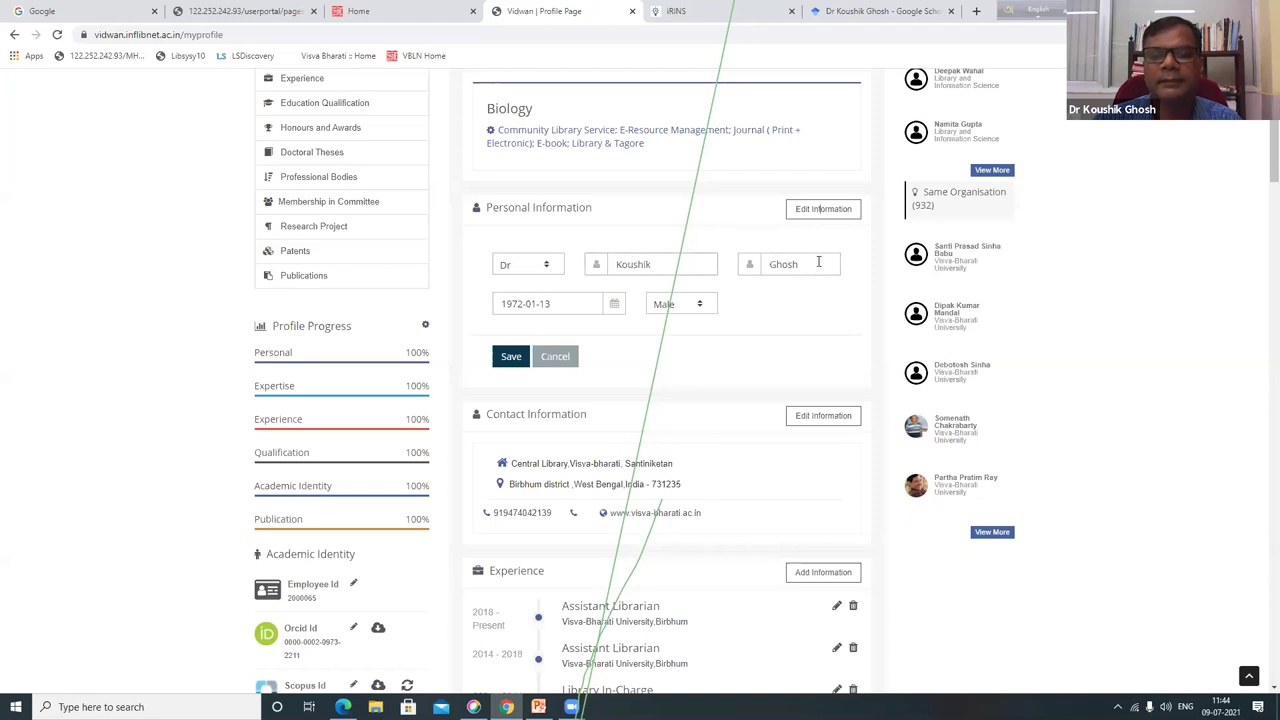
left_click(699, 311)
left_click(755, 318)
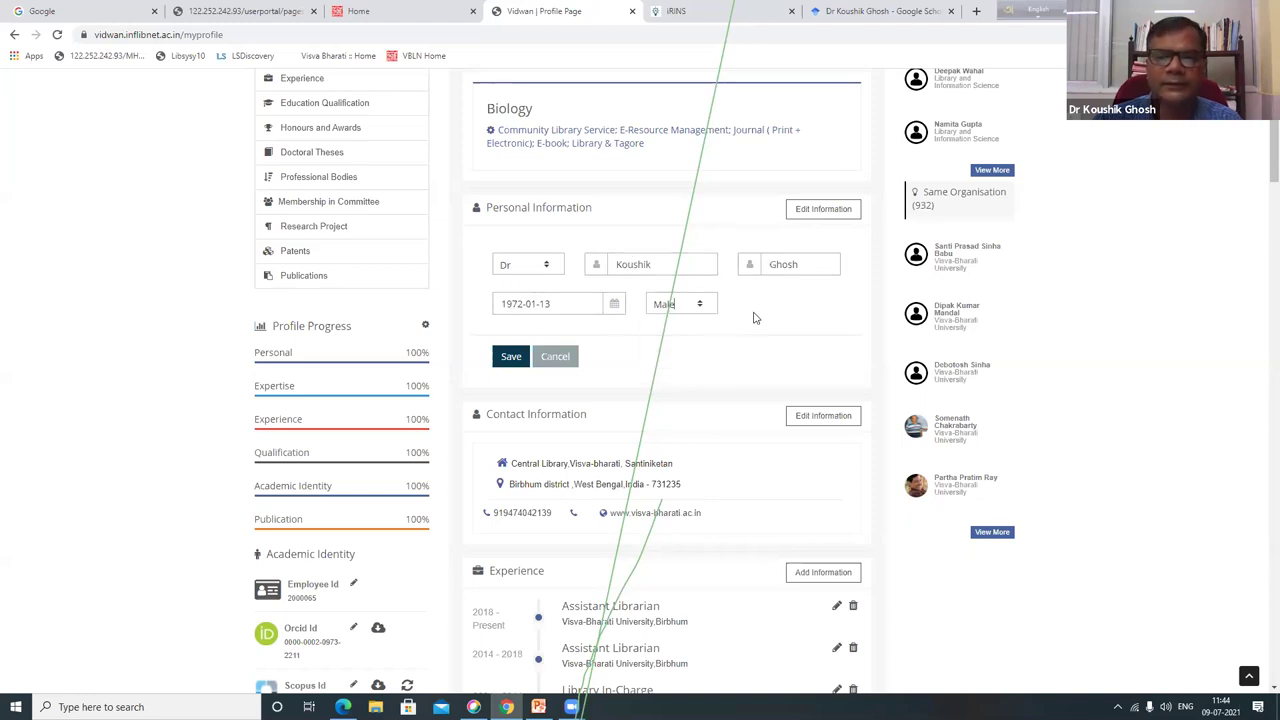
left_click(518, 356)
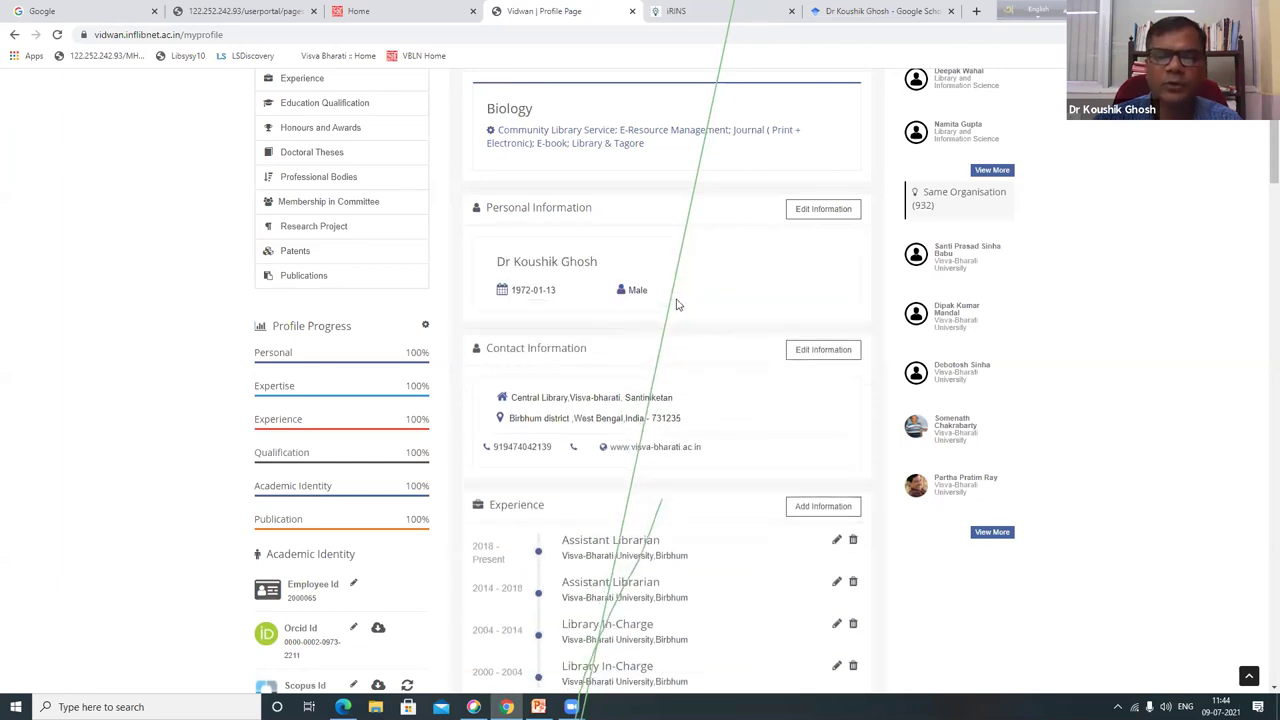
Open the Contact Information section for editing, check its address lines, and allow the site to know the location.
scroll(676, 304, "up", 1)
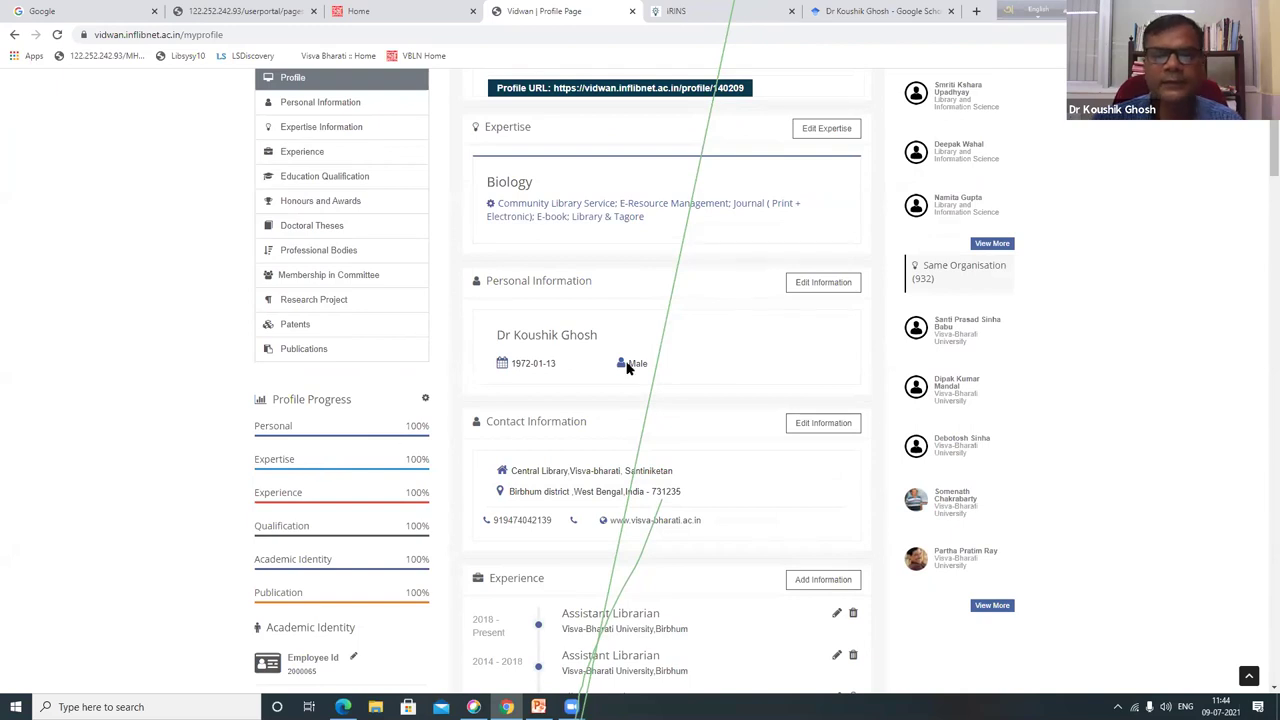
scroll(630, 365, "down", 2)
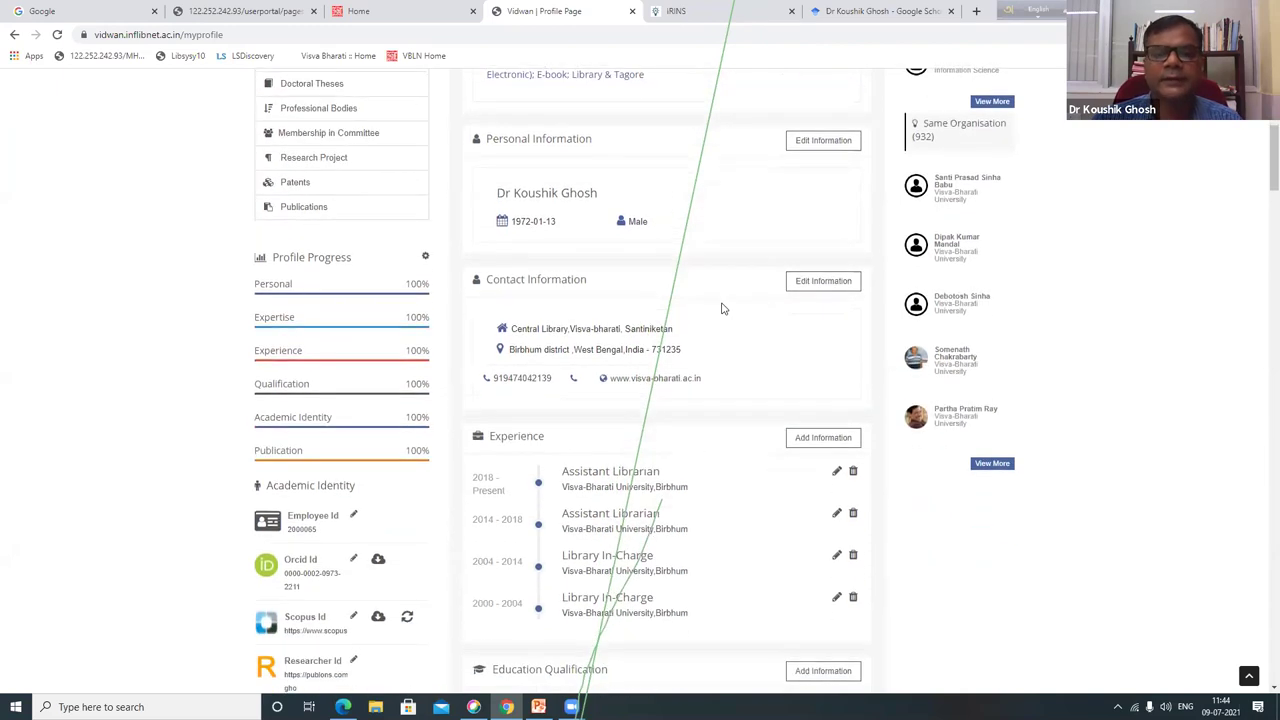
scroll(723, 308, "down", 1)
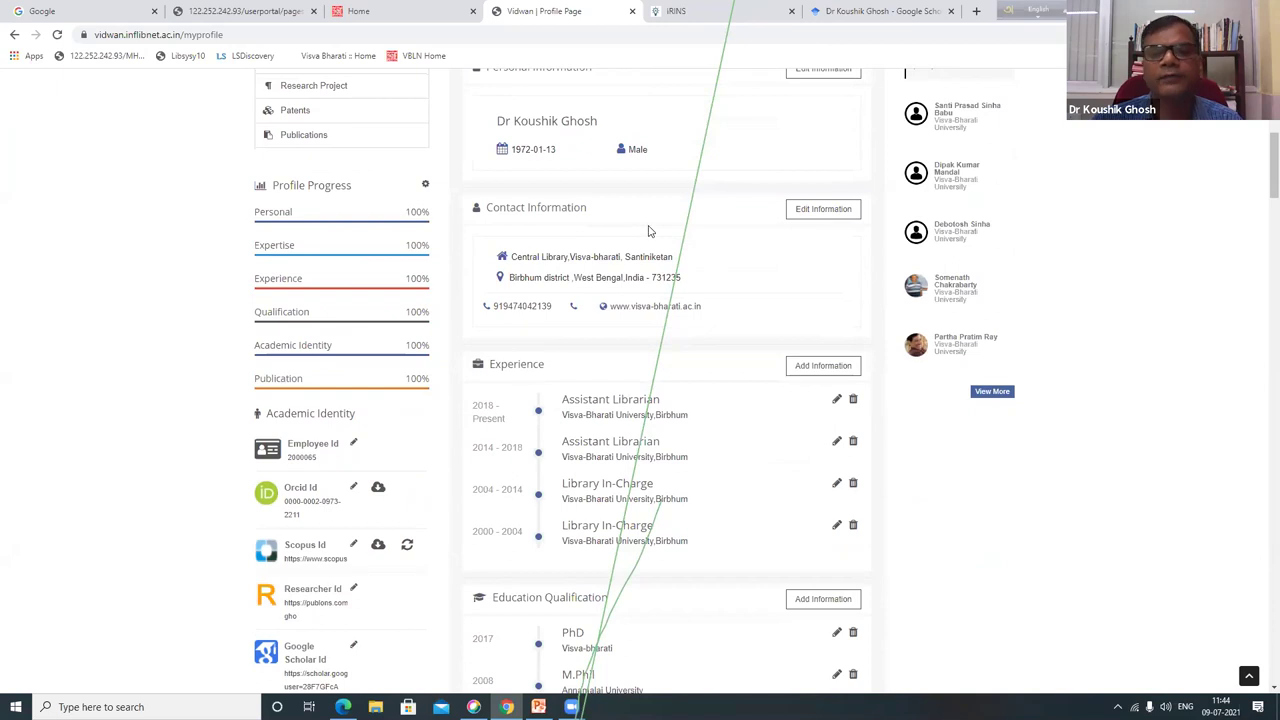
left_click(825, 212)
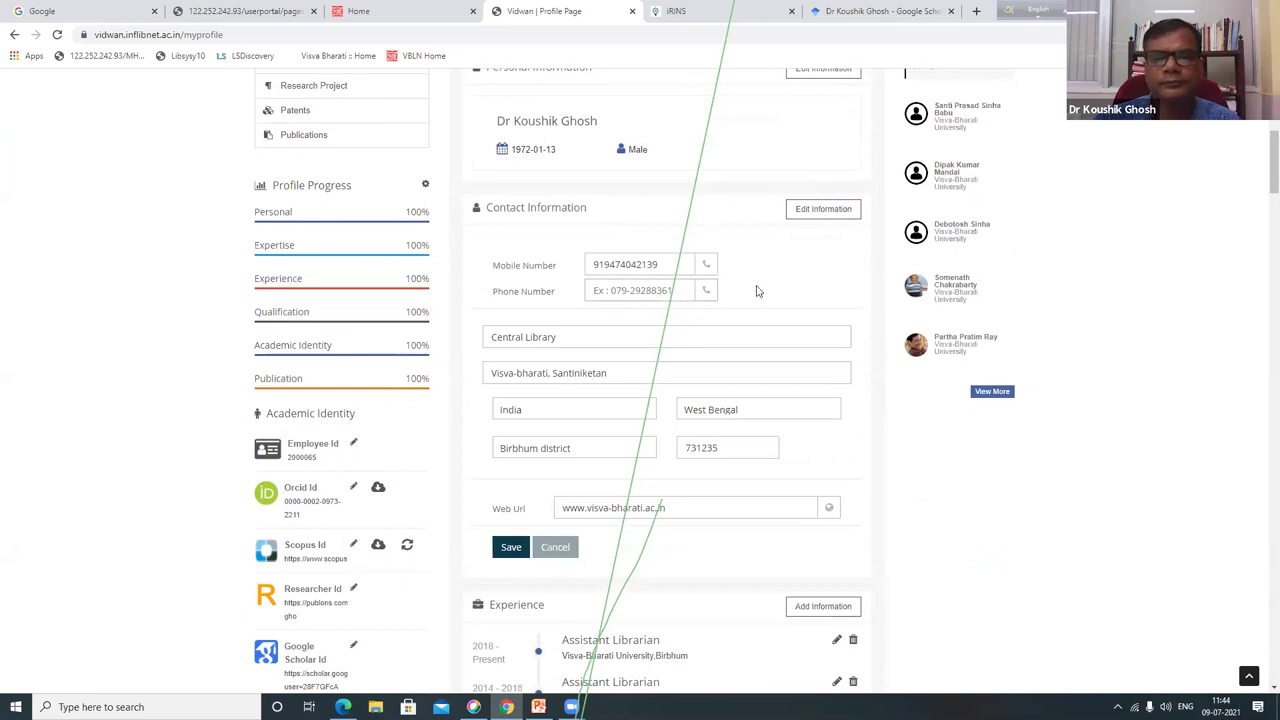
left_click(770, 337)
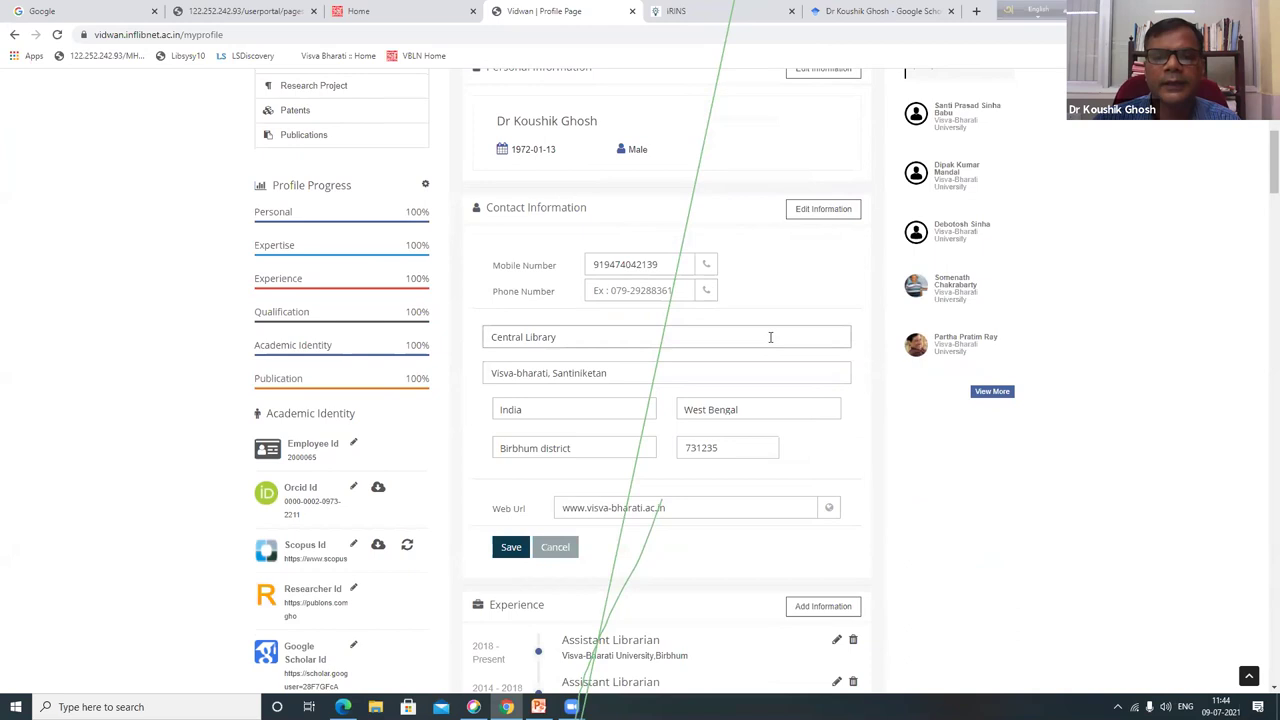
left_click(785, 373)
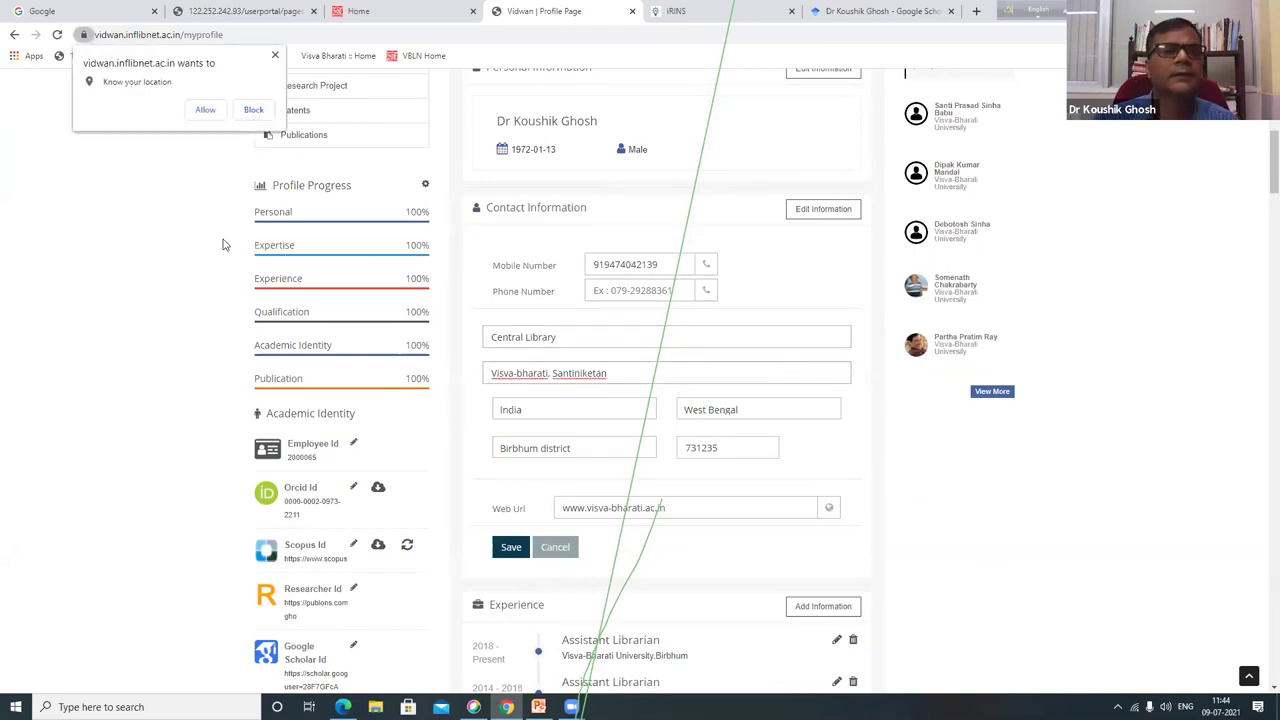
left_click(205, 111)
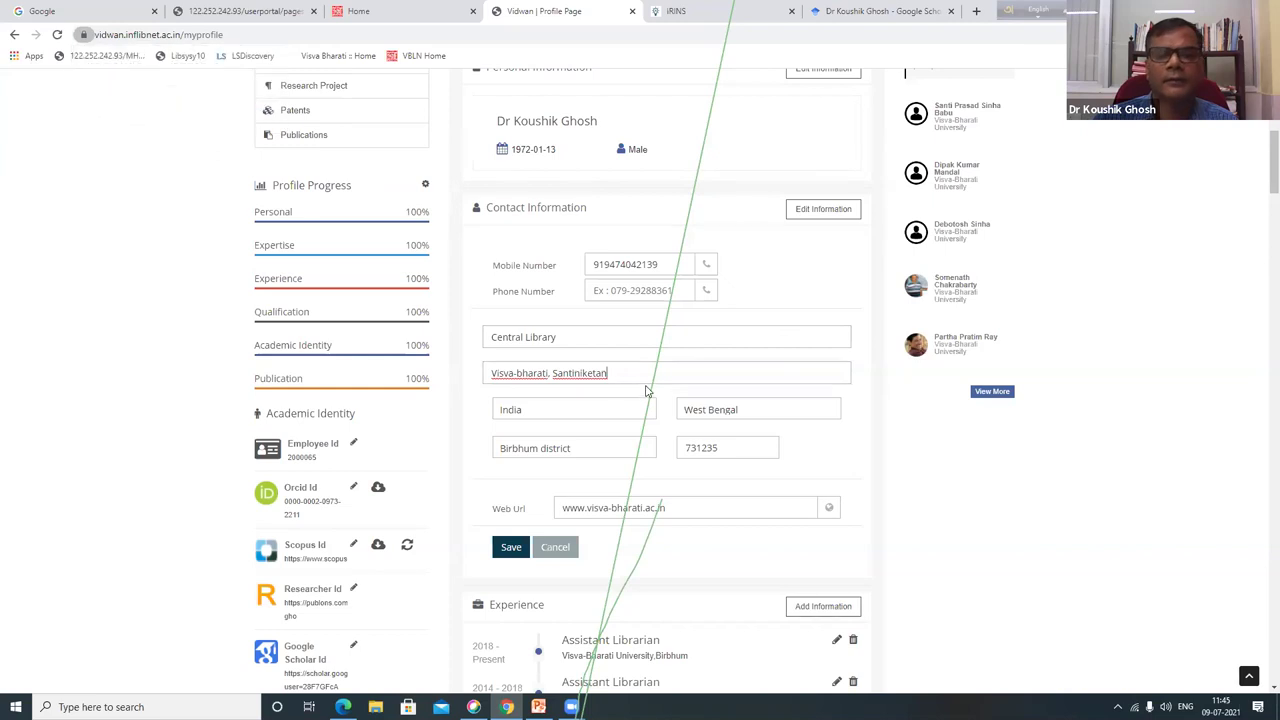
Check the country and state fields in the contact details, keep India and West Bengal, and save the section.
left_click(630, 410)
left_click(630, 410)
left_click(795, 412)
left_click(795, 412)
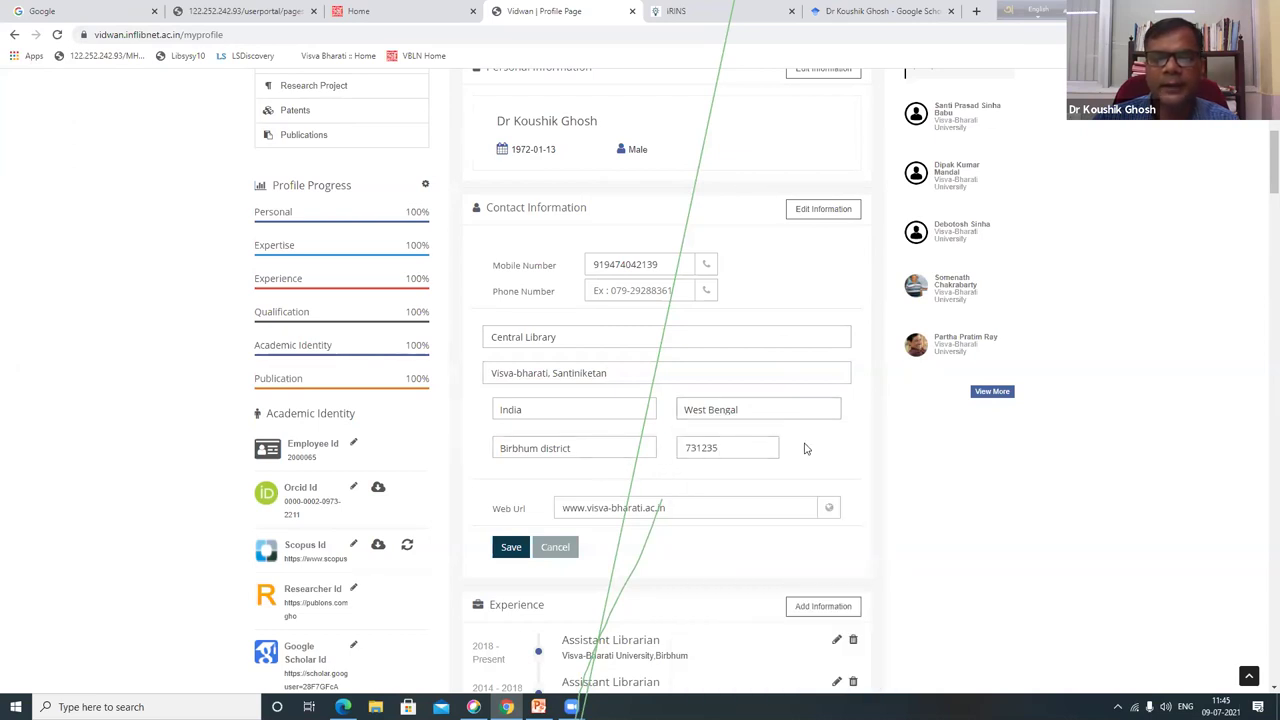
scroll(806, 449, "down", 1)
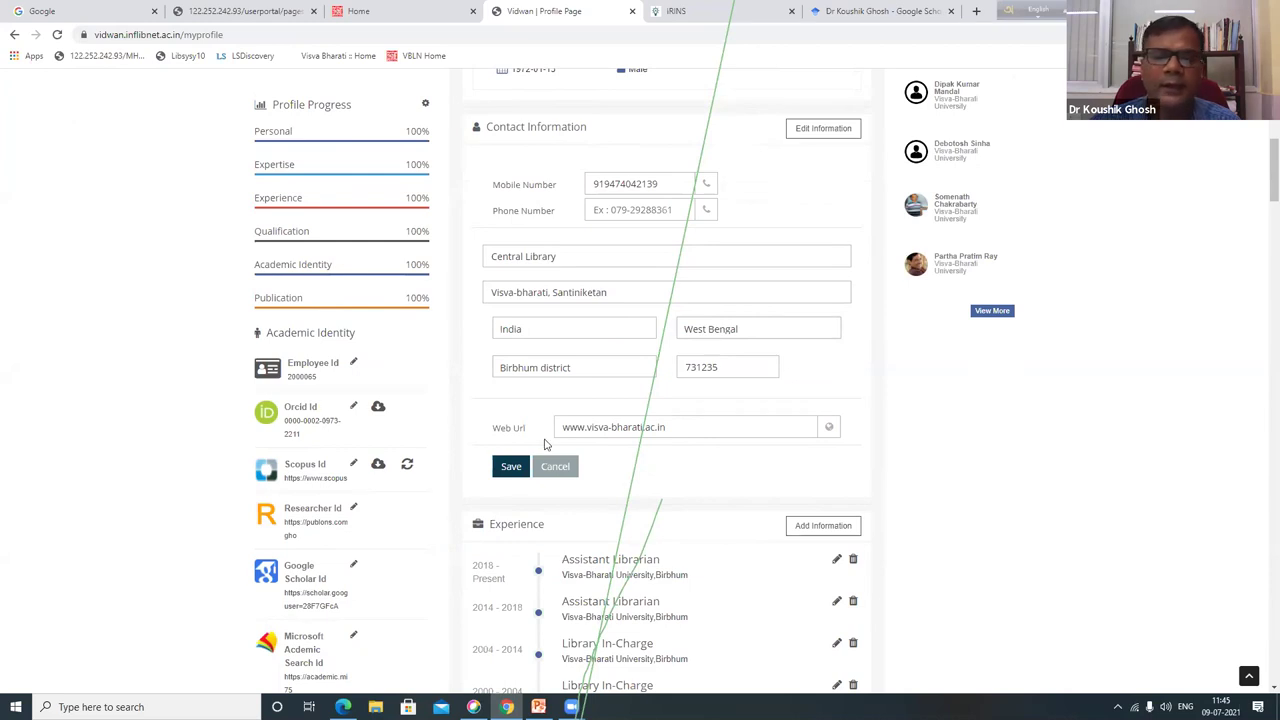
left_click(512, 466)
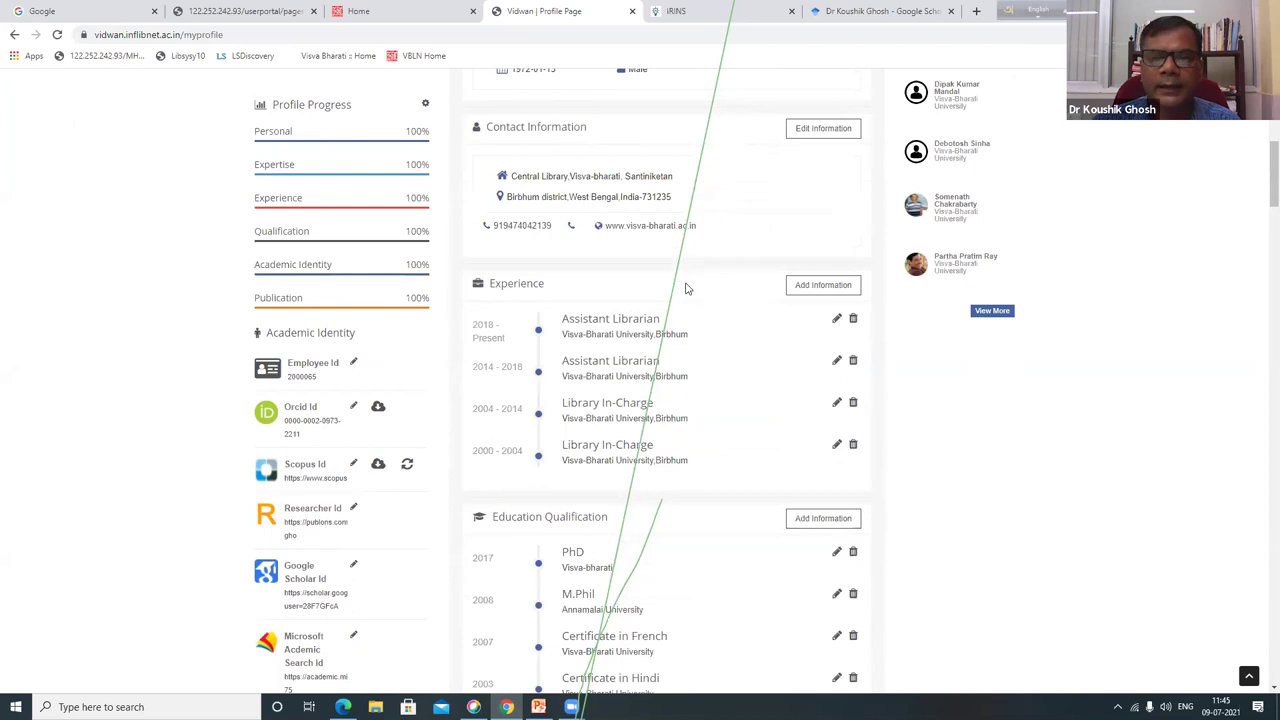
Look through the existing Experience and Education Qualification entries and their options for adding, editing and deleting information.
scroll(686, 288, "up", 1)
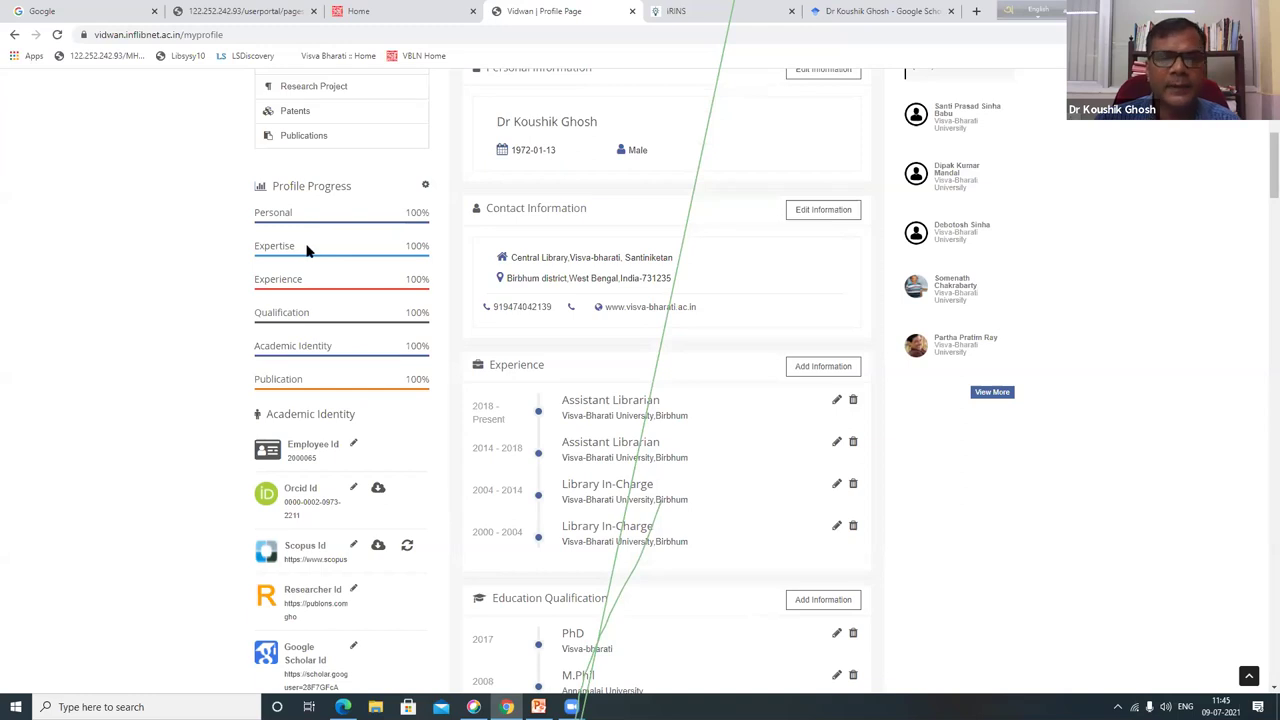
scroll(717, 308, "down", 1)
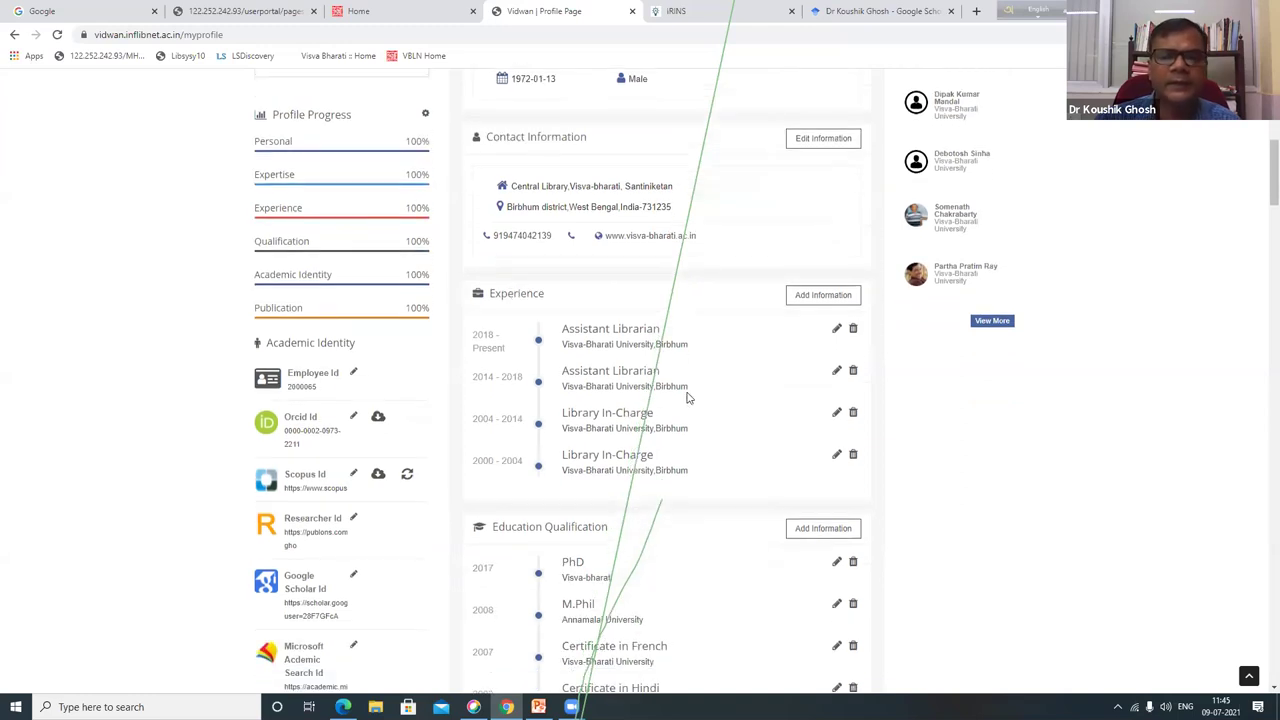
scroll(690, 400, "down", 1)
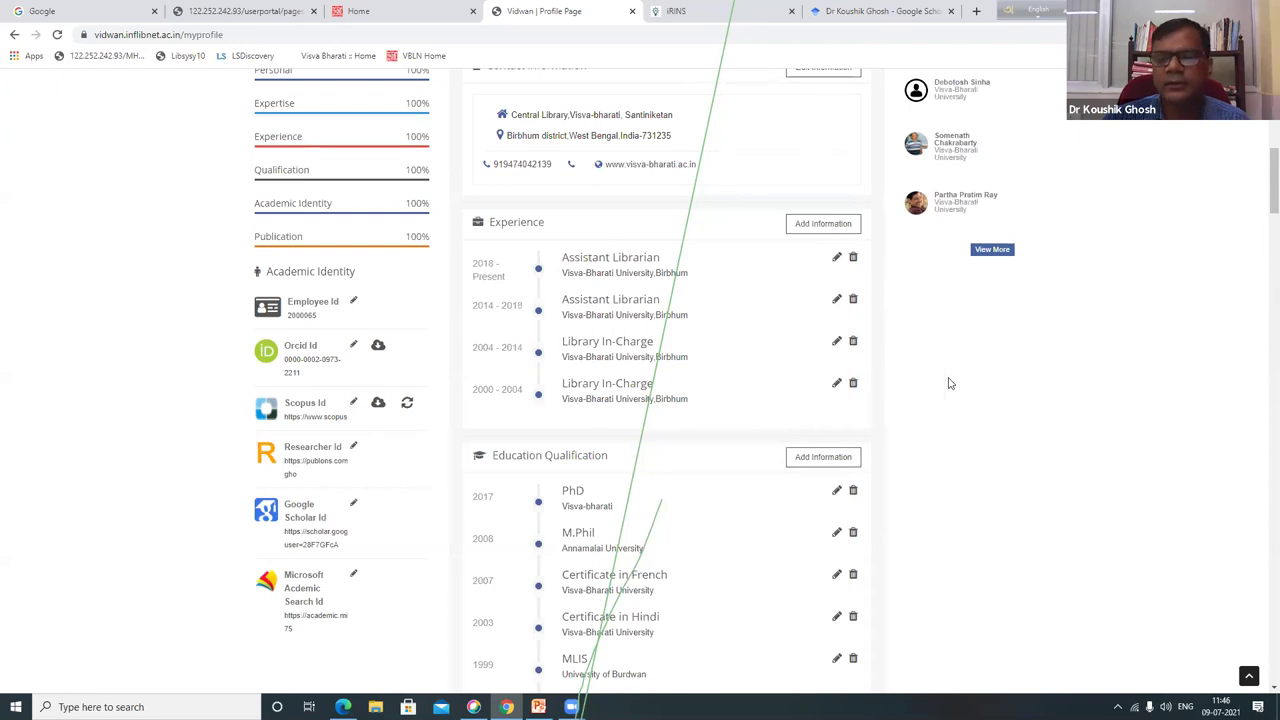
scroll(950, 383, "down", 1)
scroll(950, 383, "down", 1)
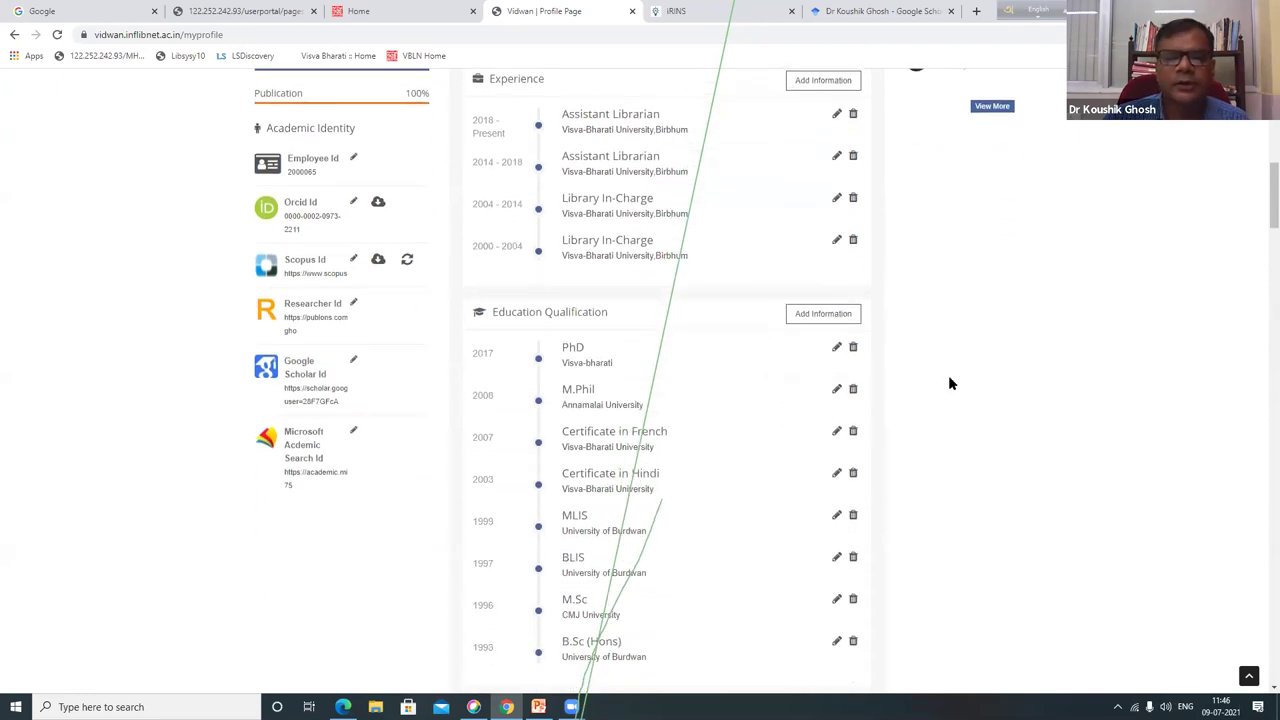
scroll(951, 384, "down", 1)
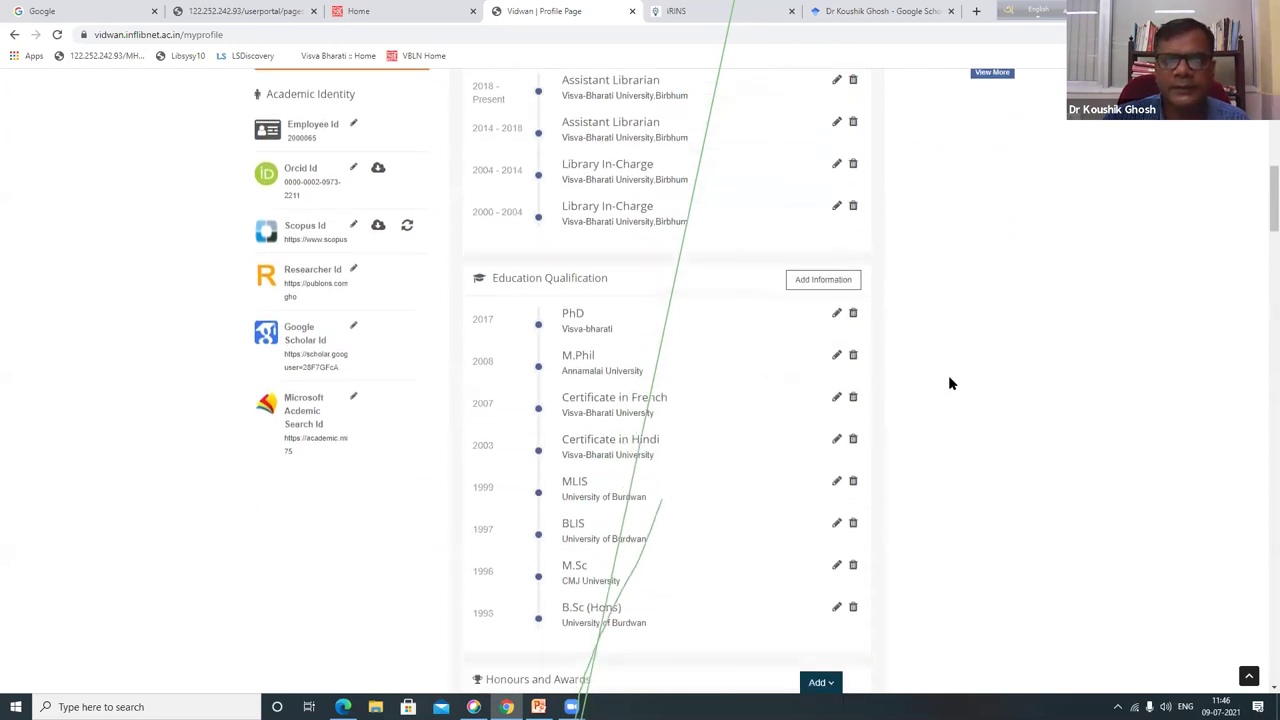
scroll(951, 384, "up", 1)
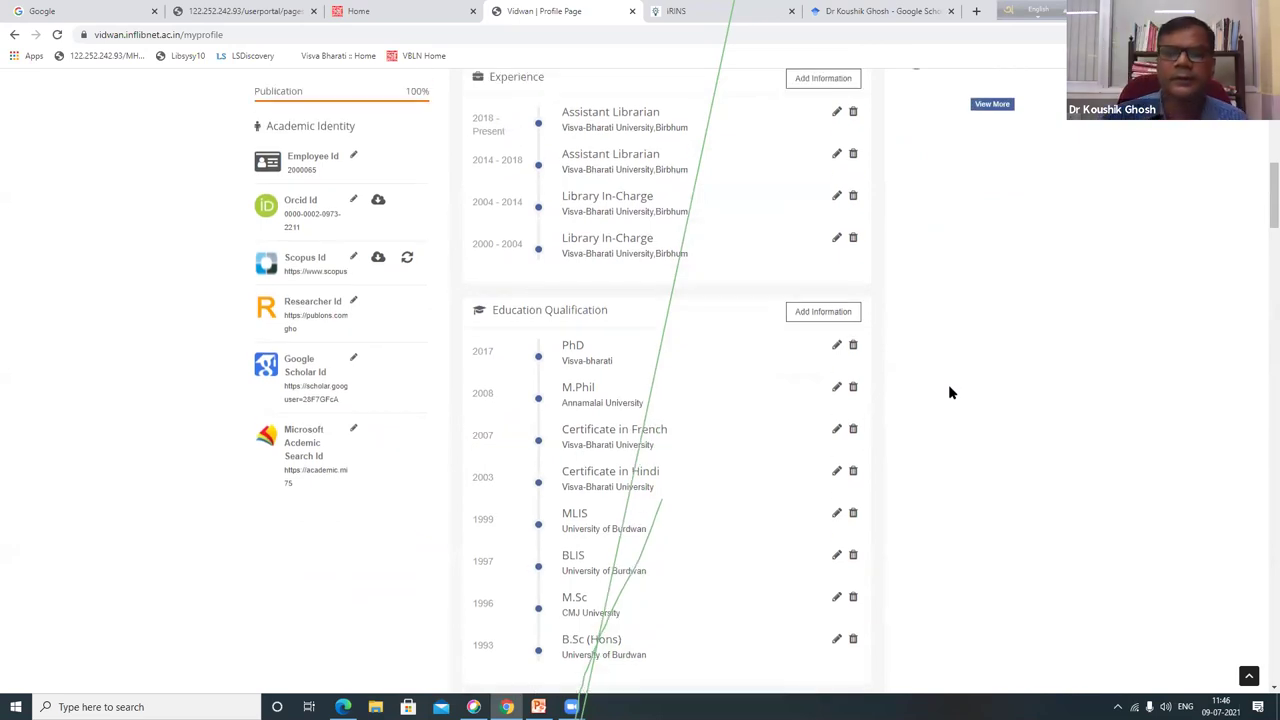
scroll(952, 392, "down", 1)
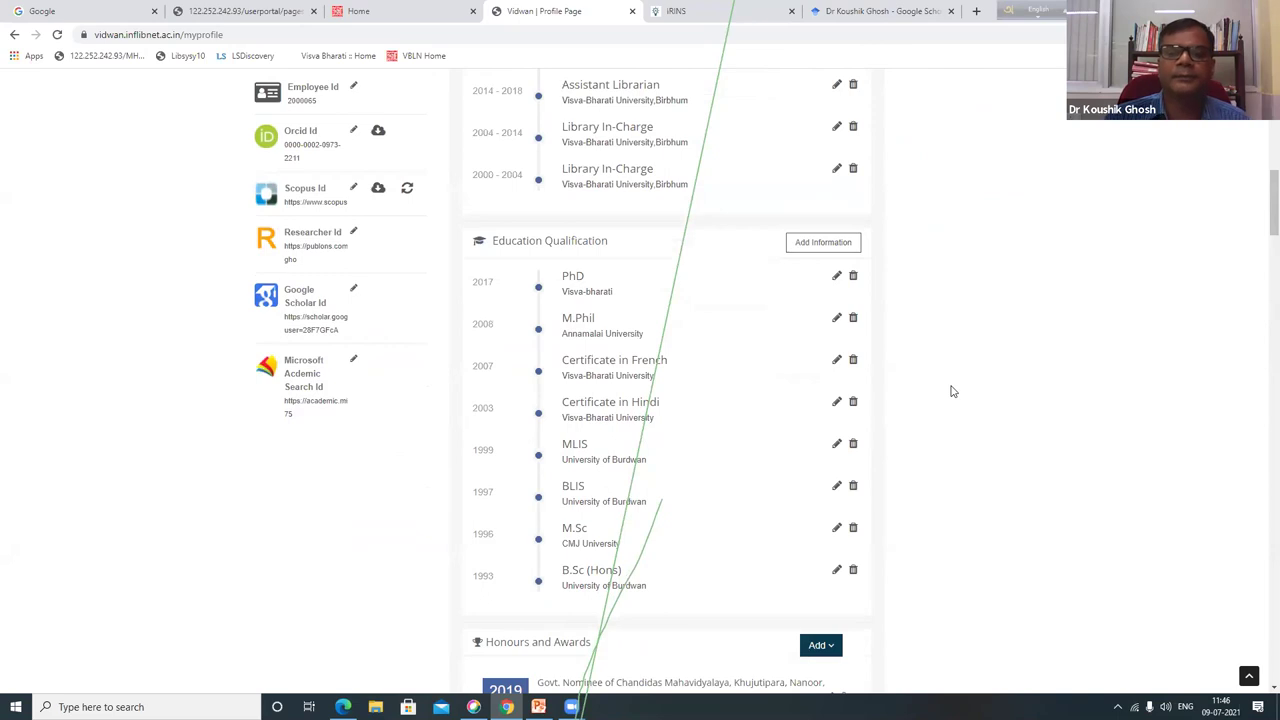
scroll(952, 390, "up", 1)
scroll(952, 388, "down", 1)
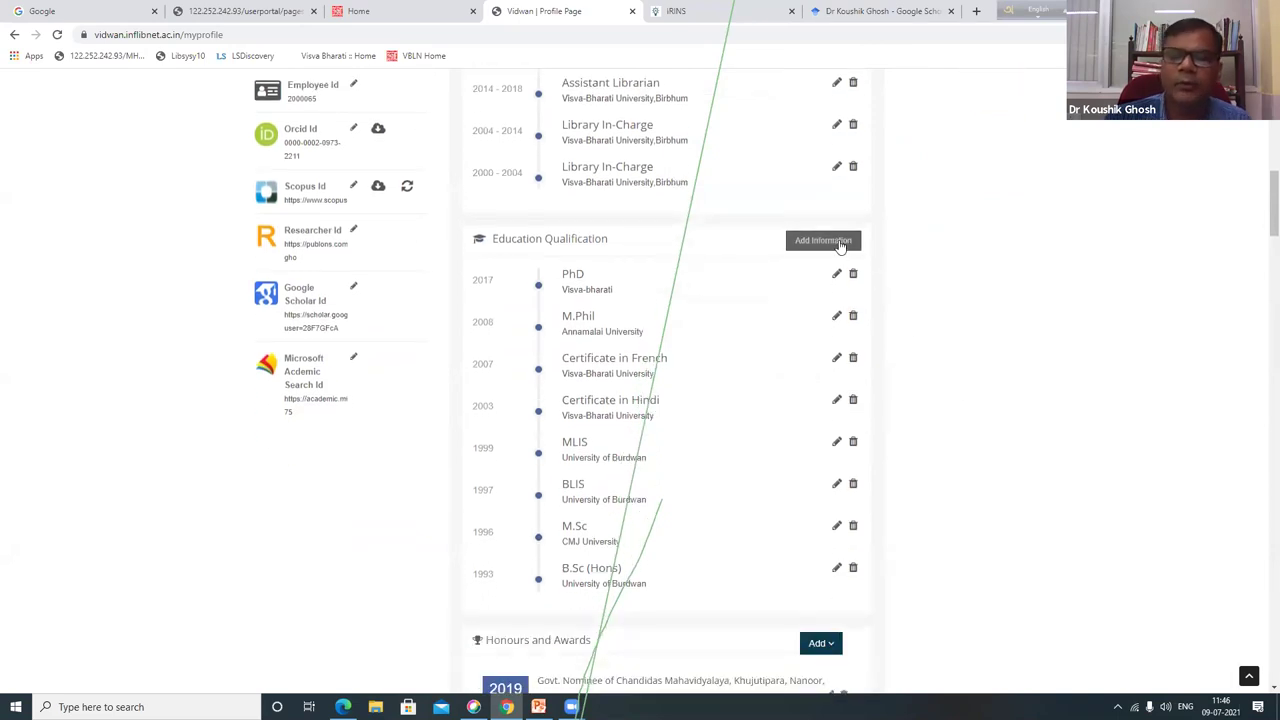
scroll(929, 300, "up", 1)
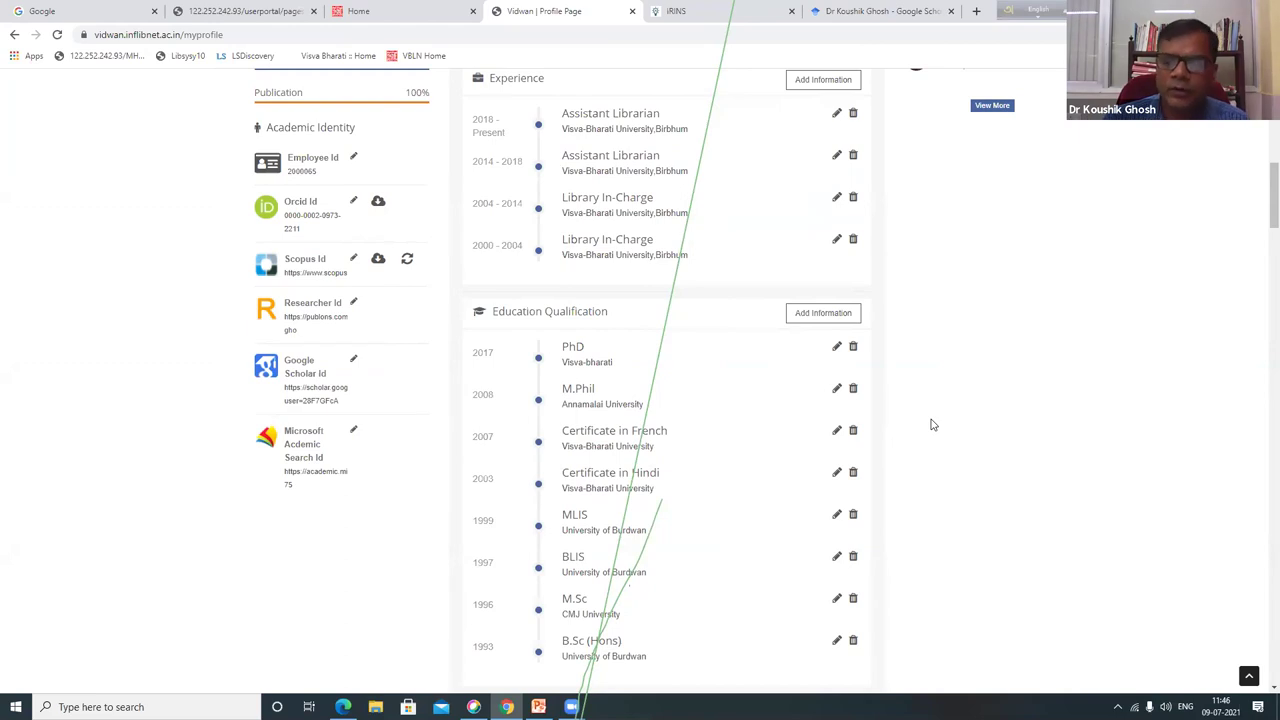
Examine the fields of a new education qualification entry, including institute suggestions for "v" and subject suggestions, and cancel the entry.
left_click(815, 316)
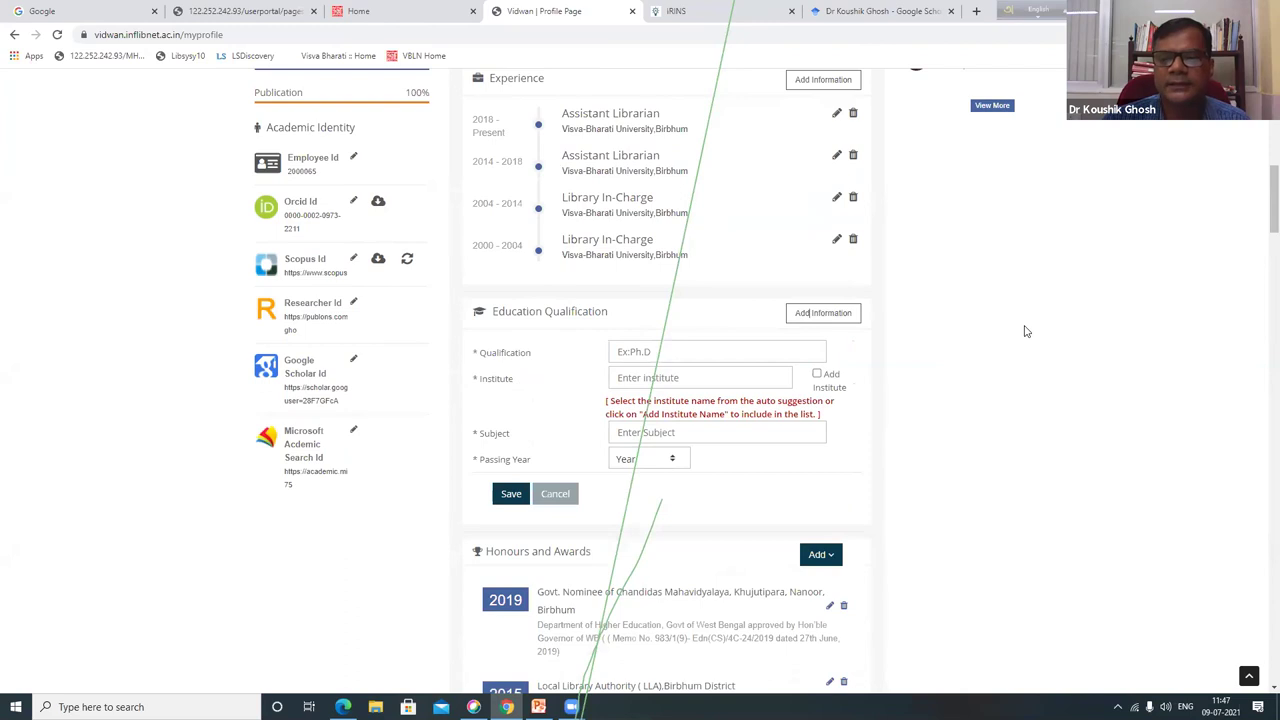
scroll(700, 345, "down", 1)
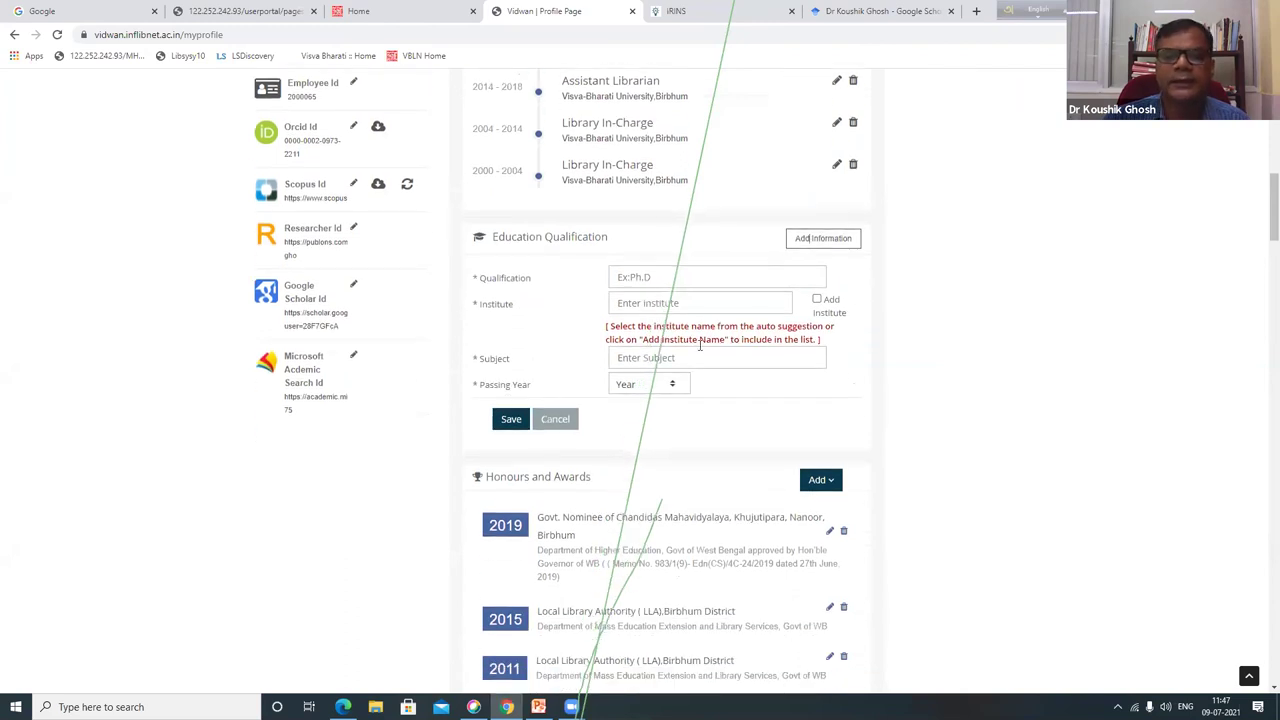
left_click(697, 272)
left_click(946, 290)
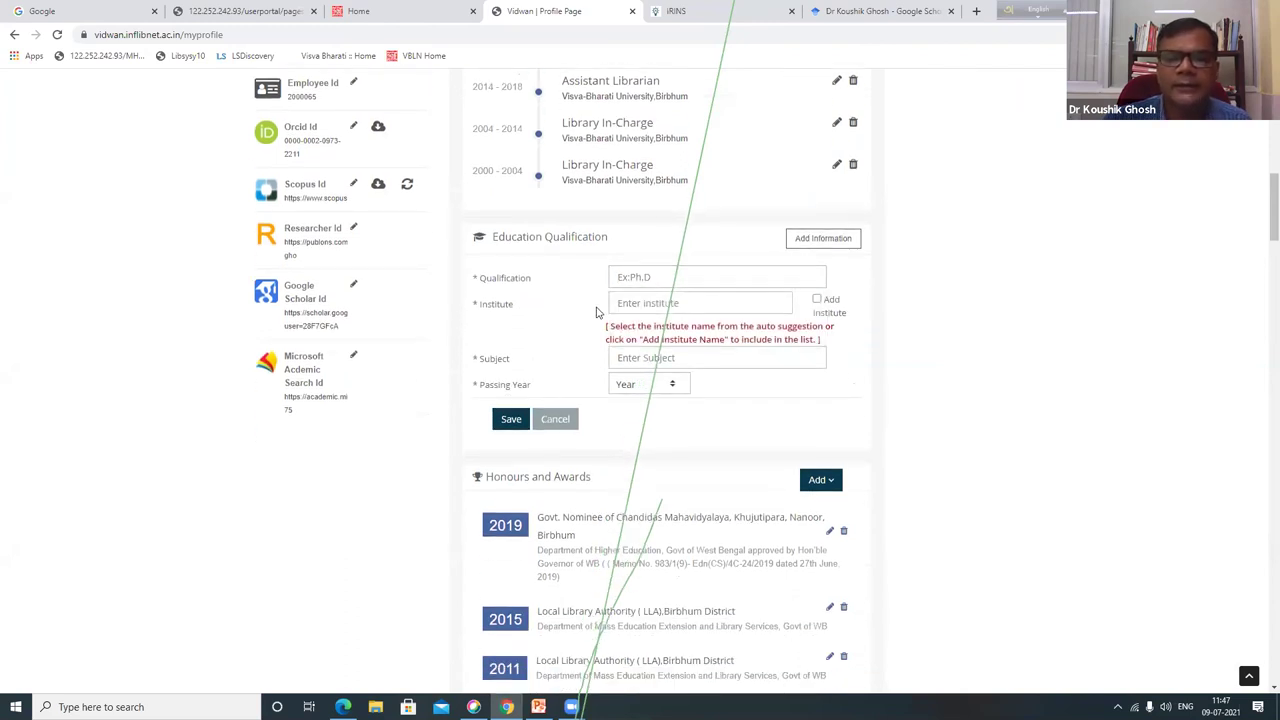
left_click(710, 303)
type("v")
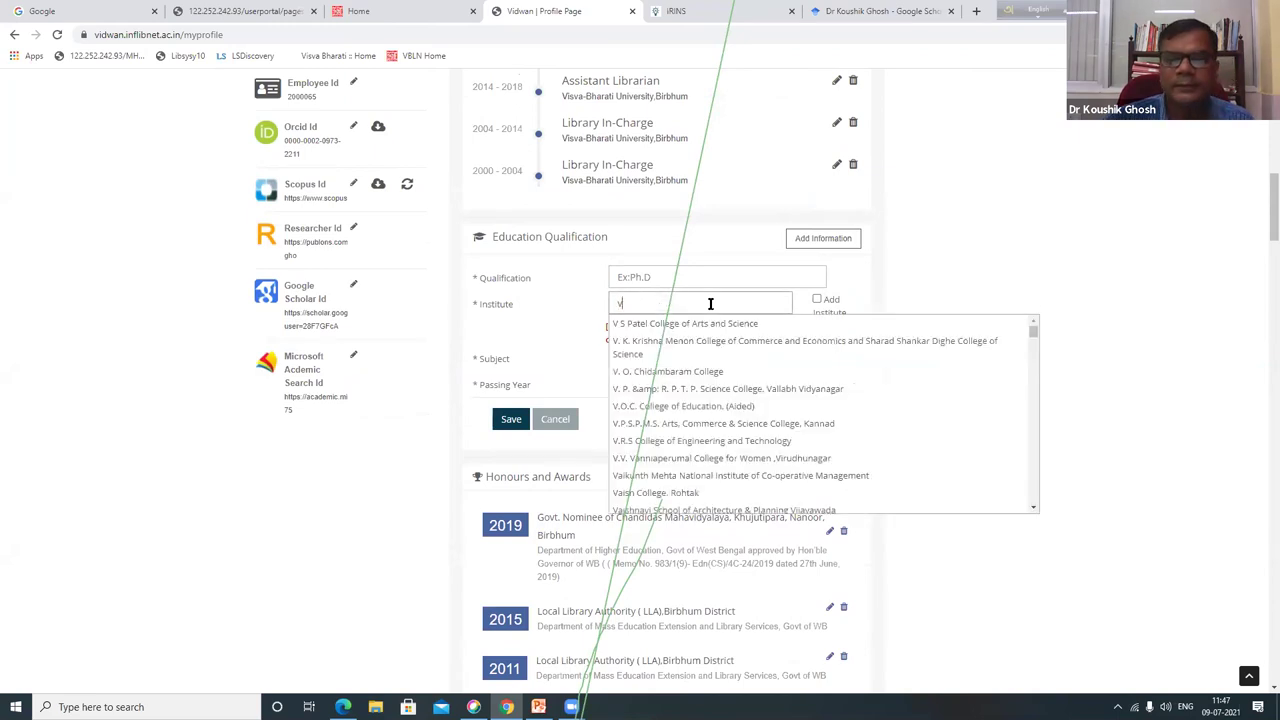
key("BackSpace")
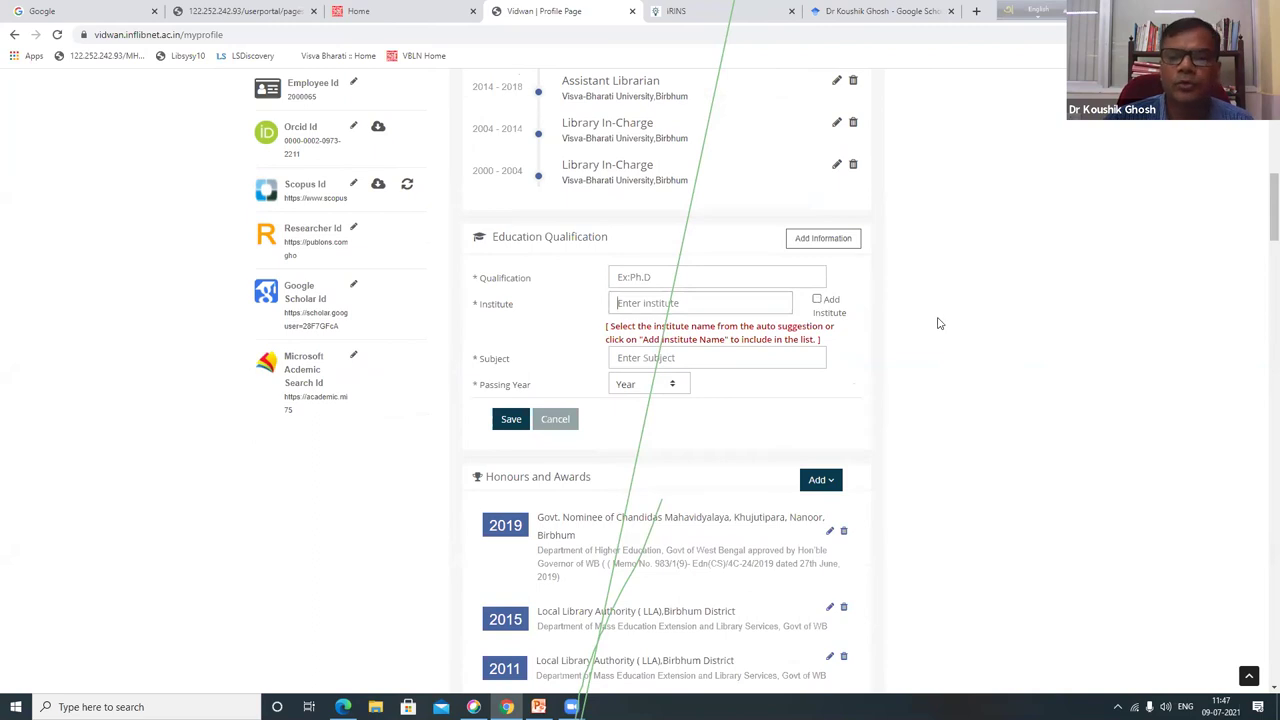
left_click(731, 357)
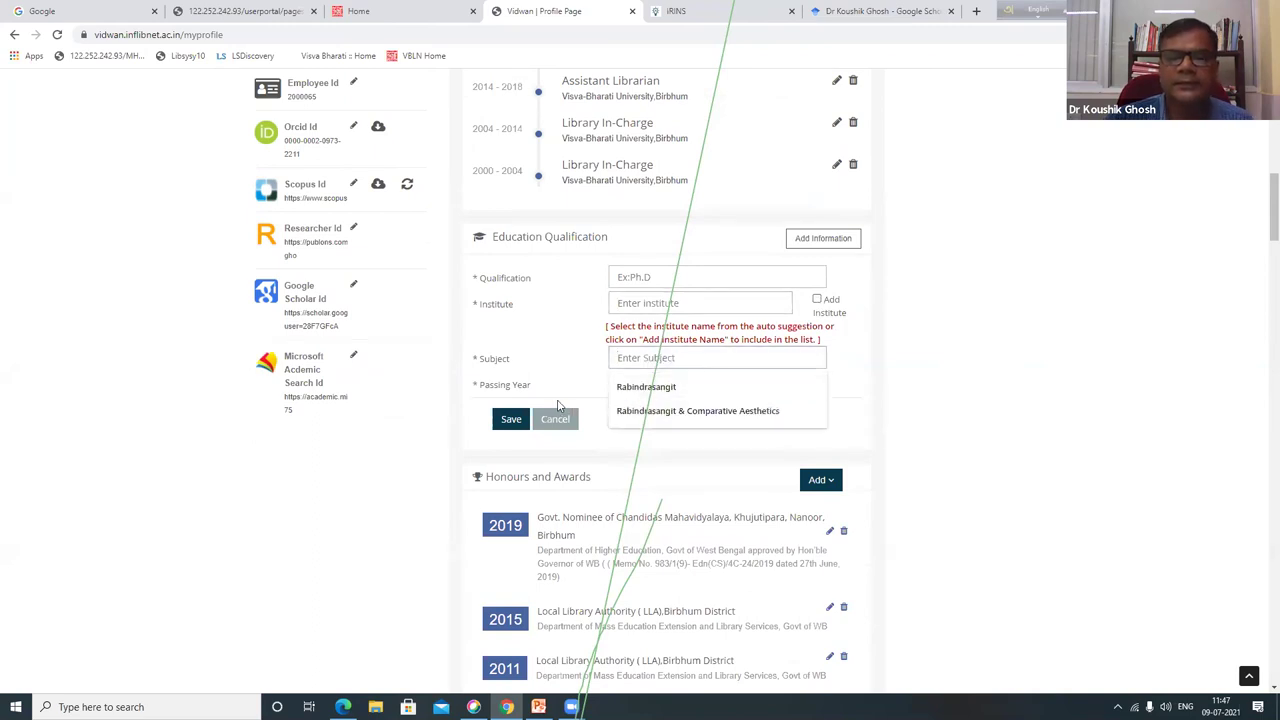
left_click(963, 372)
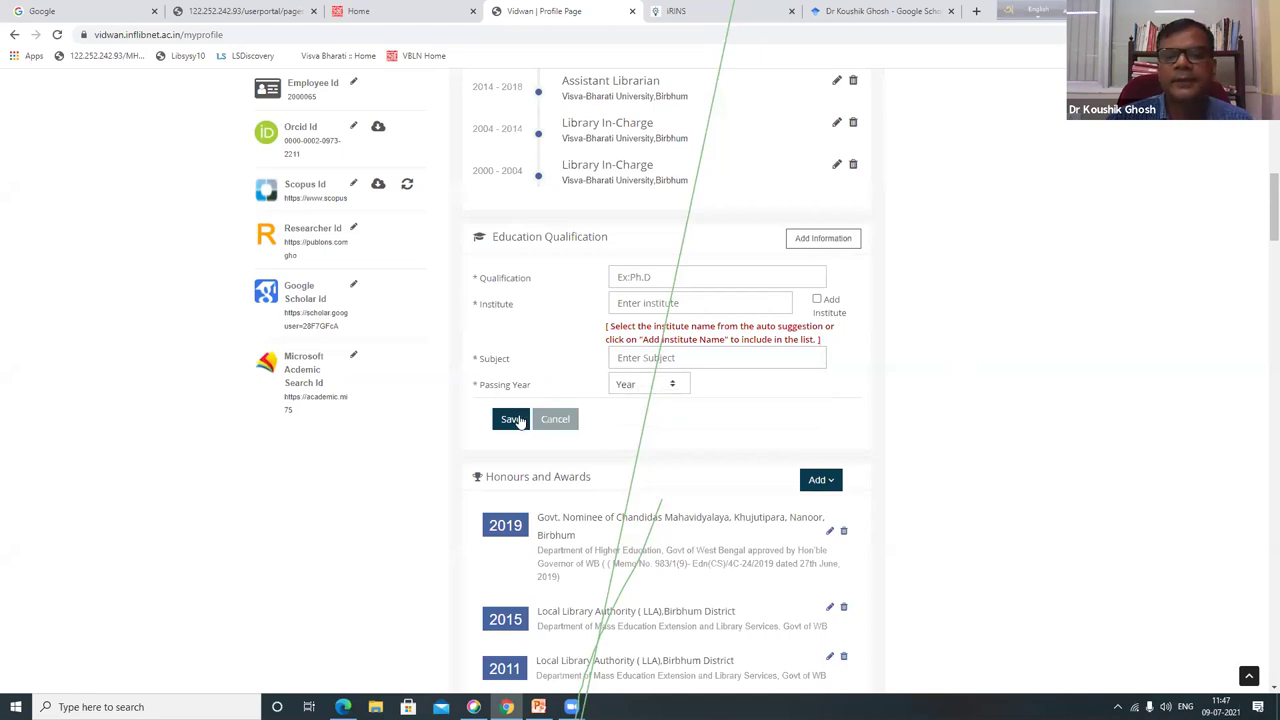
left_click(553, 420)
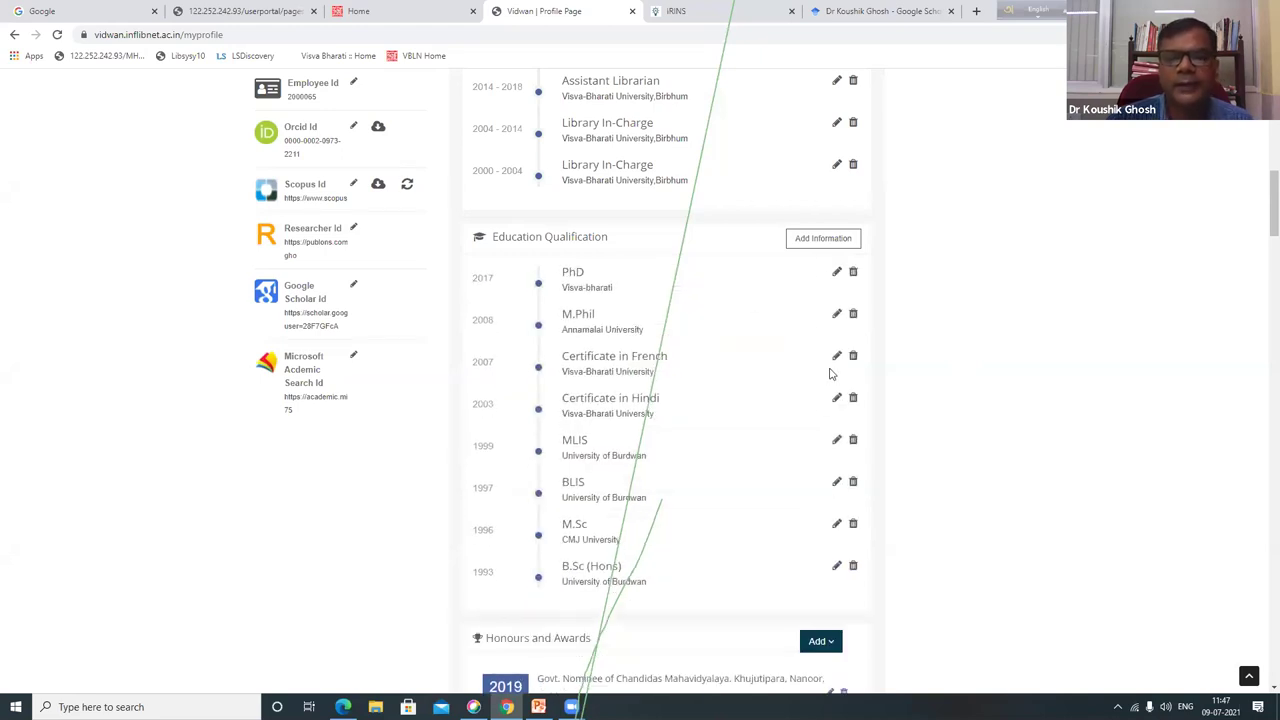
Return to the Profile Progress section and examine the completion of each profile part.
scroll(675, 364, "up", 1)
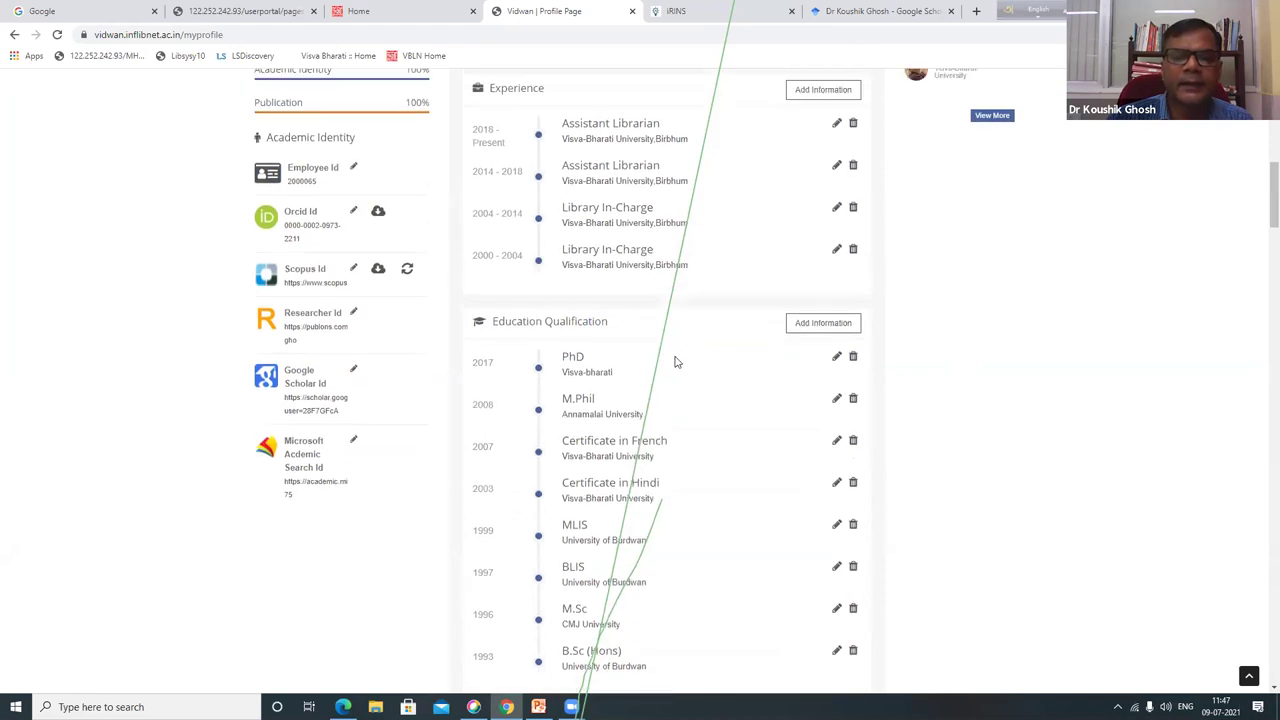
scroll(669, 357, "up", 2)
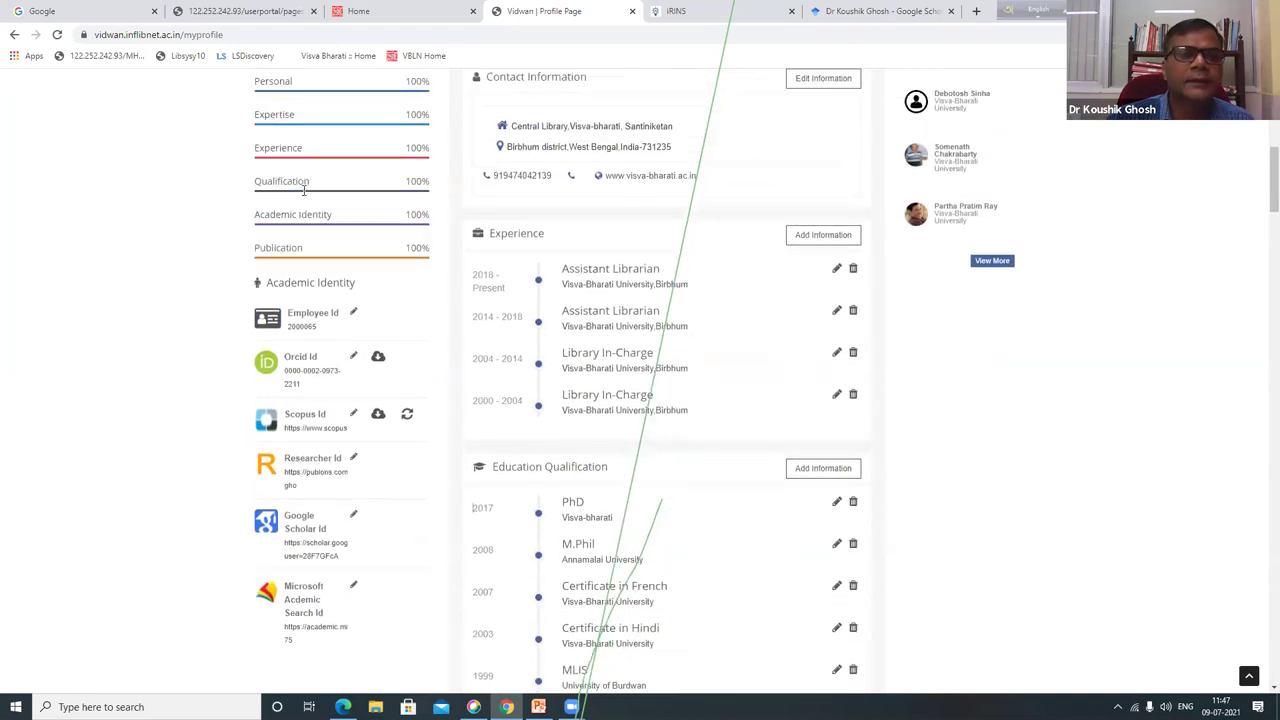
scroll(314, 200, "up", 1)
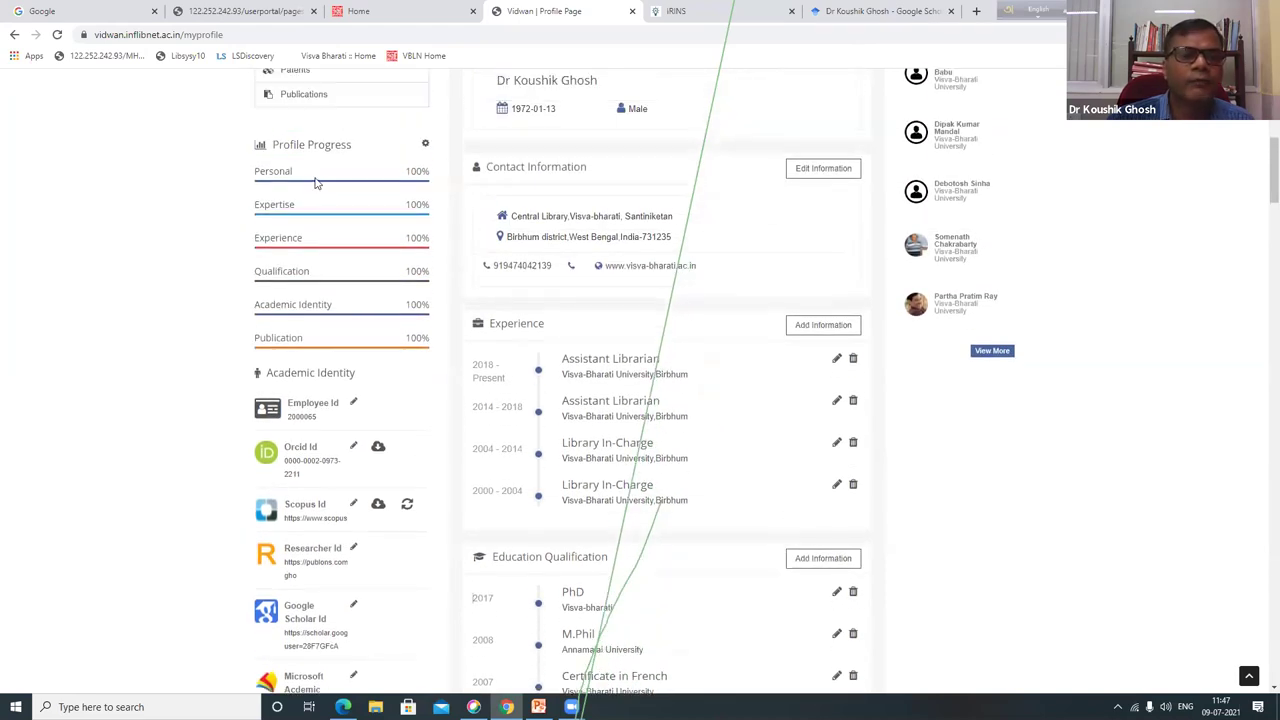
Review the profile progress, profile score and the sections from Expertise through Education Qualification down to Honours and Awards.
scroll(314, 185, "down", 1)
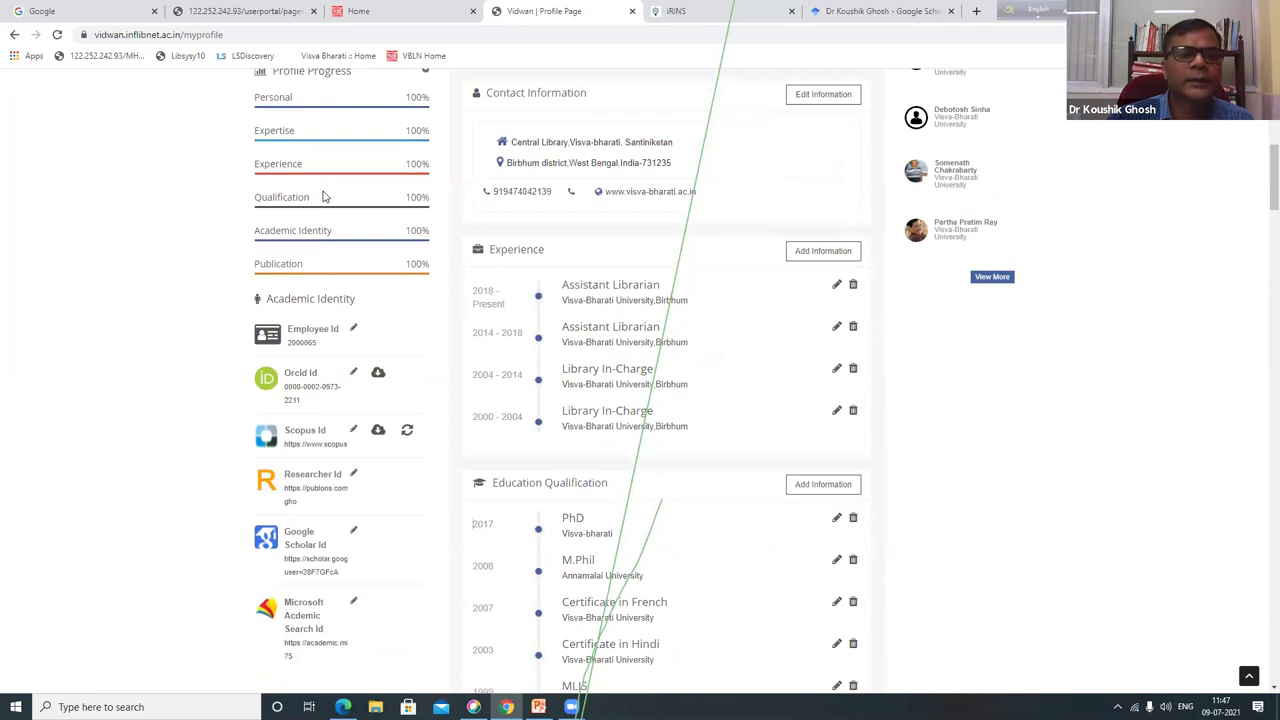
scroll(712, 290, "down", 1)
scroll(710, 300, "up", 10)
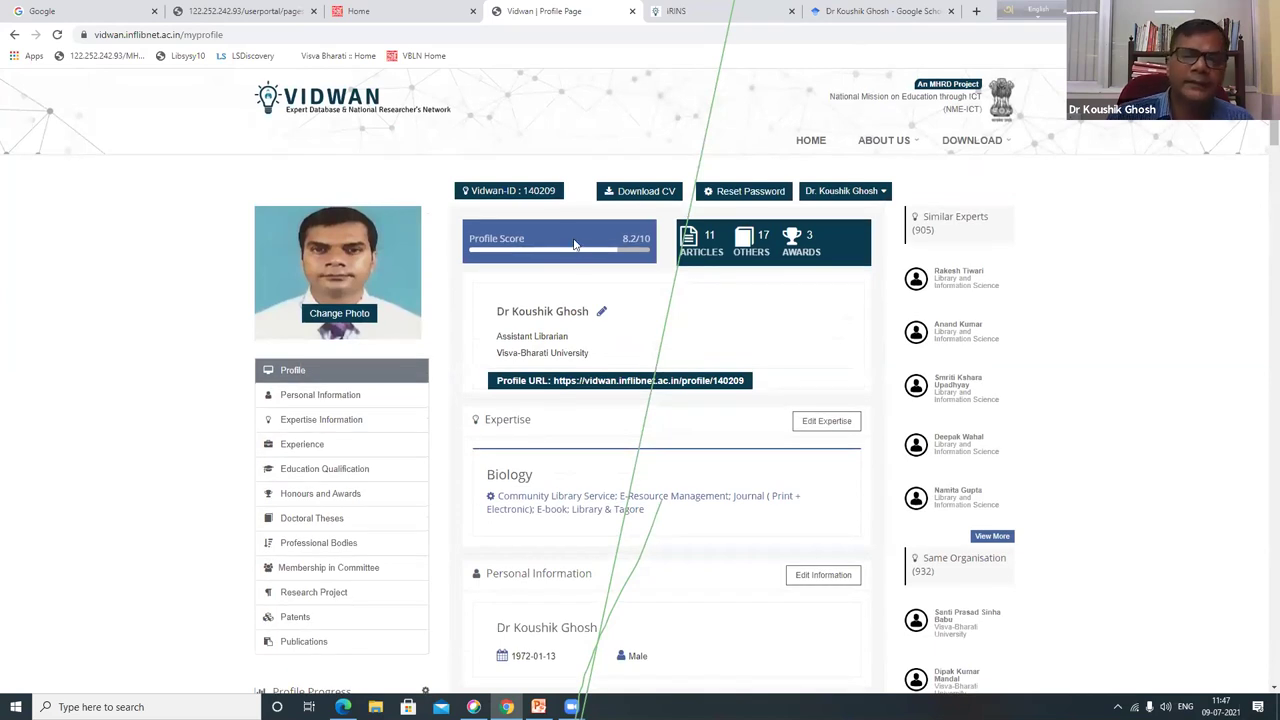
scroll(631, 314, "down", 3)
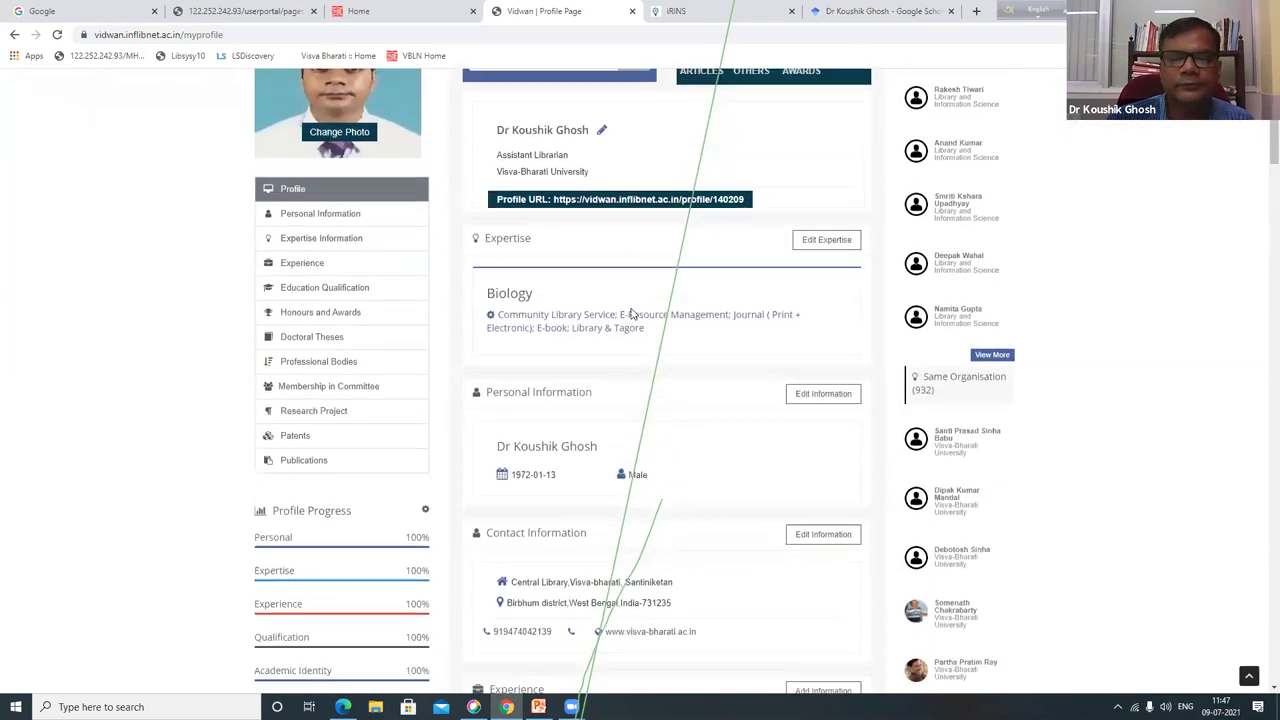
scroll(631, 314, "down", 5)
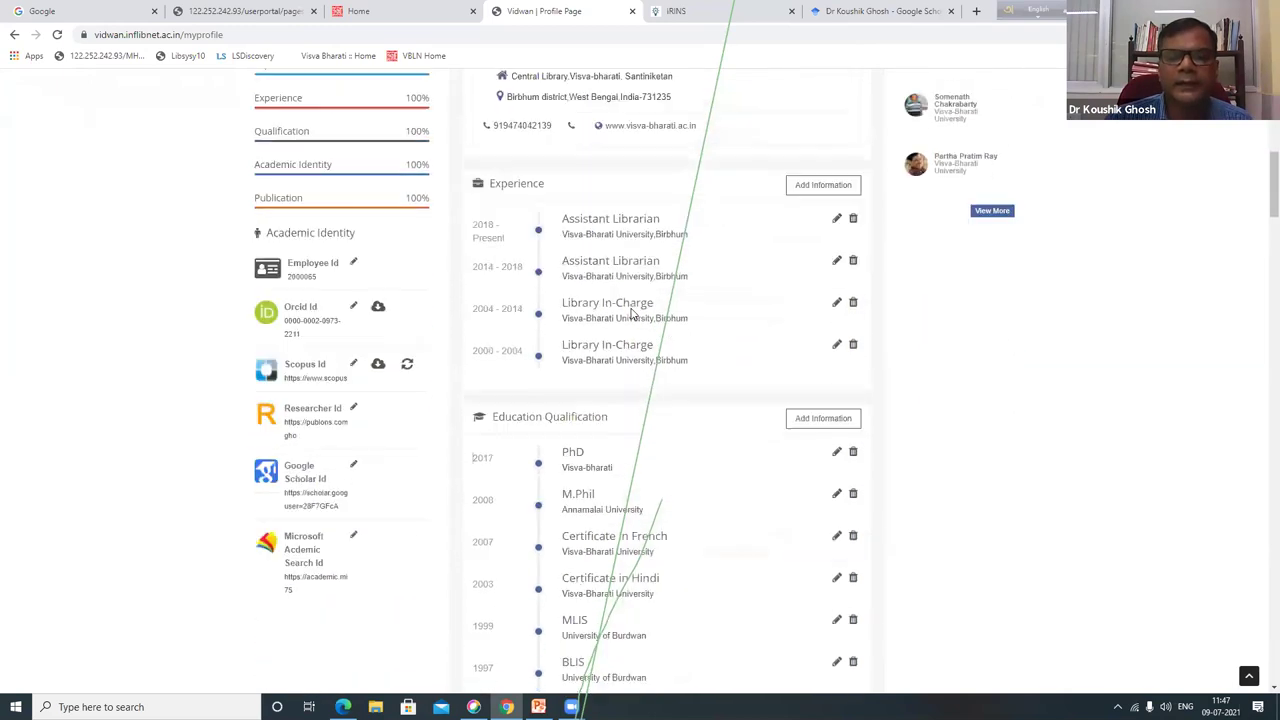
scroll(631, 314, "down", 4)
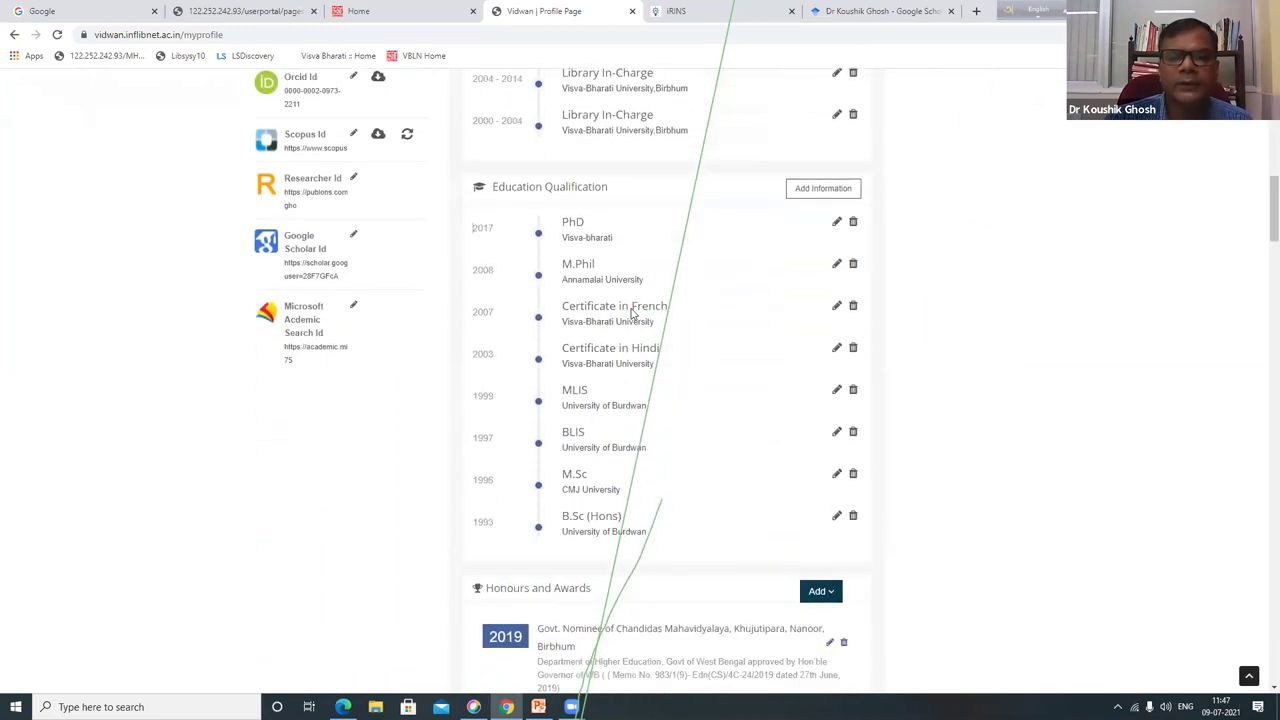
scroll(632, 312, "down", 2)
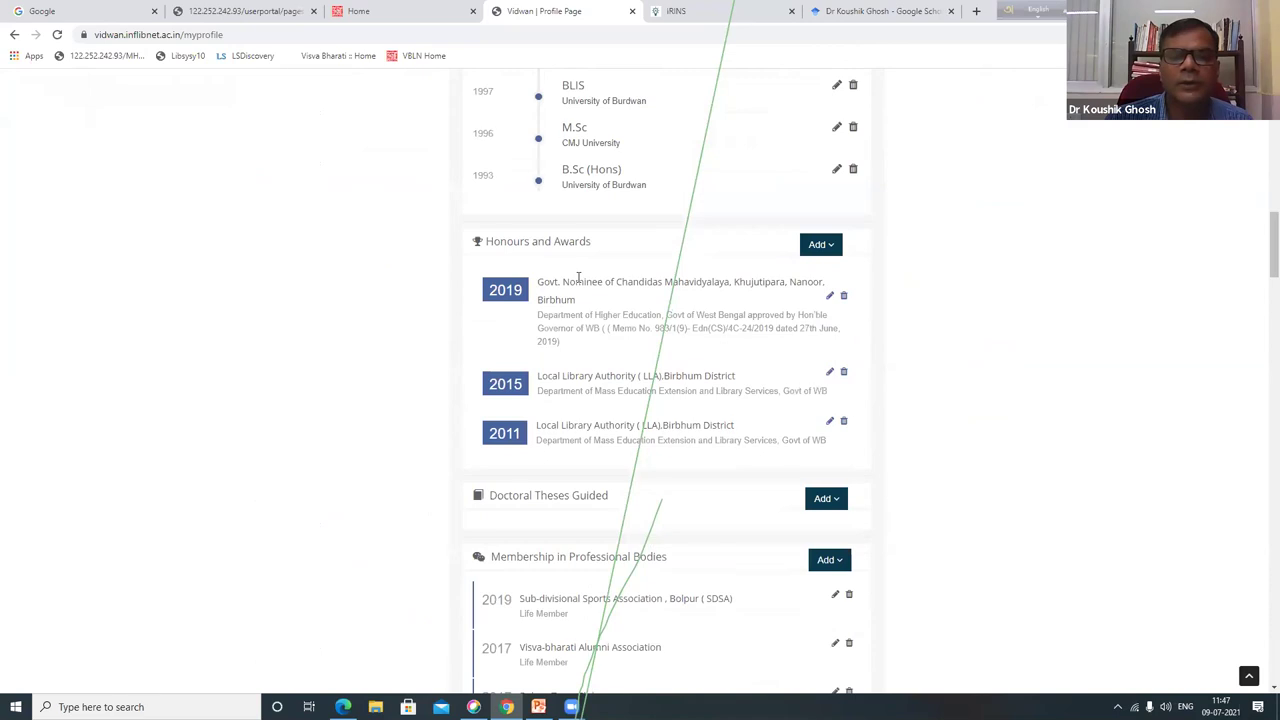
scroll(891, 246, "down", 1)
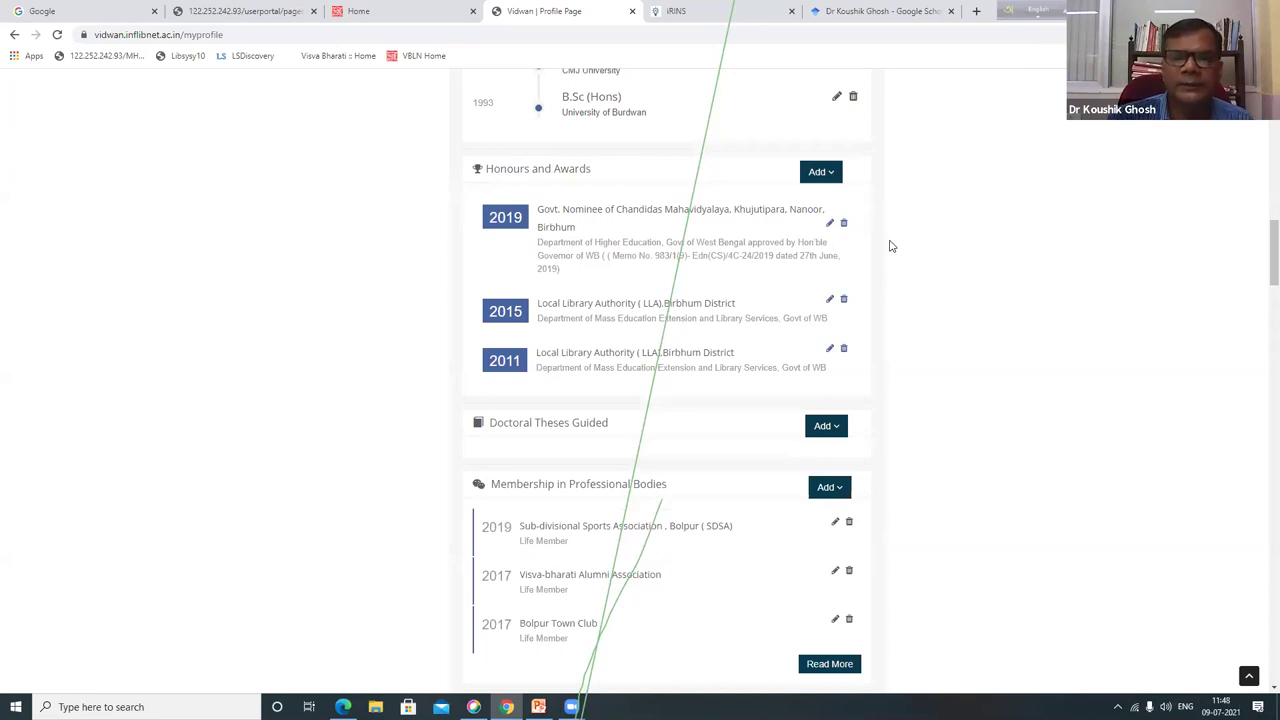
Check the options for adding Honours and Awards, then start a manual entry and examine its year, award name and awarded-by fields.
left_click(830, 175)
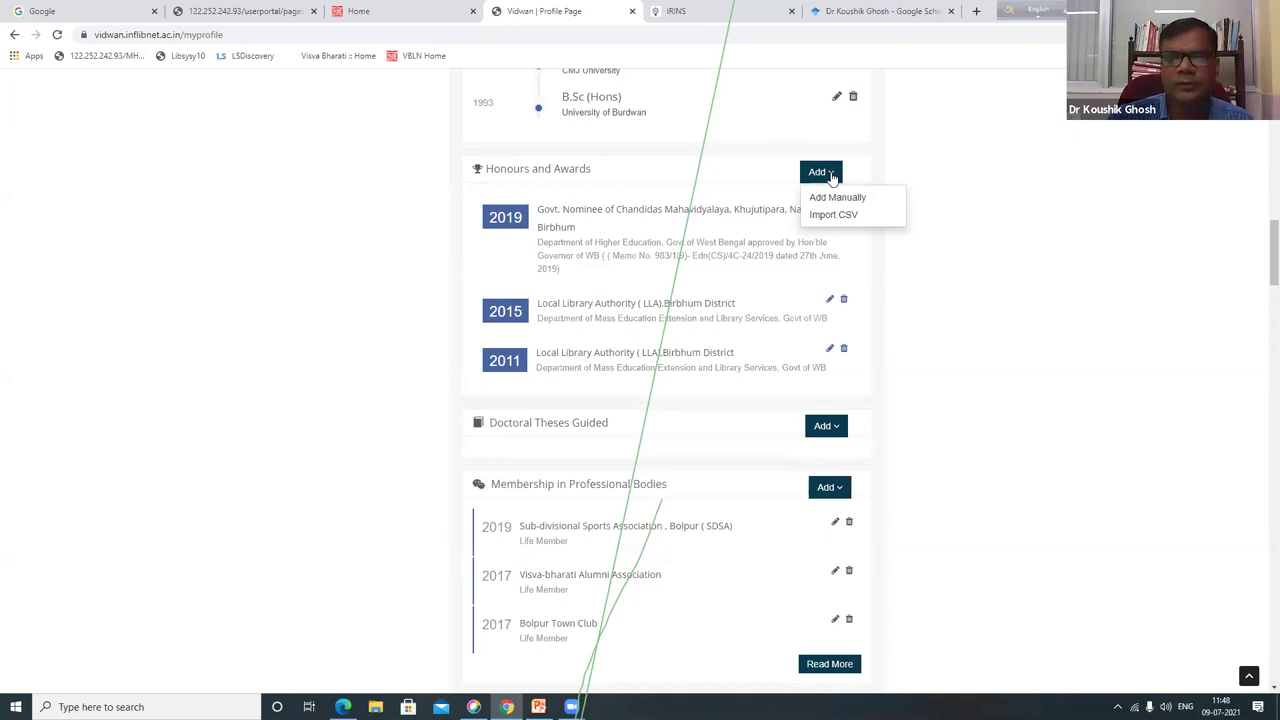
left_click(940, 179)
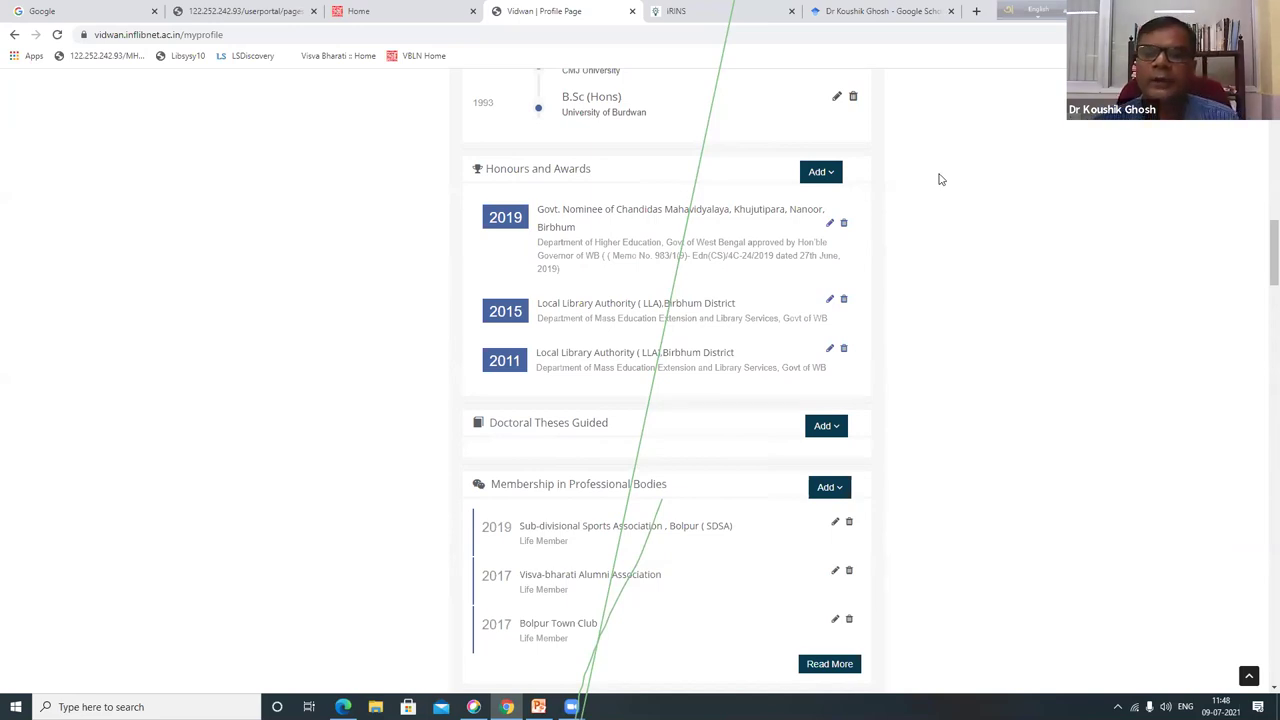
left_click(821, 173)
left_click(826, 198)
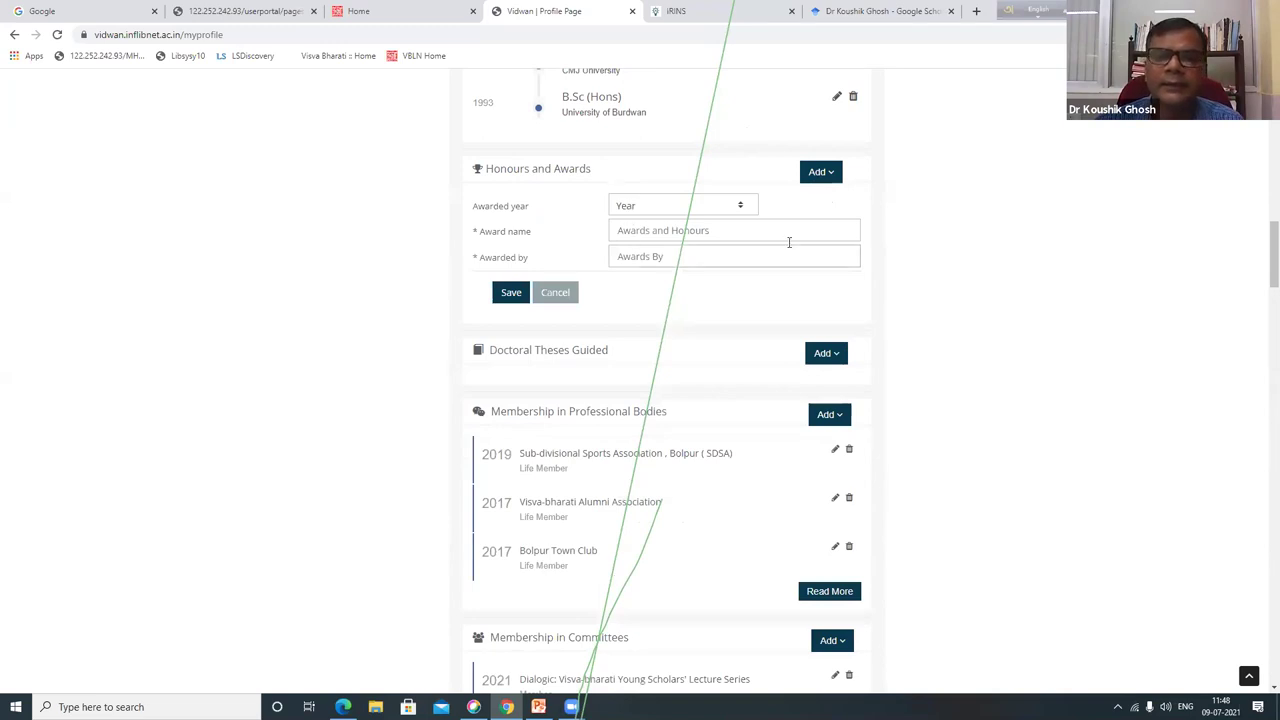
left_click(746, 233)
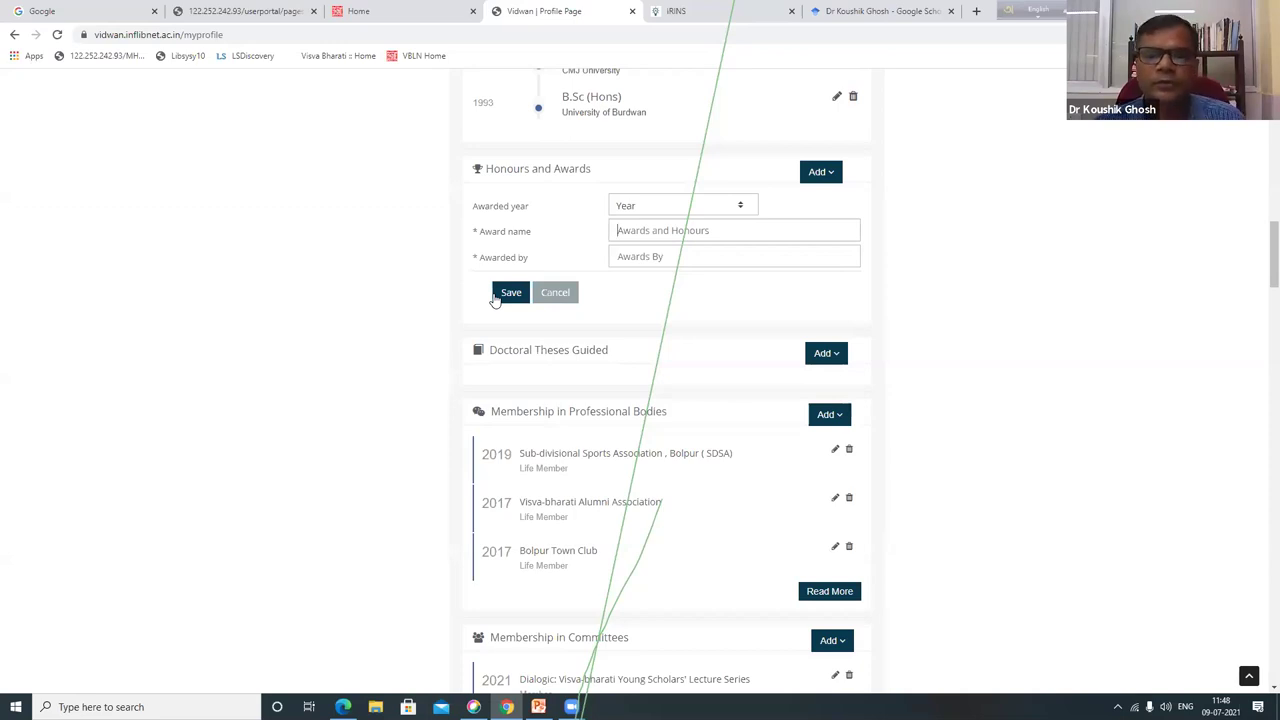
Look at the CSV import option for Honours and Awards and cancel the open manual entry without saving.
left_click(836, 173)
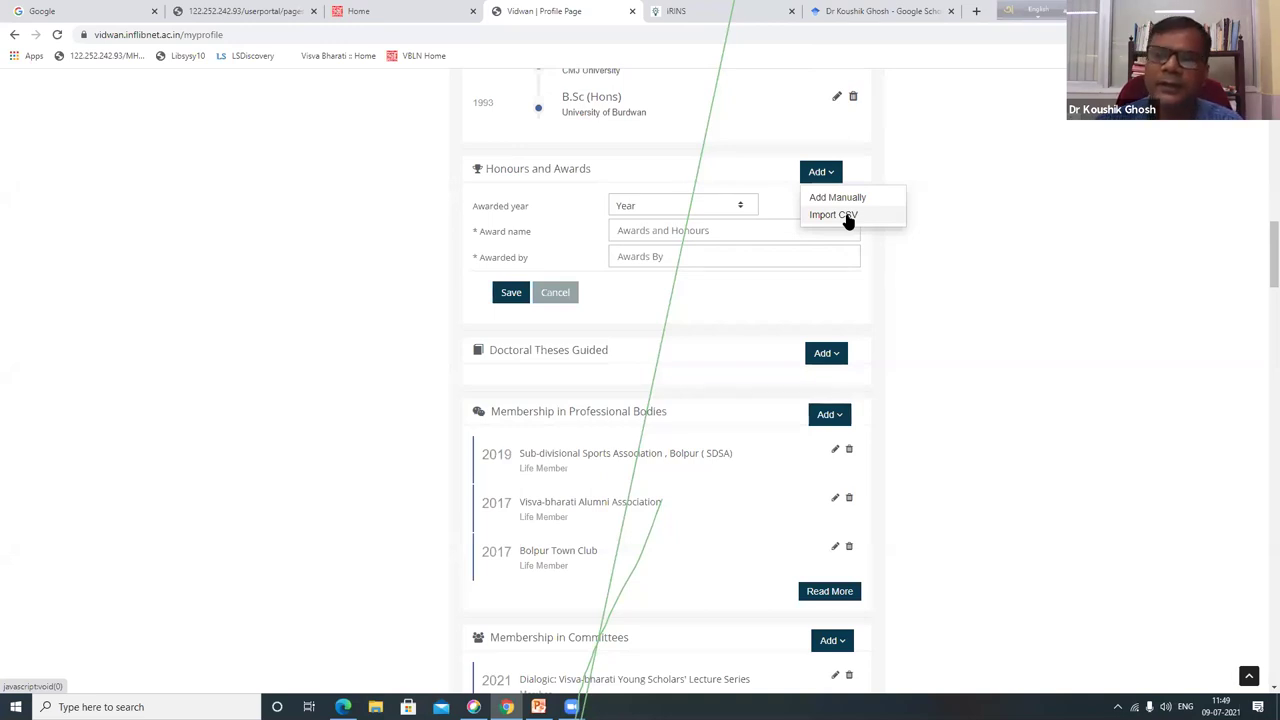
left_click(954, 231)
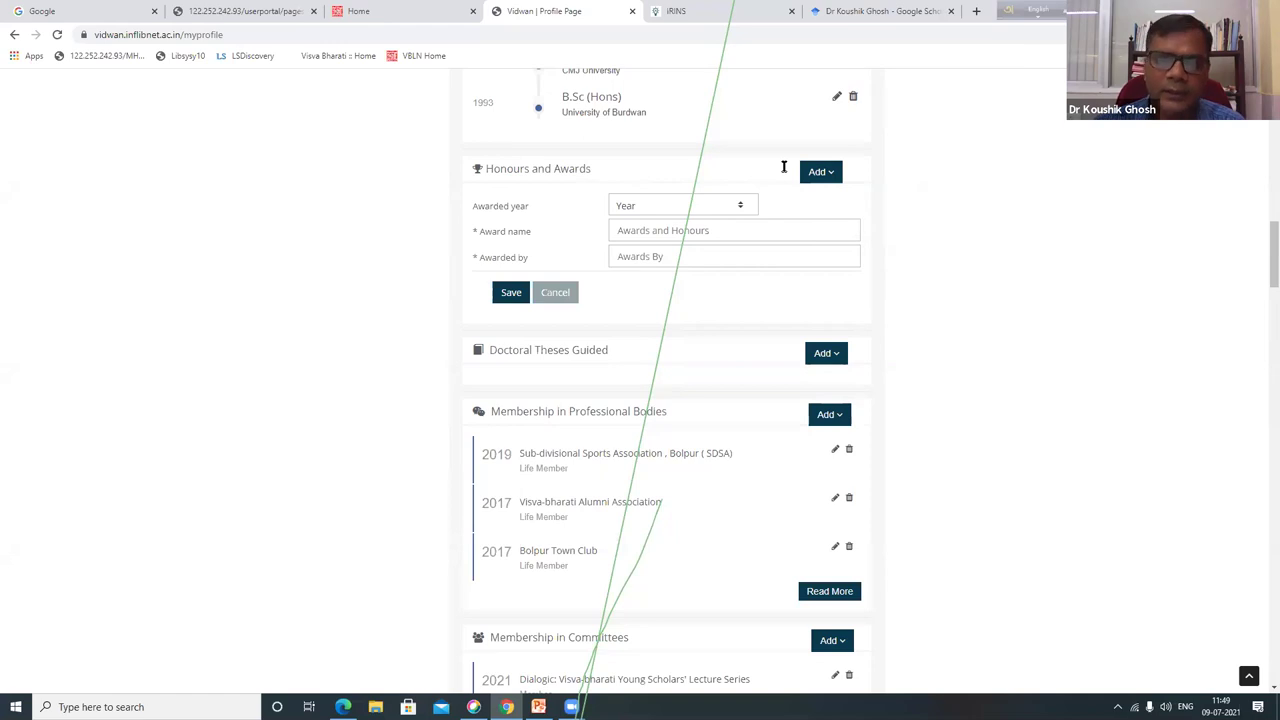
left_click(834, 174)
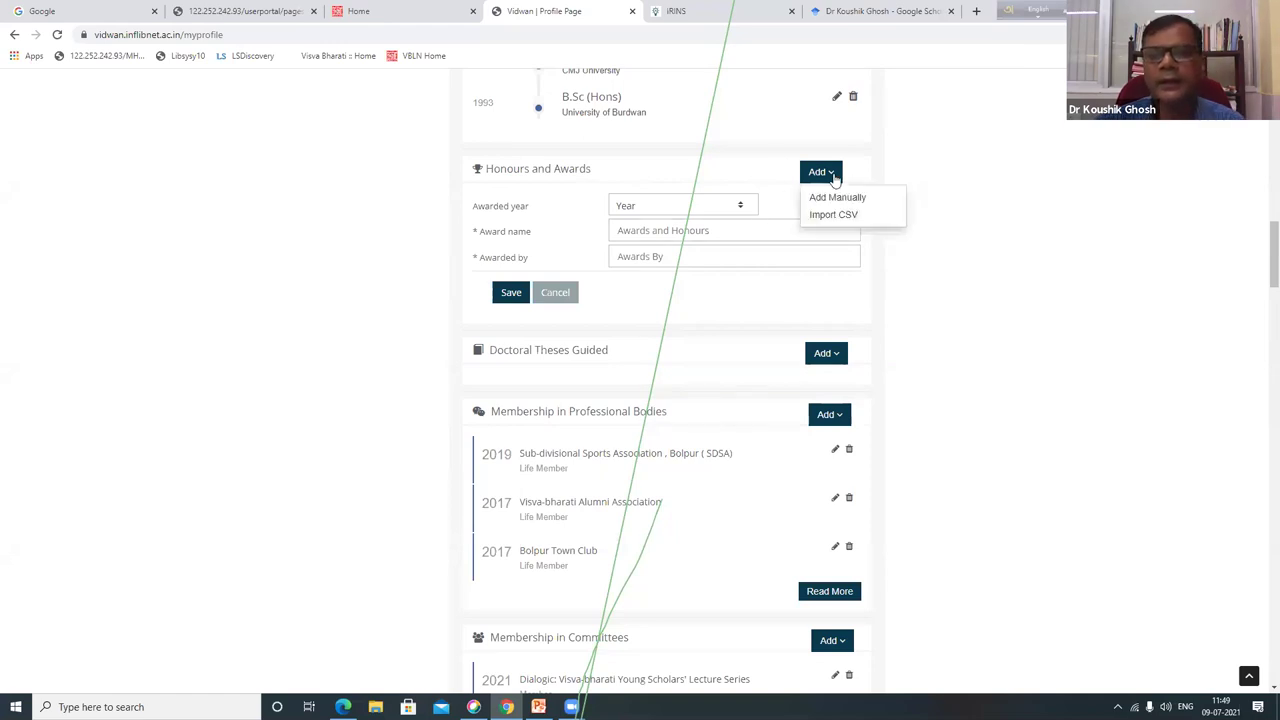
left_click(562, 294)
Start a manual entry under Doctoral Theses Guided and examine the suggestions for the researcher's name.
scroll(670, 250, "down", 3)
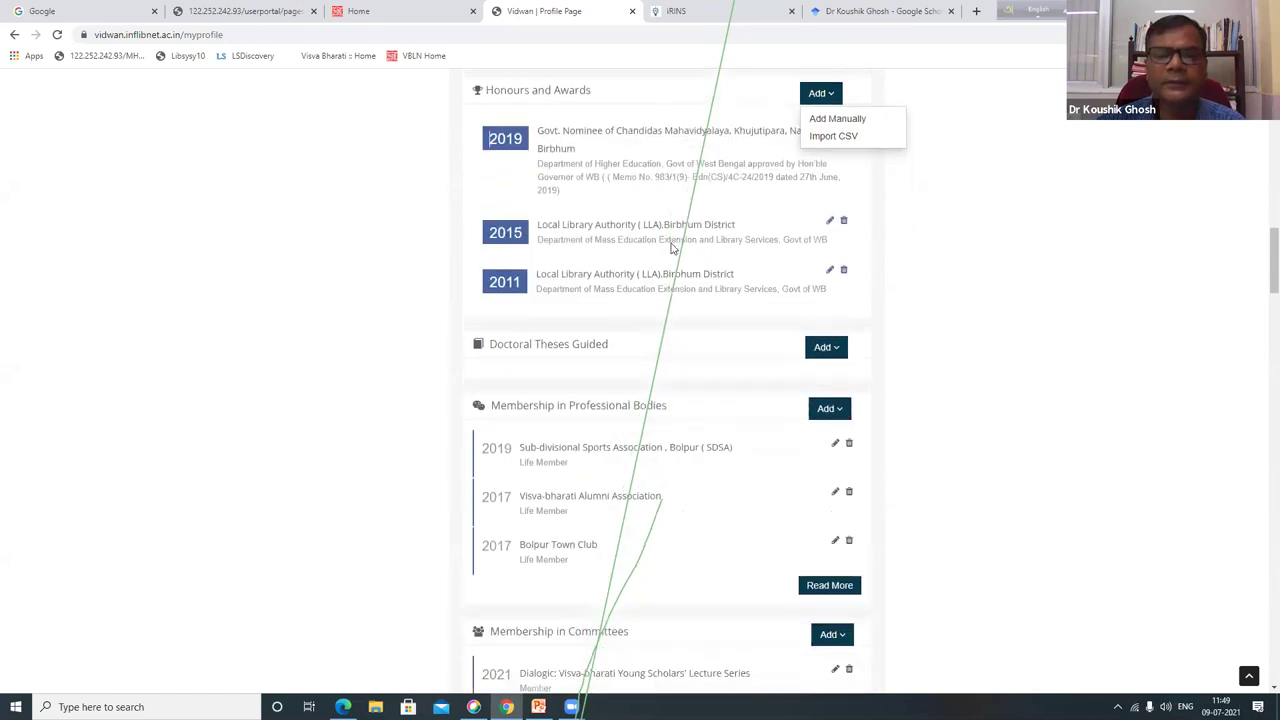
scroll(670, 250, "down", 1)
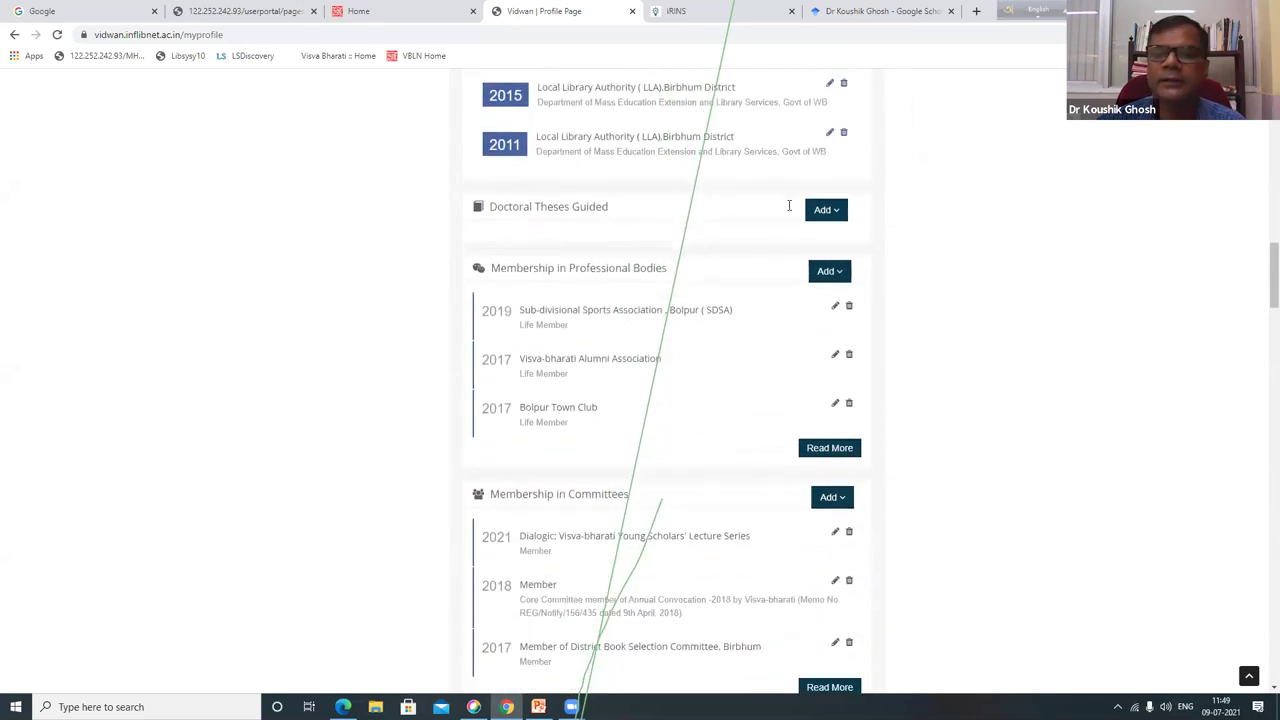
left_click(840, 213)
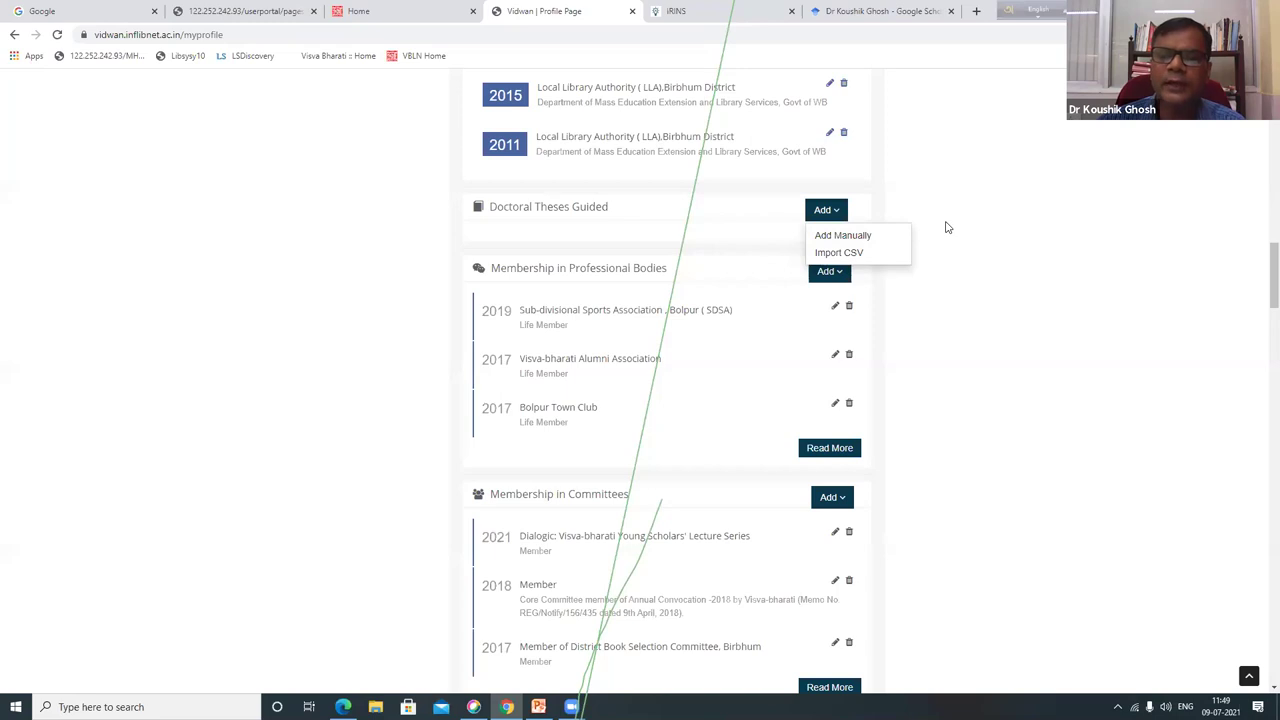
left_click(843, 237)
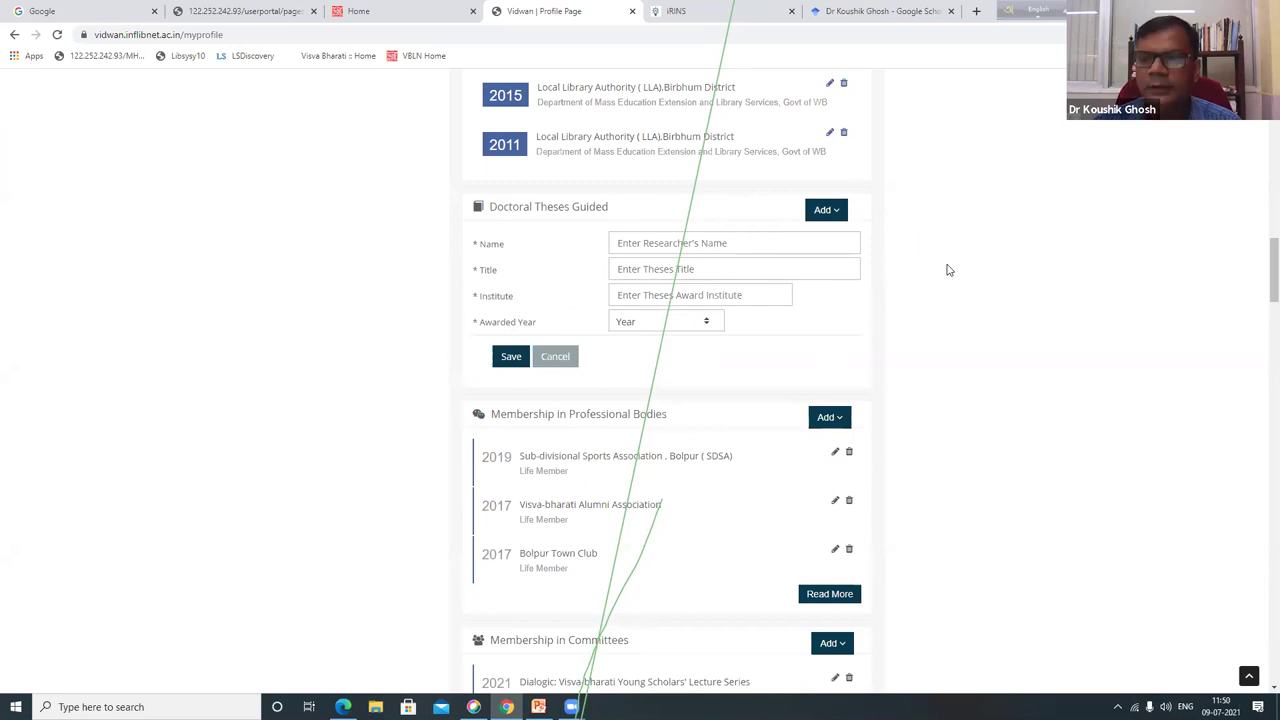
left_click(632, 243)
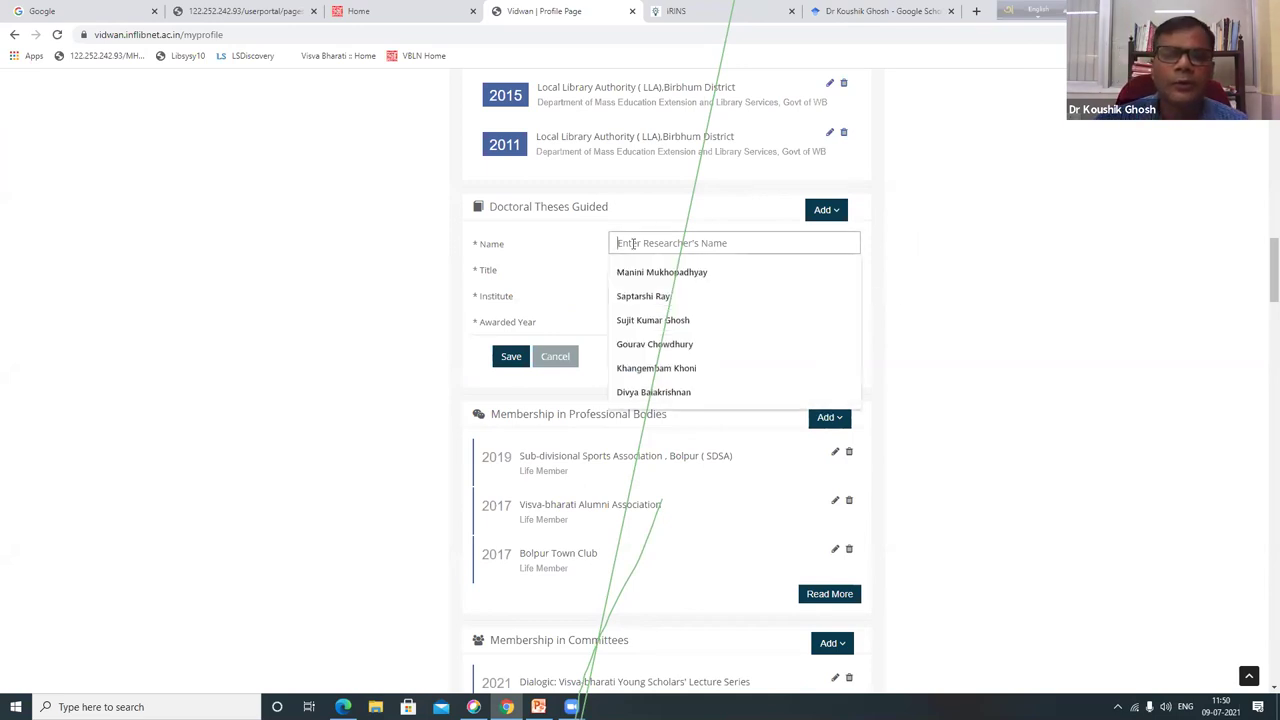
left_click(927, 250)
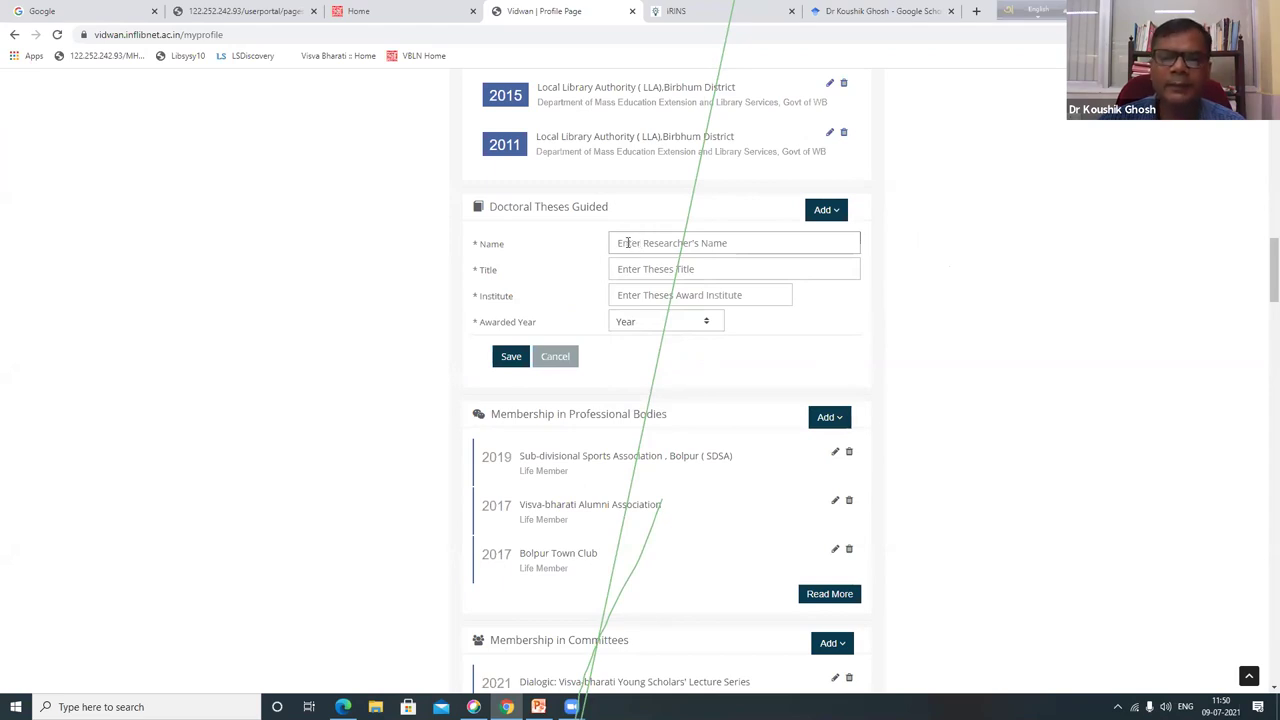
left_click(628, 242)
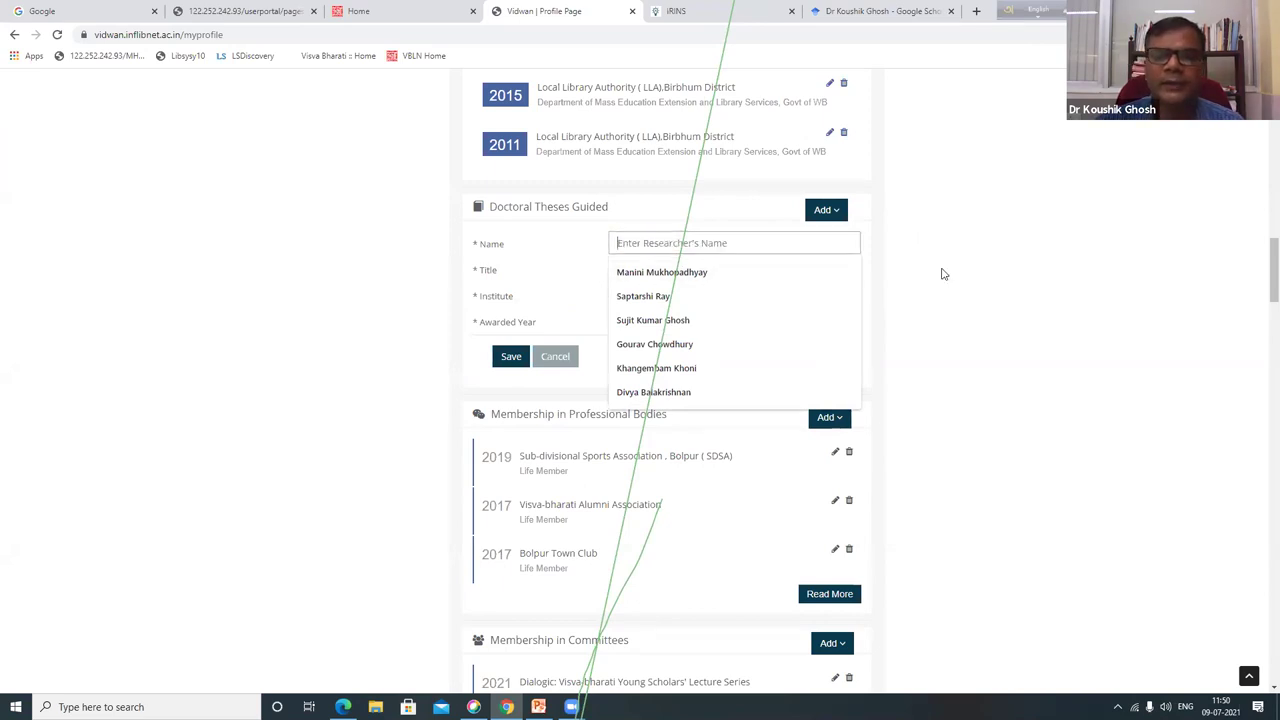
left_click(1077, 292)
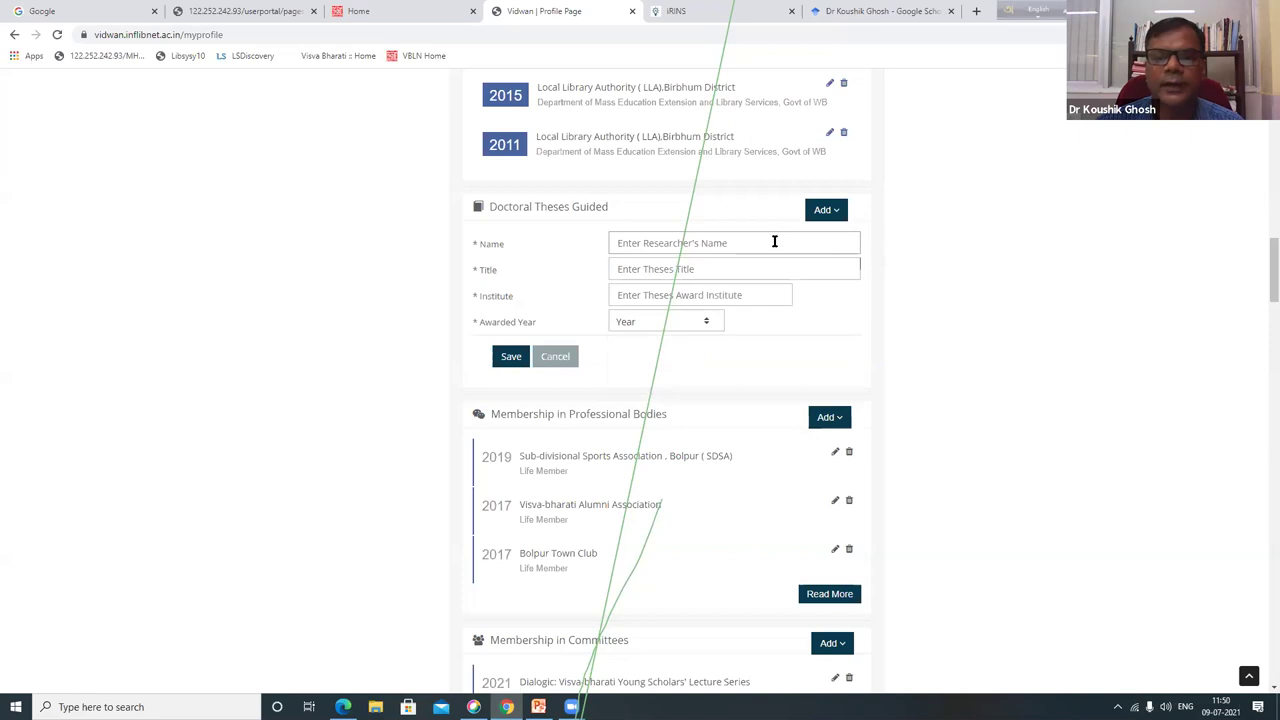
Examine the thesis title and institute fields, cancel the entry, and check the CSV import option for Doctoral Theses Guided.
left_click(745, 268)
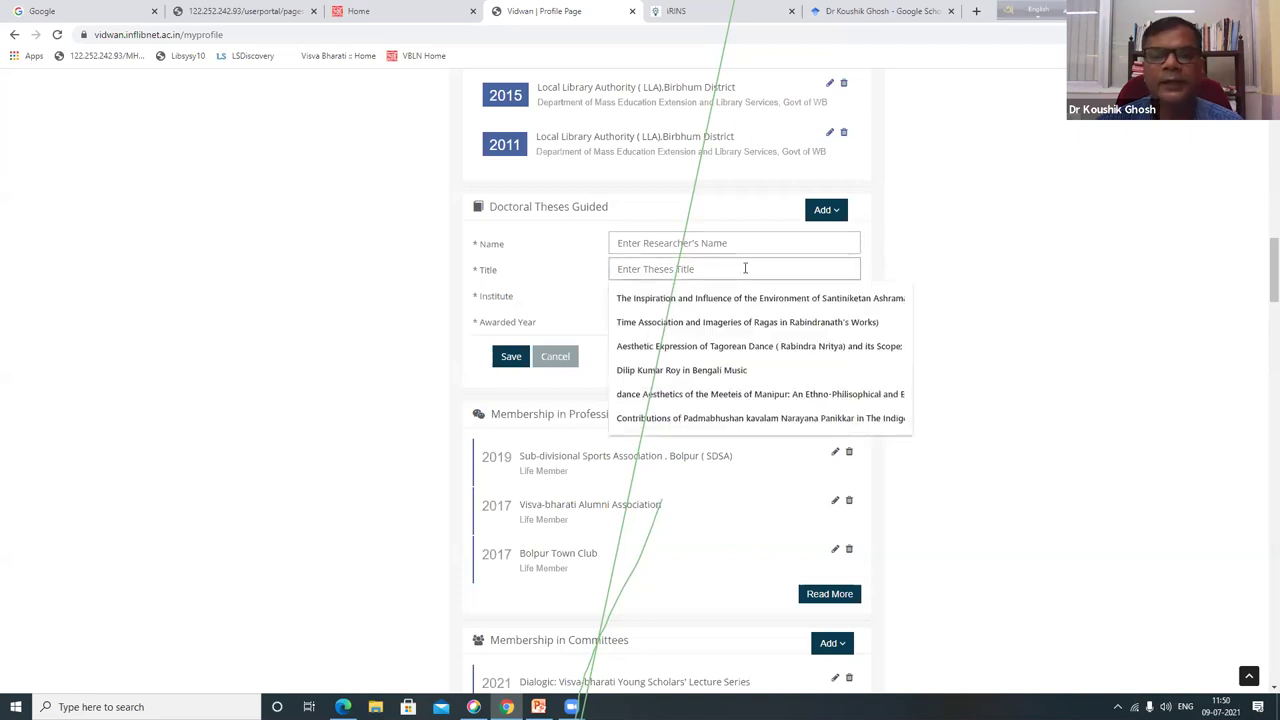
left_click(982, 283)
left_click(775, 294)
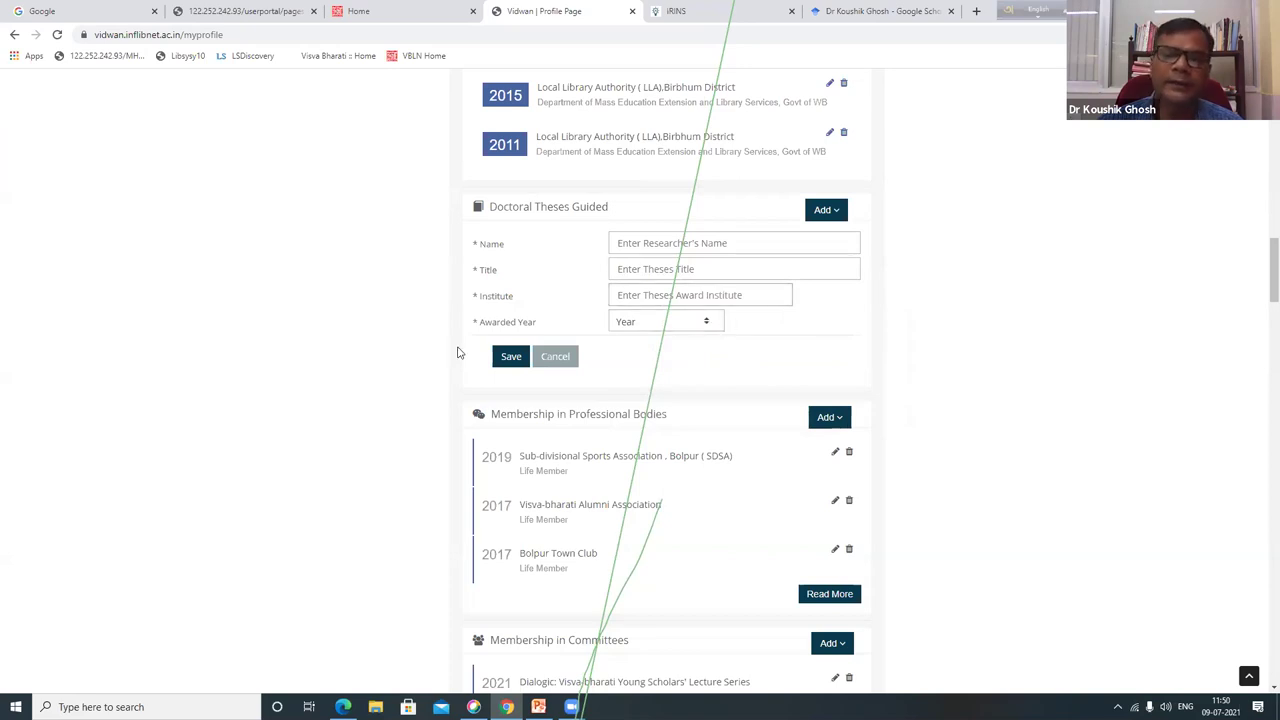
left_click(555, 356)
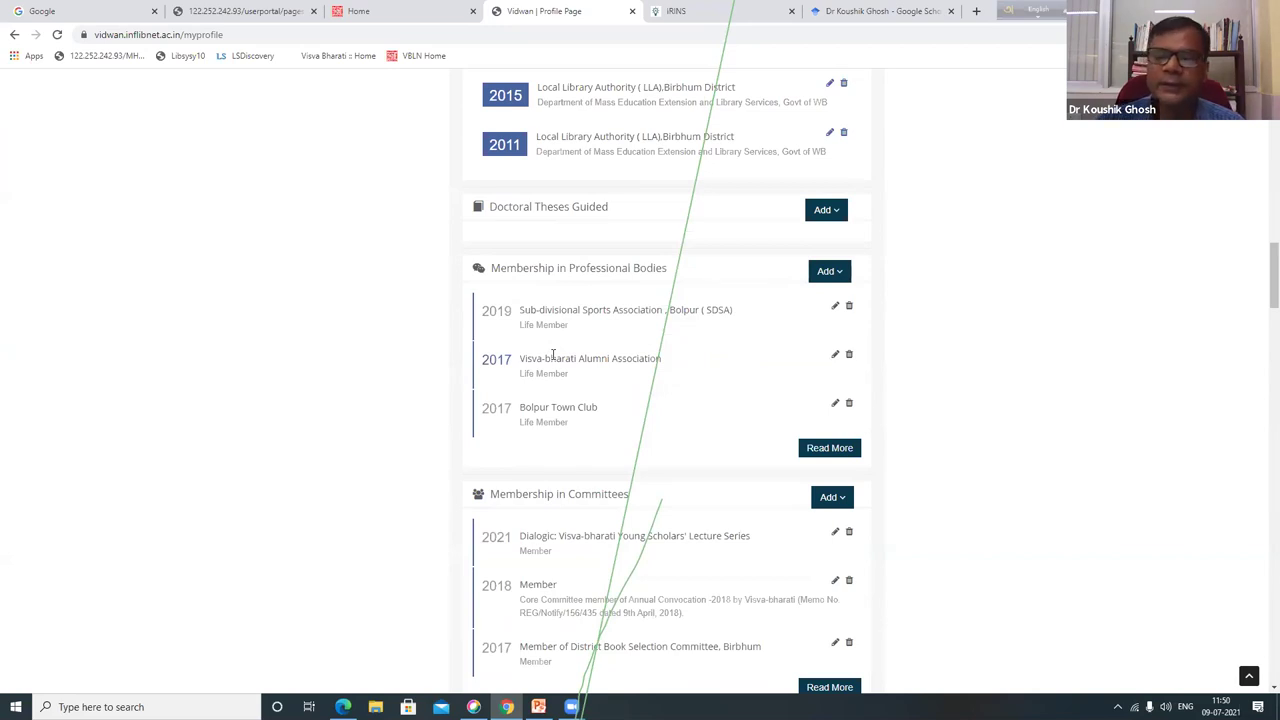
left_click(834, 214)
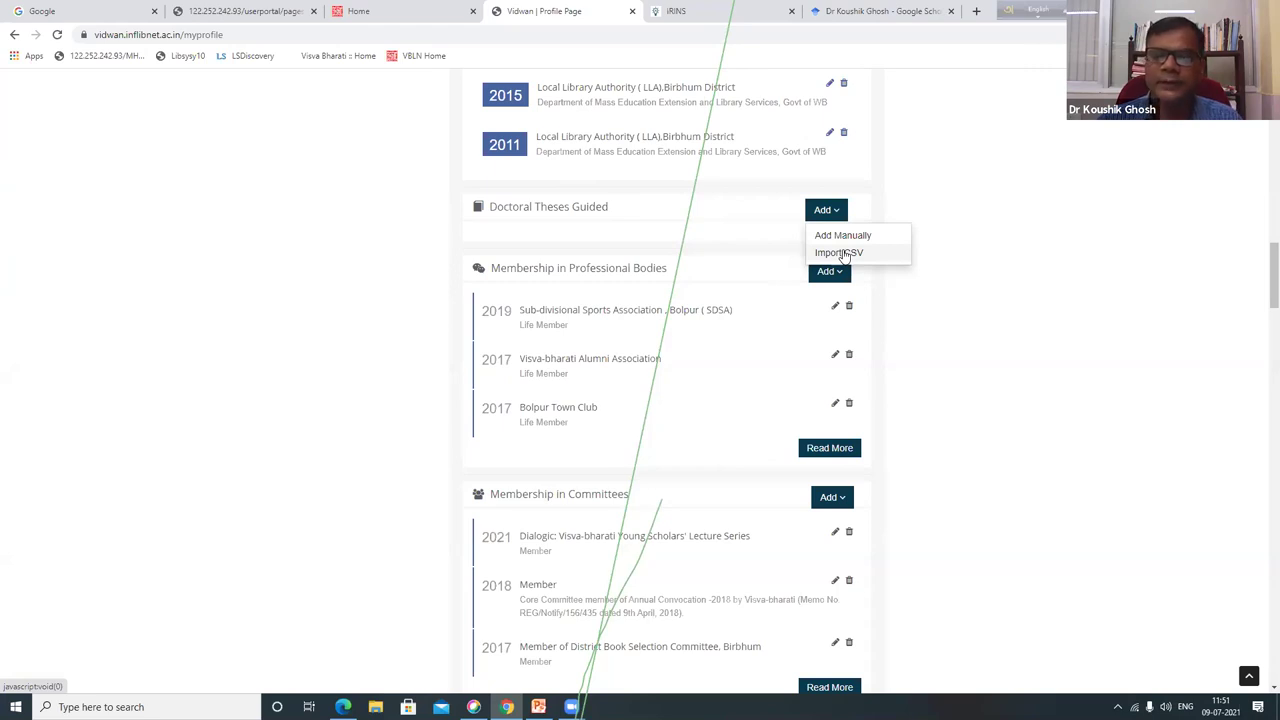
left_click(968, 266)
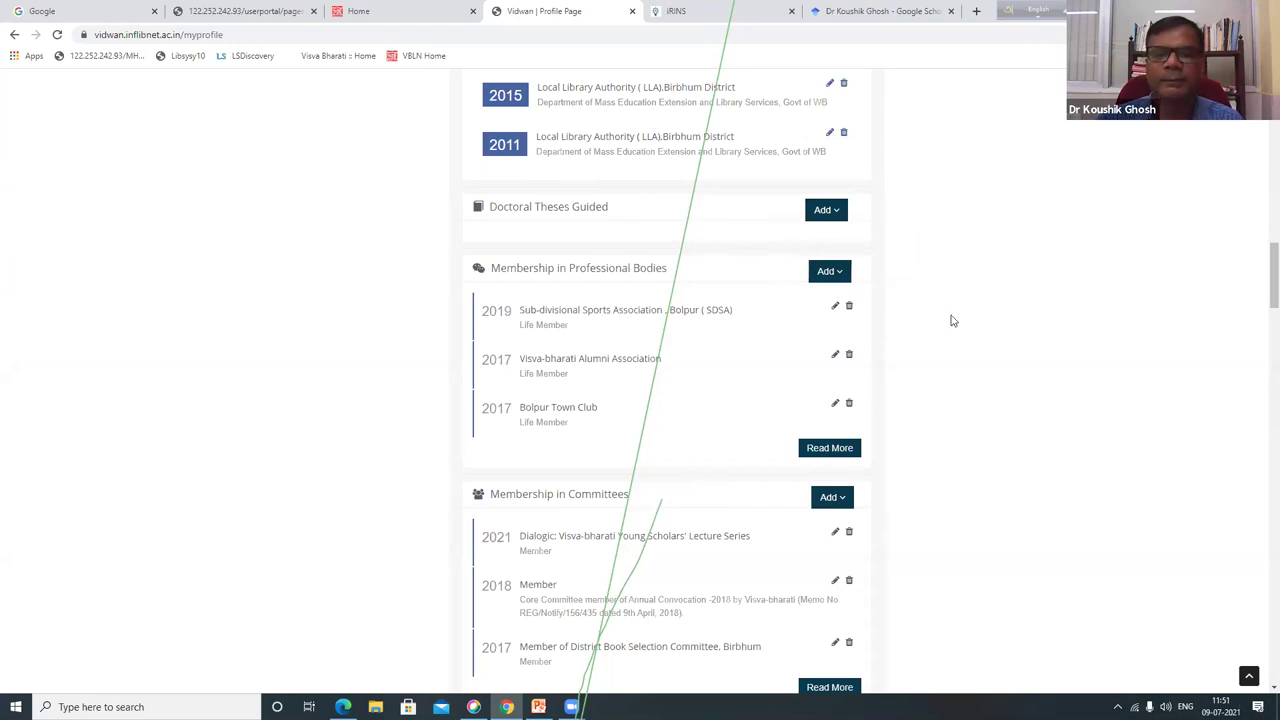
Expand the full Membership in Professional Bodies list and look through its entries with their edit and delete options.
scroll(935, 358, "up", 1)
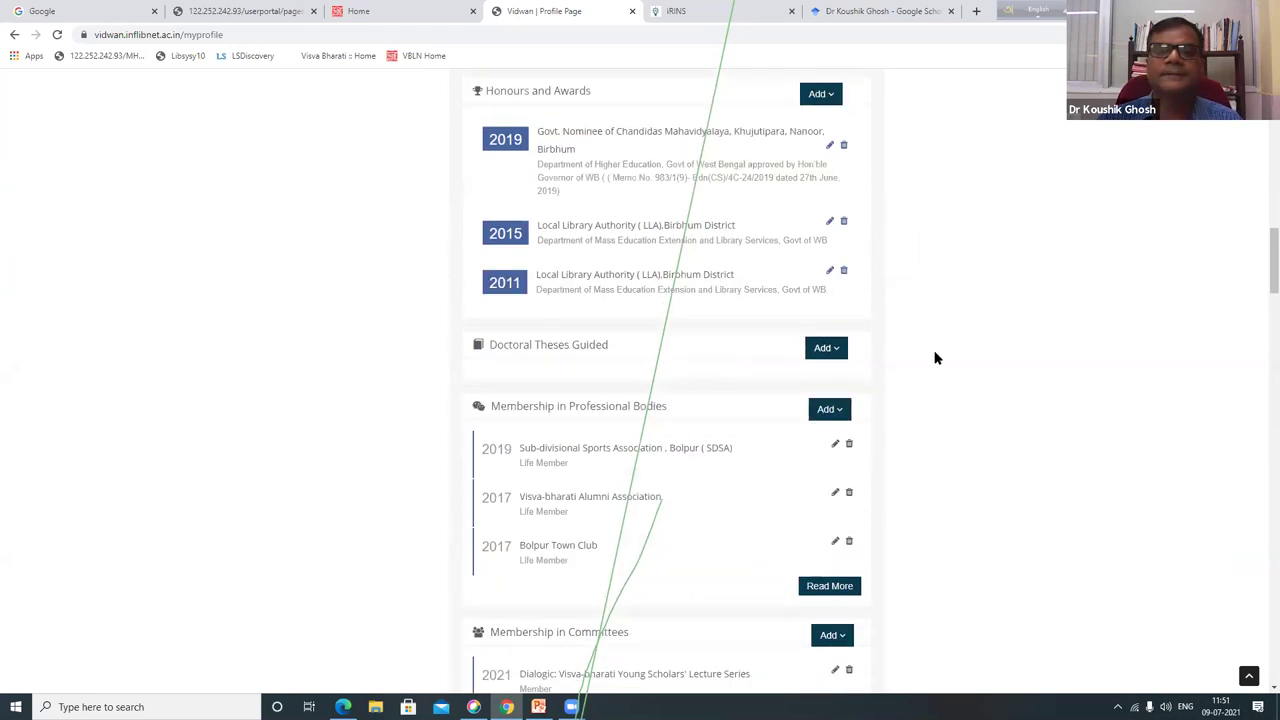
scroll(937, 358, "down", 1)
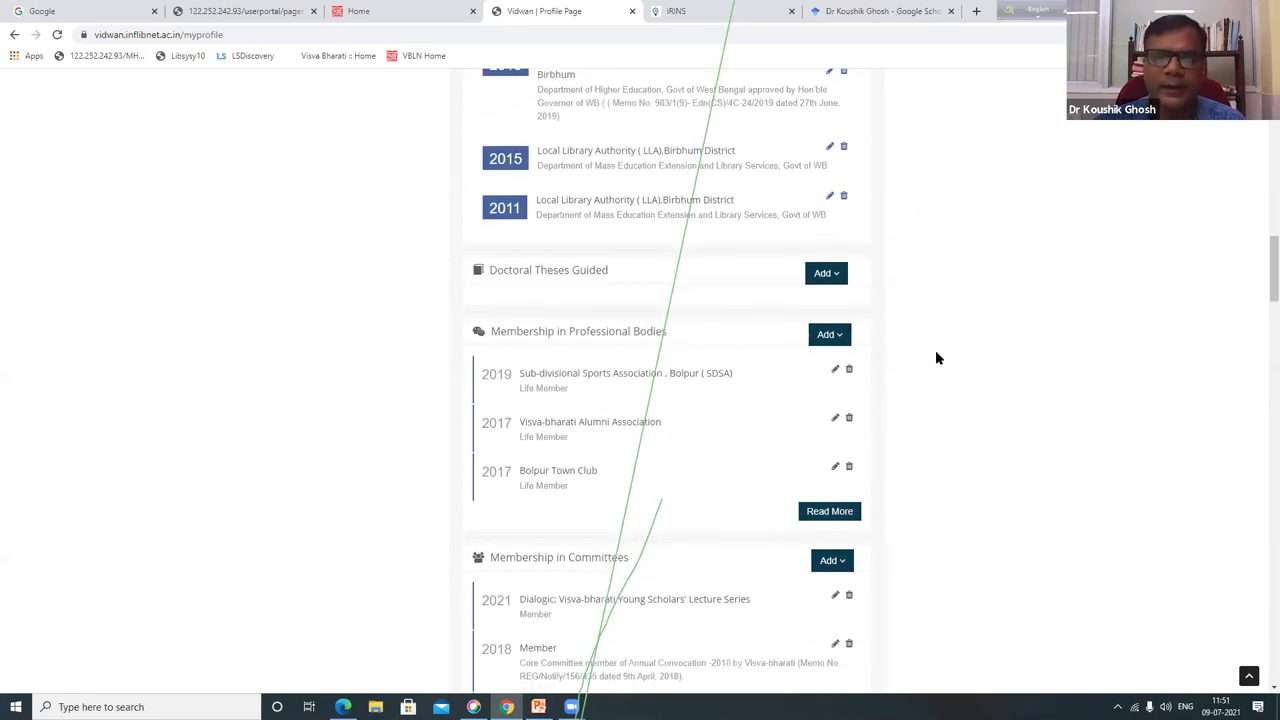
scroll(937, 358, "down", 1)
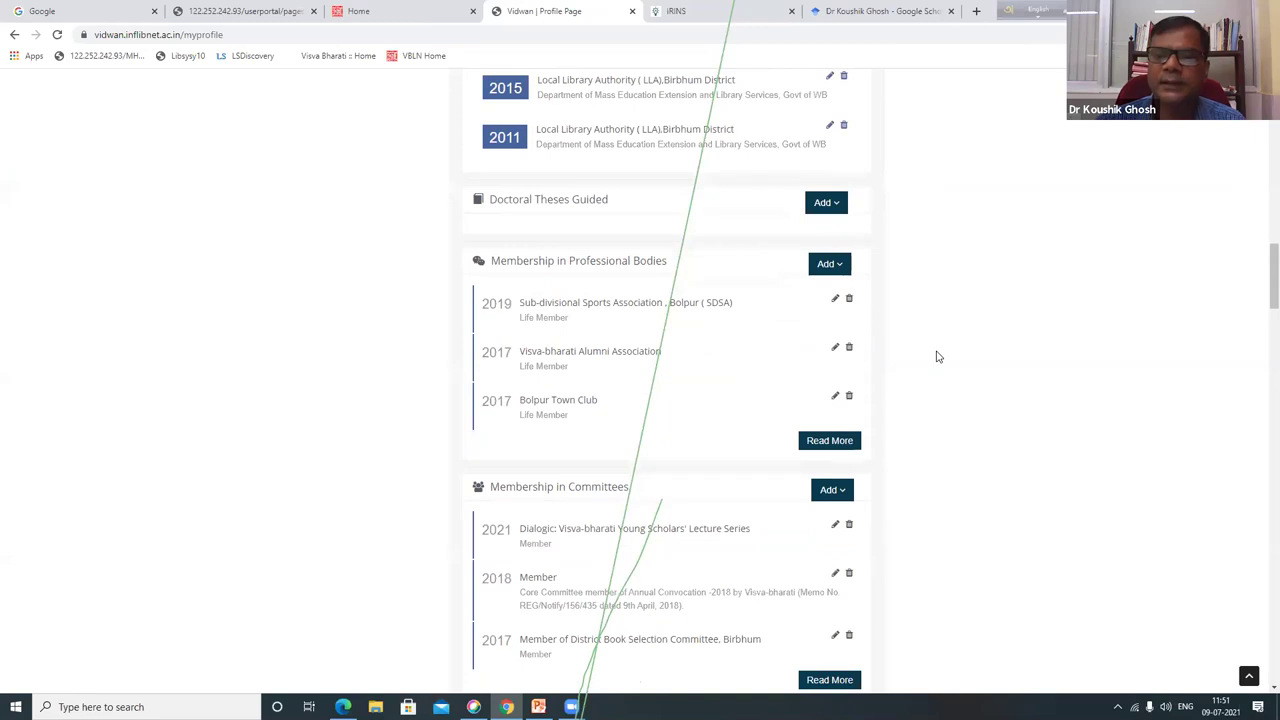
scroll(937, 357, "down", 1)
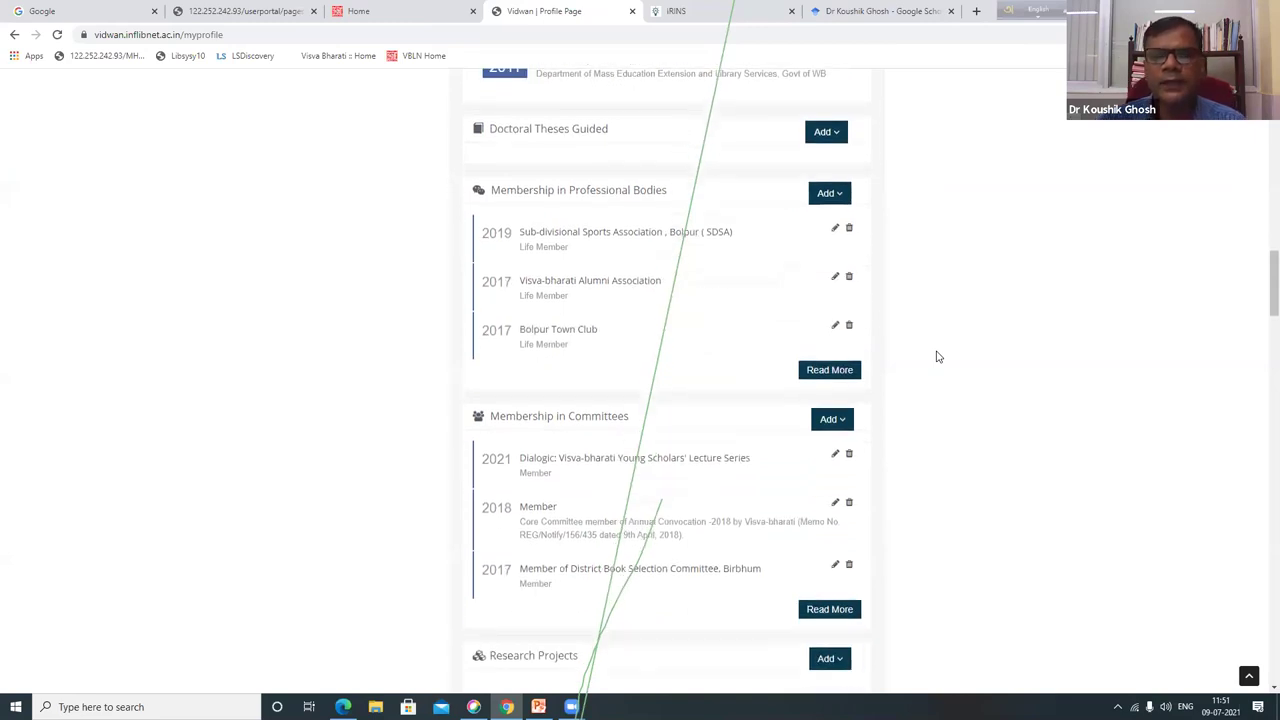
left_click(826, 370)
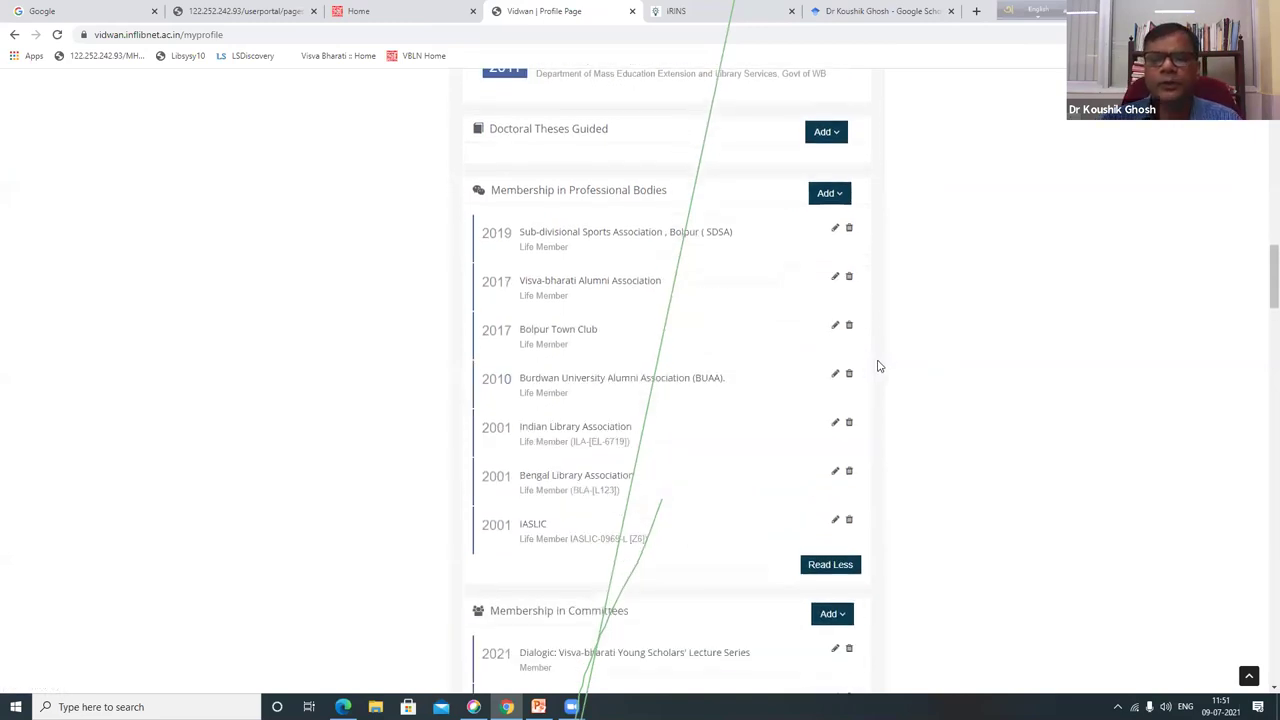
scroll(948, 348, "up", 1)
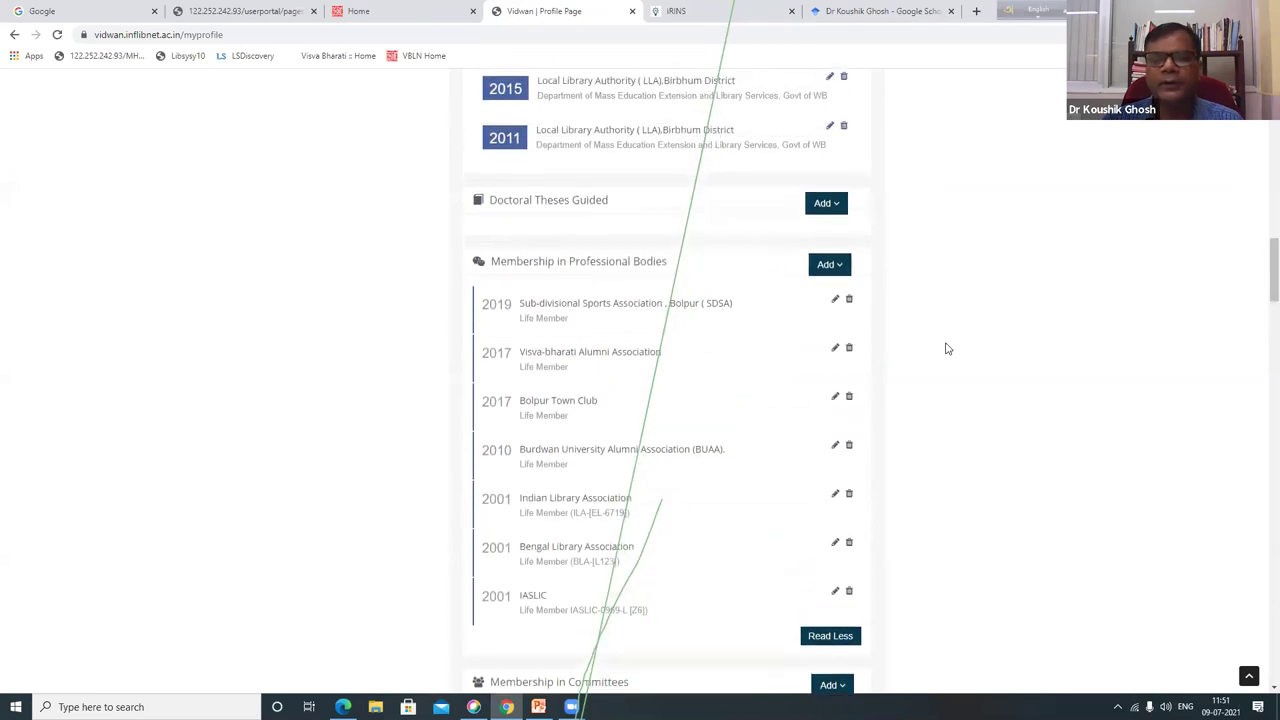
scroll(948, 348, "down", 2)
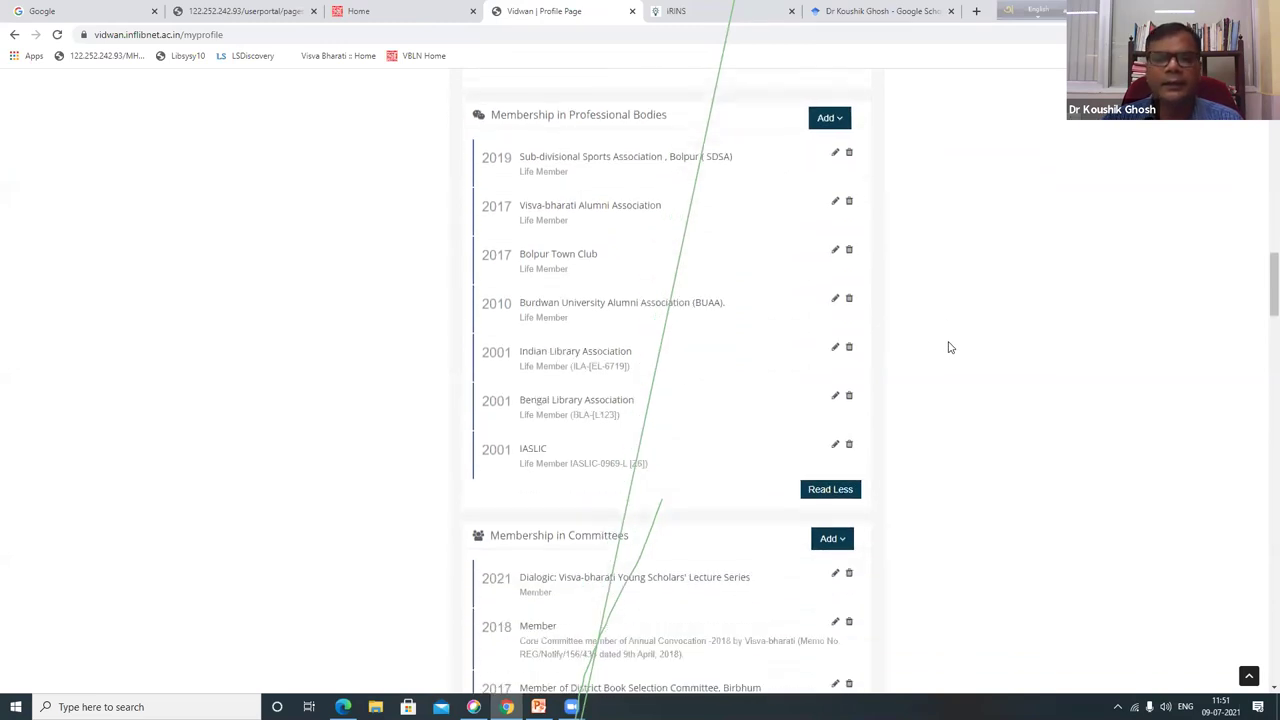
scroll(950, 347, "up", 2)
scroll(950, 347, "down", 2)
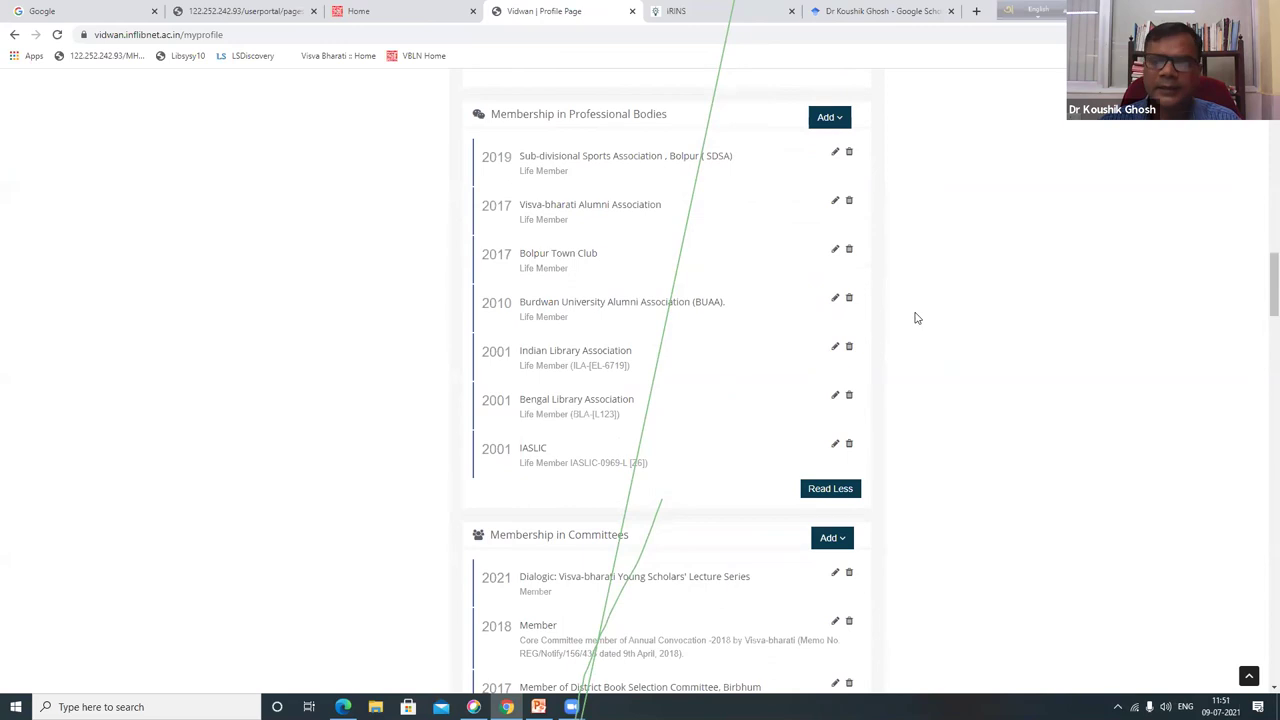
Check which options exist for adding entries to Membership in Professional Bodies.
scroll(924, 295, "up", 1)
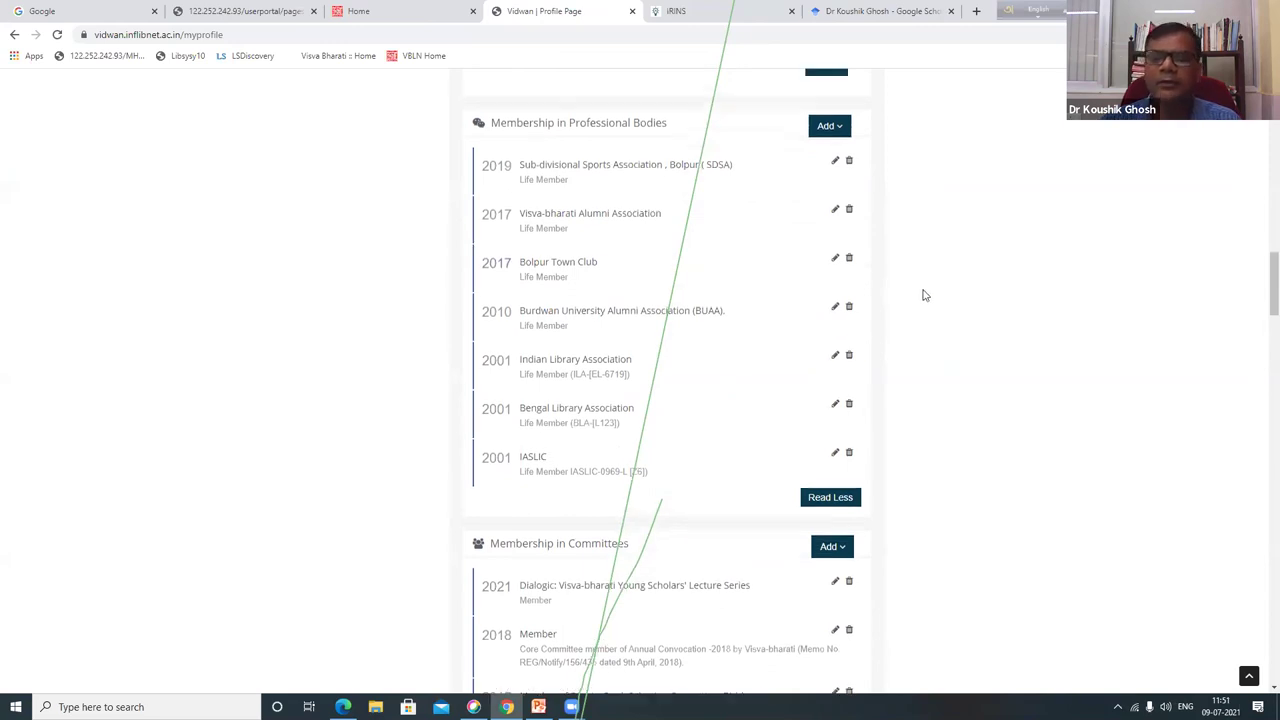
scroll(929, 331, "down", 1)
scroll(930, 332, "up", 1)
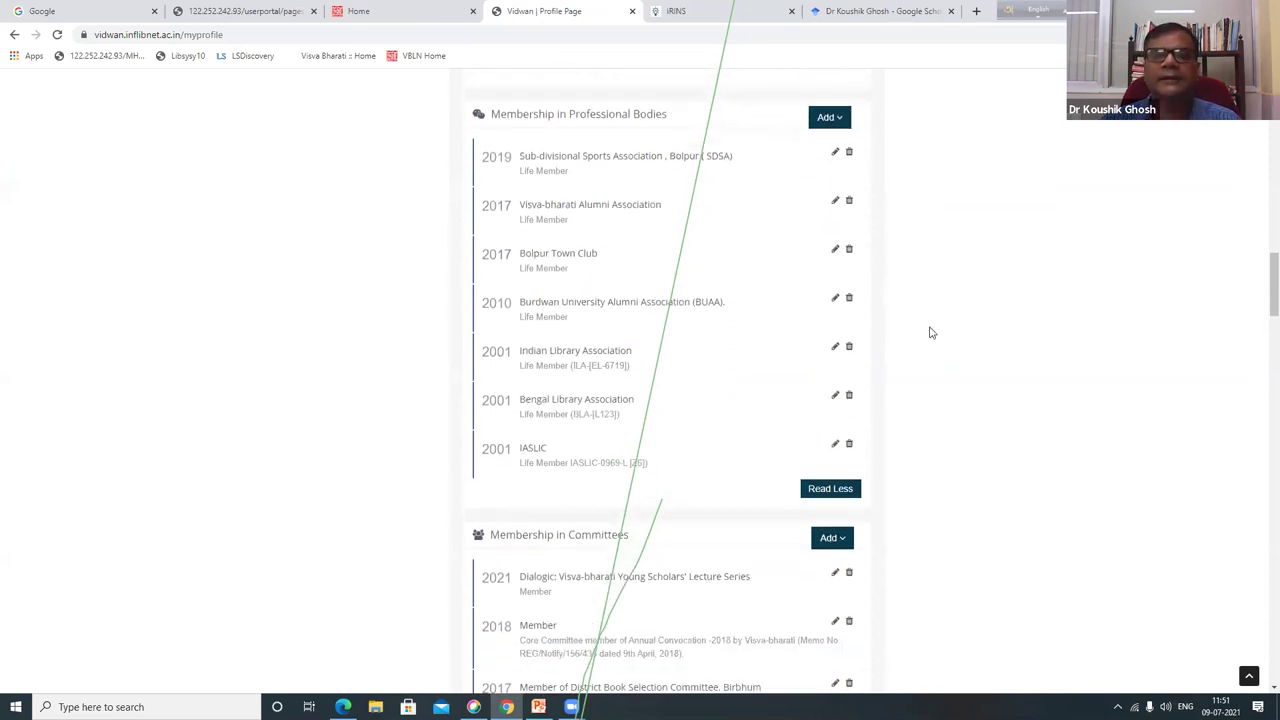
left_click(825, 119)
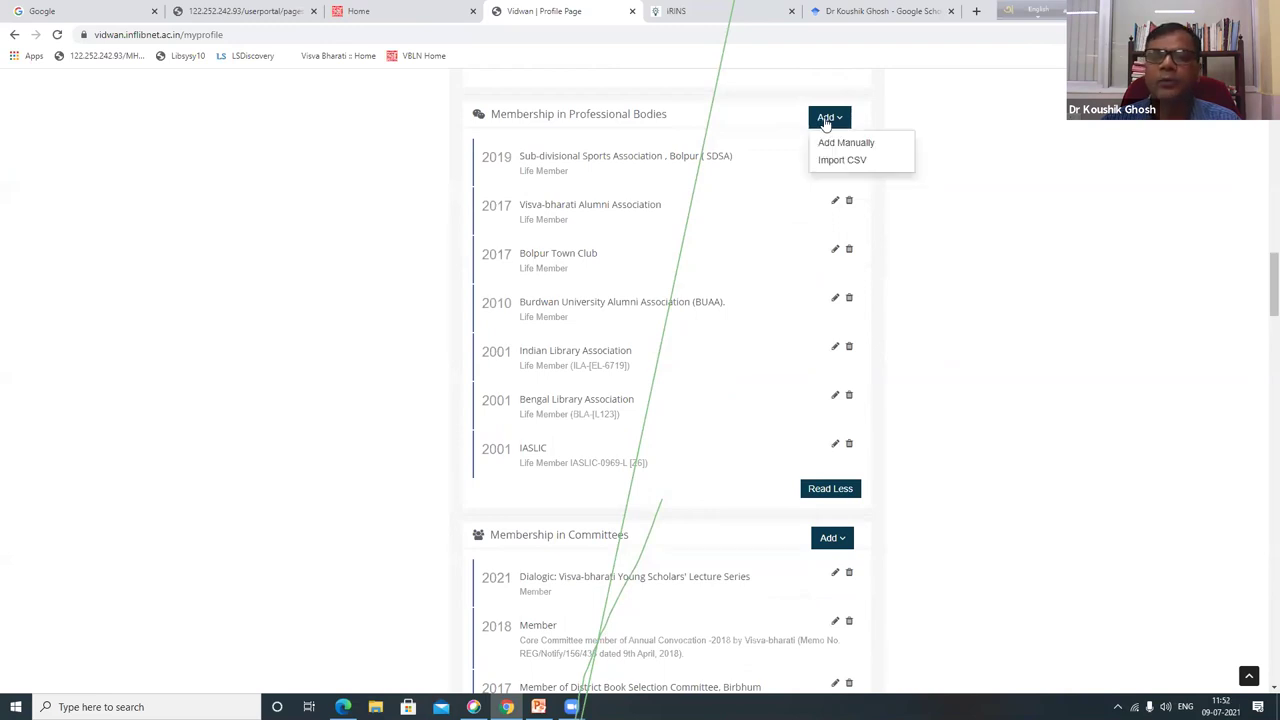
left_click(971, 251)
Look back over the Honours and Awards entries and the Doctoral Theses Guided section.
scroll(971, 251, "down", 2)
scroll(887, 243, "up", 4)
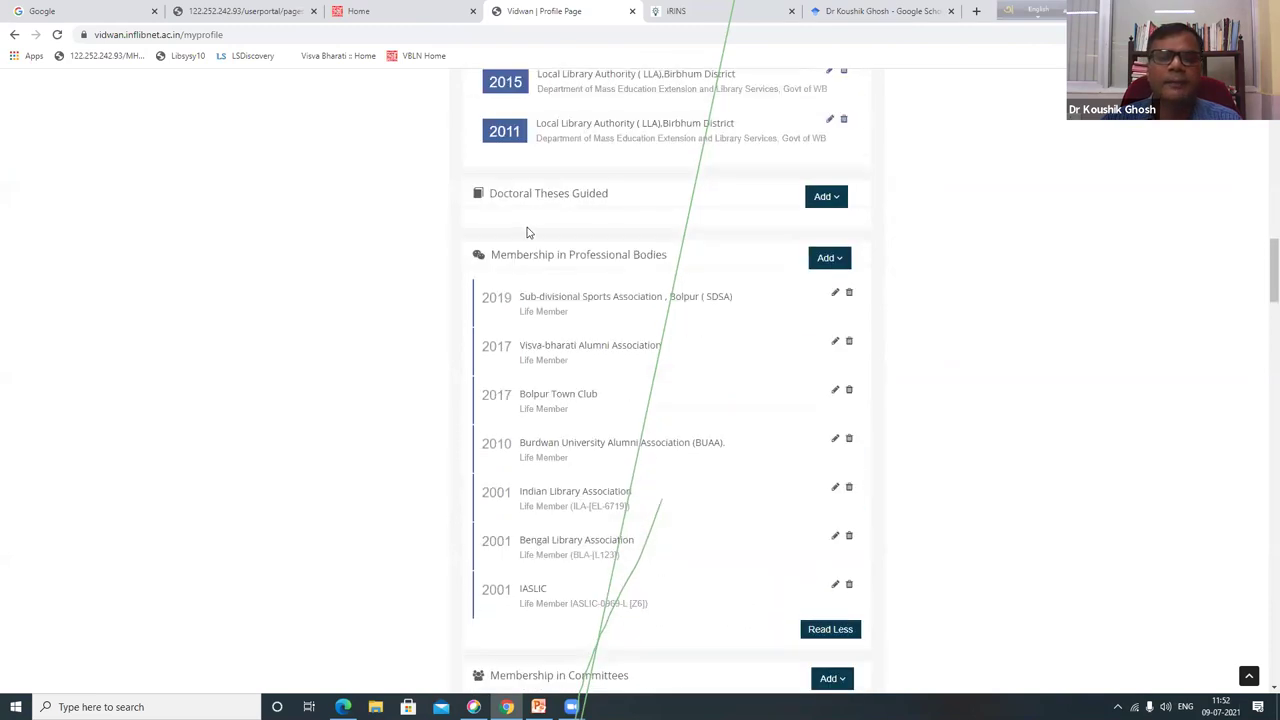
scroll(223, 277, "up", 1)
scroll(223, 277, "up", 3)
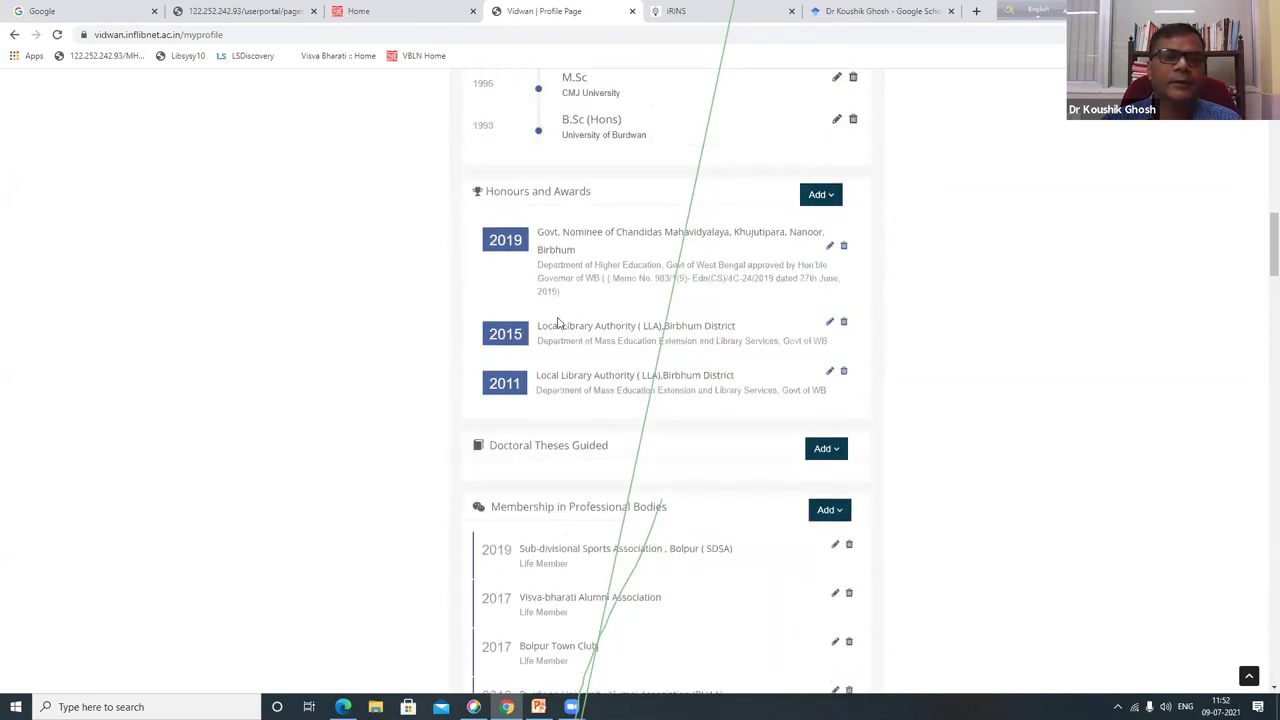
scroll(551, 371, "down", 1)
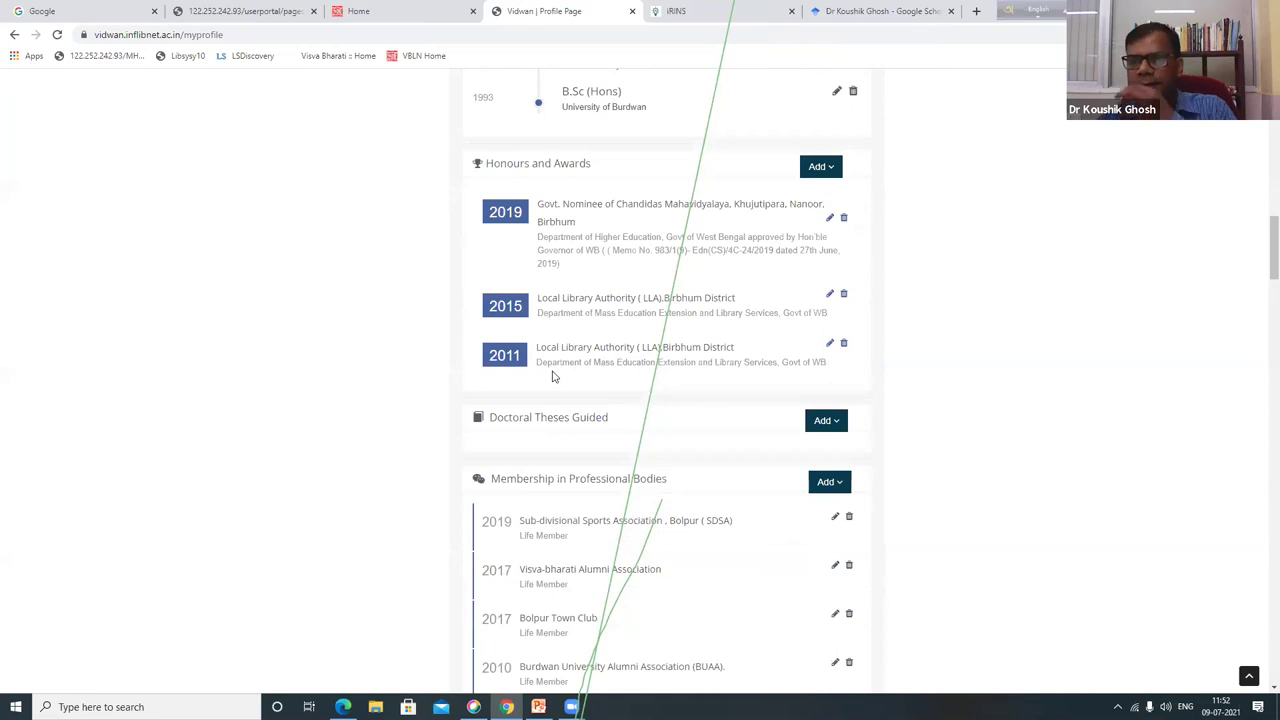
Examine the Membership in Committees entries and their edit and delete options.
scroll(570, 404, "down", 3)
scroll(567, 398, "down", 1)
scroll(575, 390, "down", 2)
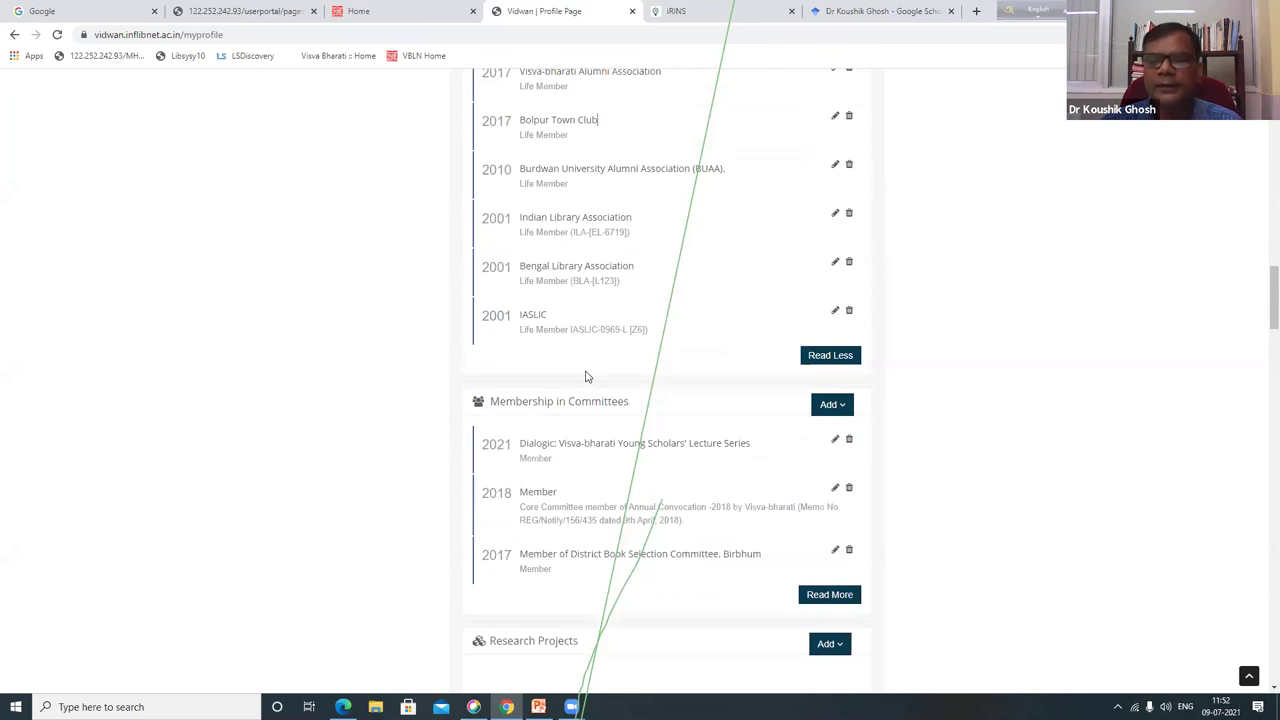
scroll(586, 376, "down", 1)
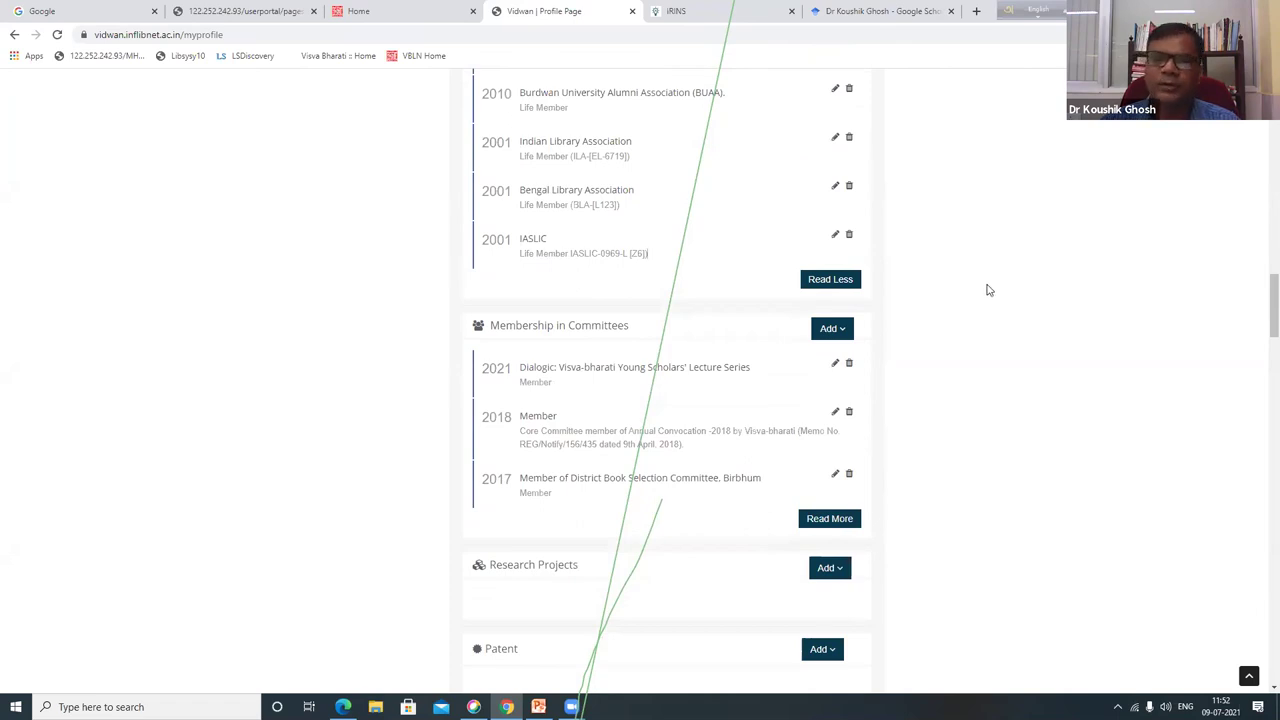
scroll(987, 290, "down", 1)
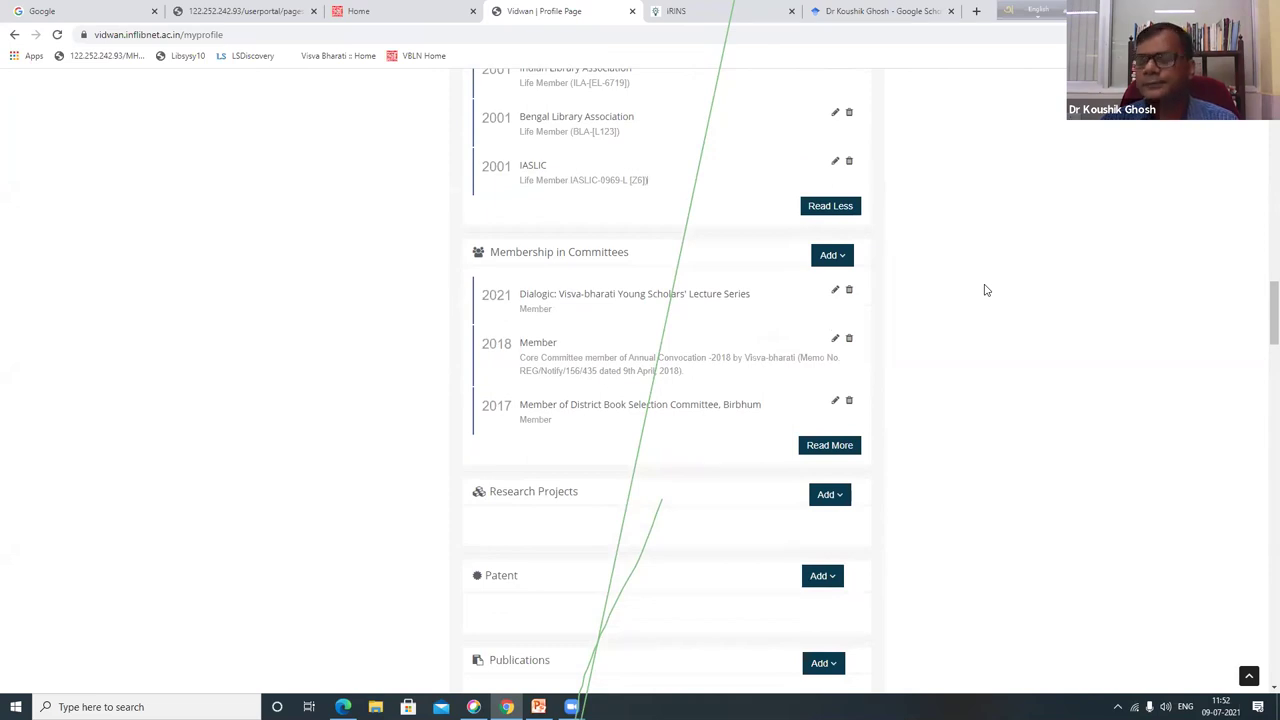
scroll(985, 290, "down", 1)
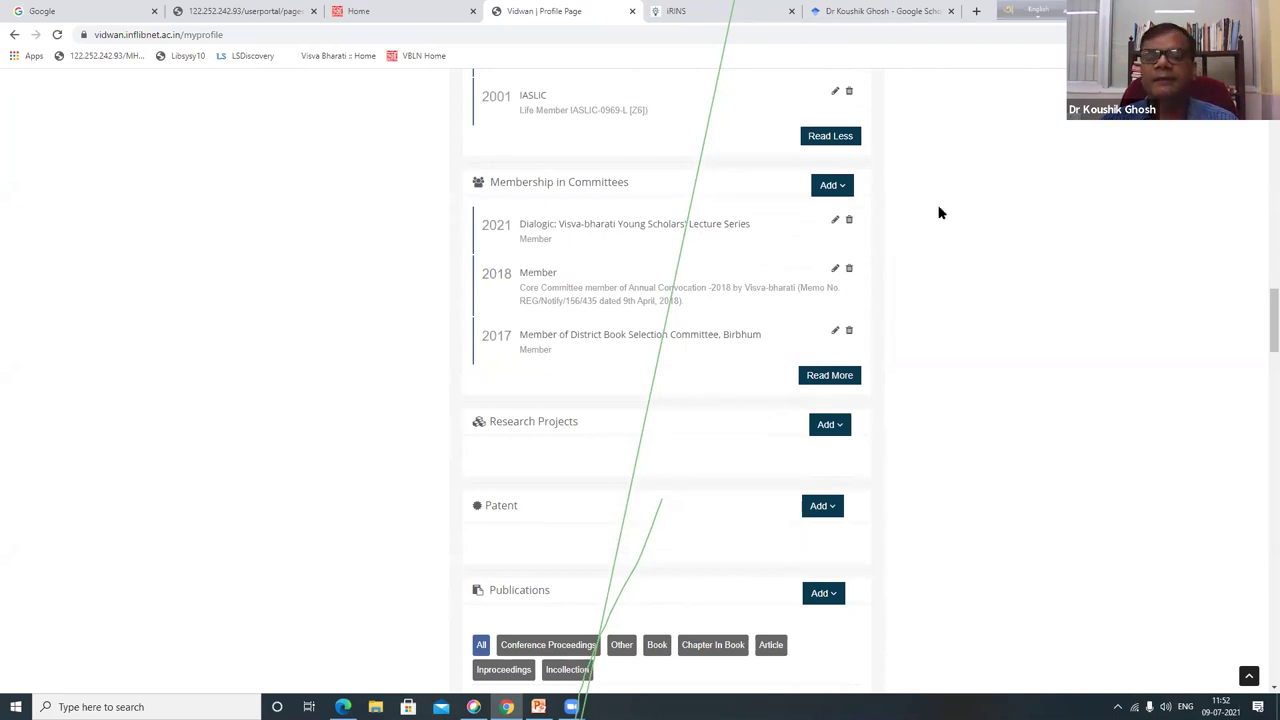
scroll(930, 299, "down", 1)
scroll(934, 337, "up", 1)
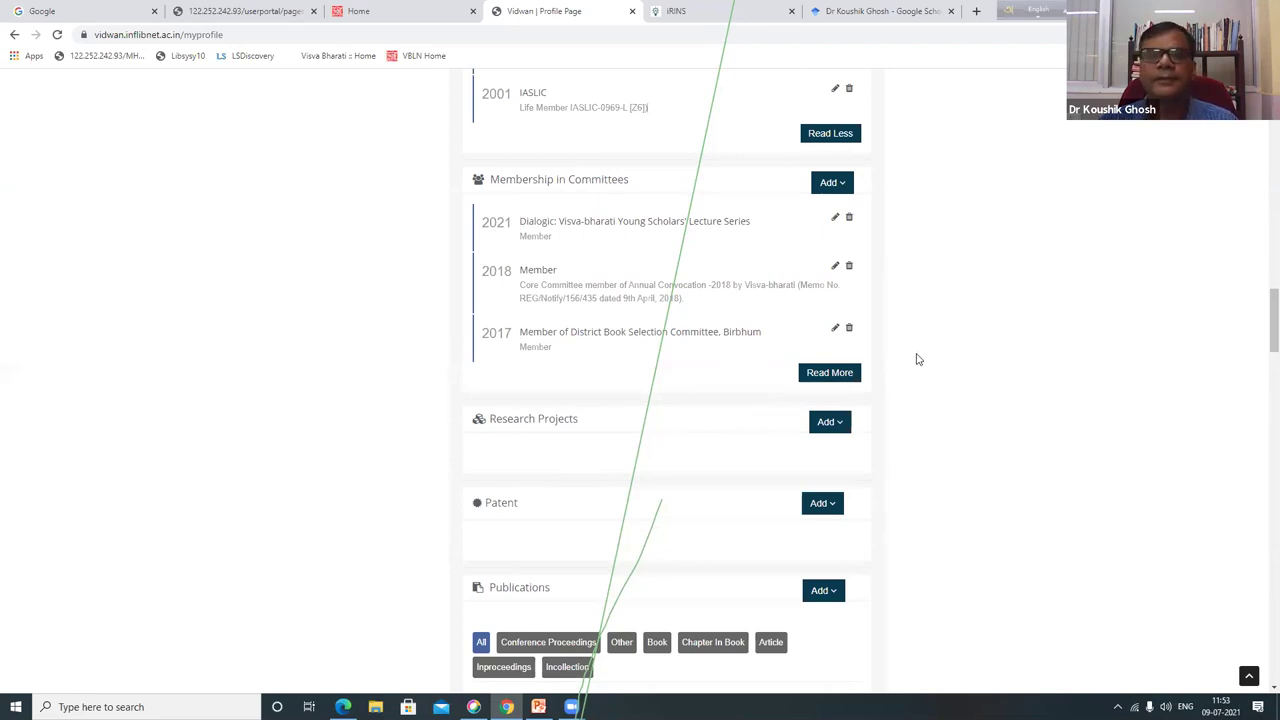
Check the options for adding entries to the Research Projects and Patent sections.
scroll(918, 359, "down", 2)
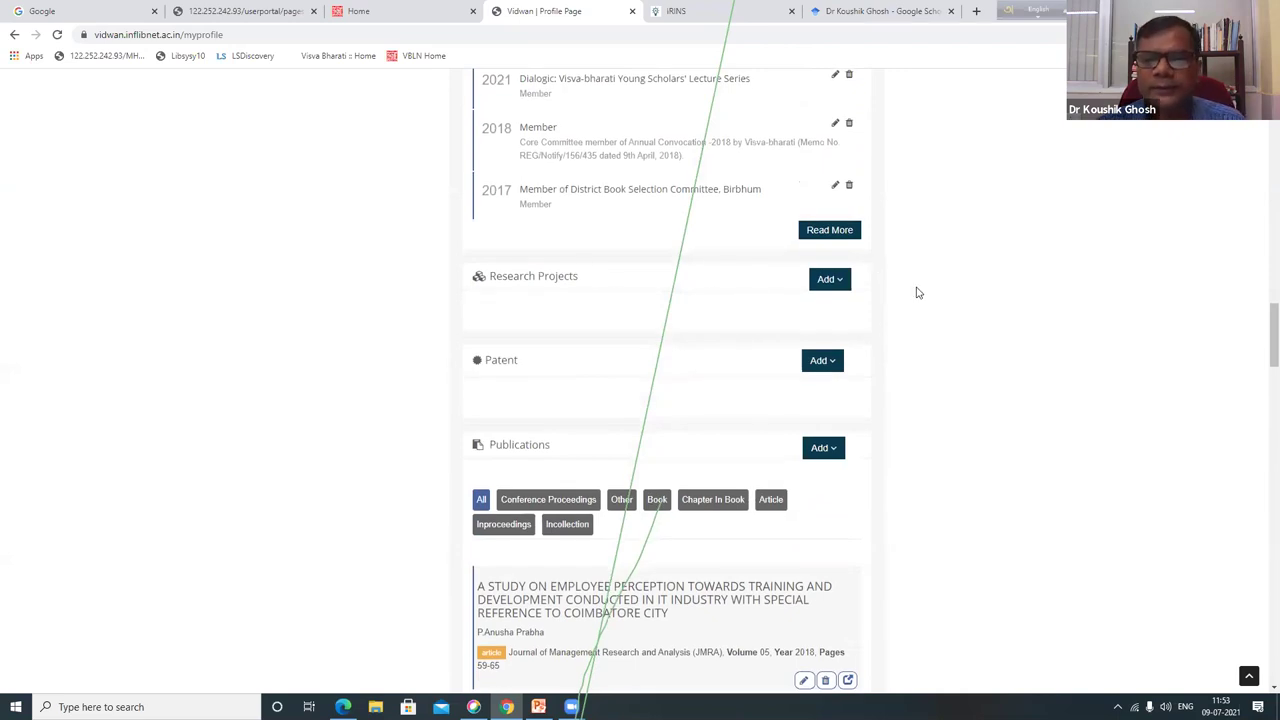
left_click(843, 282)
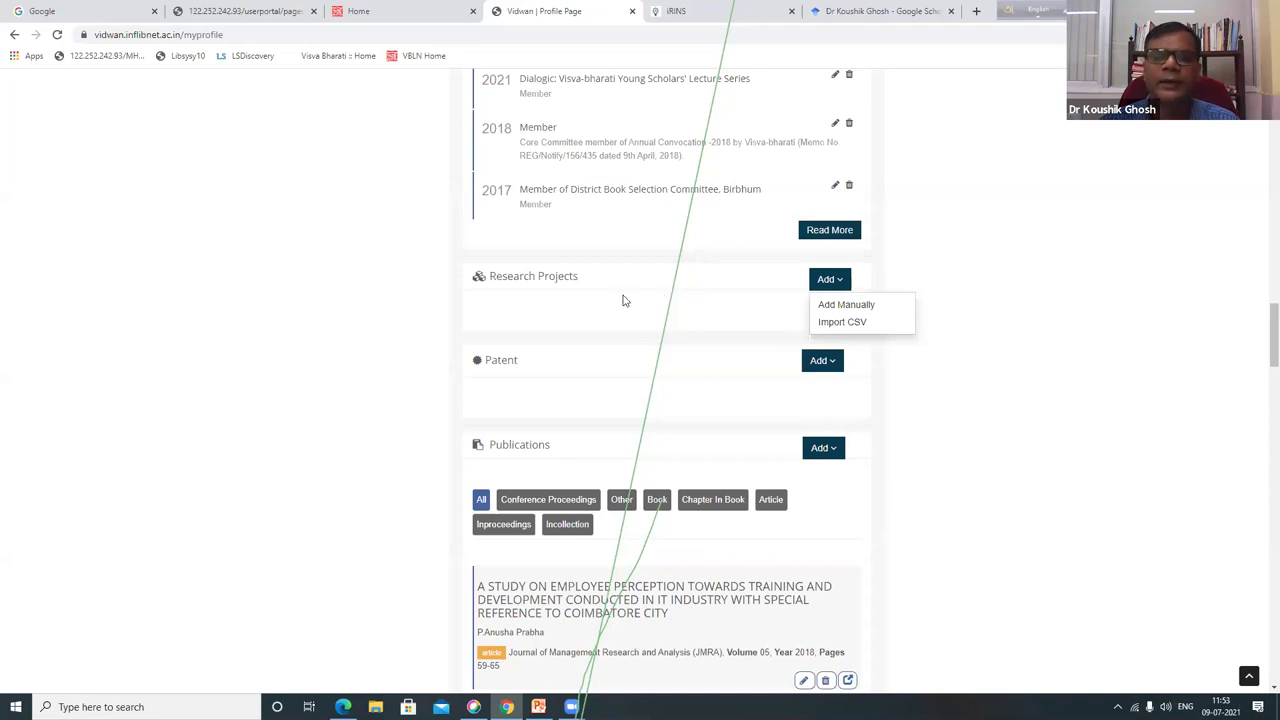
scroll(624, 297, "down", 1)
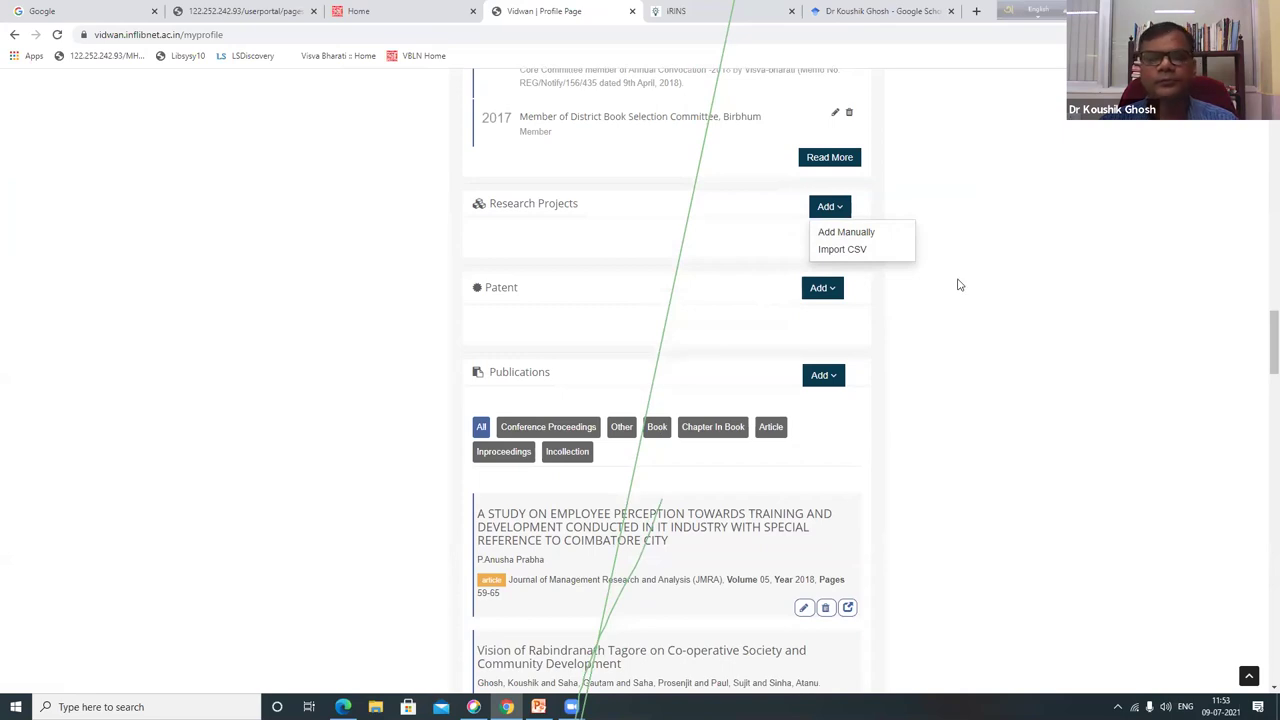
left_click(833, 292)
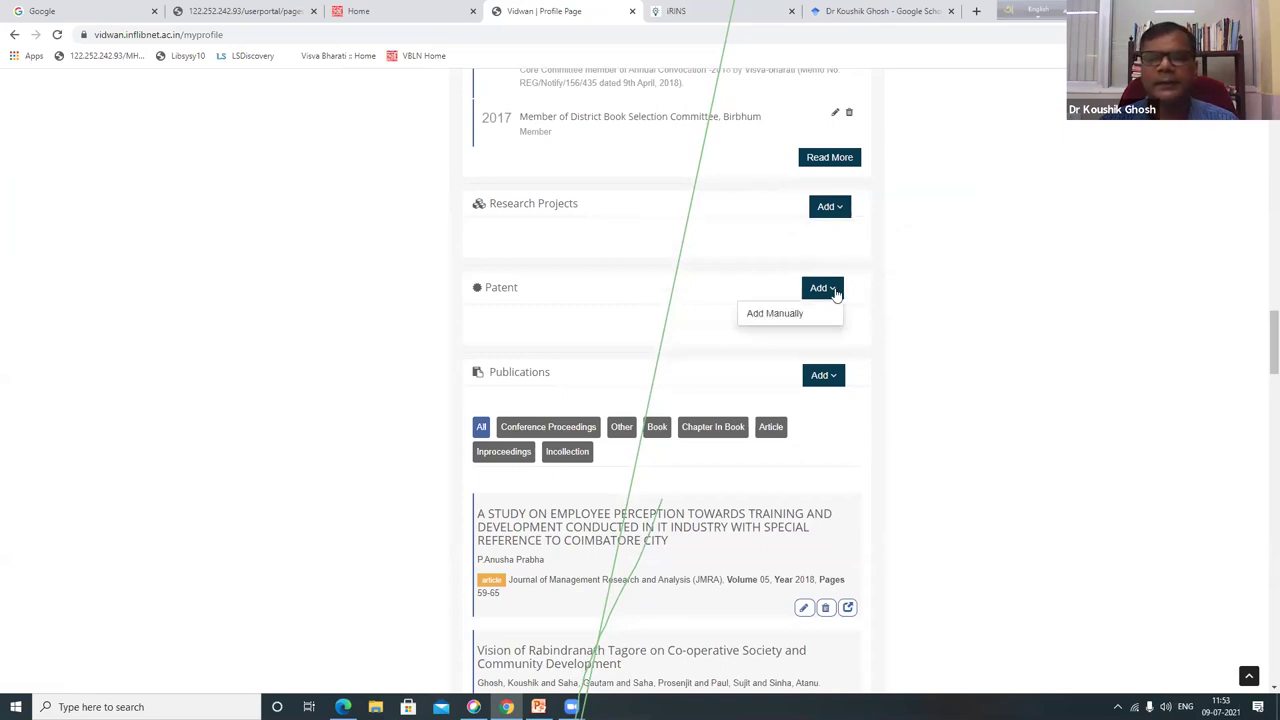
left_click(972, 275)
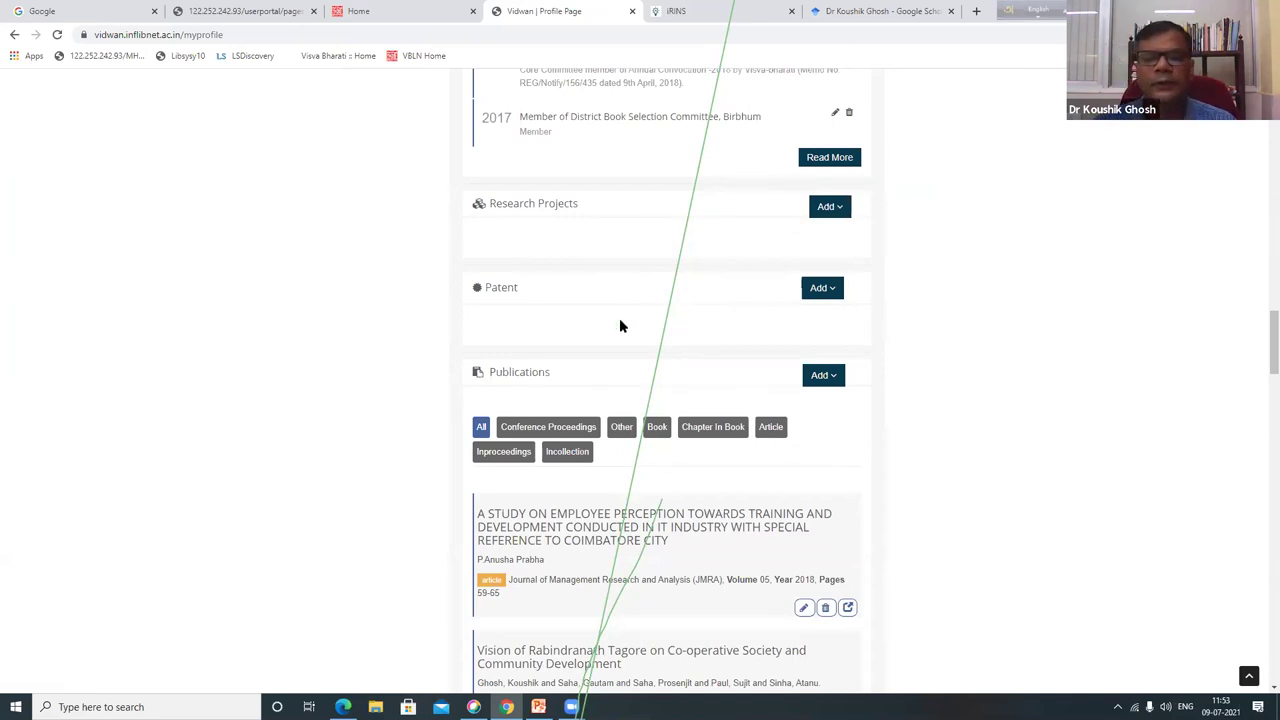
scroll(640, 292, "down", 1)
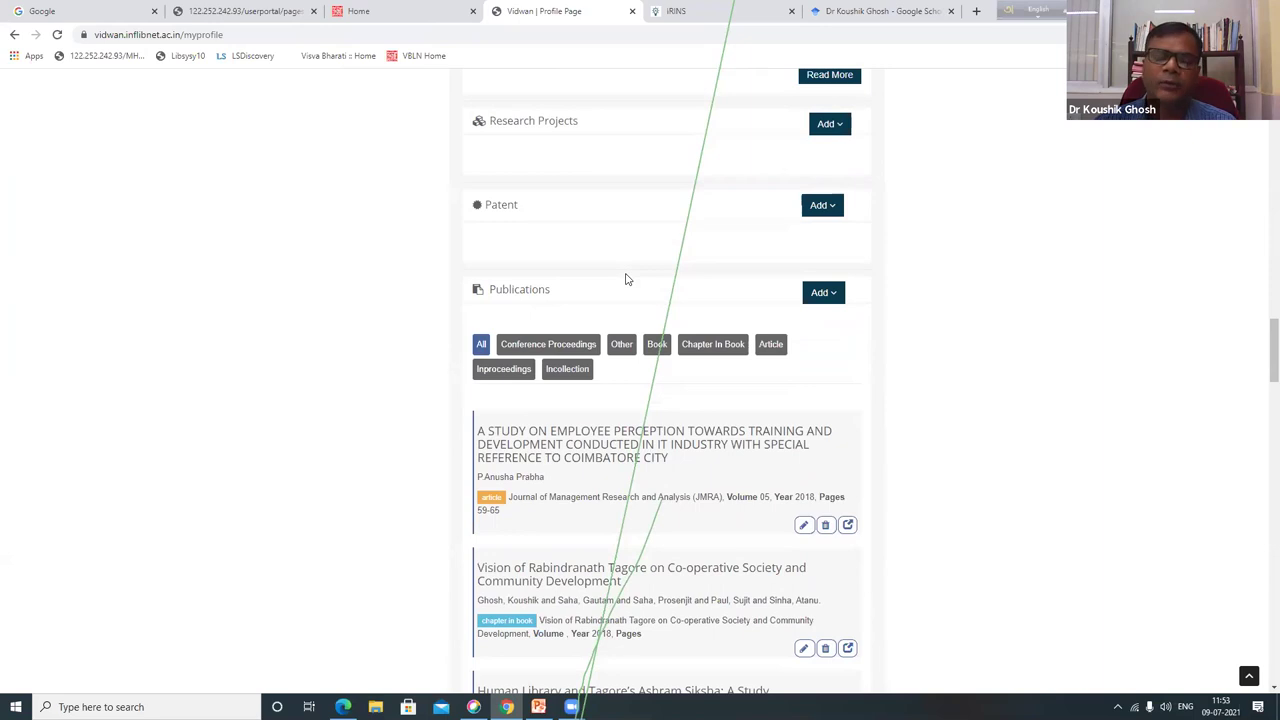
left_click(830, 208)
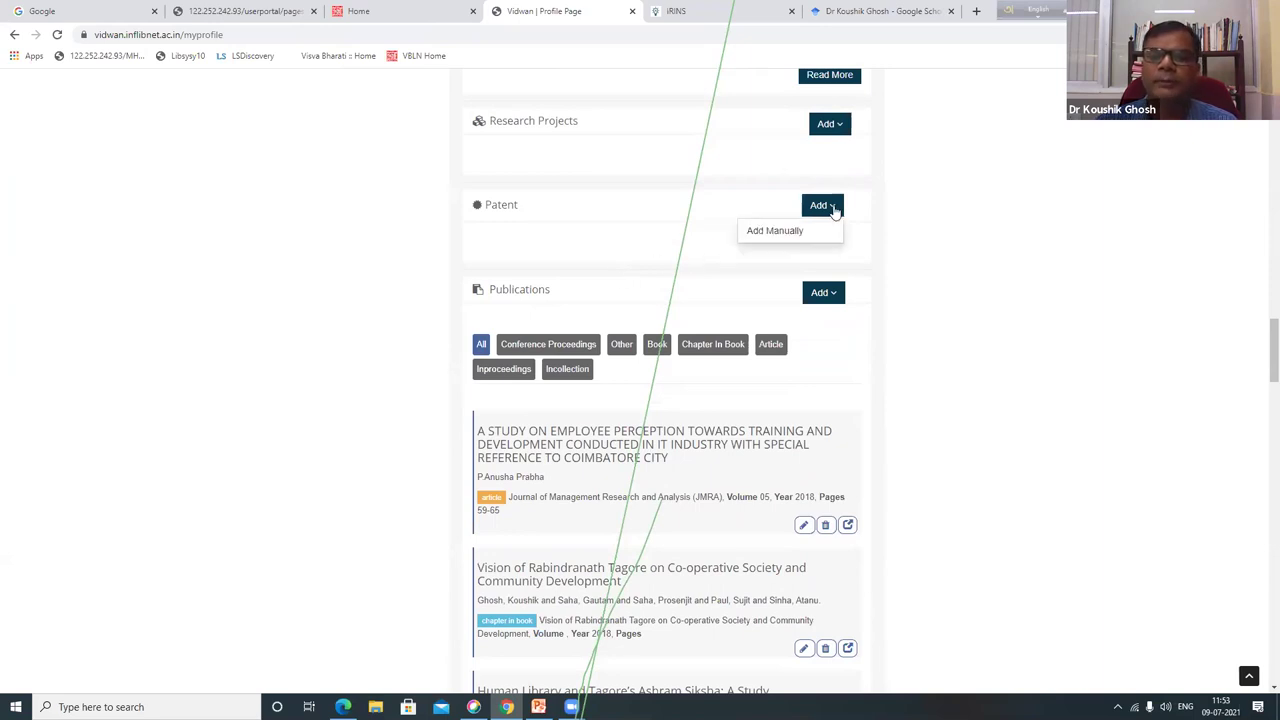
left_click(895, 212)
Look over the Publications list and check its options for adding entries manually or from BibTeX.
scroll(891, 211, "down", 1)
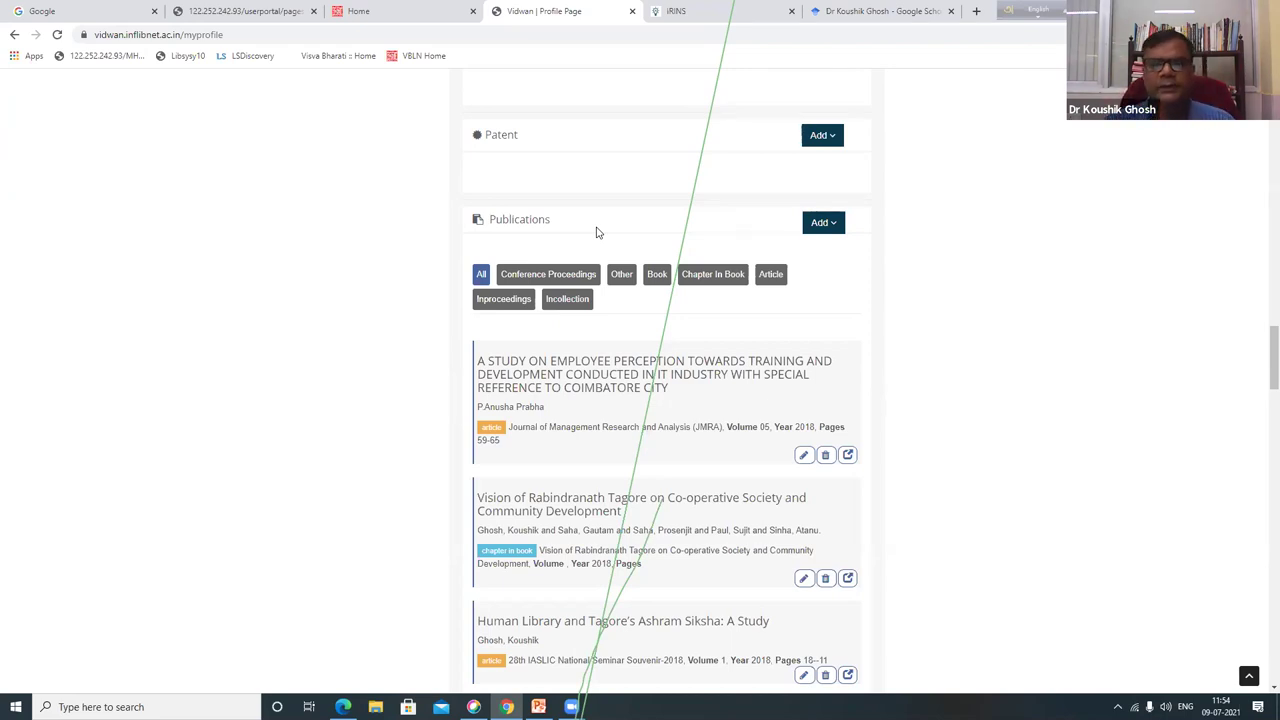
scroll(630, 320, "down", 2)
scroll(656, 393, "up", 2)
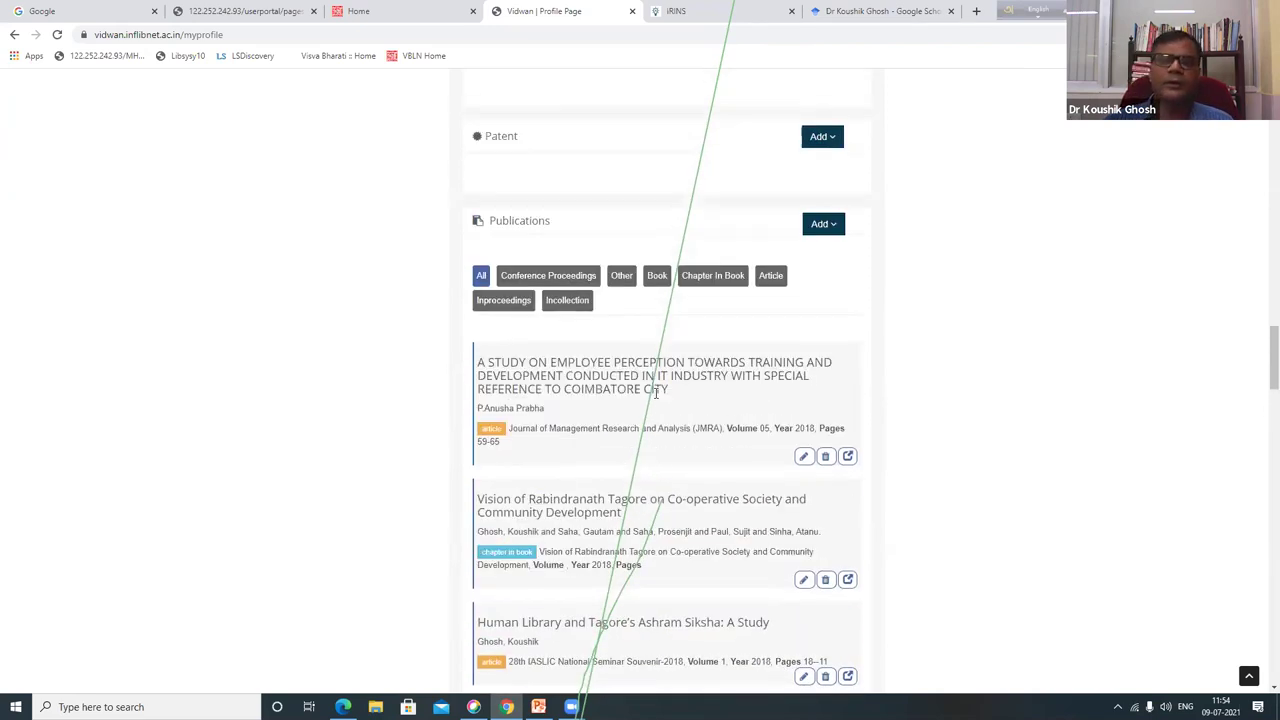
left_click(830, 228)
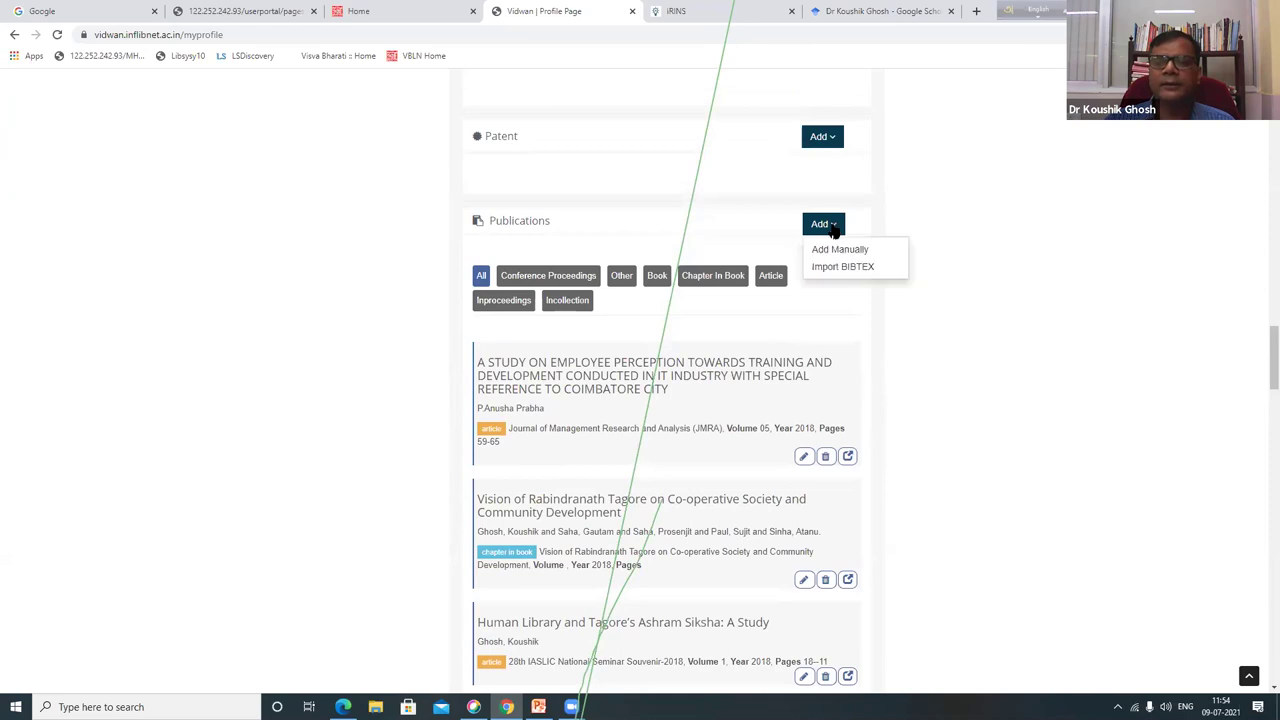
left_click(963, 265)
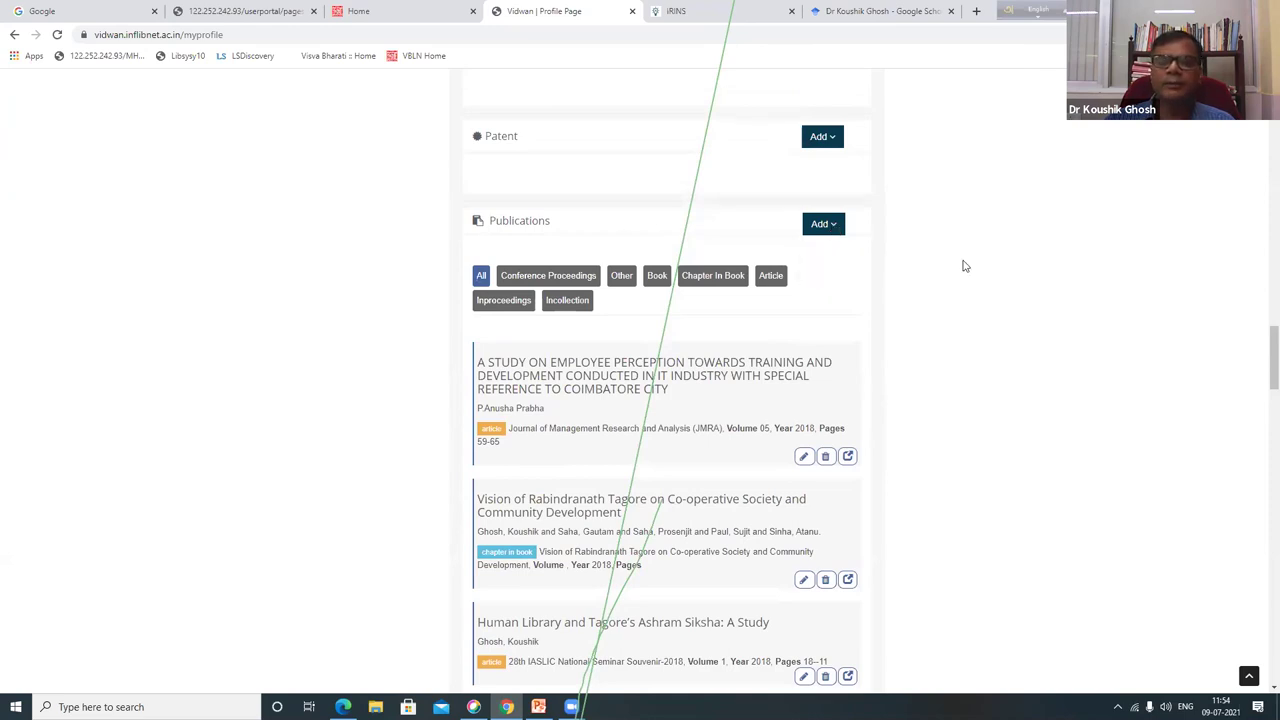
Filter the publications in turn by Conference Proceedings, Book, Chapter In Book, Article and Inproceedings.
left_click(558, 281)
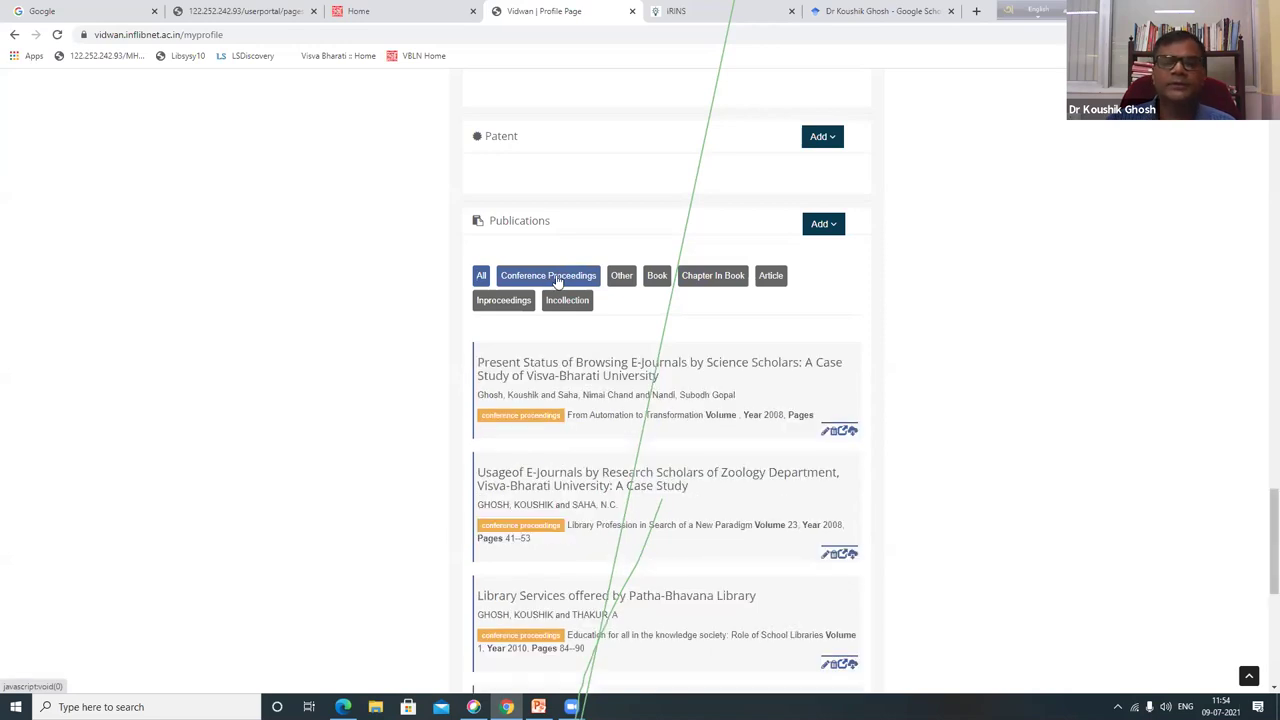
left_click(660, 277)
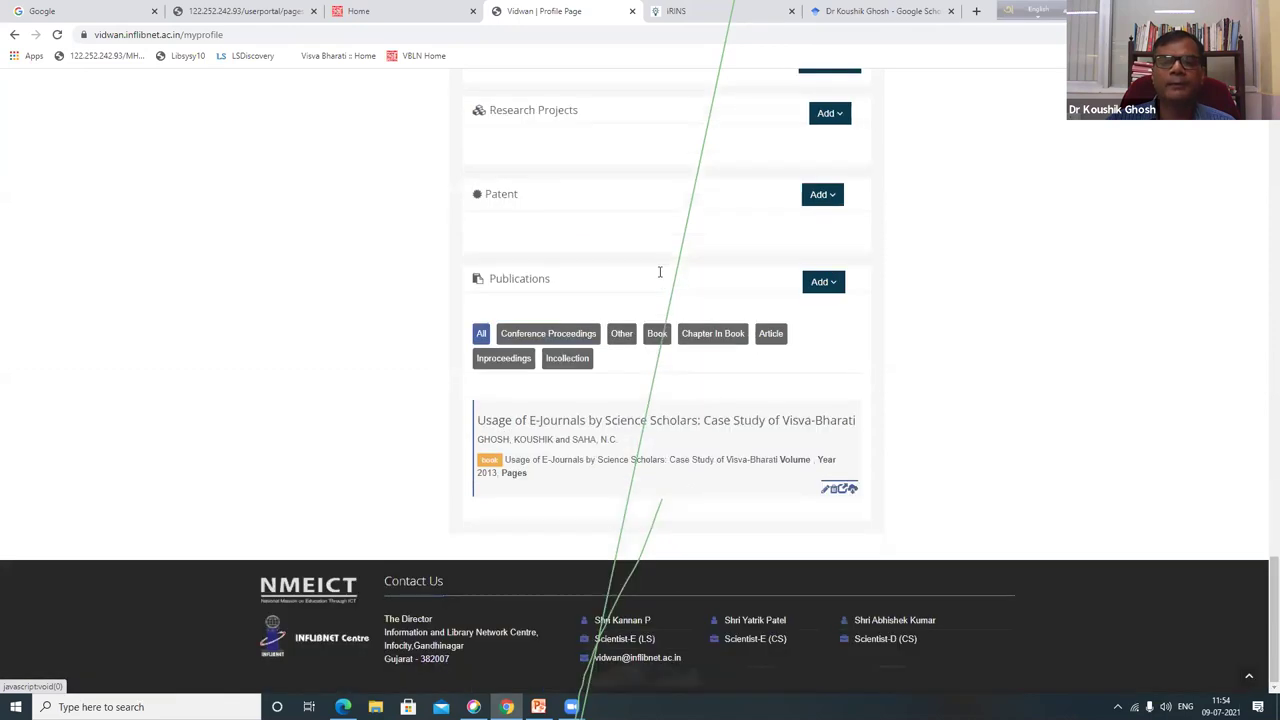
left_click(706, 340)
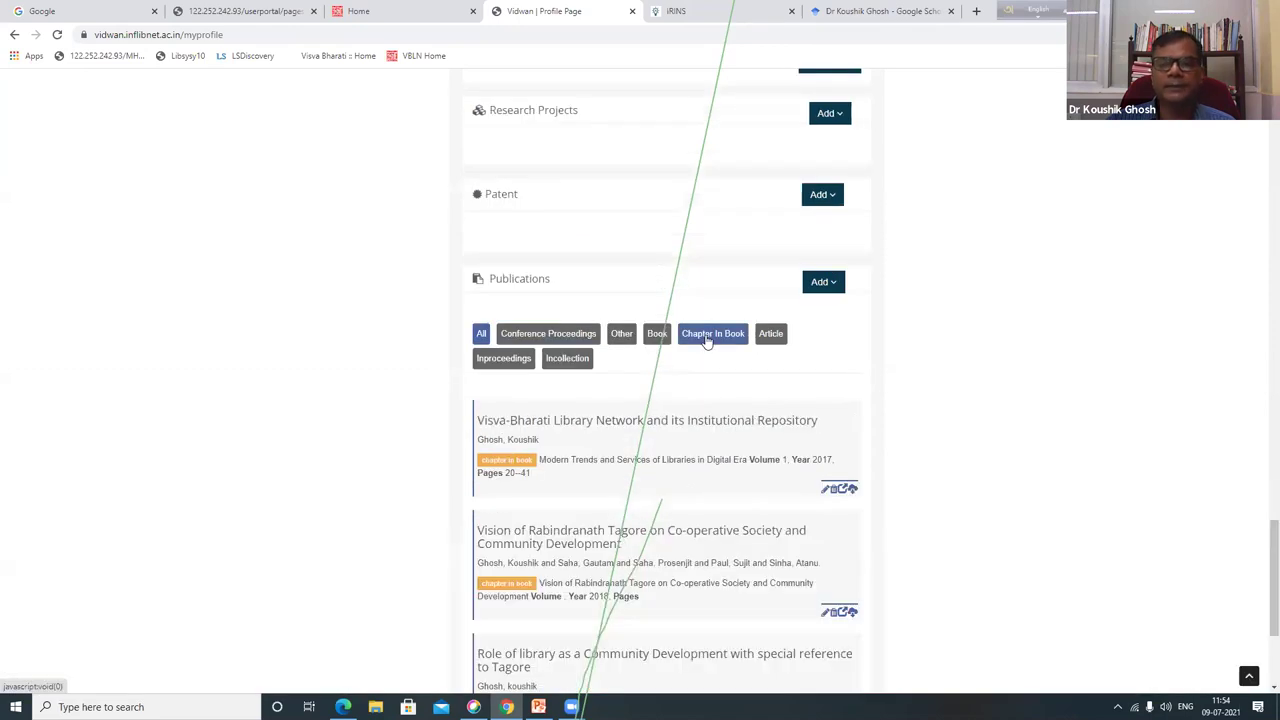
left_click(768, 340)
left_click(500, 362)
scroll(846, 369, "down", 1)
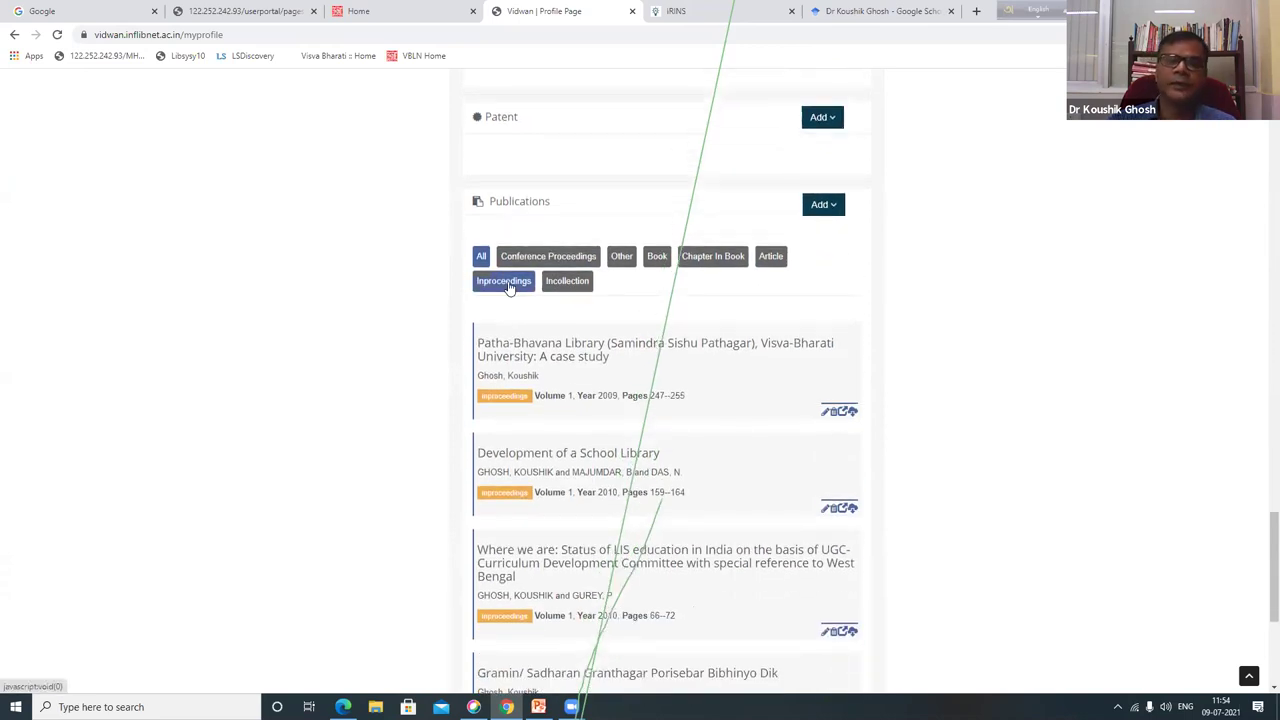
Start a manual publication entry and set its work type to Article.
left_click(823, 205)
left_click(828, 229)
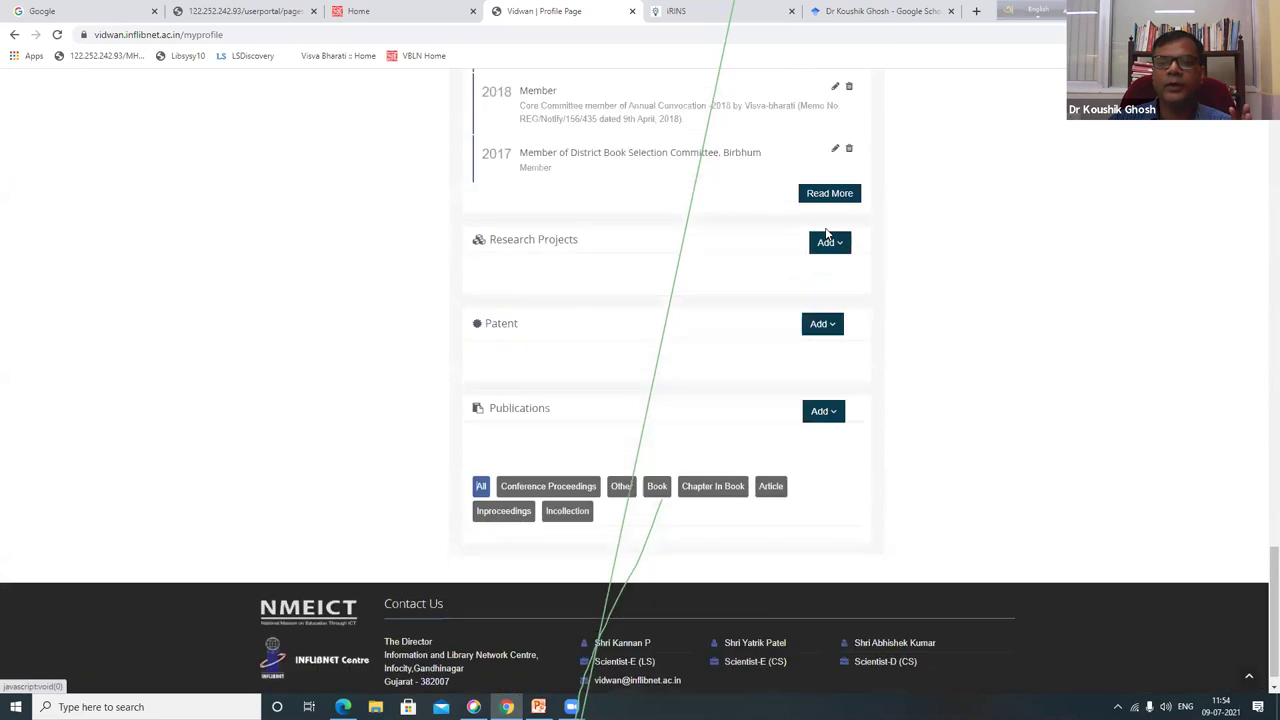
scroll(968, 326, "down", 2)
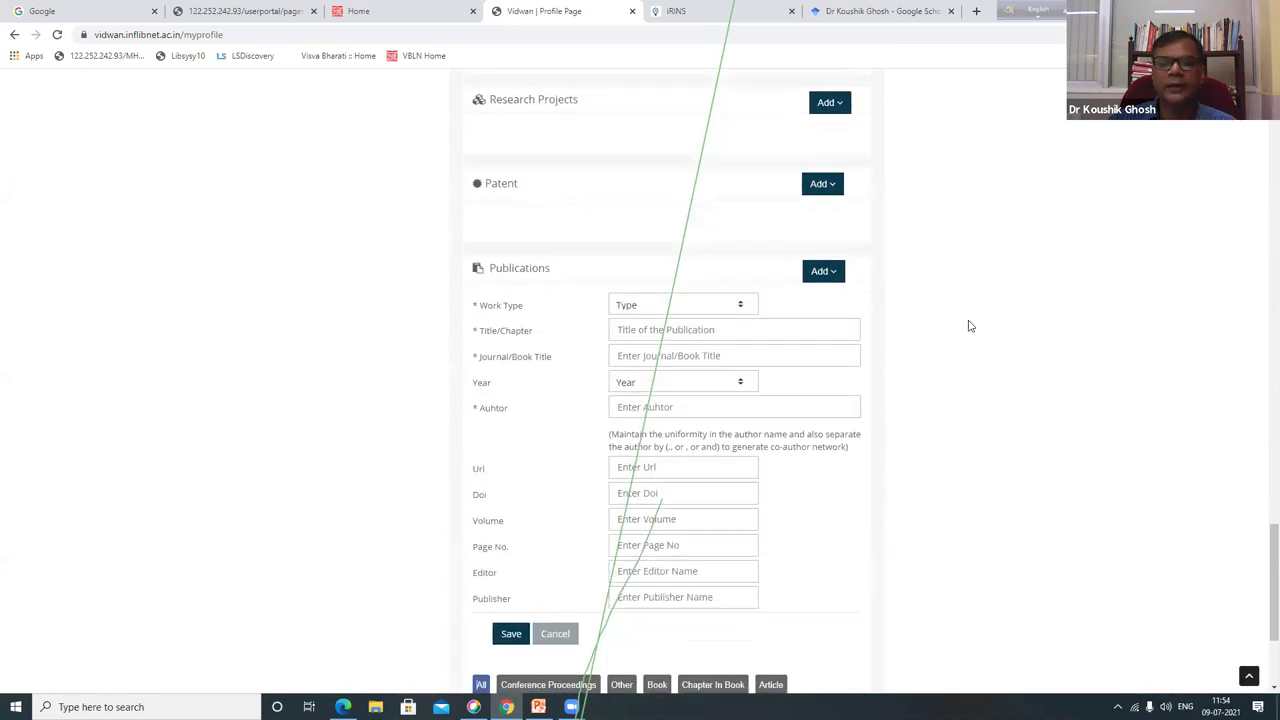
scroll(557, 306, "down", 1)
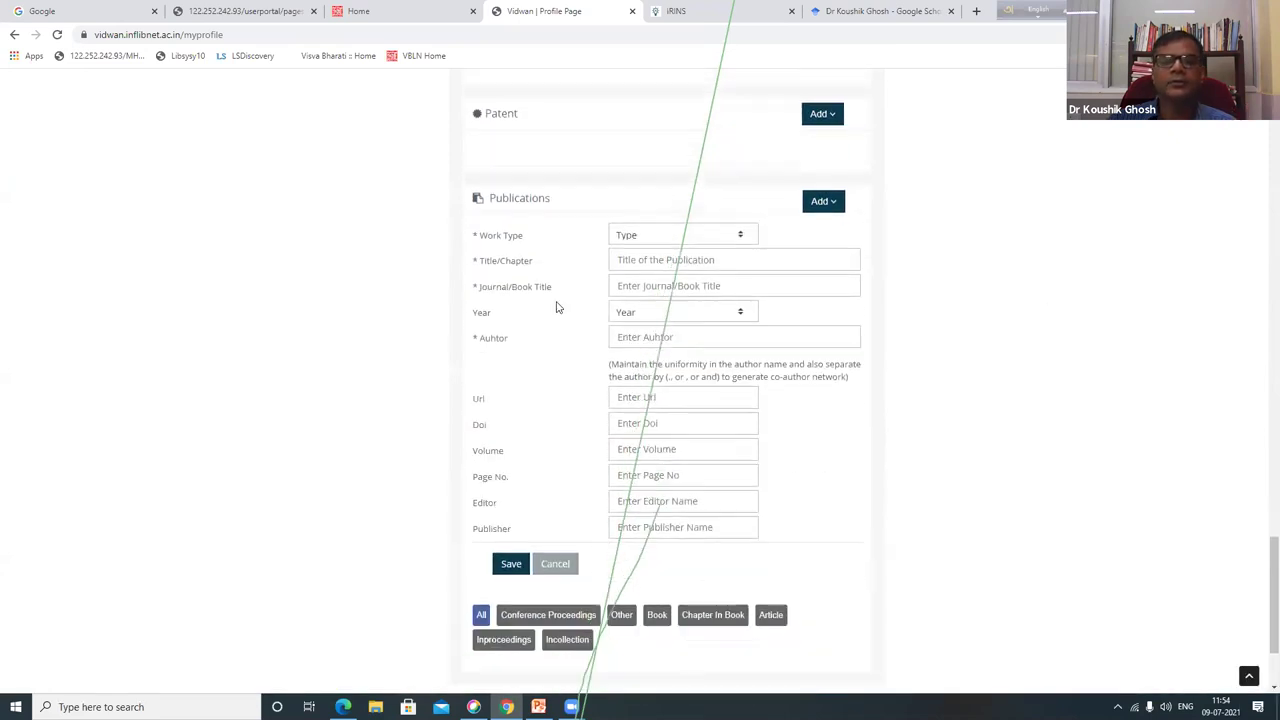
left_click(742, 232)
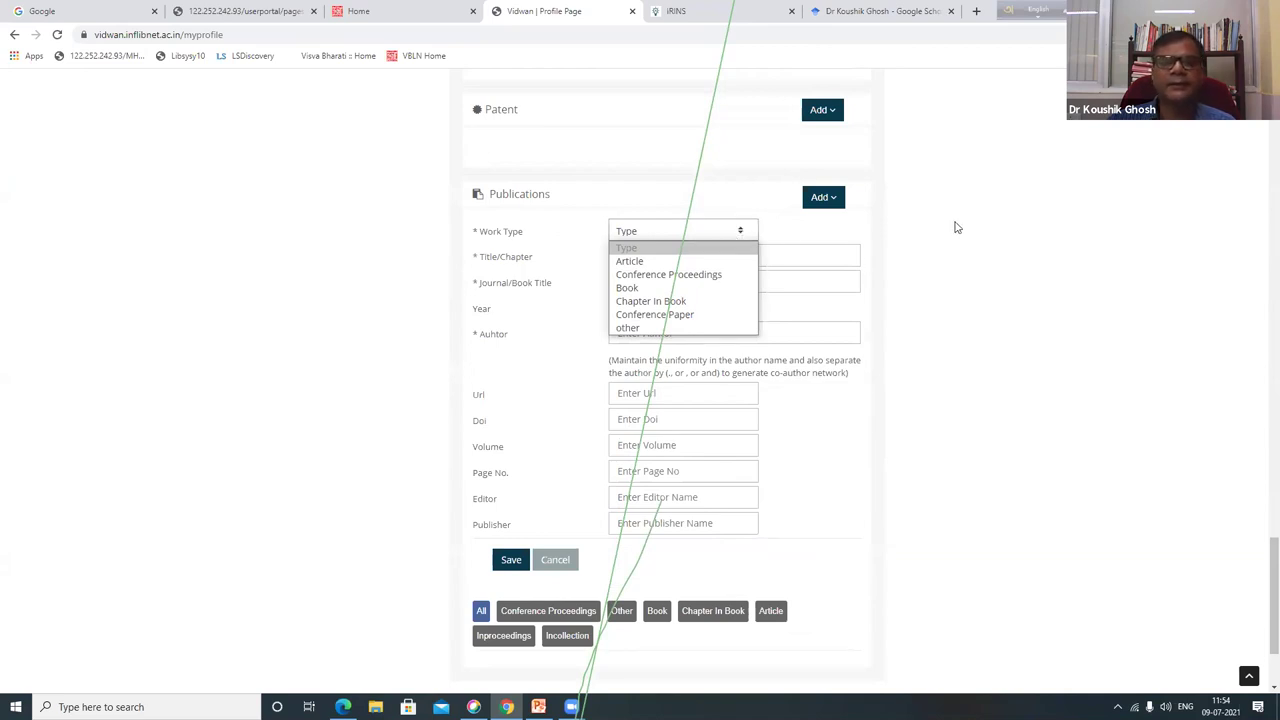
left_click(688, 257)
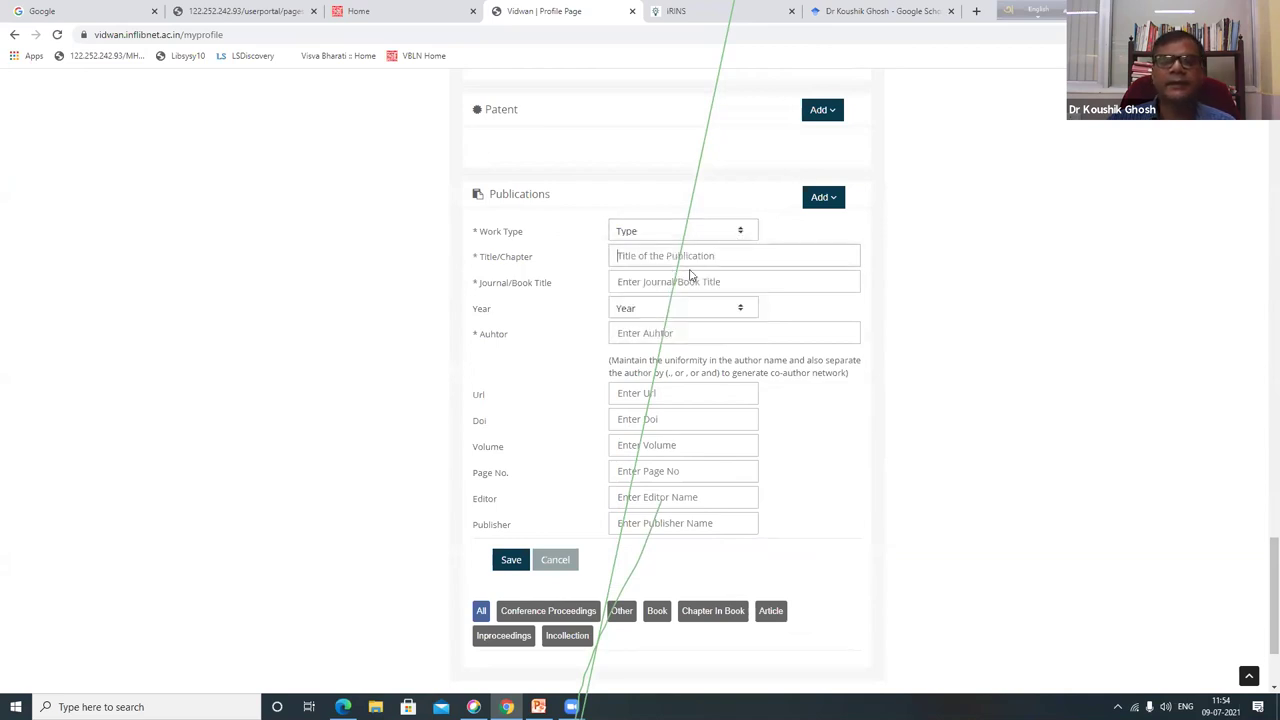
left_click(737, 231)
left_click(655, 262)
Go through the article entry's fields from title, journal and author to URL, DOI, volume, page number, editor and publisher.
left_click(660, 257)
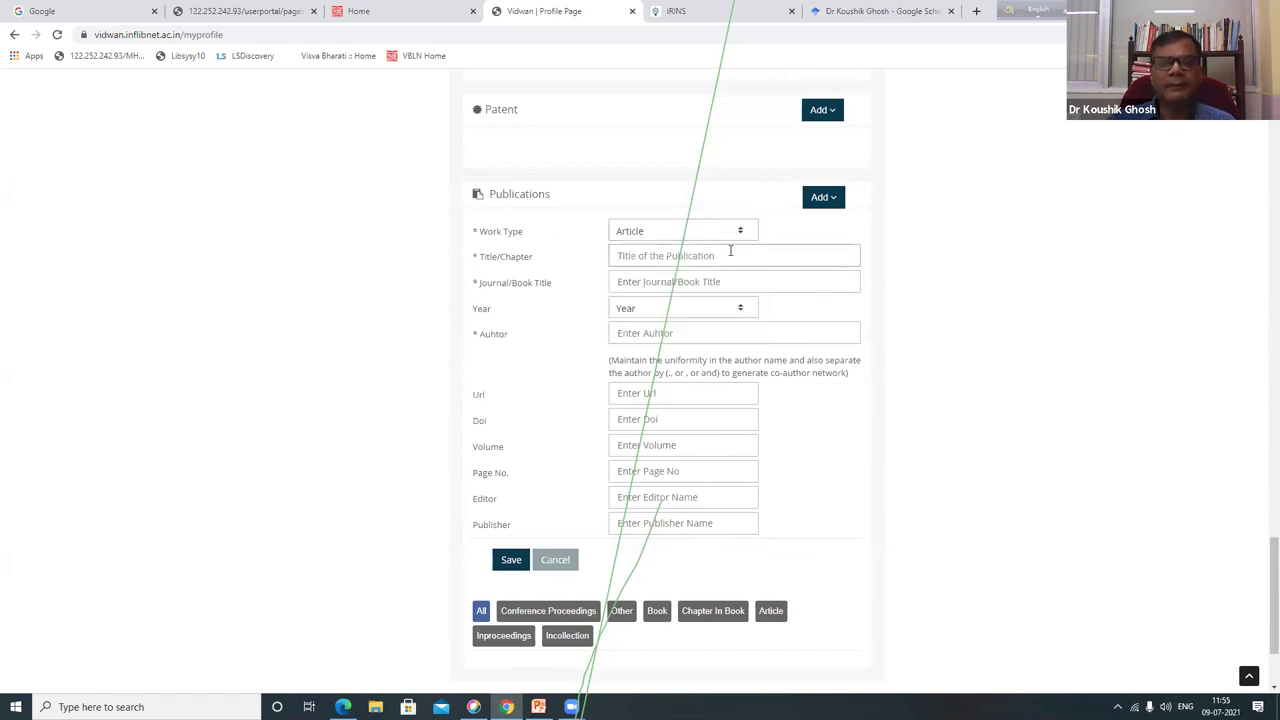
left_click(732, 282)
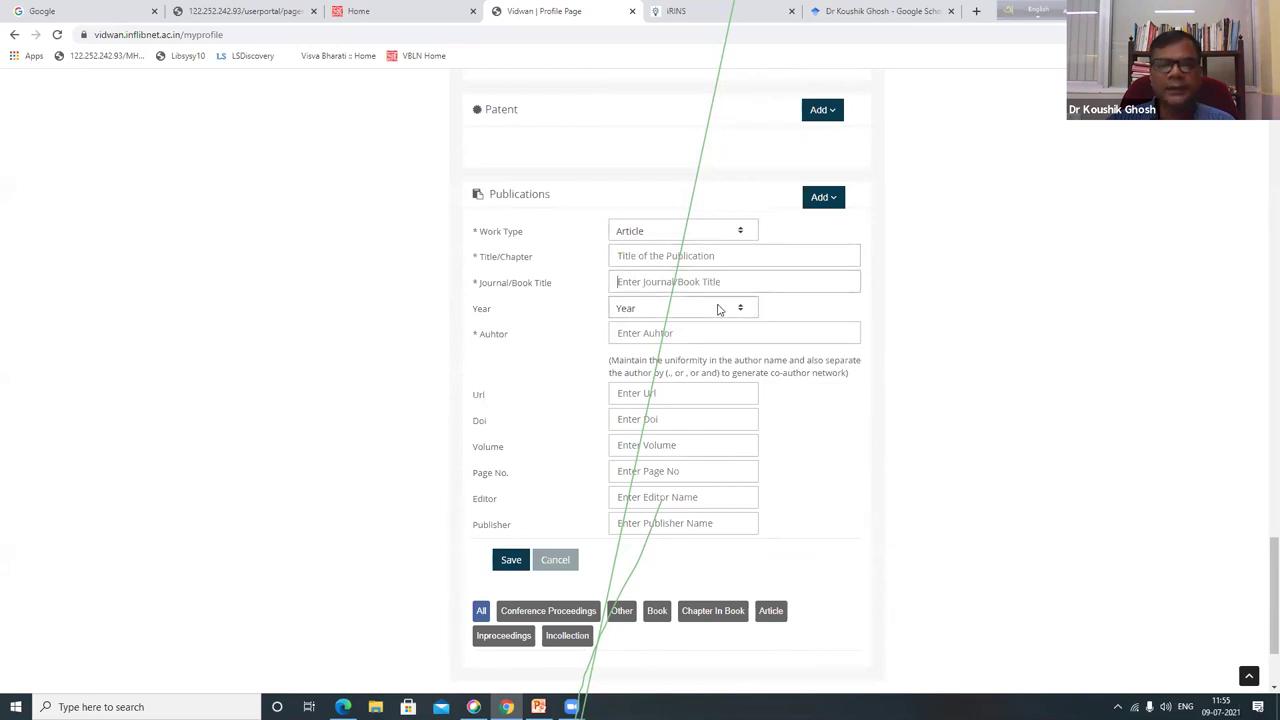
scroll(717, 310, "down", 1)
left_click(664, 258)
scroll(655, 265, "down", 1)
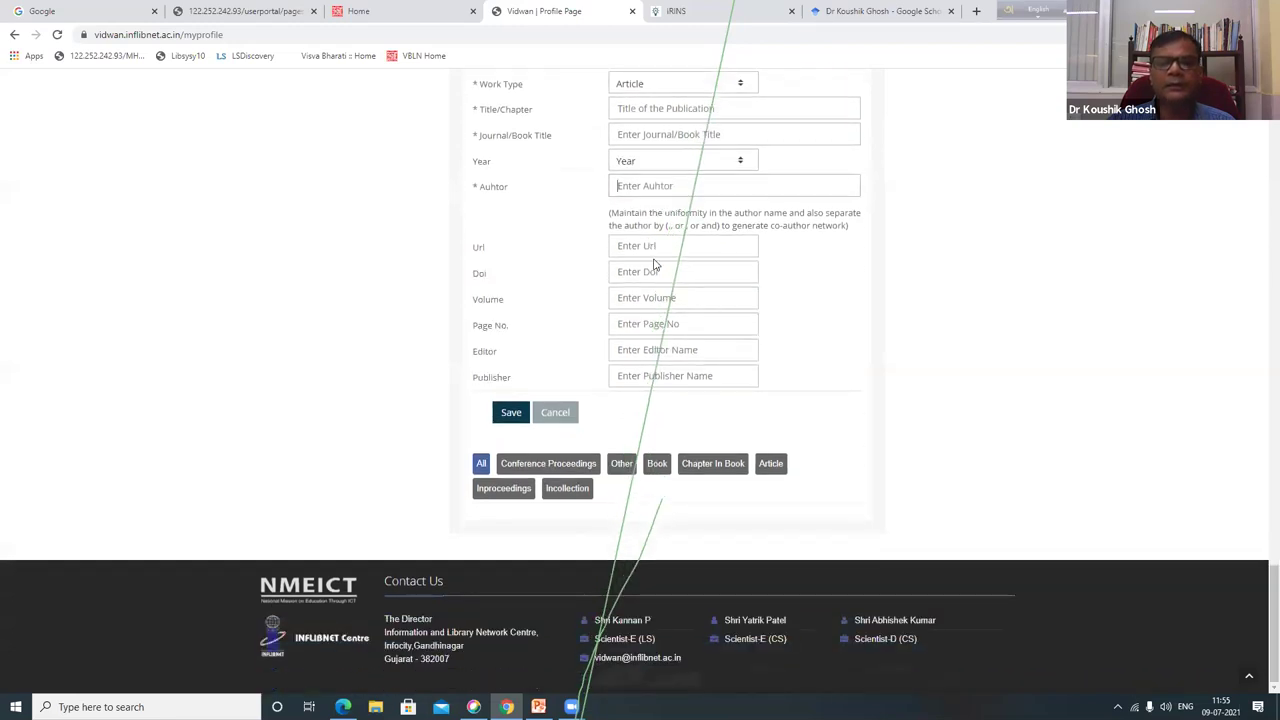
left_click(673, 245)
left_click(659, 272)
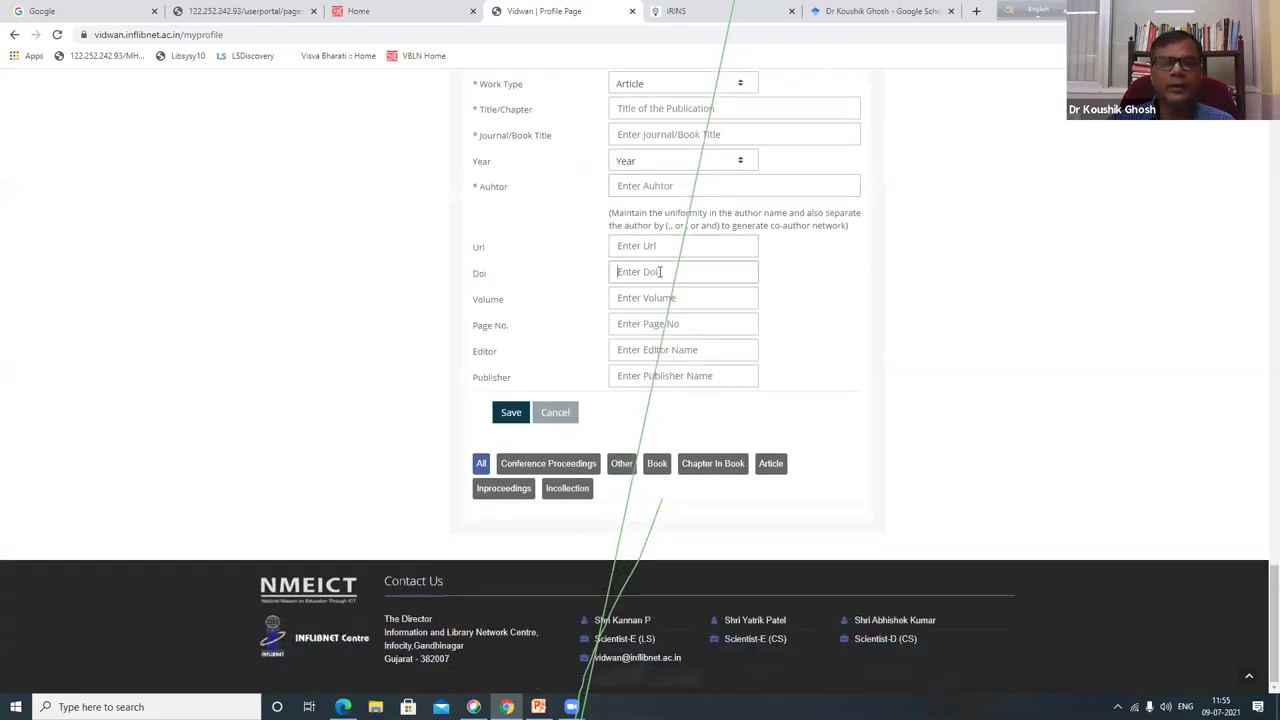
left_click(706, 298)
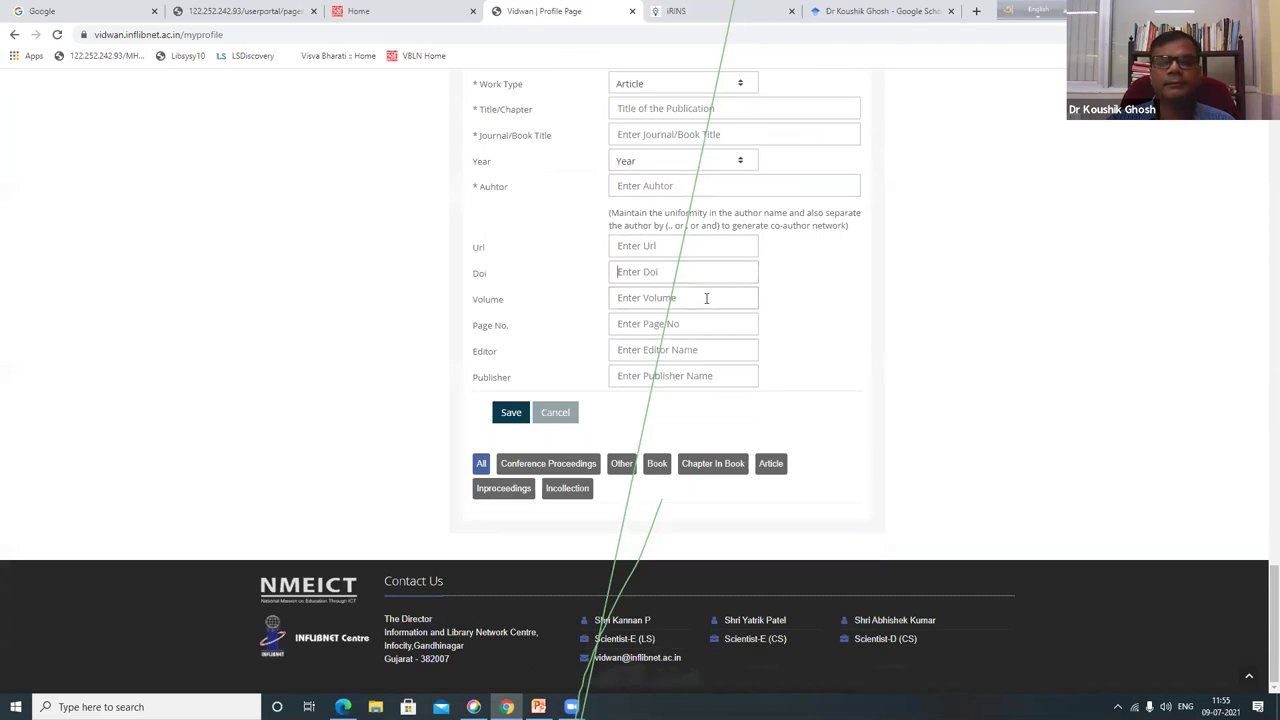
left_click(704, 319)
left_click(705, 352)
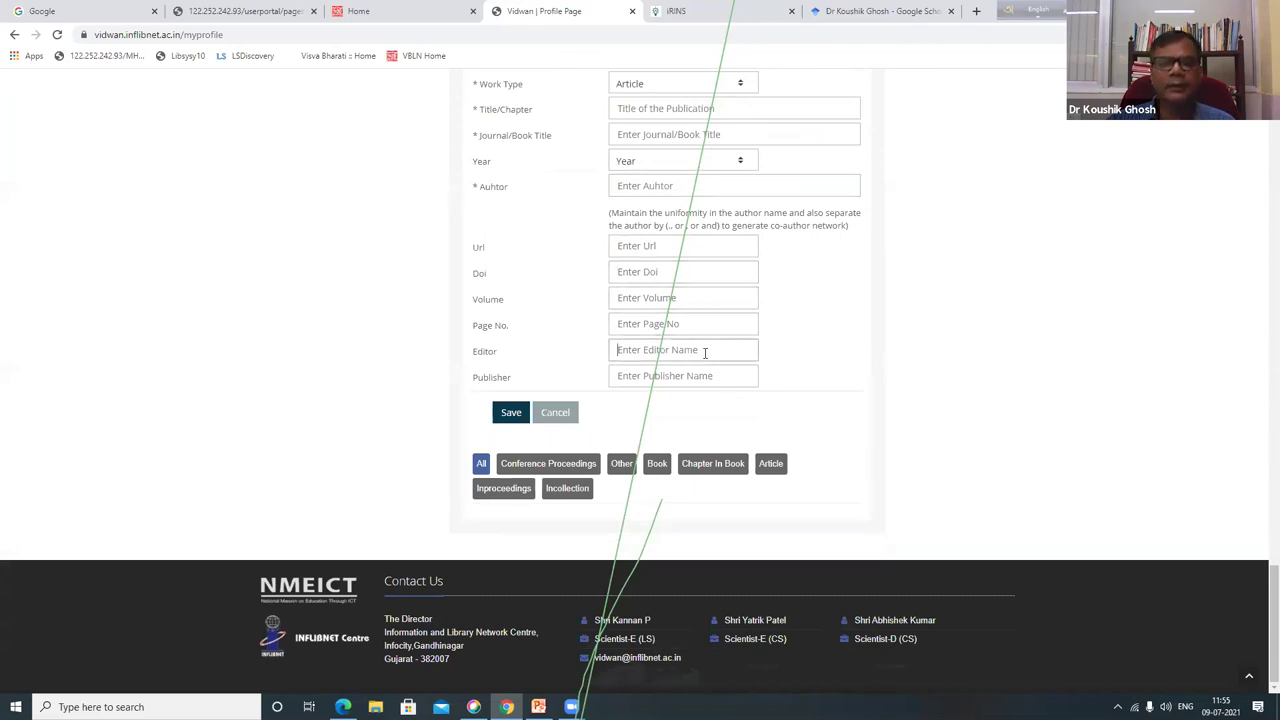
left_click(718, 378)
Compare the options for adding entries in the Publications section with those in Research Projects.
scroll(716, 365, "up", 3)
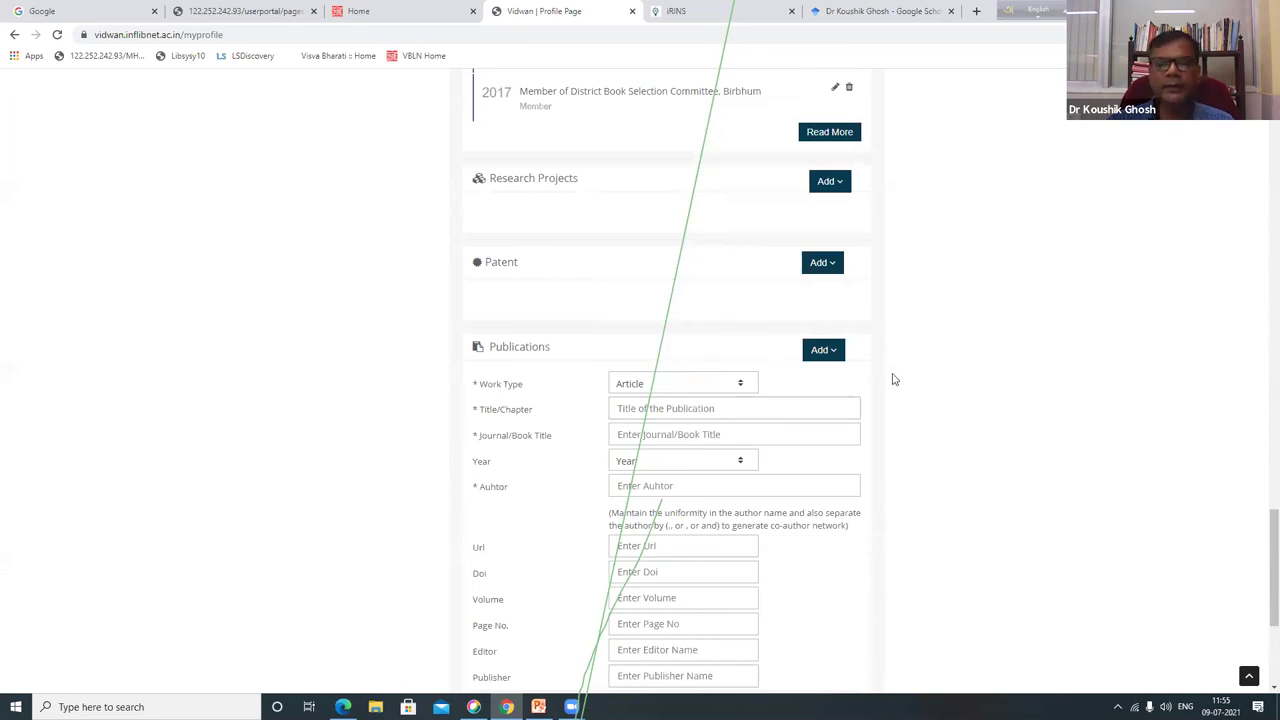
left_click(832, 354)
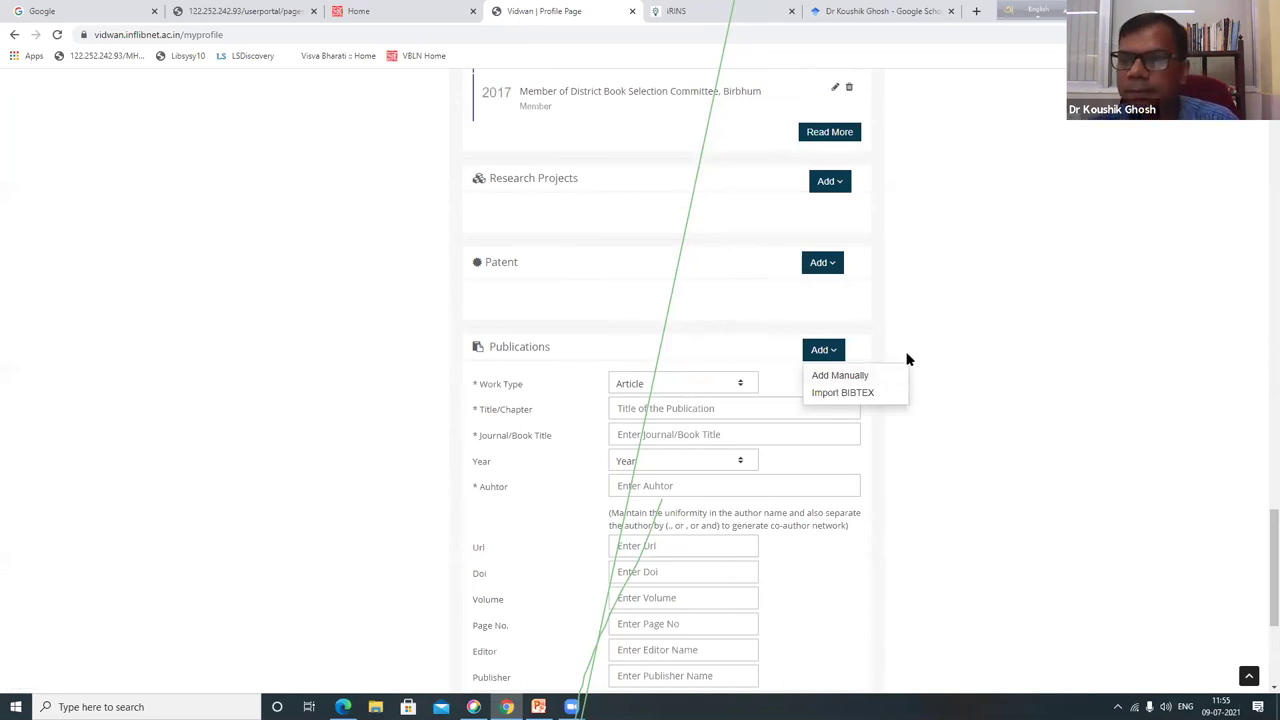
left_click(940, 344)
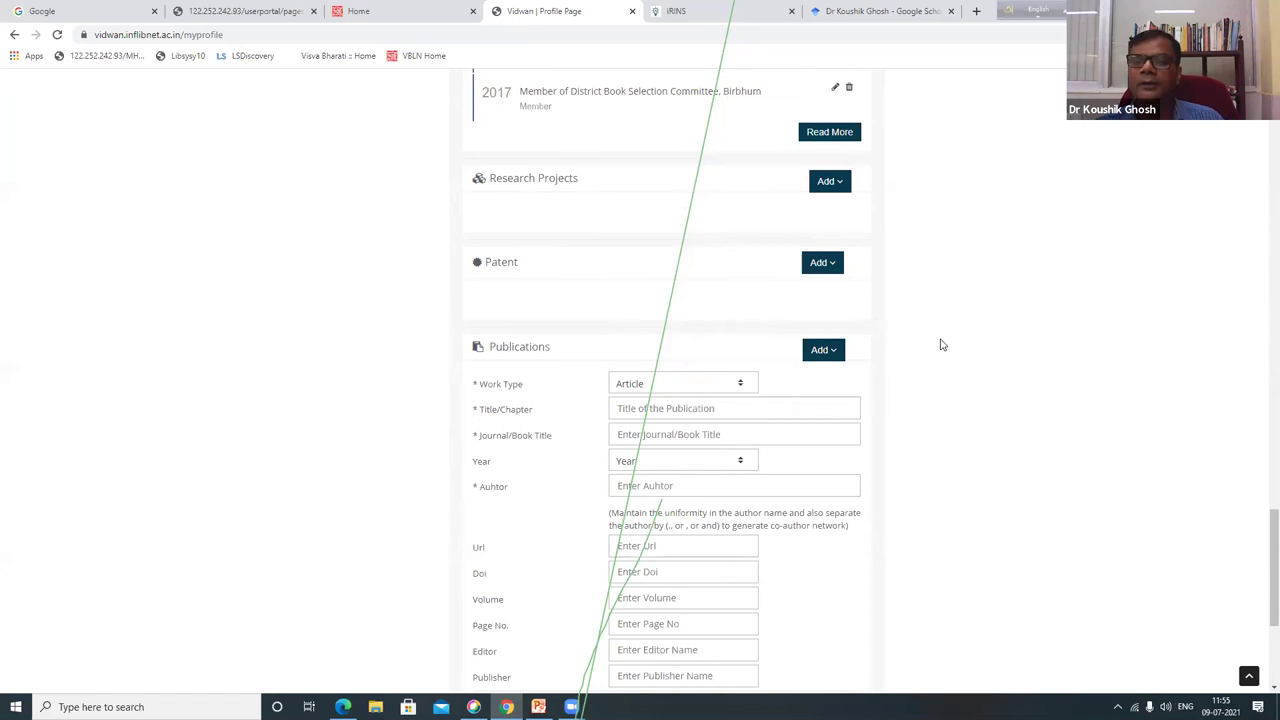
scroll(941, 347, "up", 1)
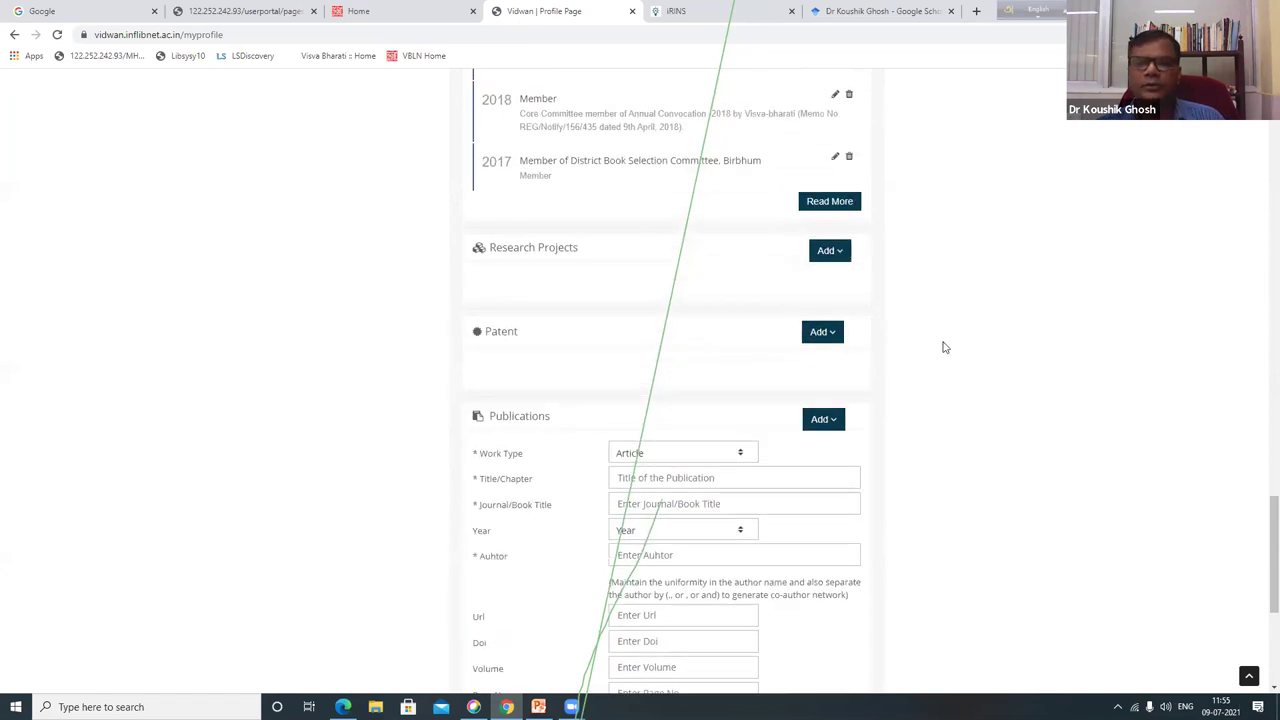
left_click(842, 255)
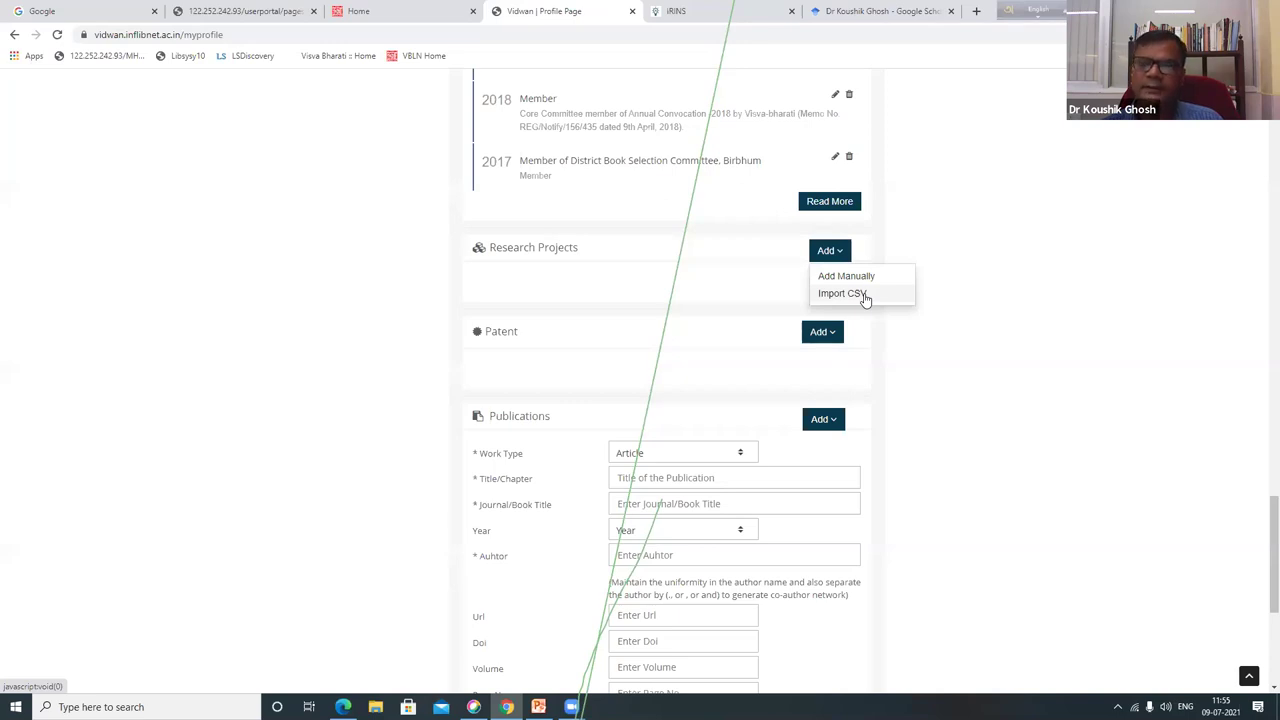
left_click(931, 350)
scroll(932, 350, "down", 1)
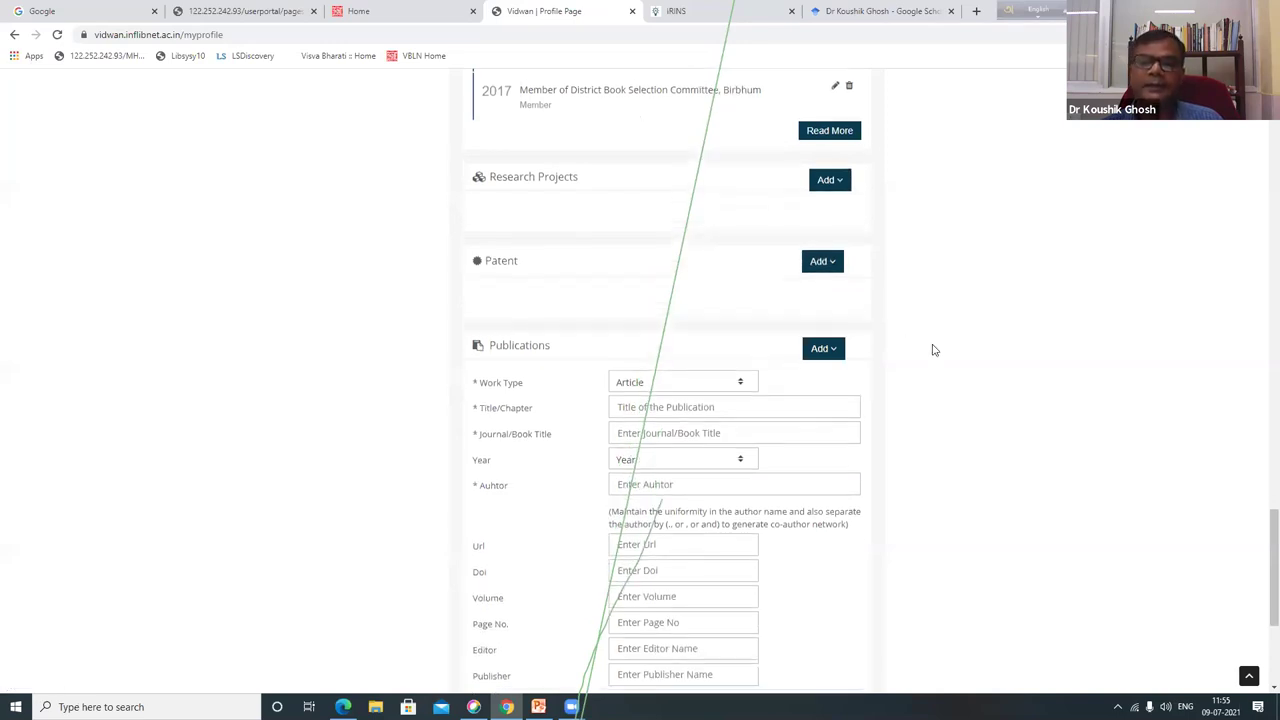
scroll(849, 286, "down", 1)
left_click(833, 279)
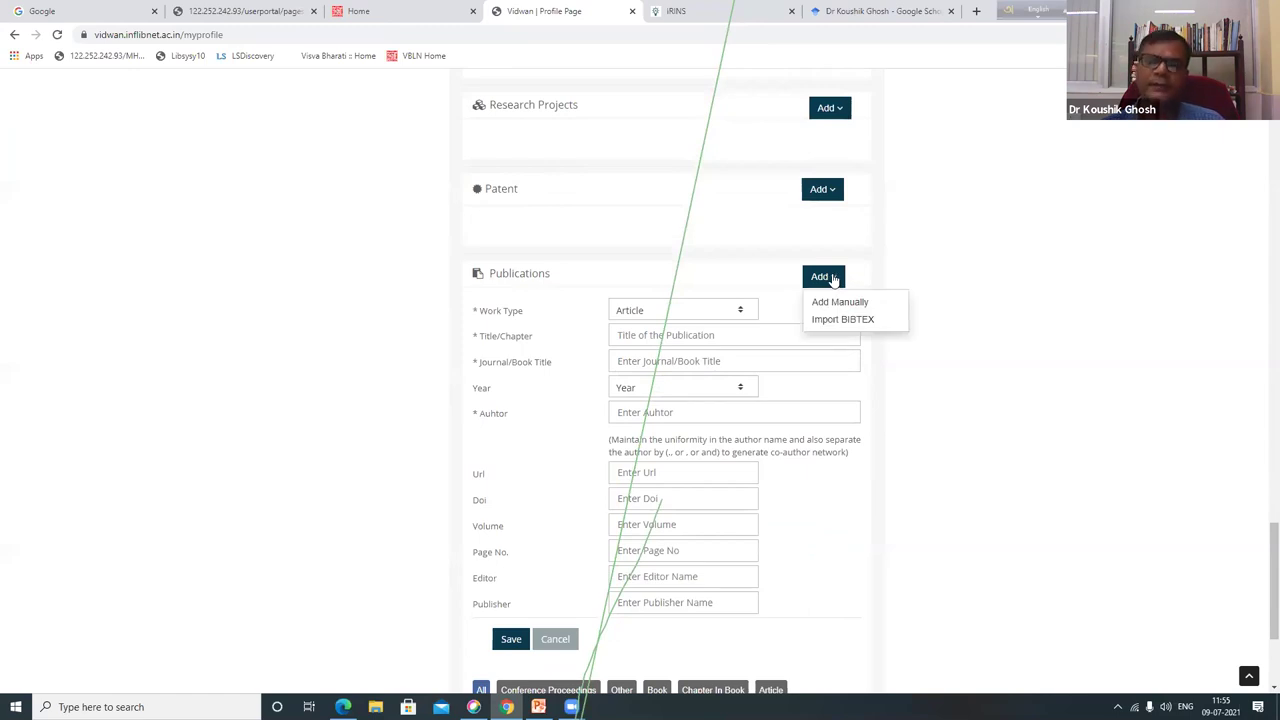
left_click(938, 275)
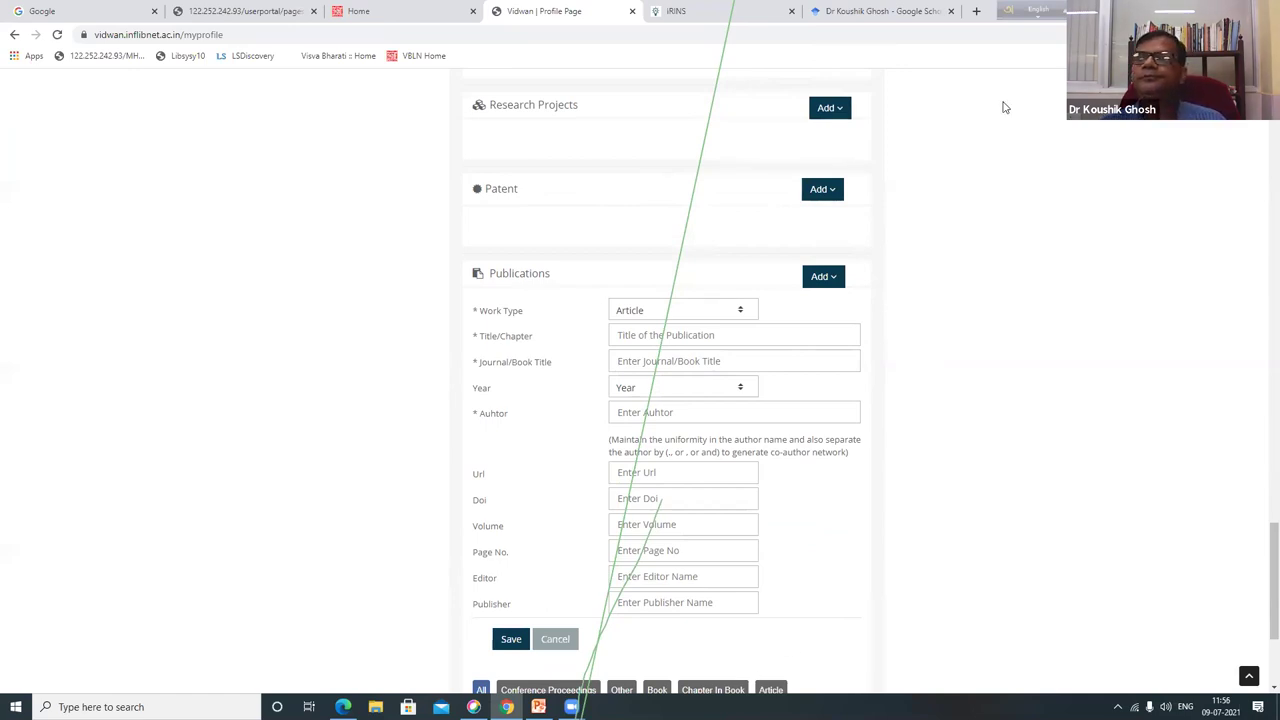
Switch to the Google Scholar profile and look over its list of articles.
left_click(862, 12)
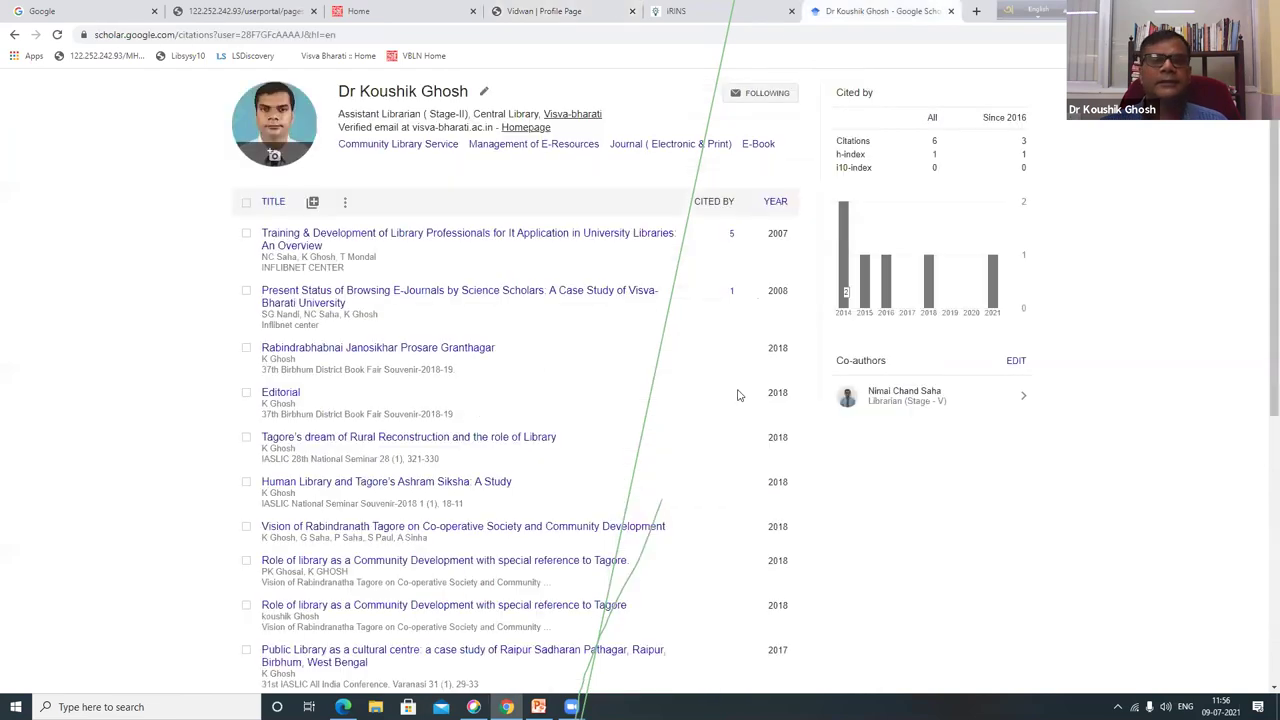
scroll(600, 445, "up", 1)
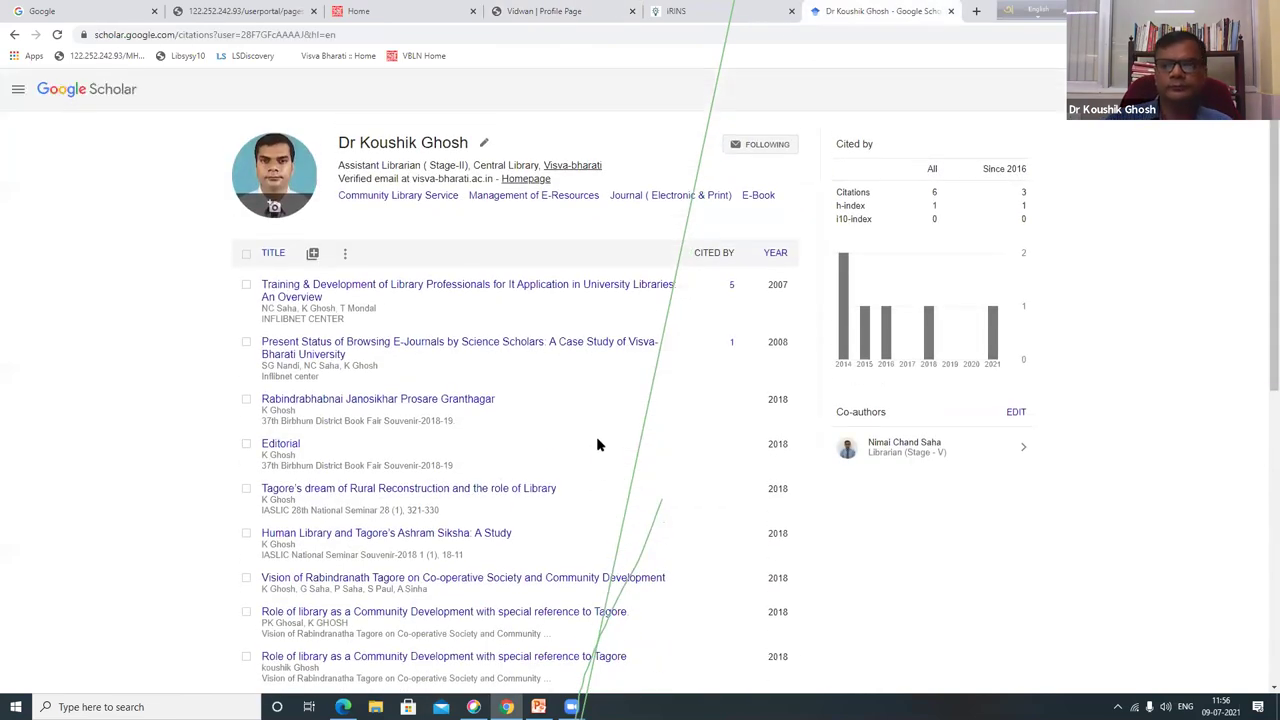
scroll(370, 305, "down", 5)
scroll(370, 305, "up", 5)
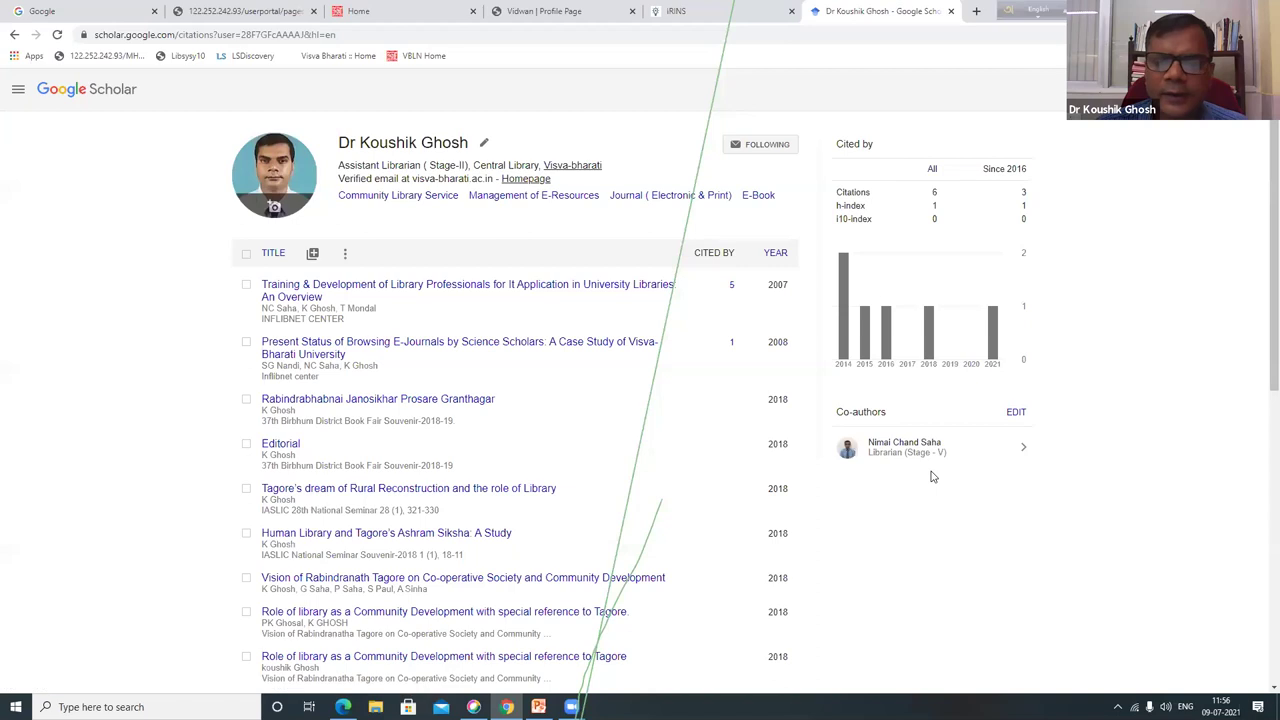
scroll(620, 445, "down", 1)
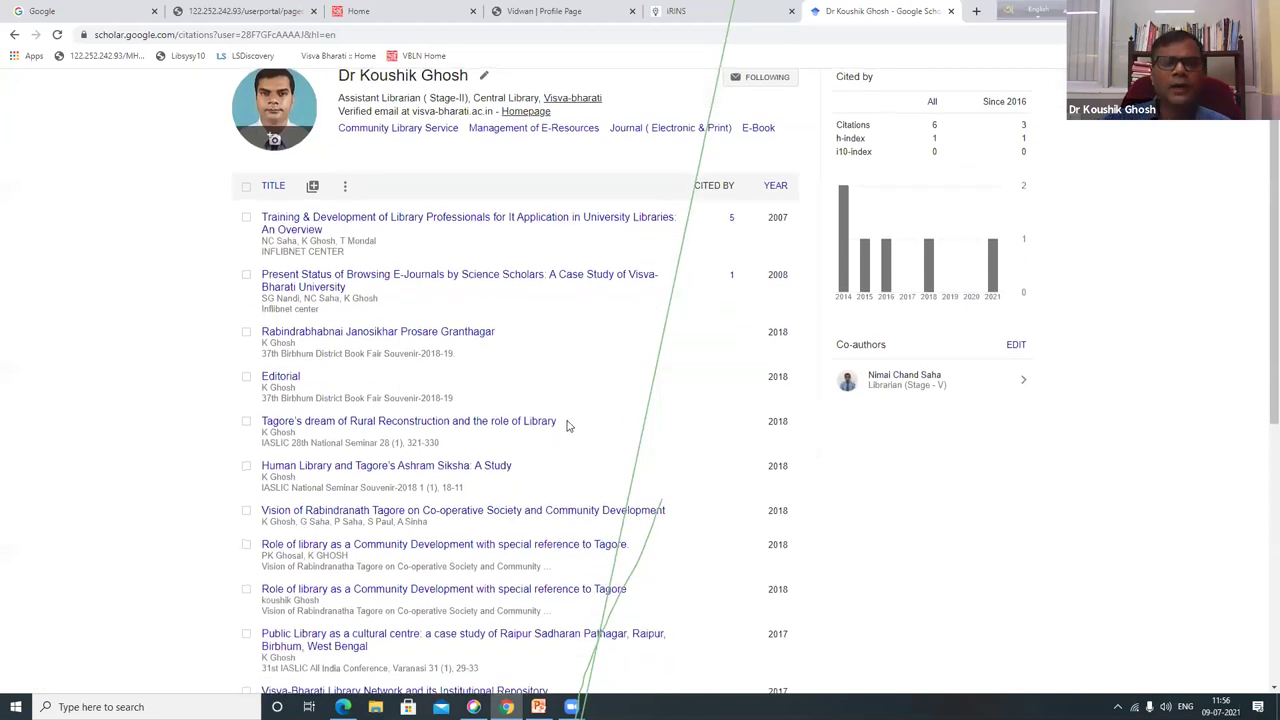
scroll(566, 427, "down", 1)
scroll(565, 421, "up", 1)
scroll(566, 421, "up", 1)
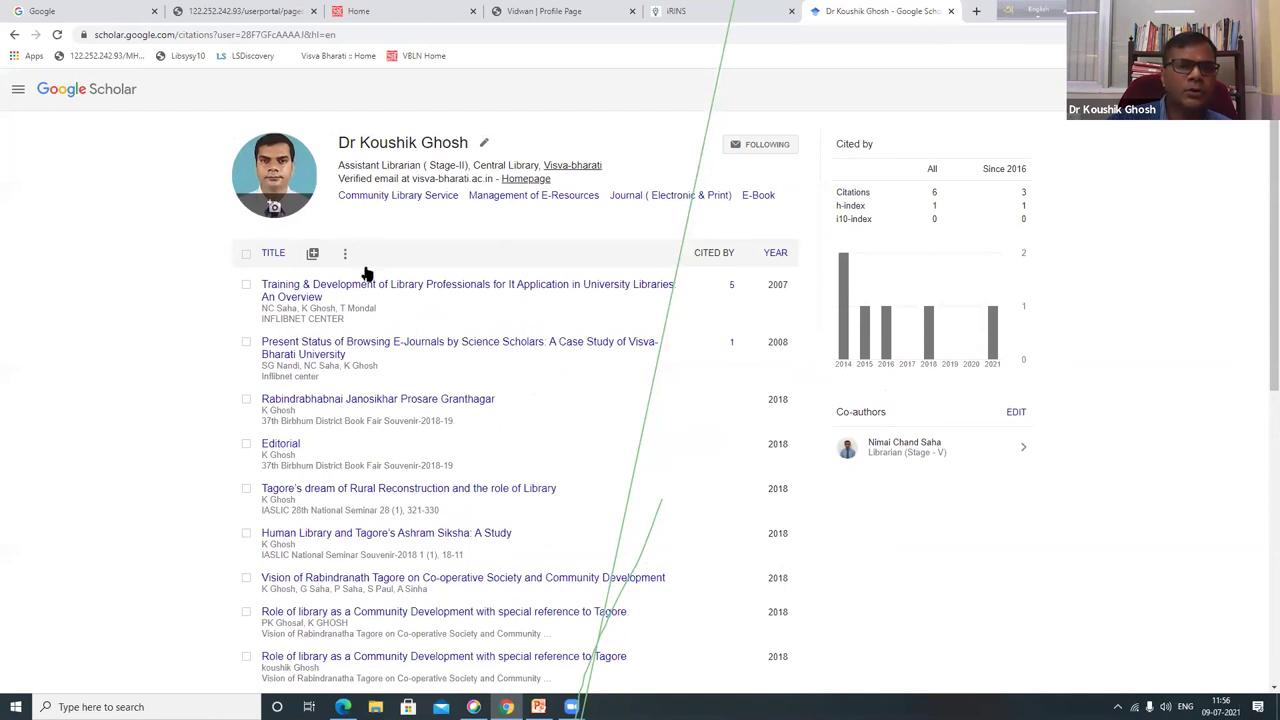
Expand the Google Scholar article list to its full length and look through the additional publications.
scroll(366, 274, "down", 9)
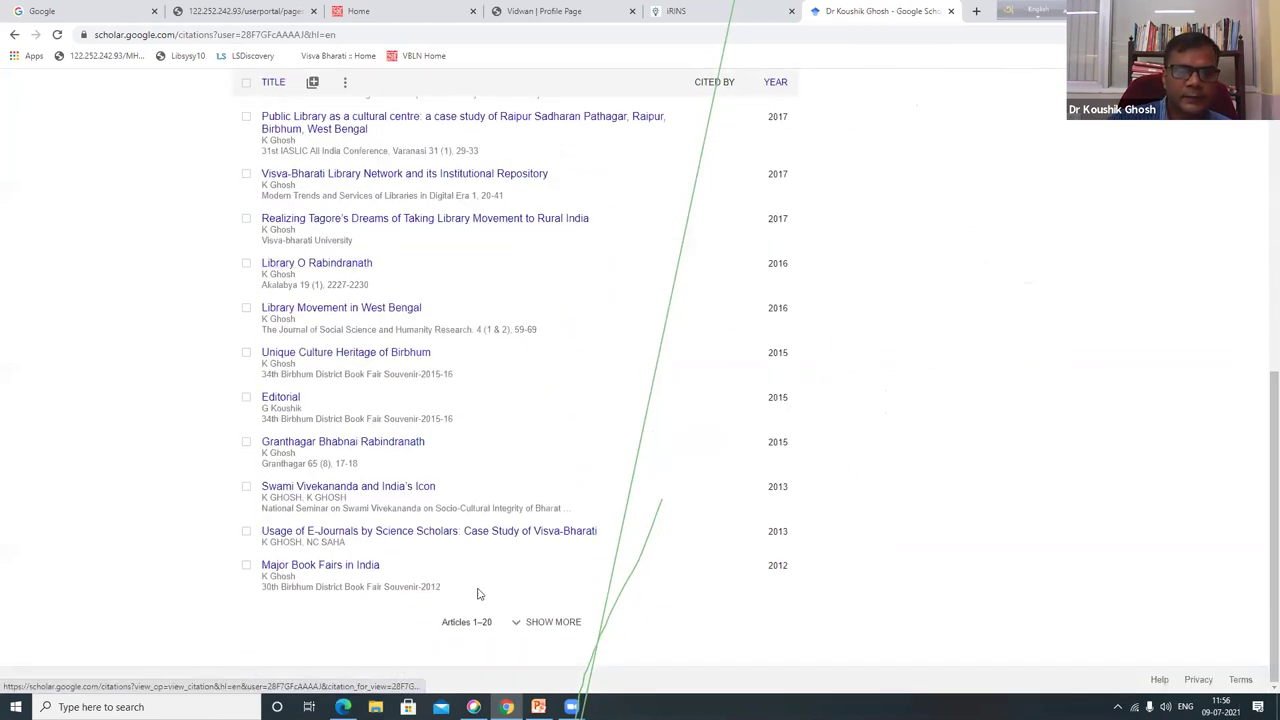
left_click(556, 622)
scroll(370, 422, "up", 9)
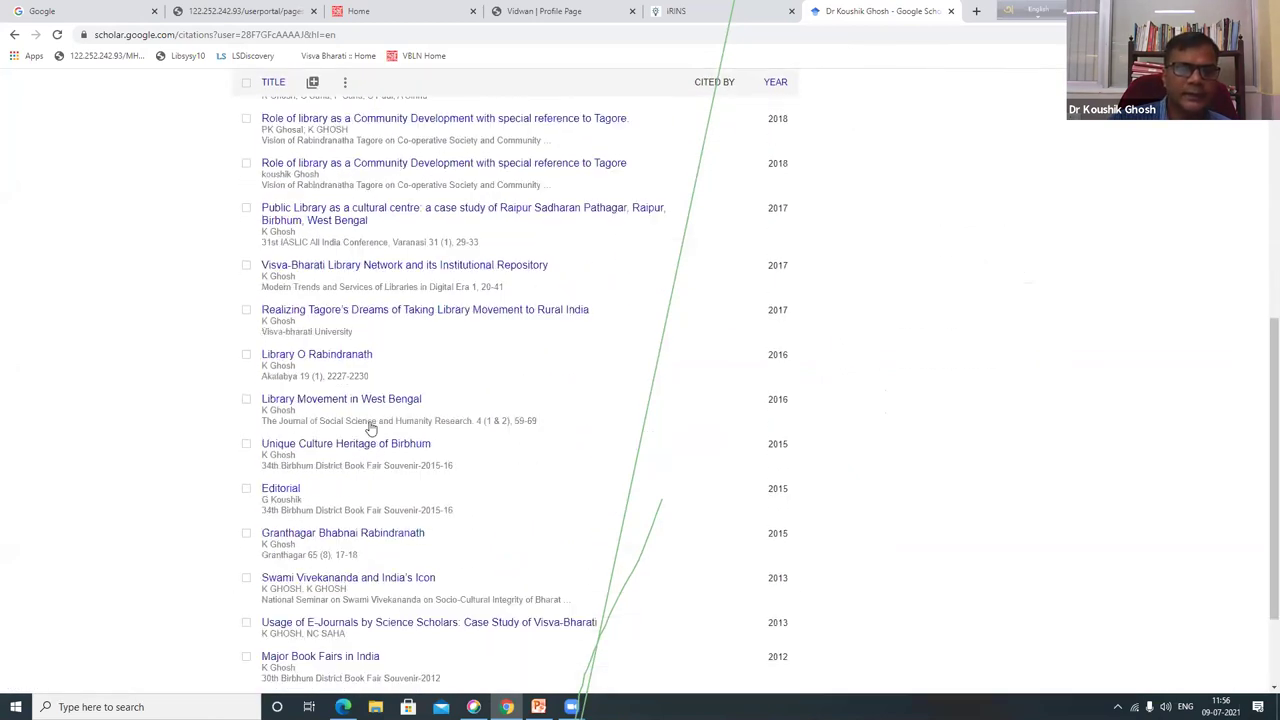
scroll(368, 400, "down", 1)
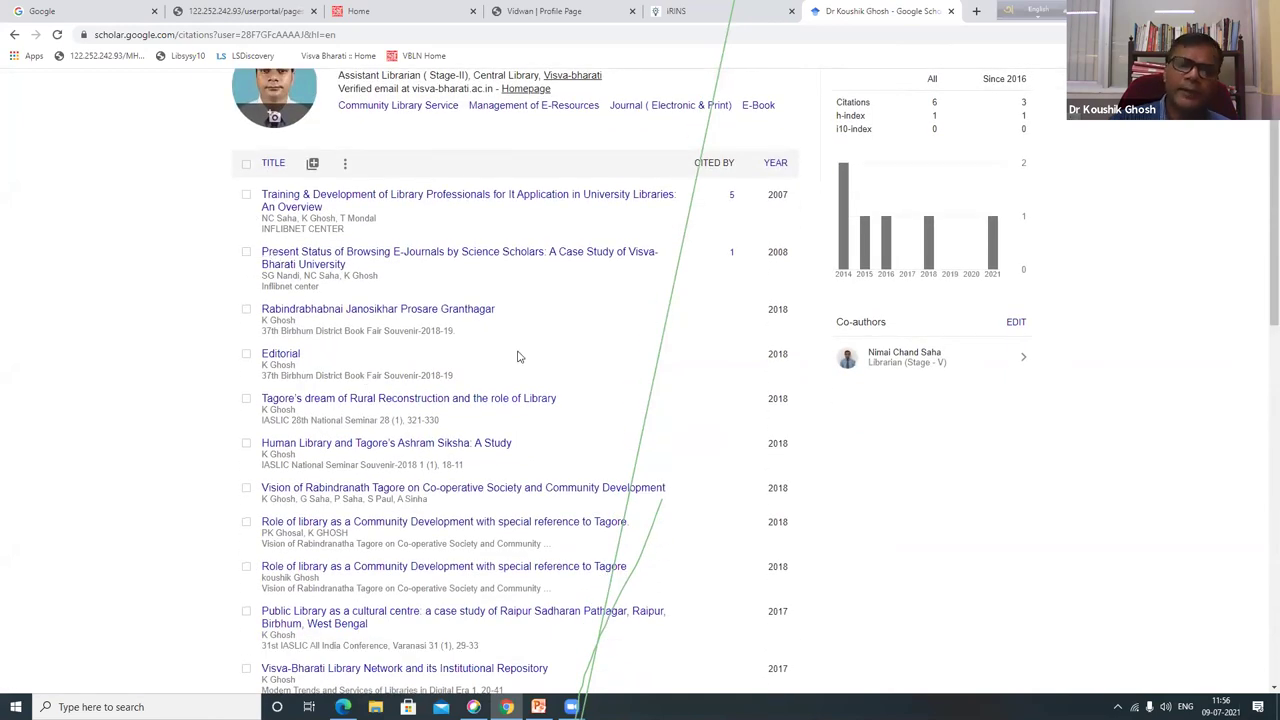
scroll(486, 370, "down", 15)
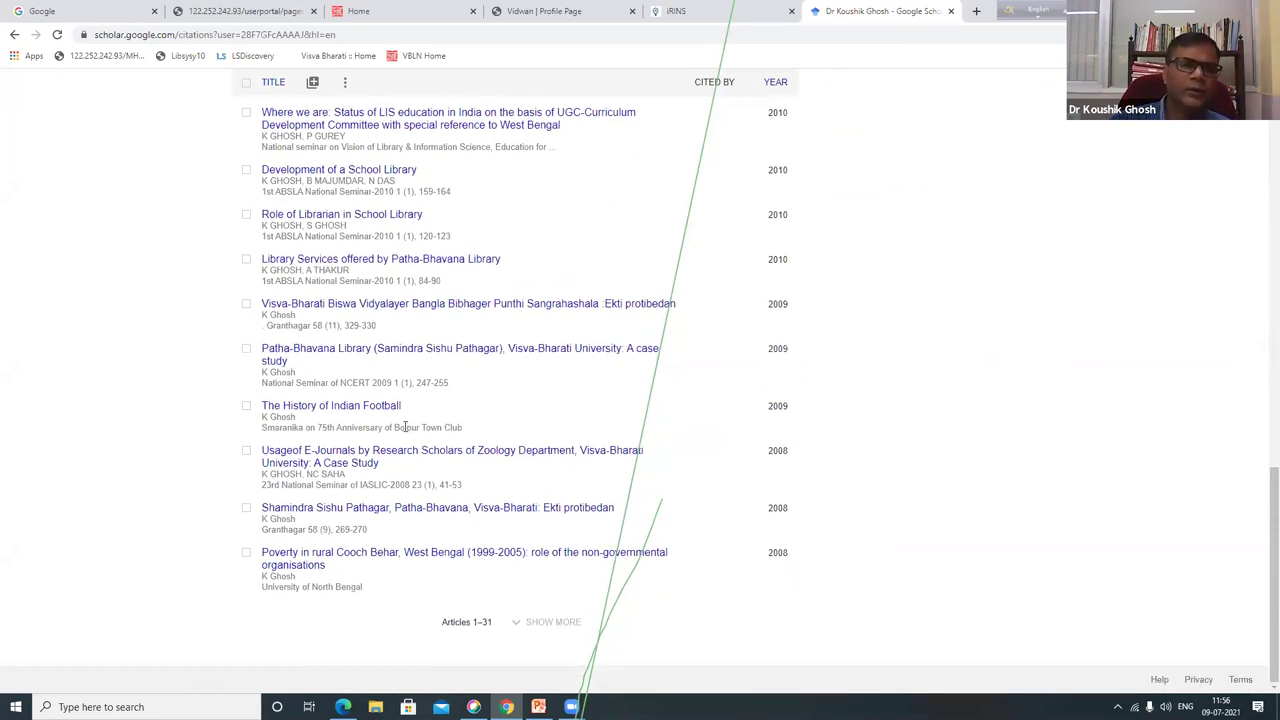
scroll(410, 425, "up", 3)
scroll(330, 490, "down", 3)
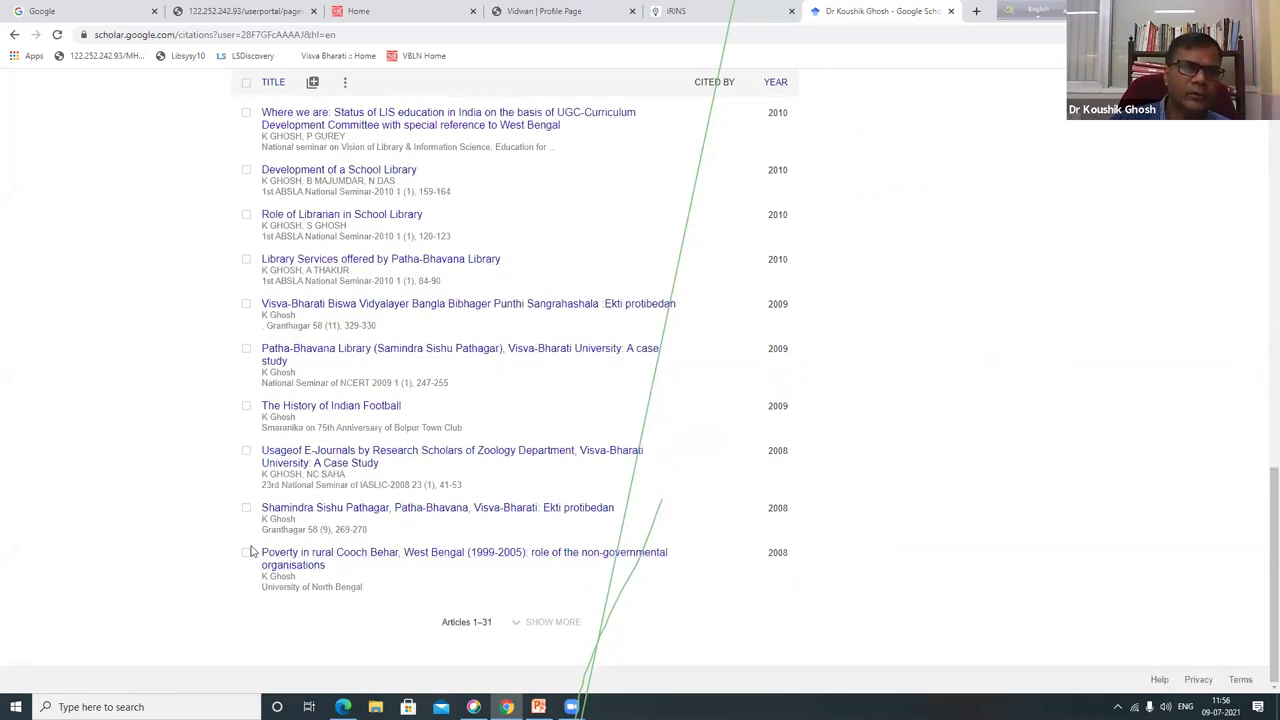
Select all articles in the Google Scholar profile and check the selection down the list.
left_click(247, 508)
left_click(246, 554)
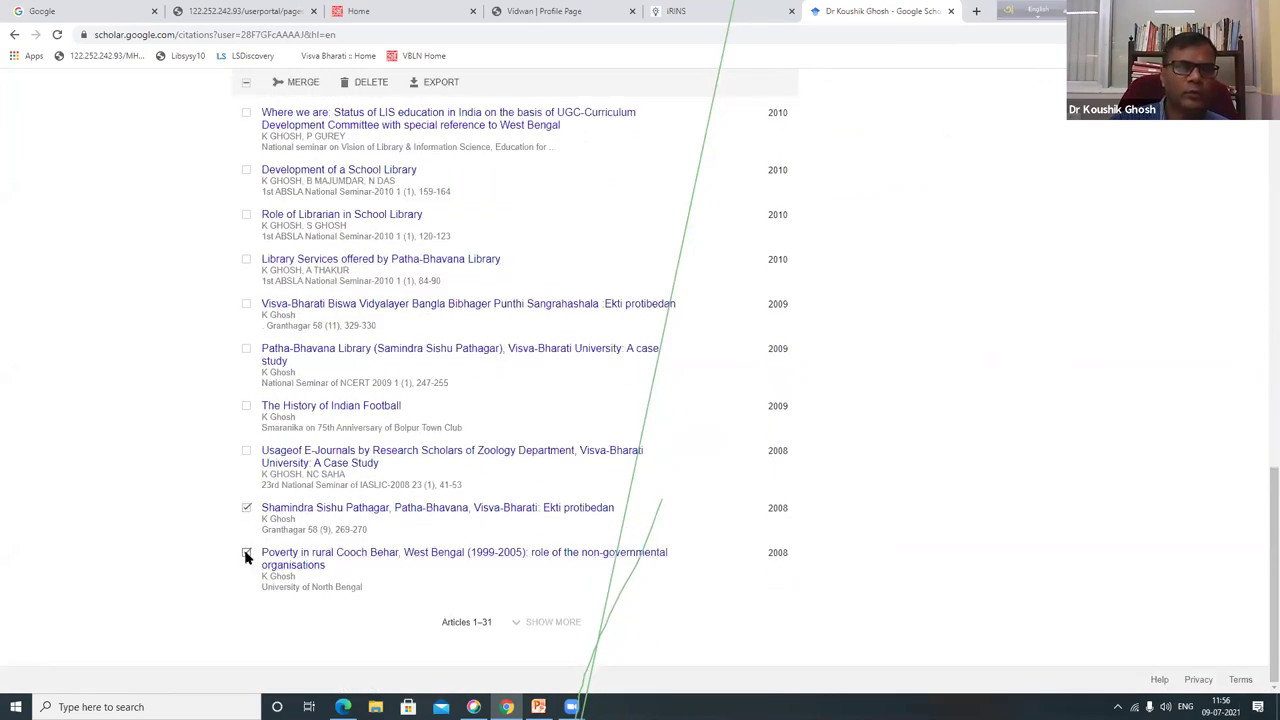
scroll(346, 486, "up", 10)
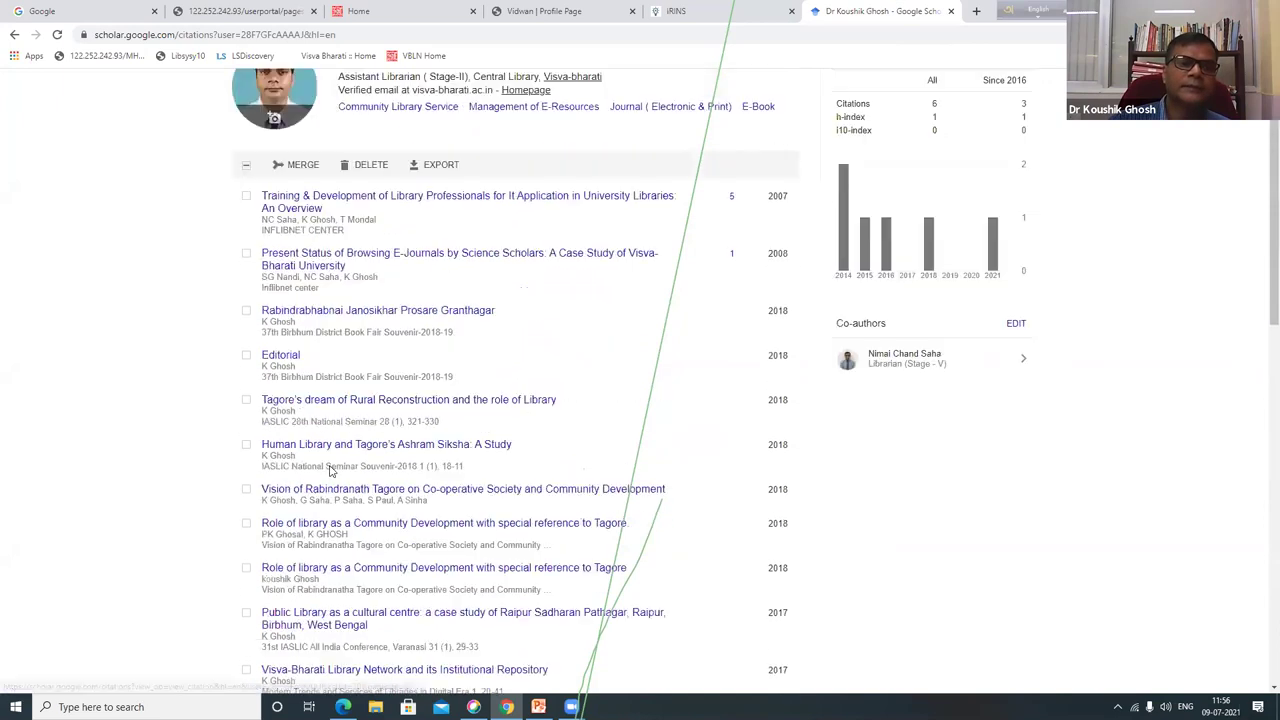
scroll(330, 470, "up", 2)
left_click(246, 285)
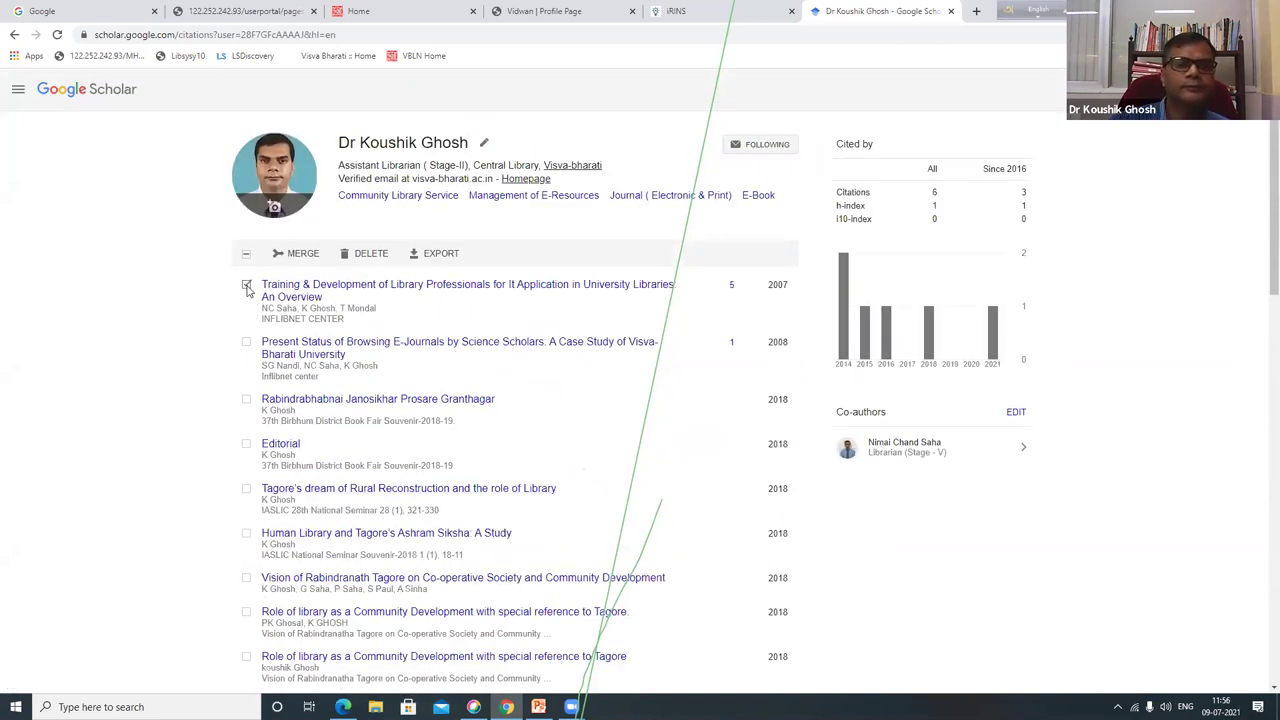
left_click(247, 255)
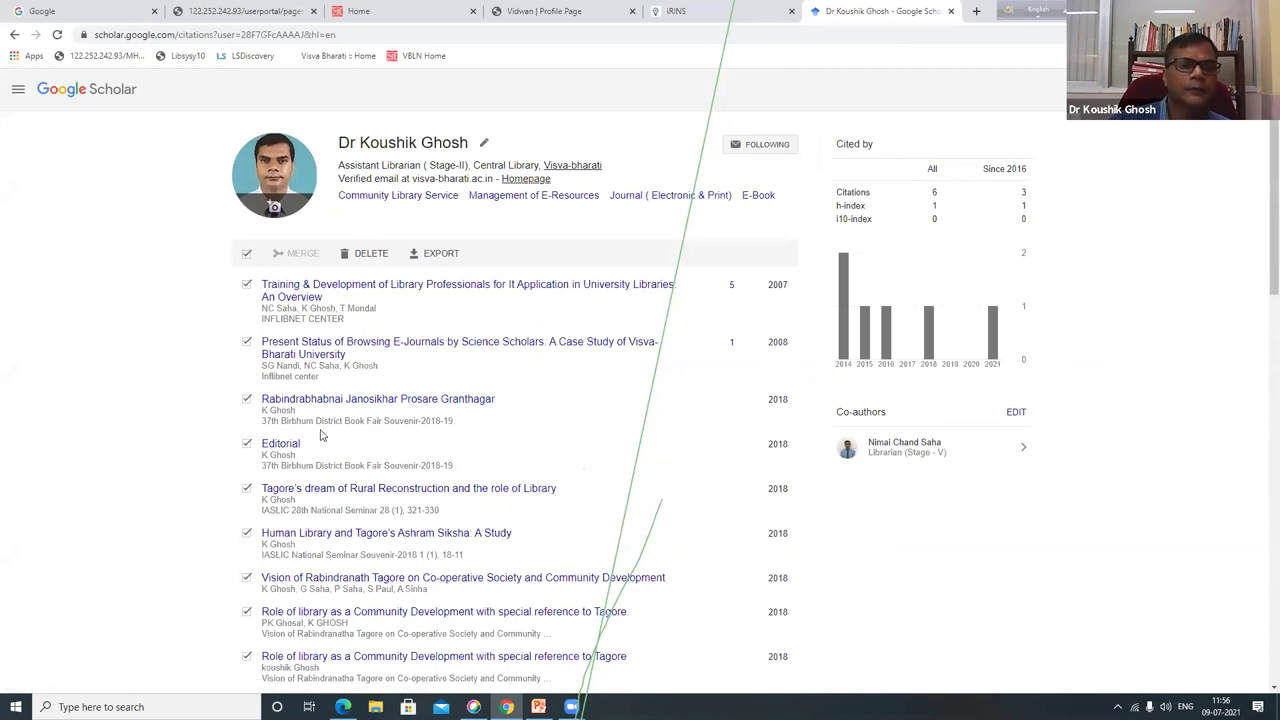
scroll(321, 434, "down", 2)
scroll(322, 434, "down", 5)
scroll(330, 435, "up", 3)
scroll(330, 434, "up", 3)
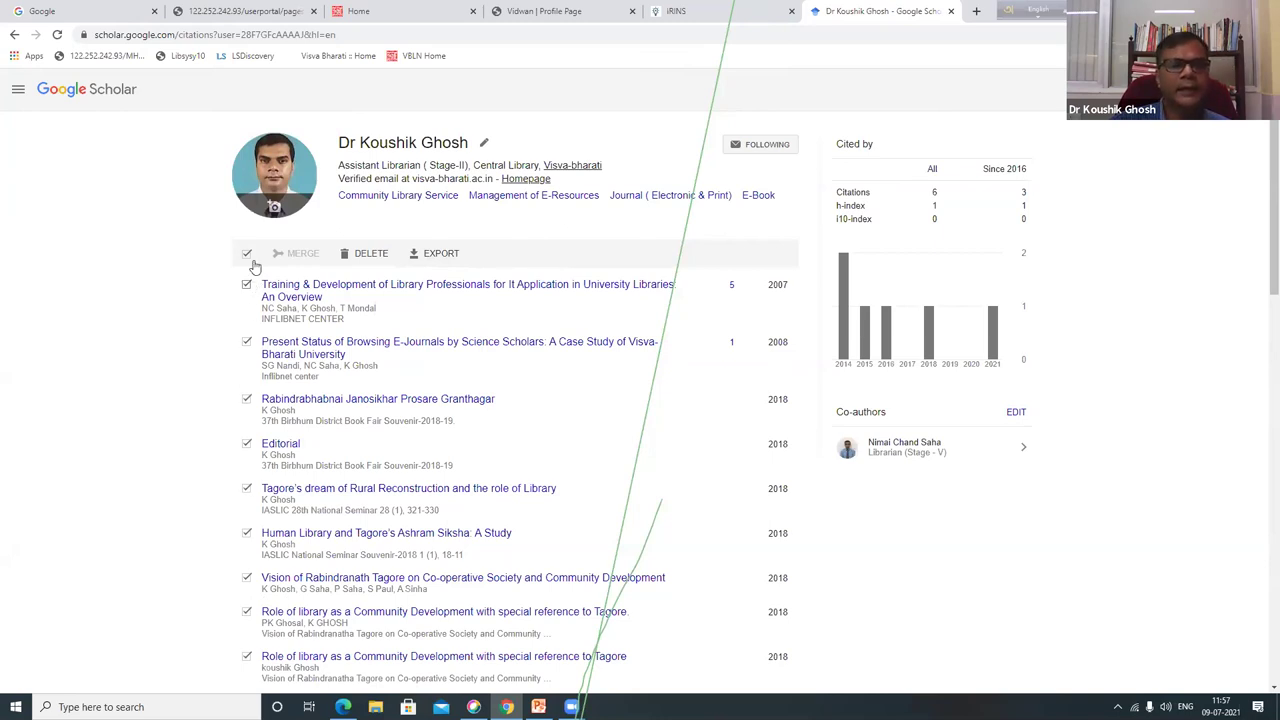
Export the selected articles in BibTeX format and look through the generated citation entries.
left_click(437, 256)
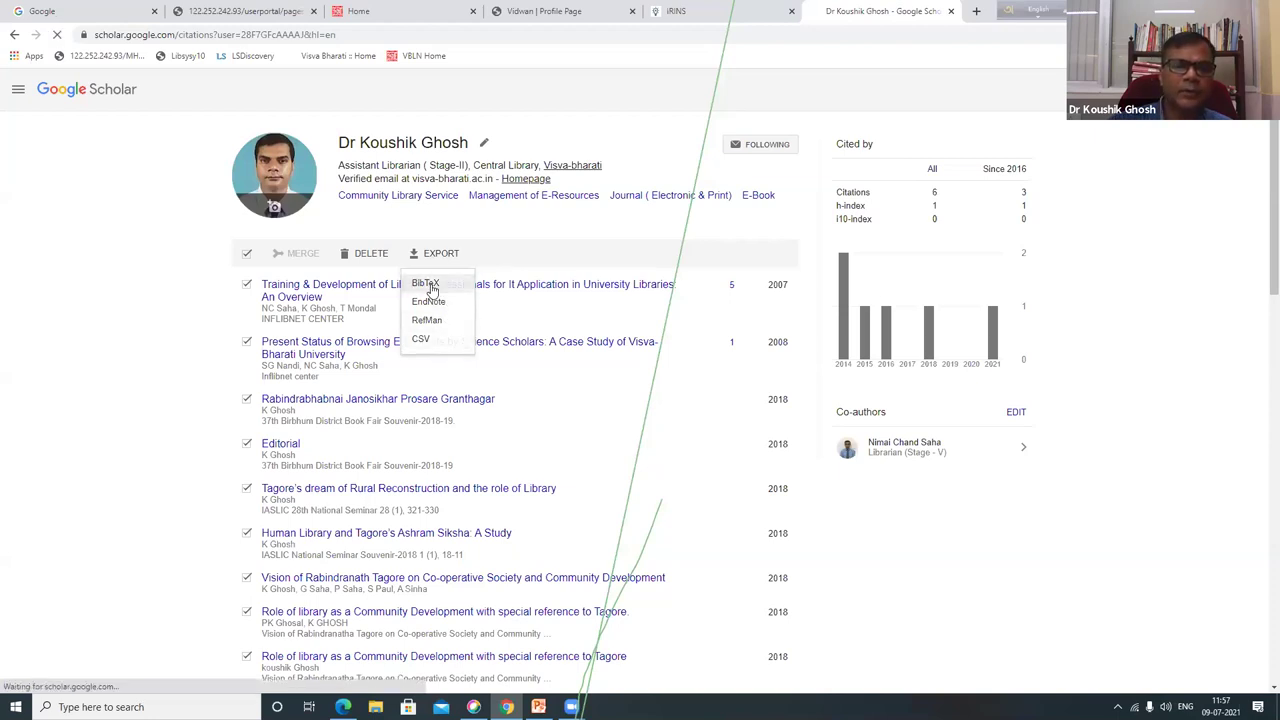
left_click(430, 288)
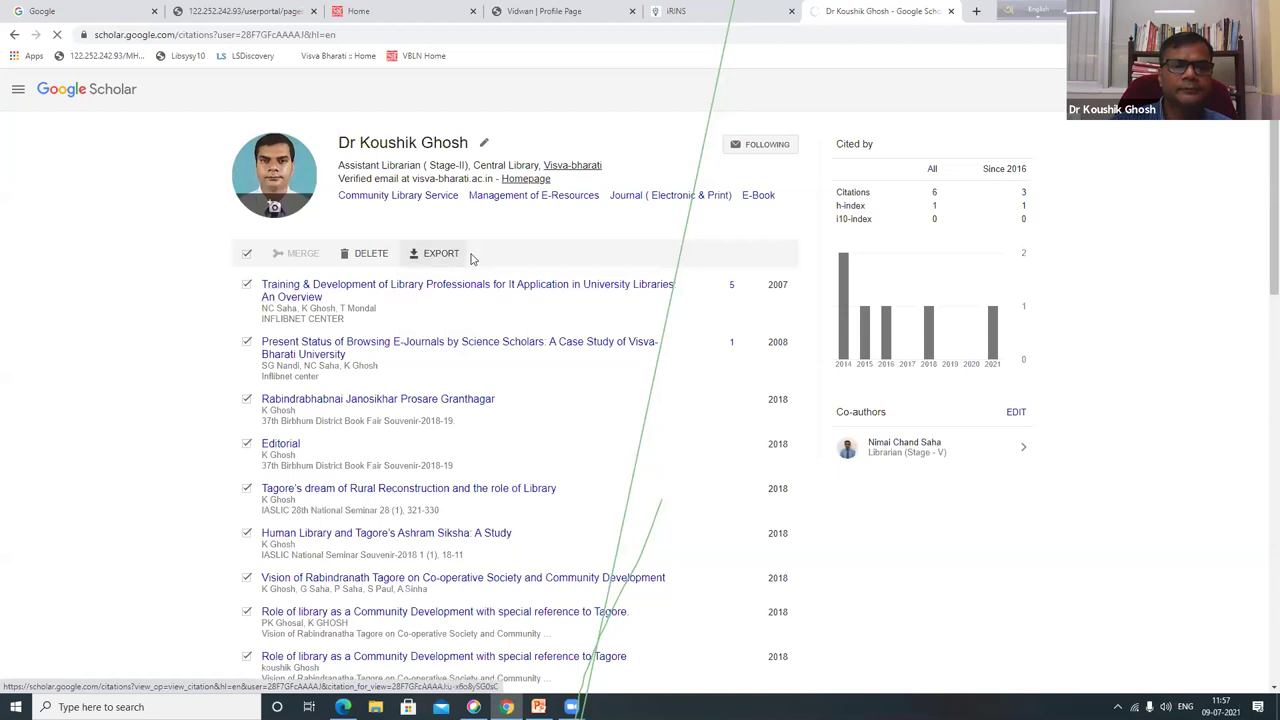
scroll(365, 325, "down", 15)
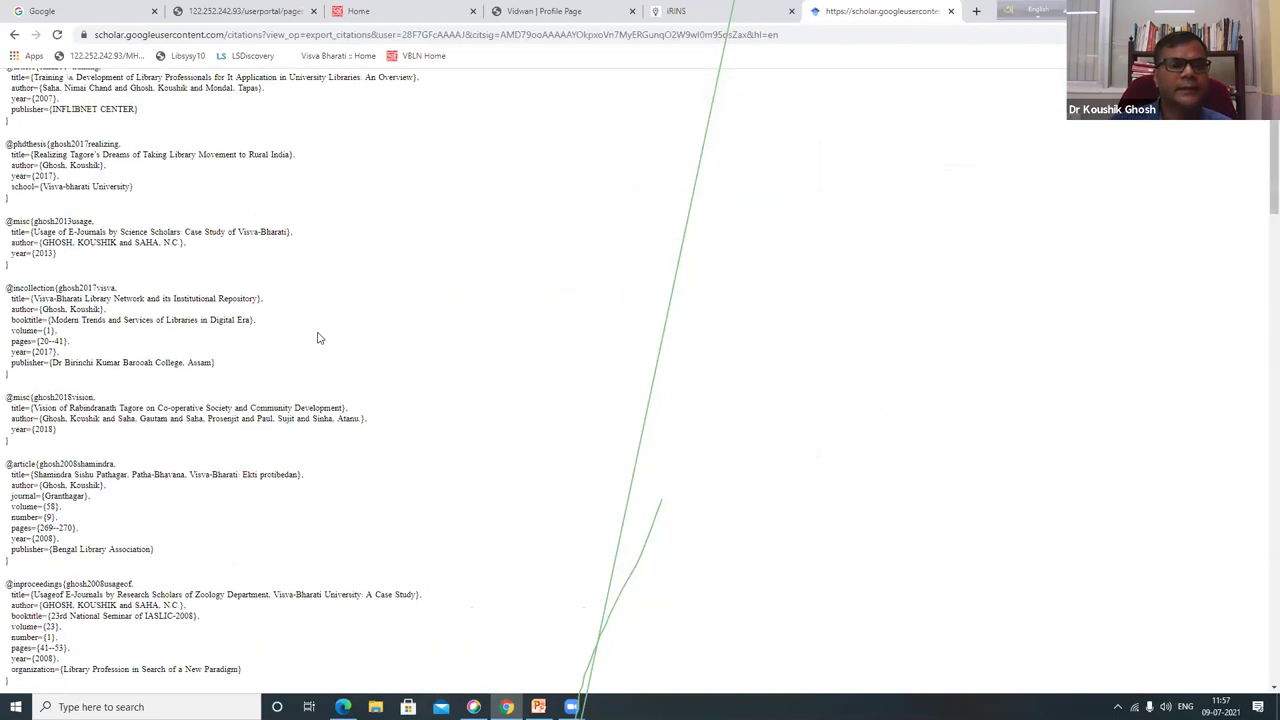
scroll(224, 397, "down", 15)
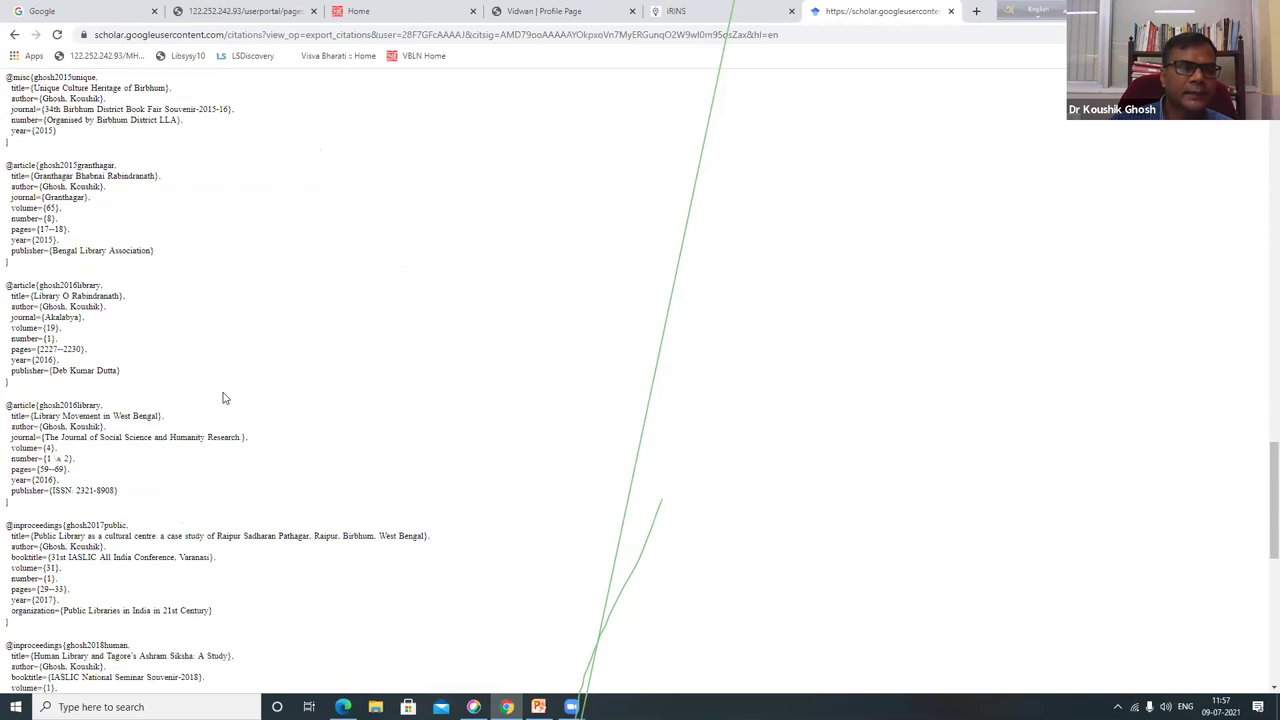
Save the exported BibTeX citations page to the Desktop as a text document, adding the author's name to the "citations" file name.
scroll(203, 436, "up", 15)
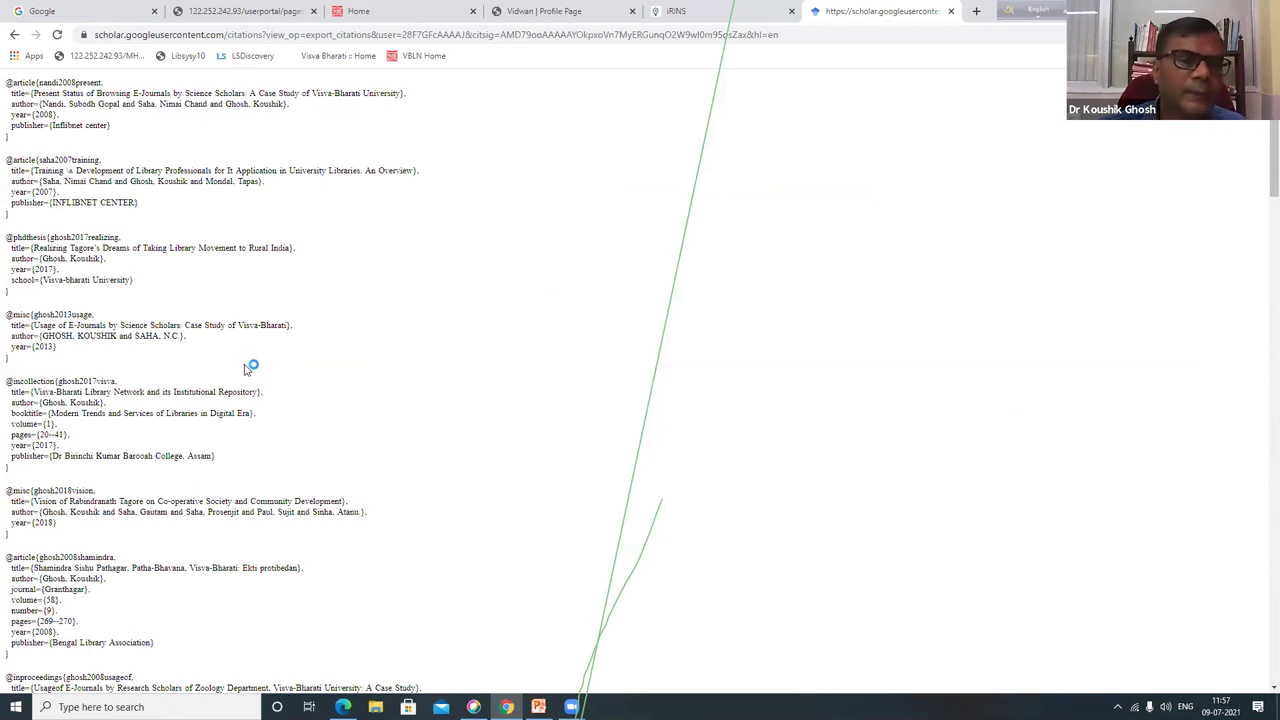
right_click(335, 267)
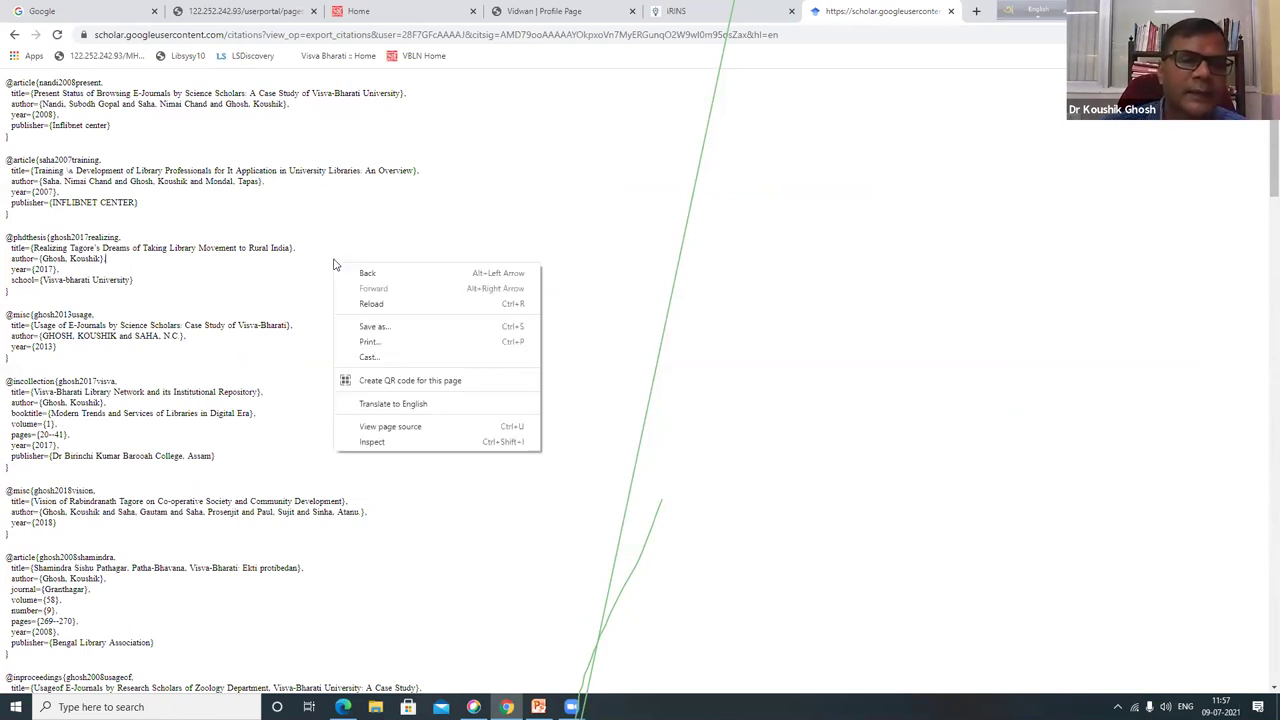
left_click(370, 328)
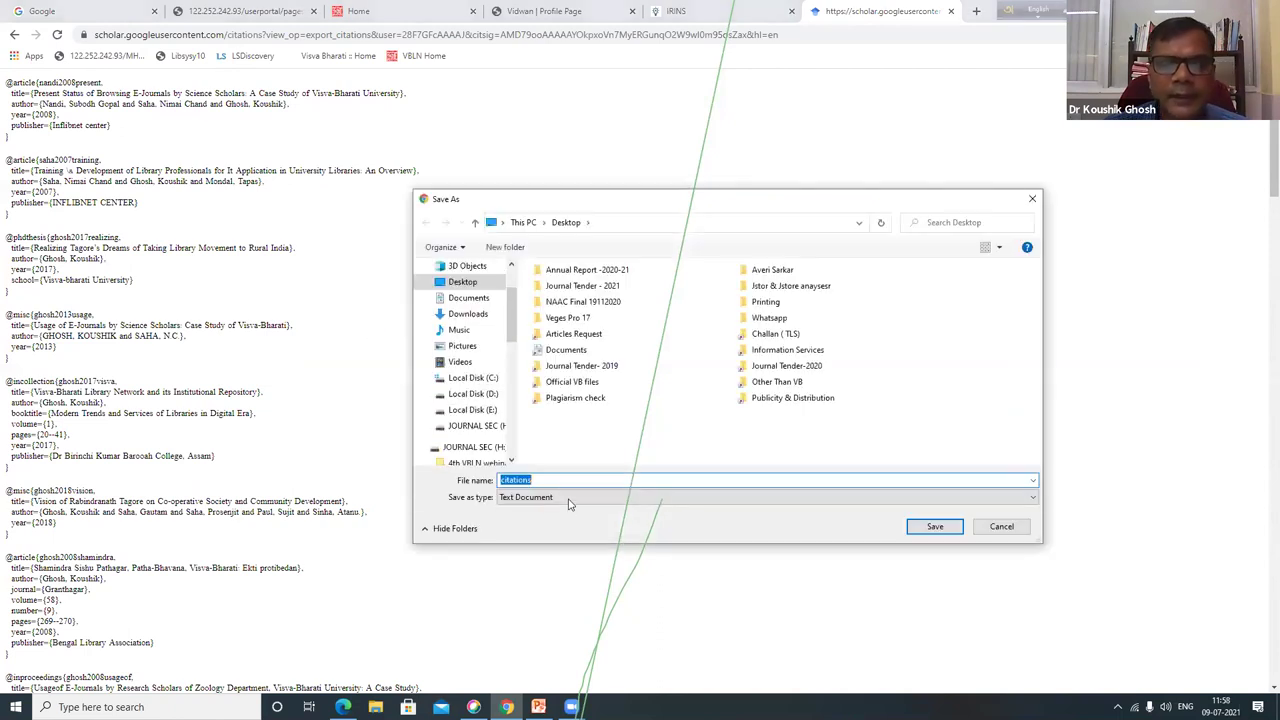
left_click(546, 479)
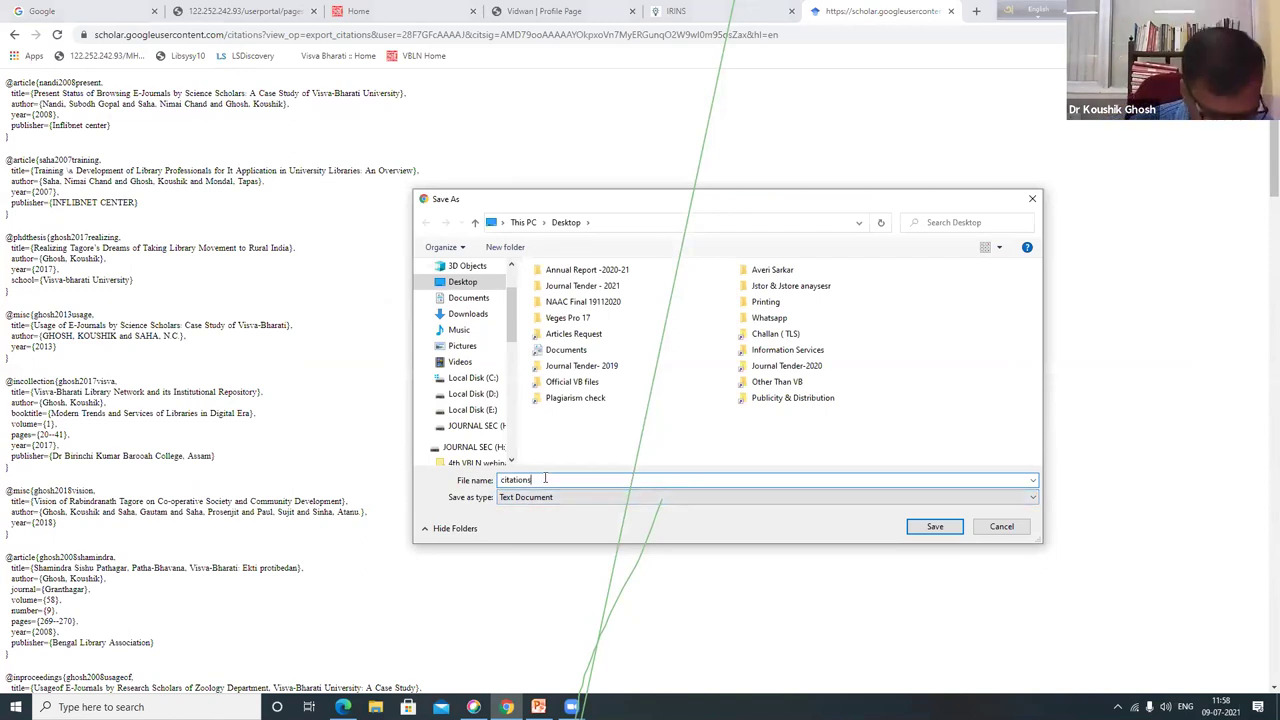
type("of Ko Ghosh")
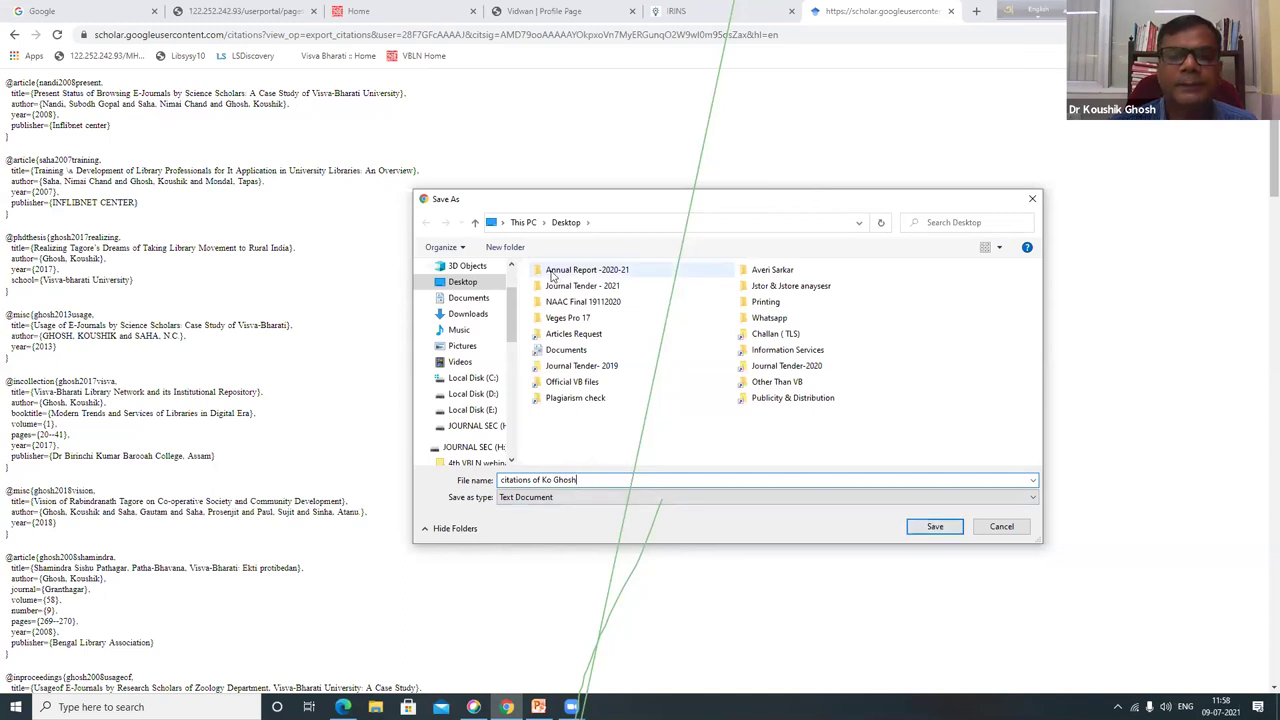
left_click(934, 527)
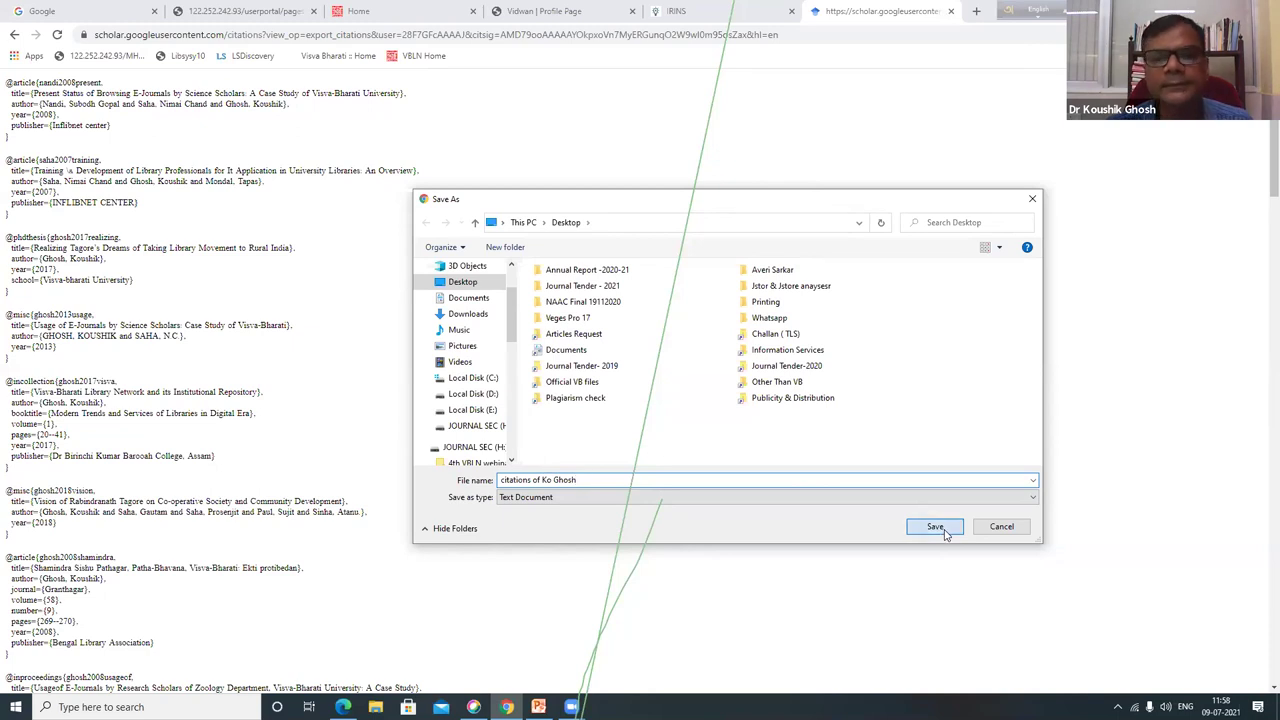
Switch to the Vidwan profile page, open the BibTeX import form under Publications, and close the manual entry form.
left_click(558, 14)
scroll(963, 326, "down", 2)
scroll(900, 320, "up", 2)
scroll(850, 280, "down", 1)
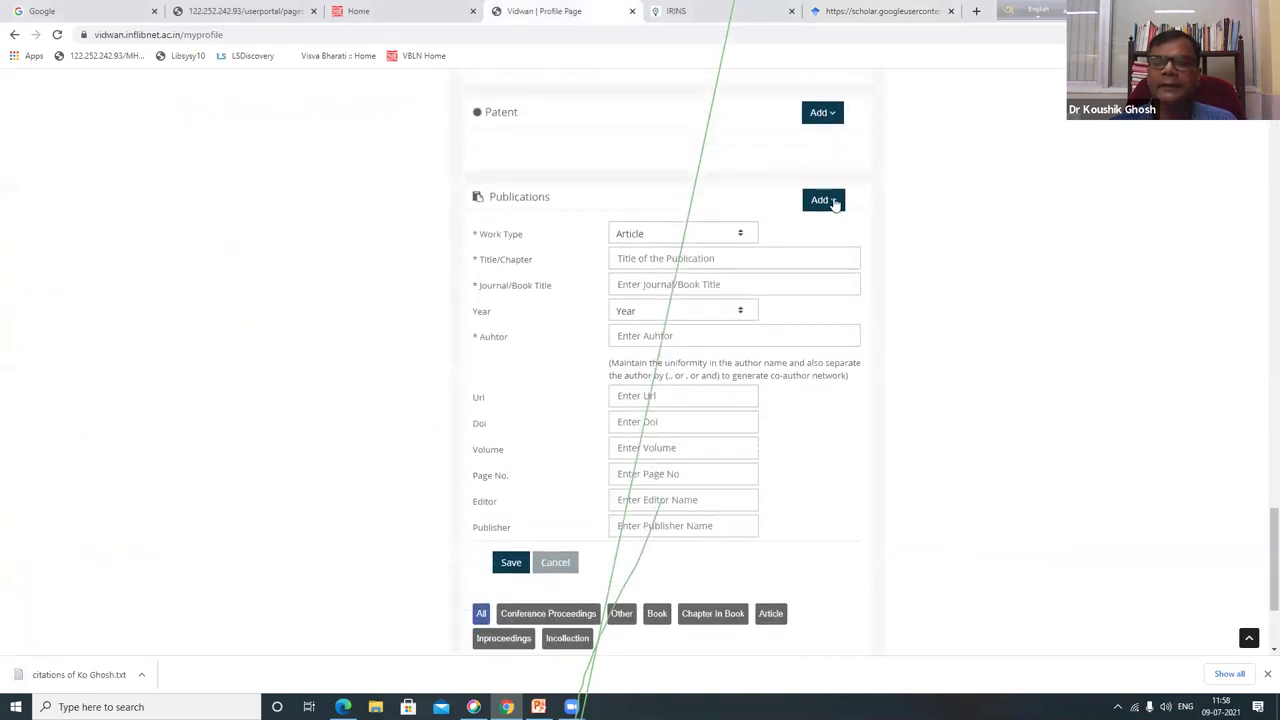
left_click(834, 200)
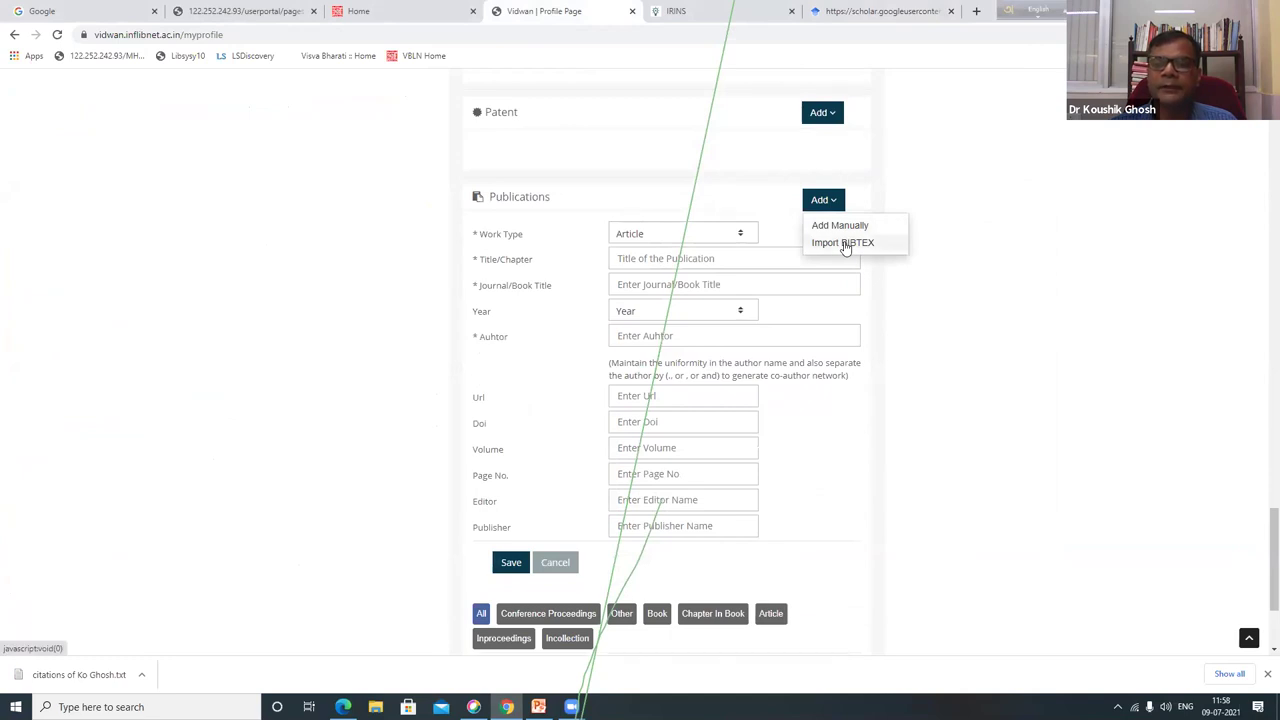
left_click(843, 243)
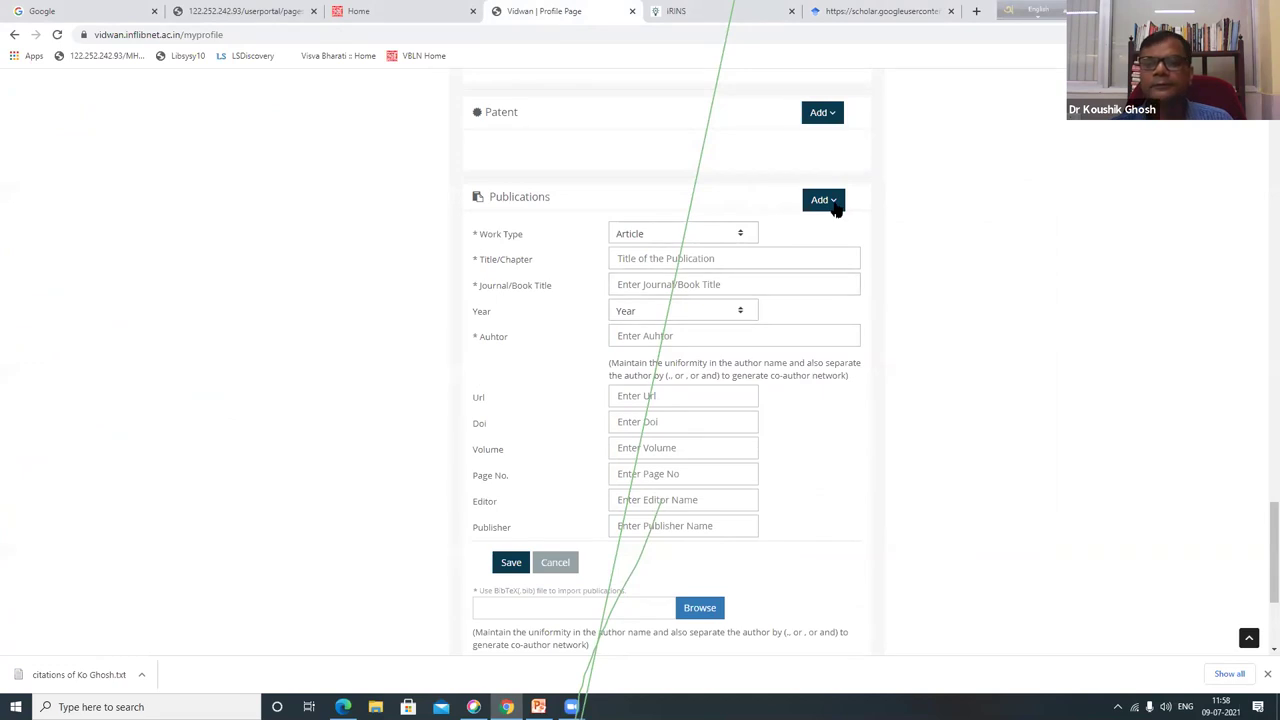
left_click(835, 207)
left_click(839, 245)
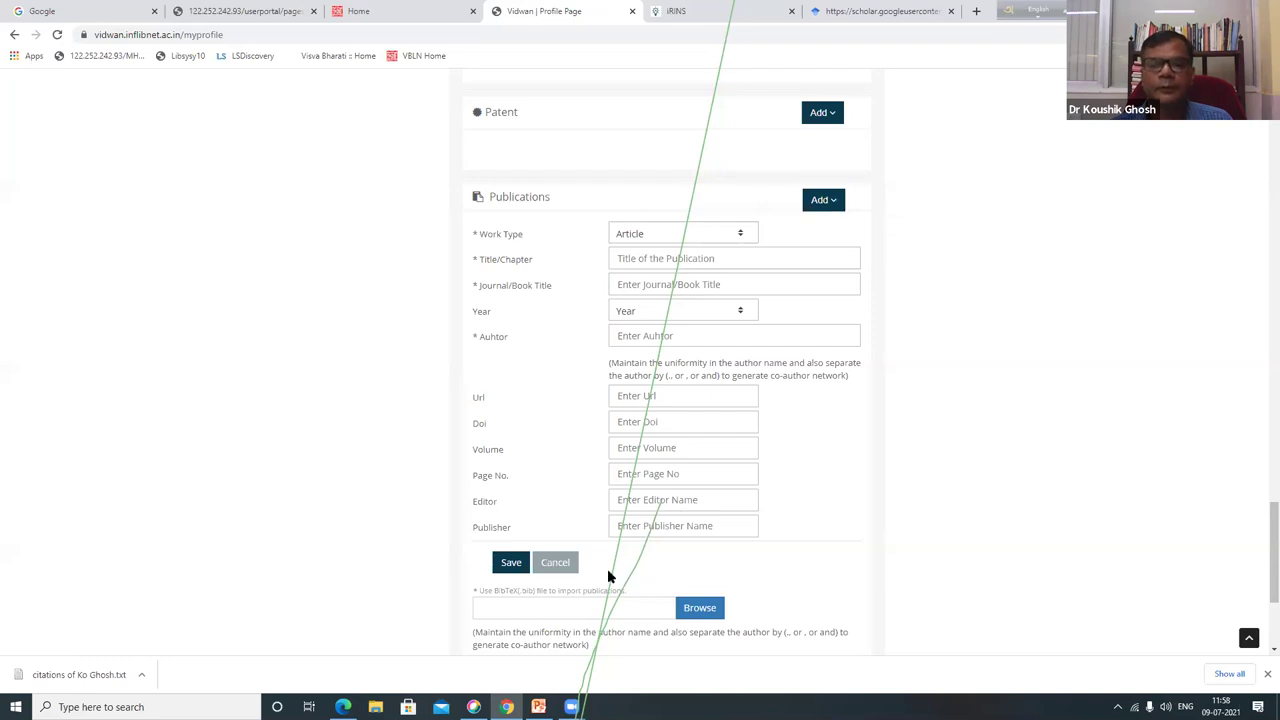
left_click(556, 562)
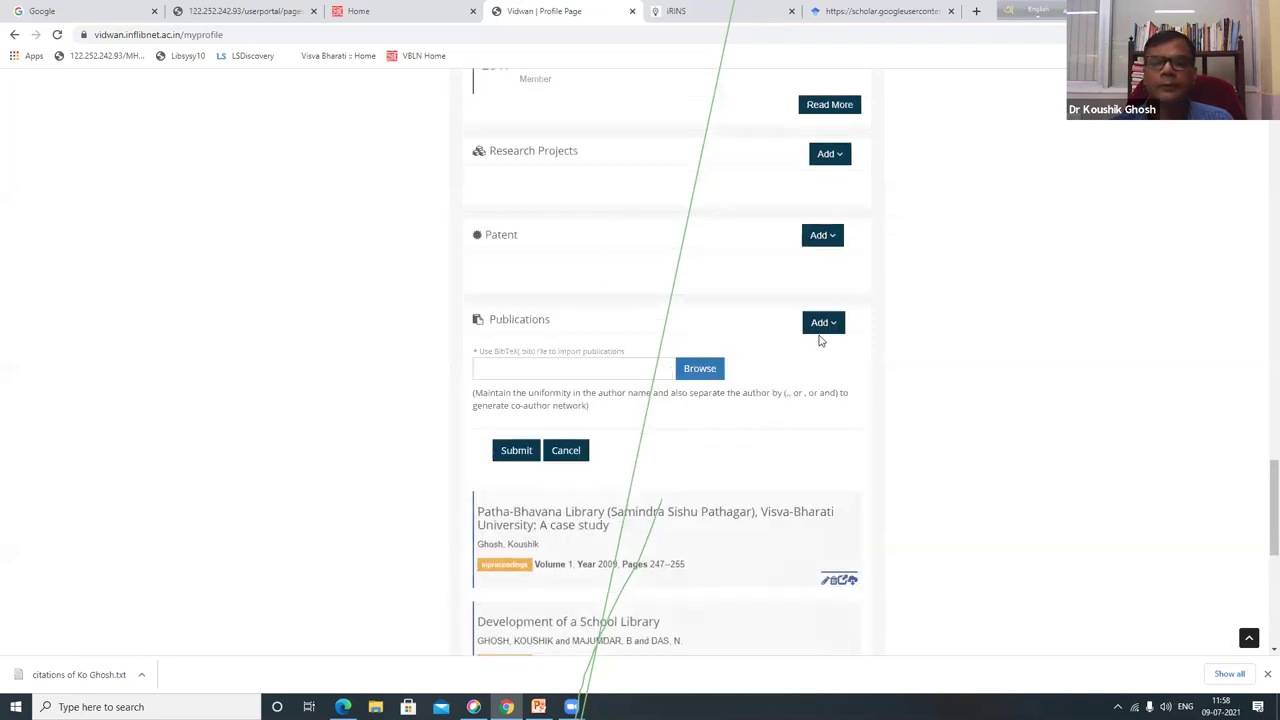
Choose the saved citations text file from the Desktop for the BibTeX import under Publications, and cancel without submitting it.
left_click(836, 324)
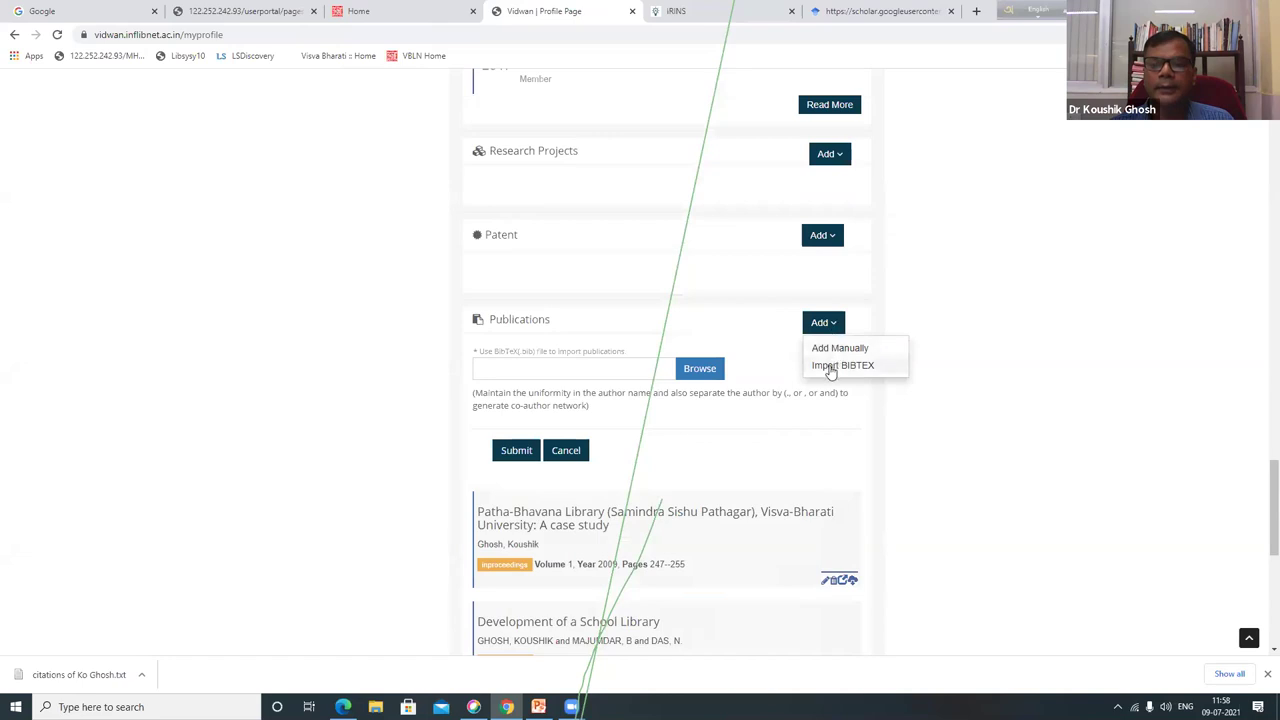
left_click(830, 366)
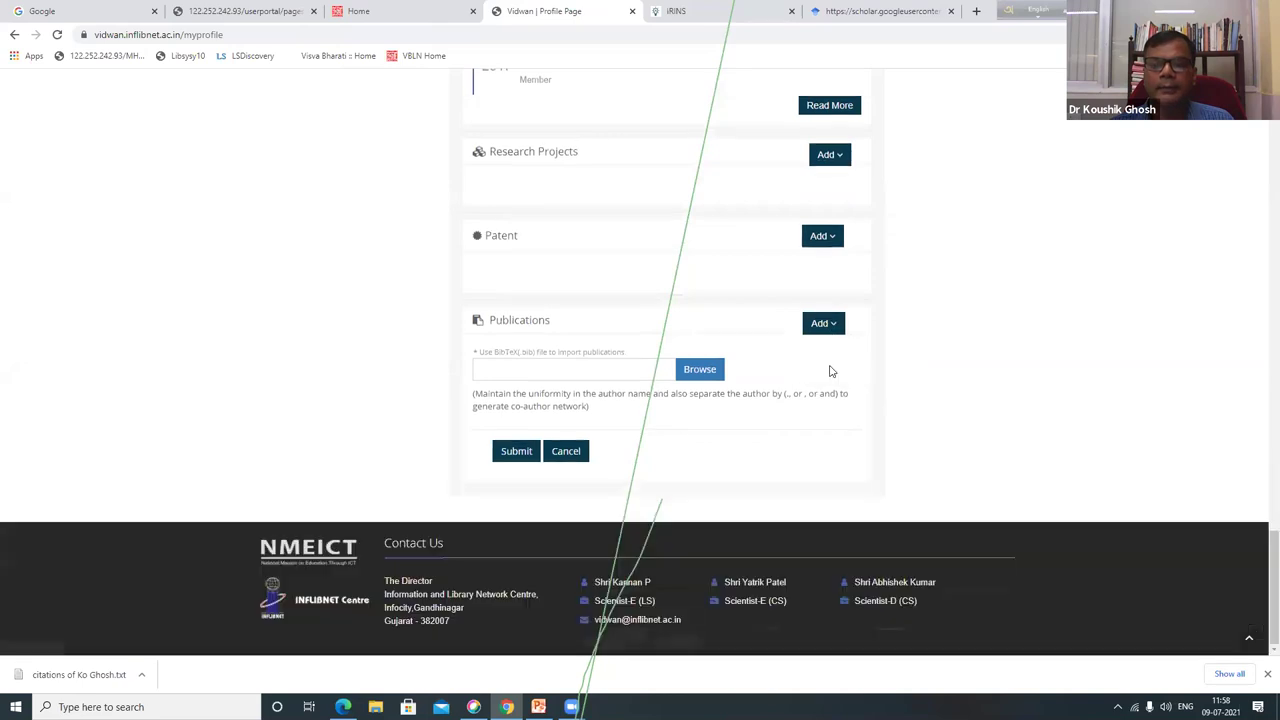
left_click(560, 368)
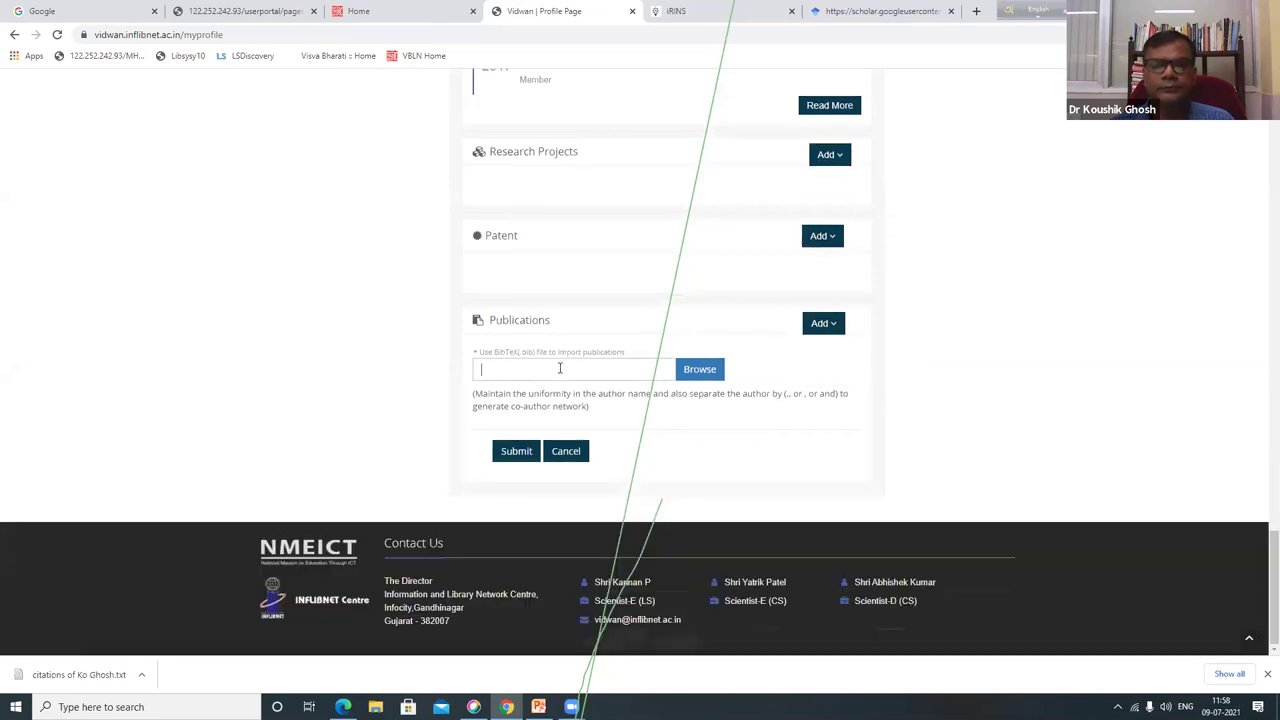
left_click(836, 326)
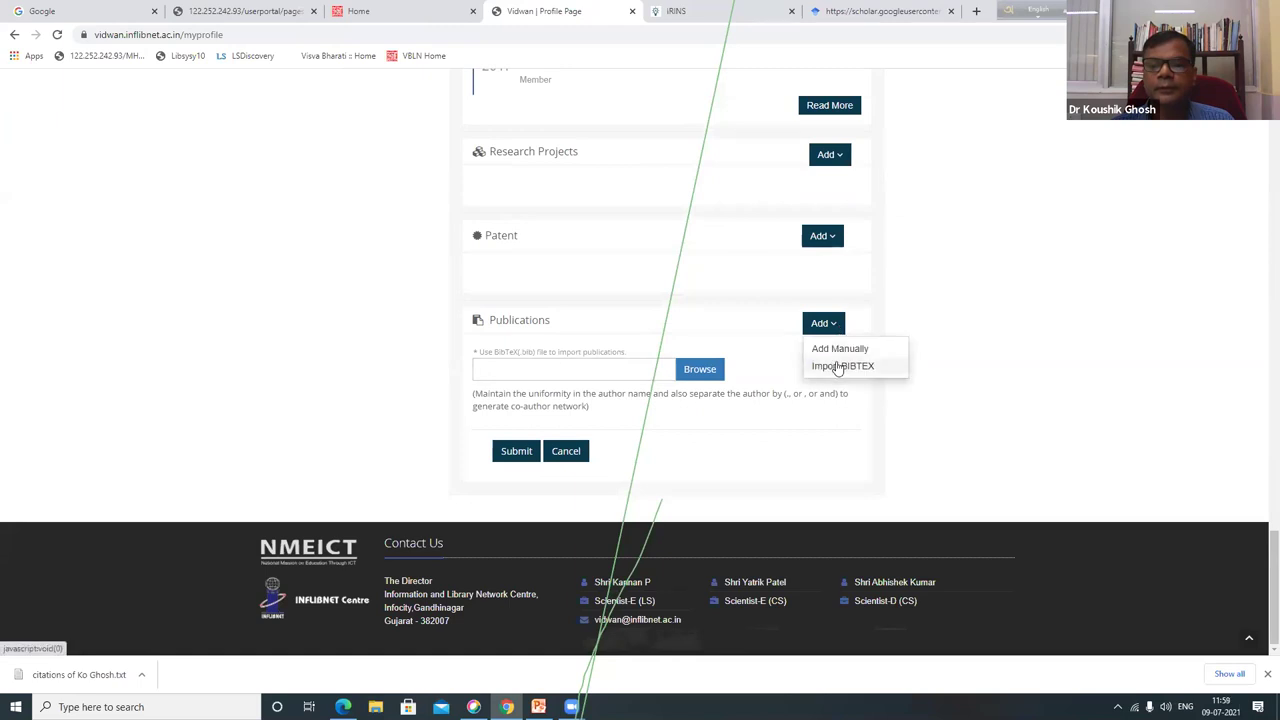
left_click(838, 367)
left_click_drag(834, 393, 840, 394)
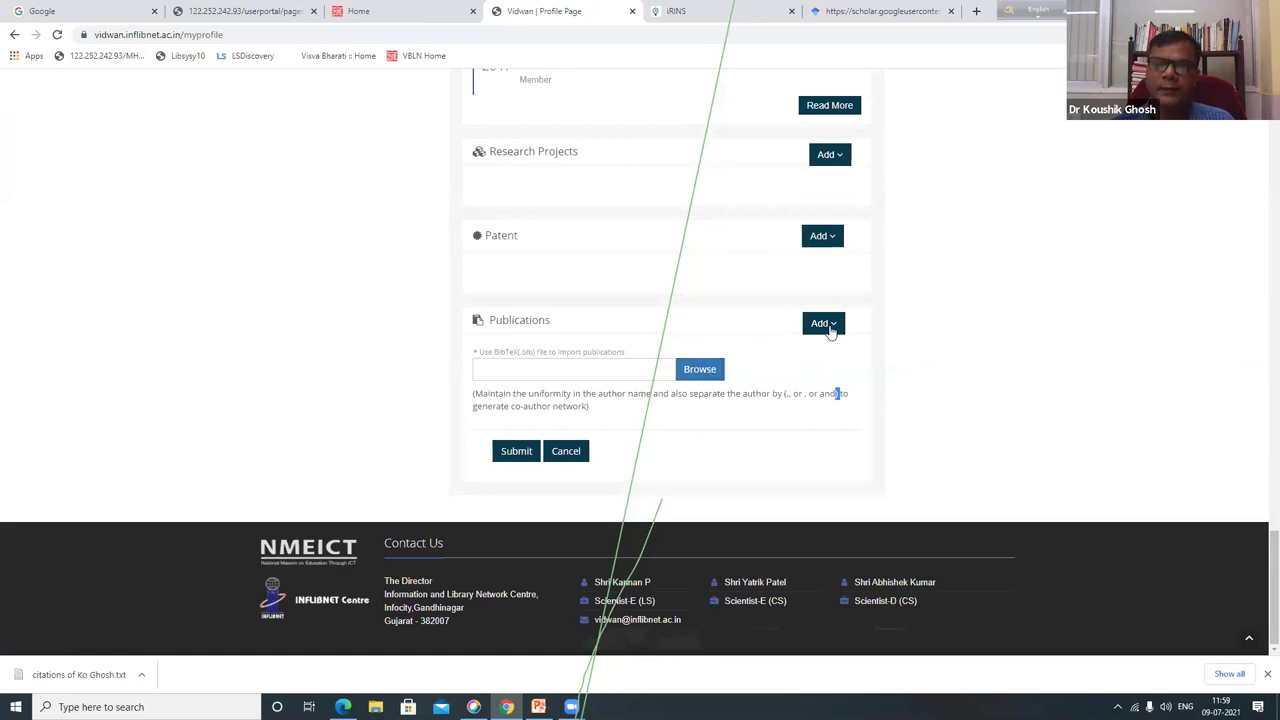
left_click(709, 373)
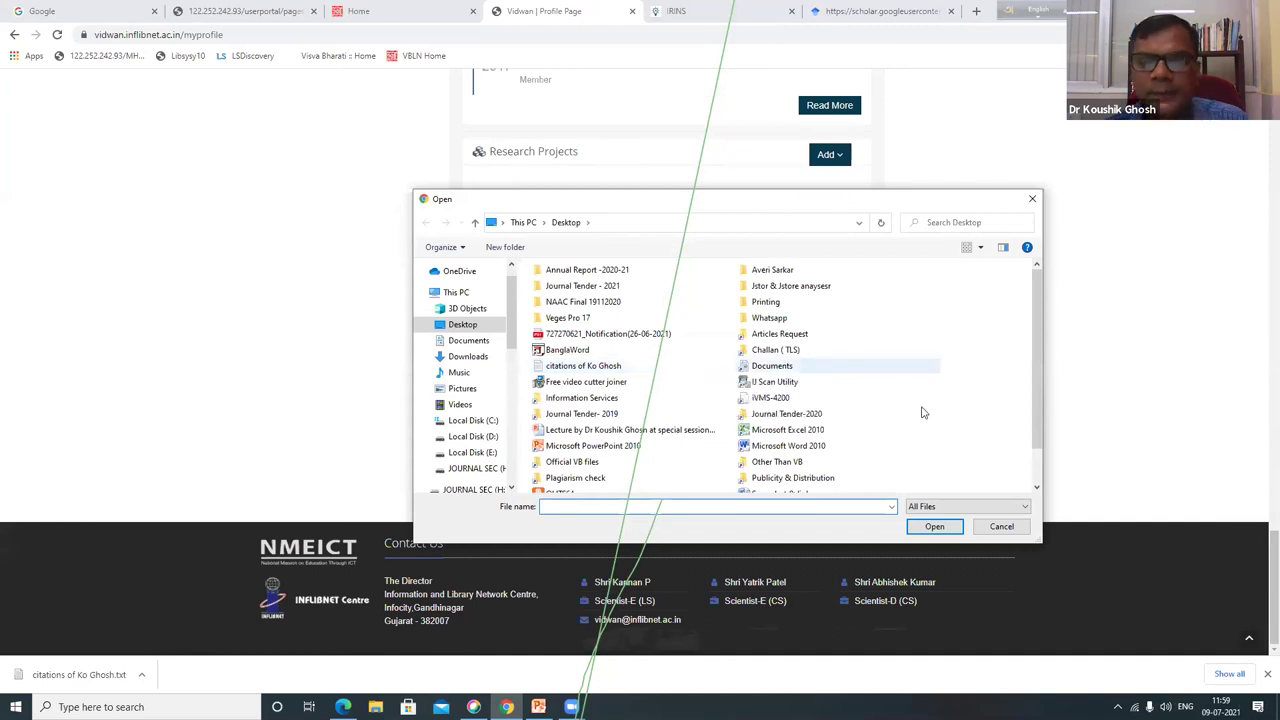
left_click(1036, 488)
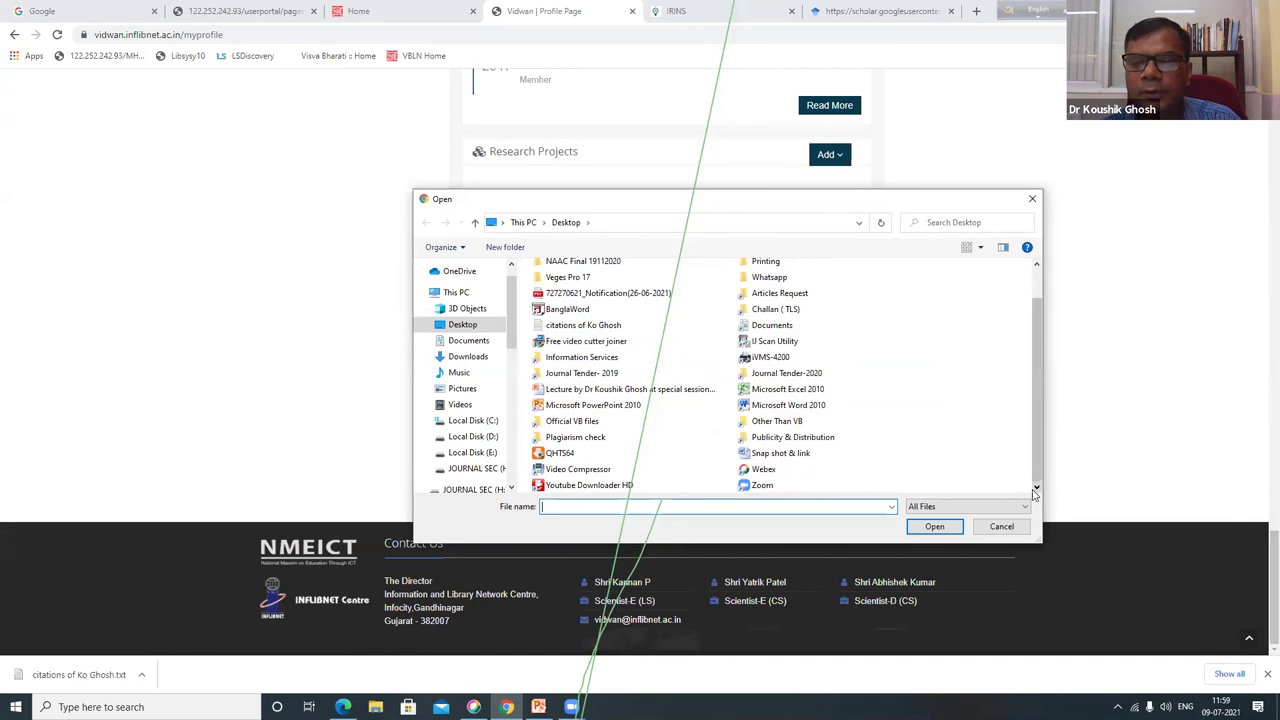
left_click(614, 326)
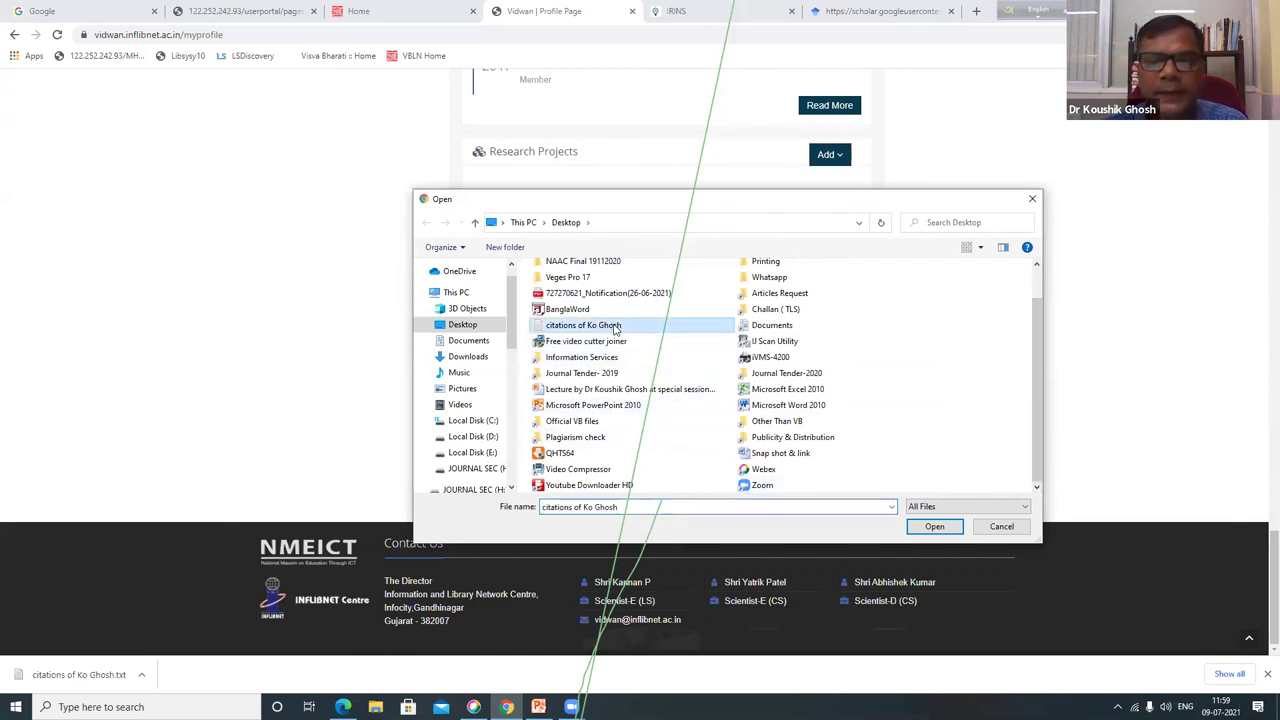
left_click(935, 527)
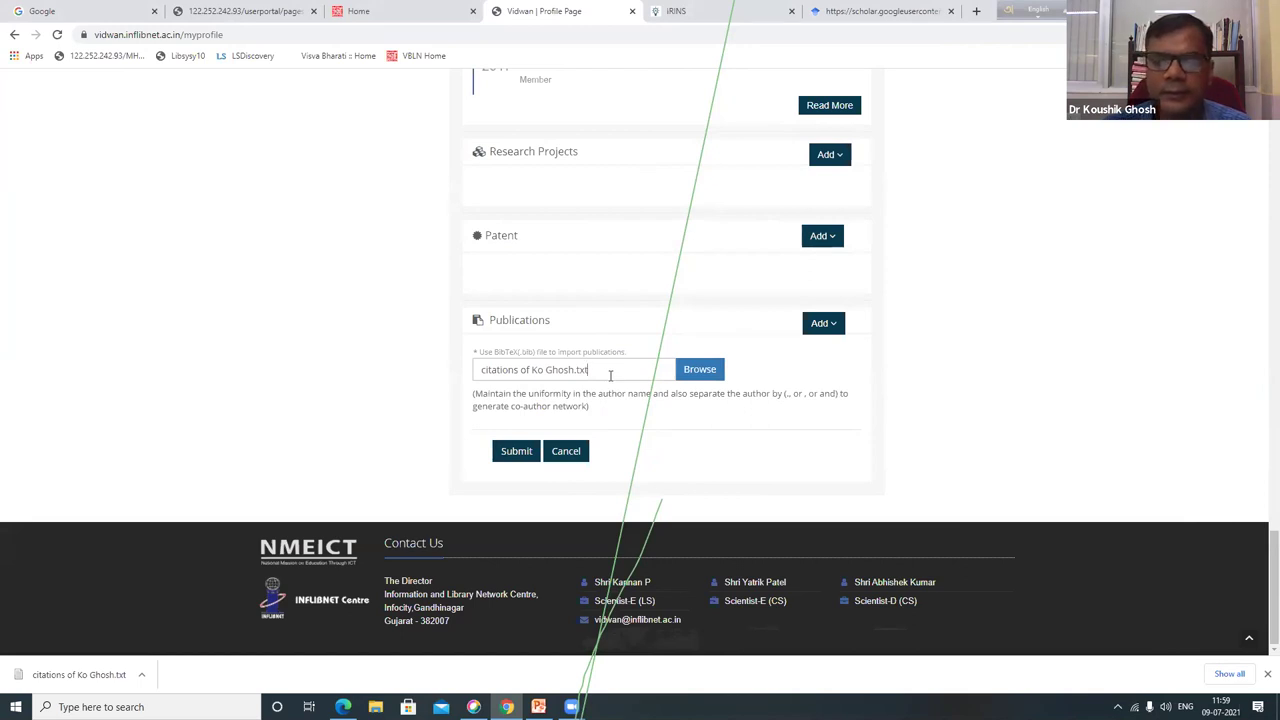
left_click(566, 451)
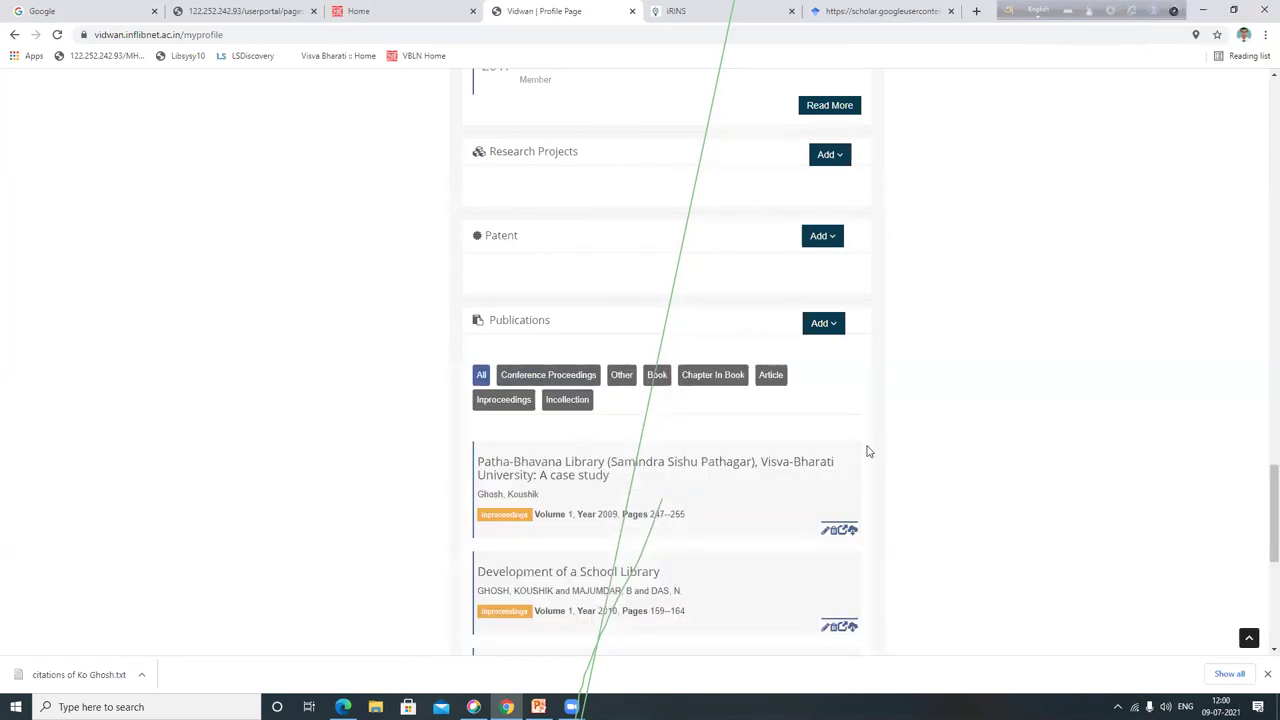
Look through the entries listed in the Publications section of the Vidwan profile.
scroll(877, 457, "down", 2)
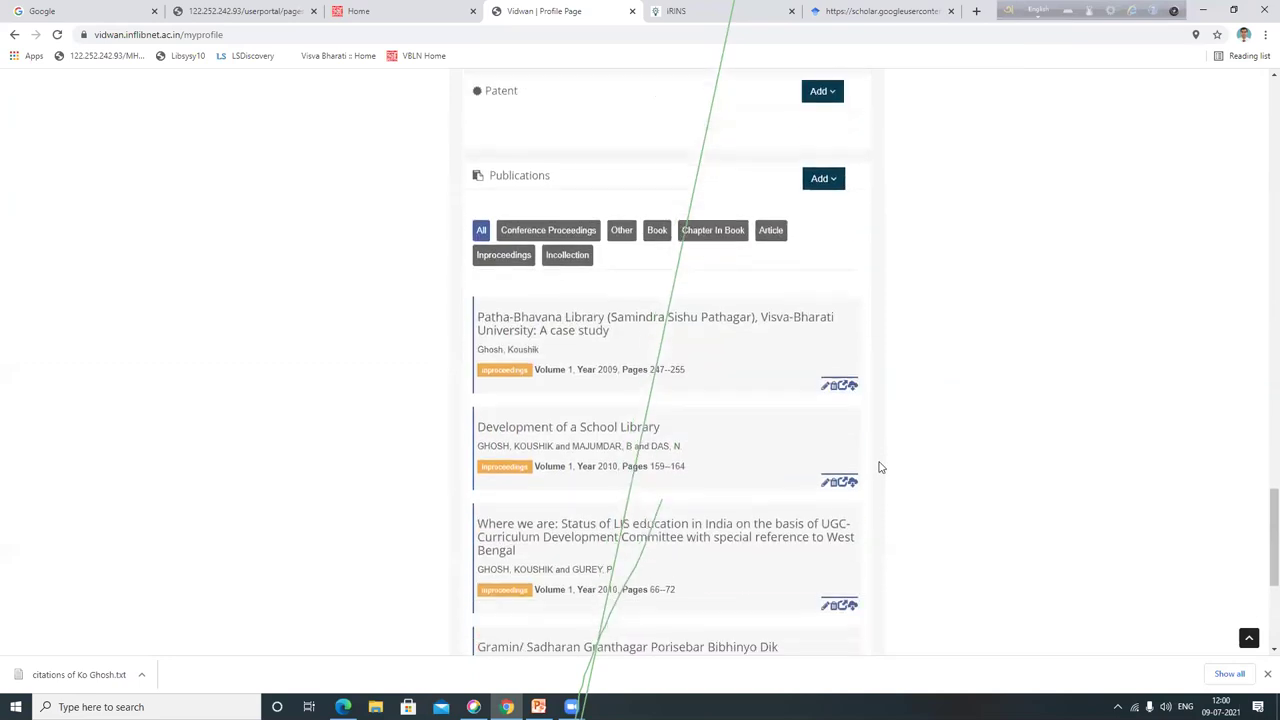
scroll(691, 540, "down", 4)
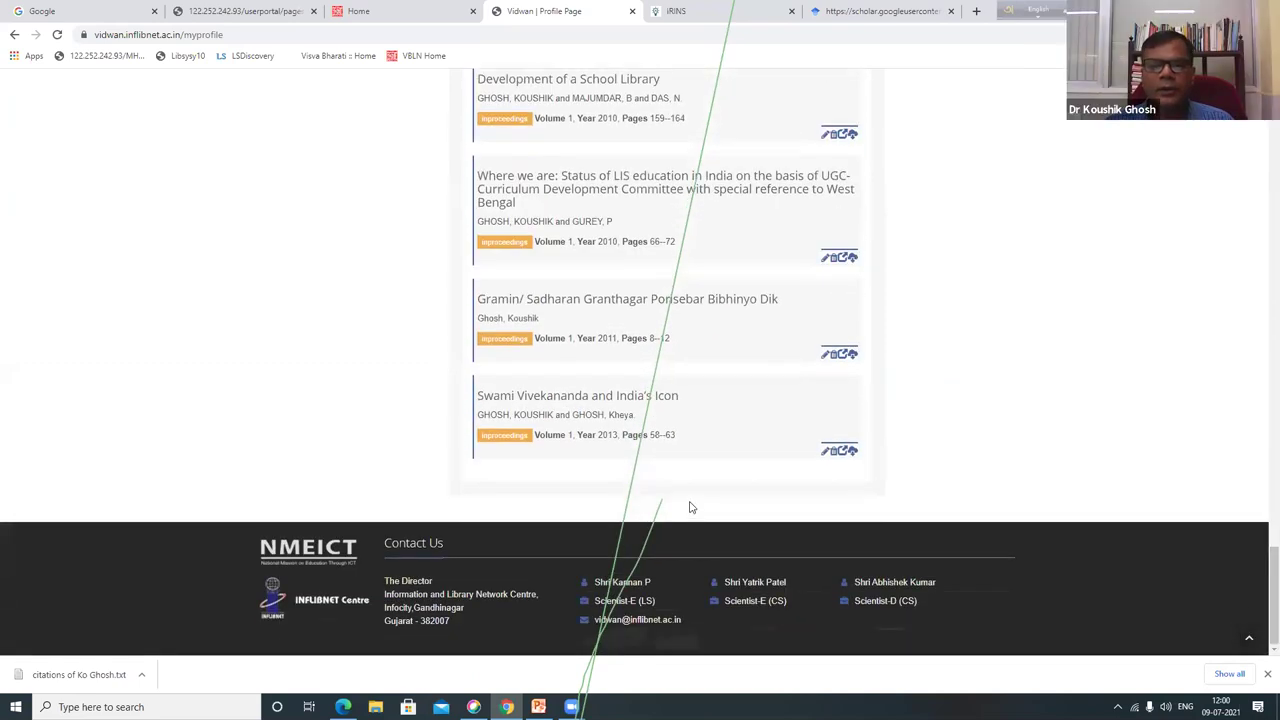
scroll(689, 507, "up", 4)
scroll(689, 507, "up", 3)
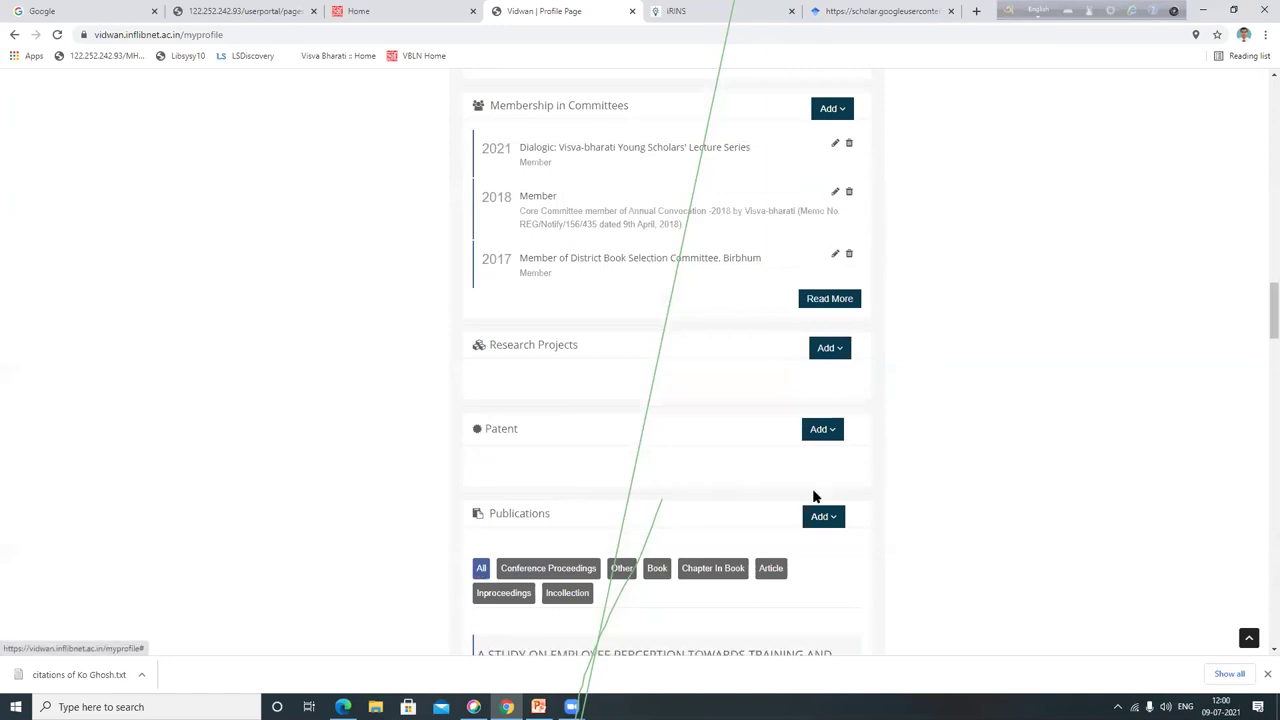
scroll(814, 491, "down", 1)
scroll(827, 500, "down", 10)
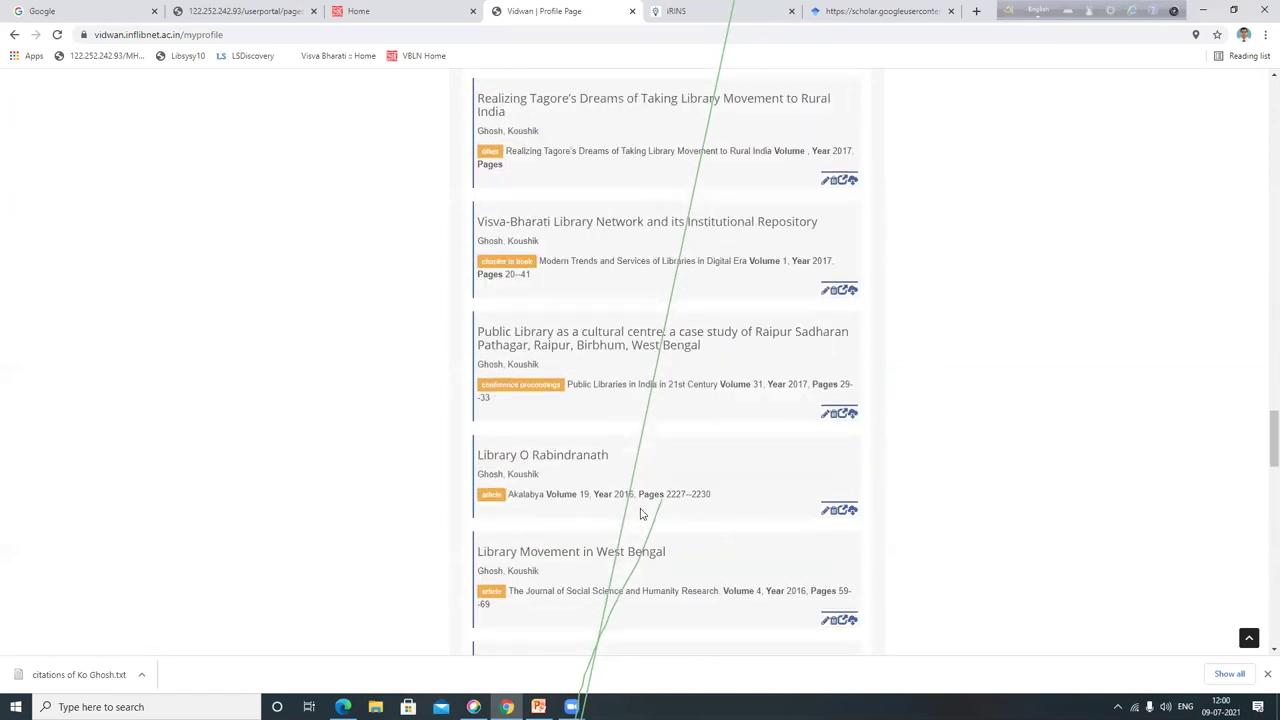
Review the profile's personal, contact and experience sections, the Profile Progress percentages, and the overall Profile Score.
scroll(700, 505, "up", 5)
scroll(637, 493, "up", 15)
scroll(637, 505, "down", 2)
scroll(740, 514, "down", 5)
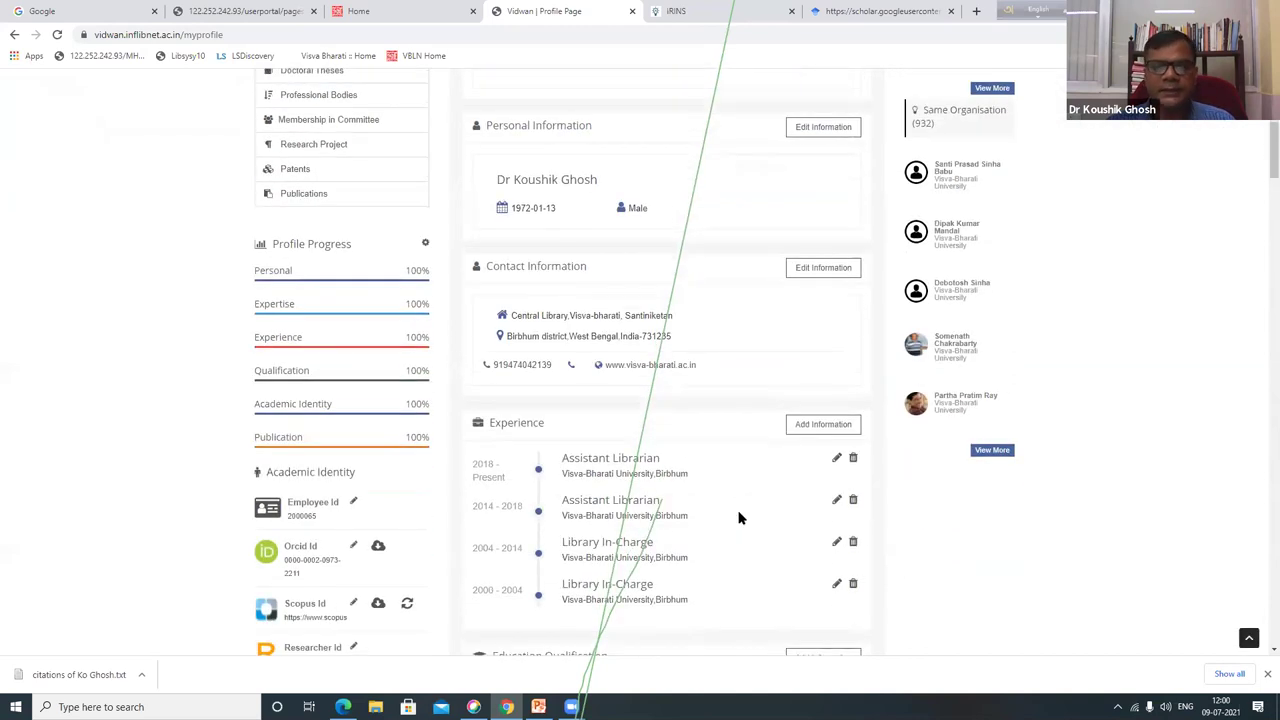
scroll(714, 520, "down", 3)
scroll(463, 537, "up", 5)
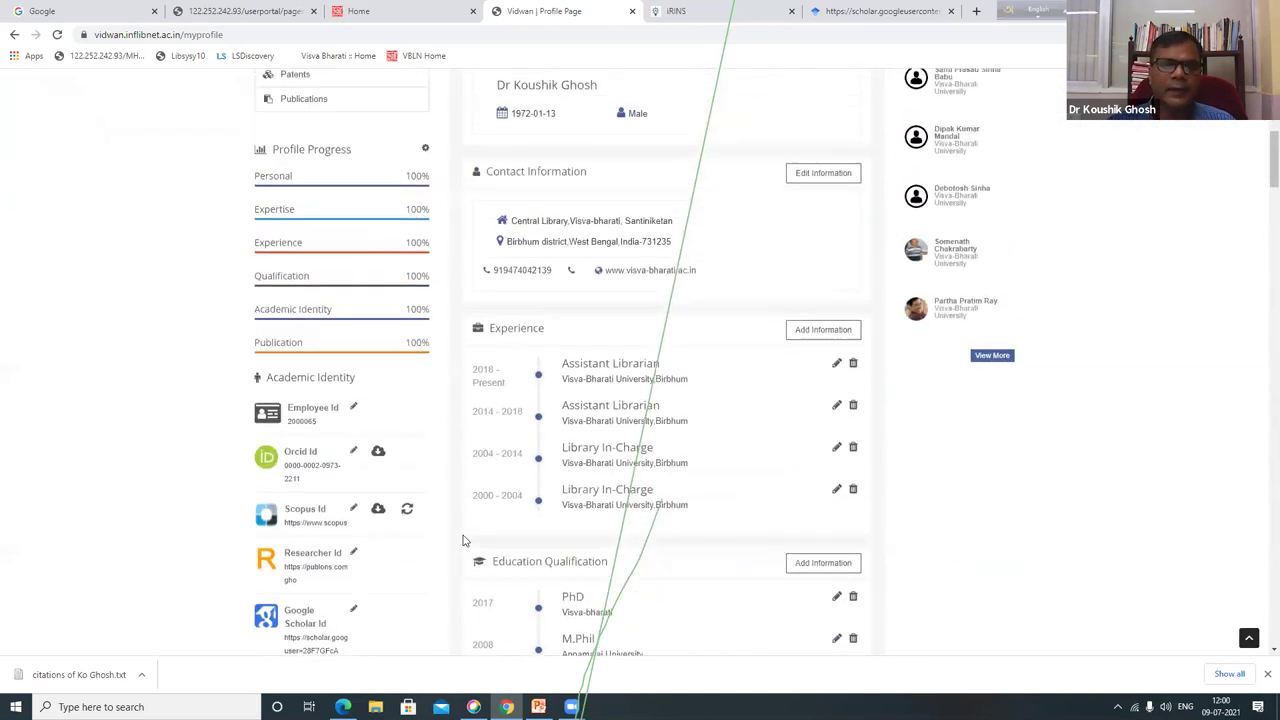
scroll(461, 541, "up", 4)
scroll(430, 534, "down", 1)
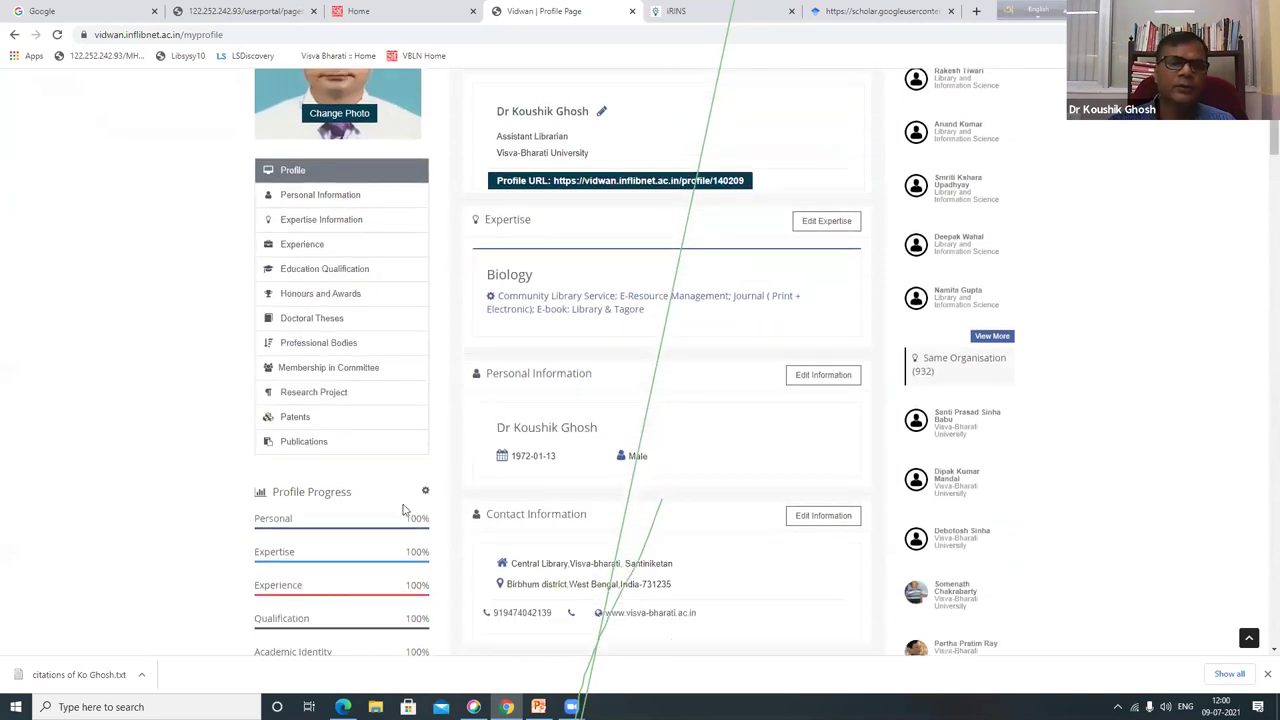
scroll(367, 445, "down", 3)
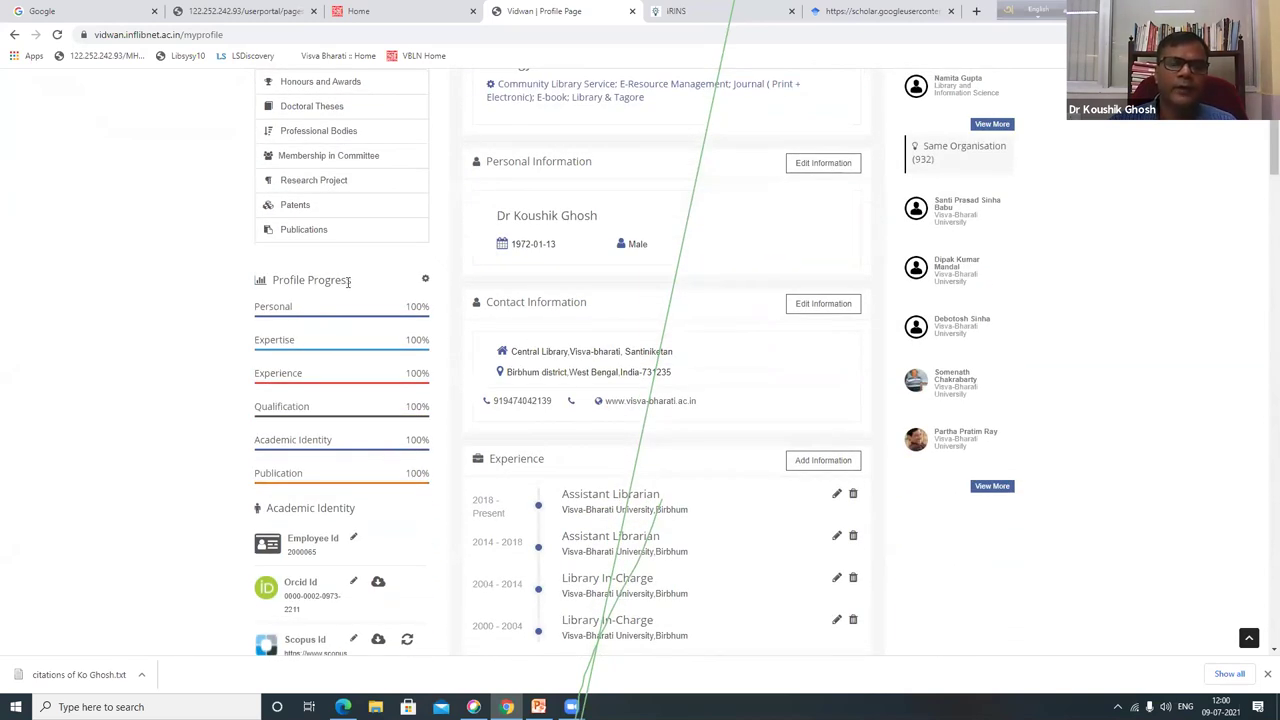
scroll(360, 300, "down", 1)
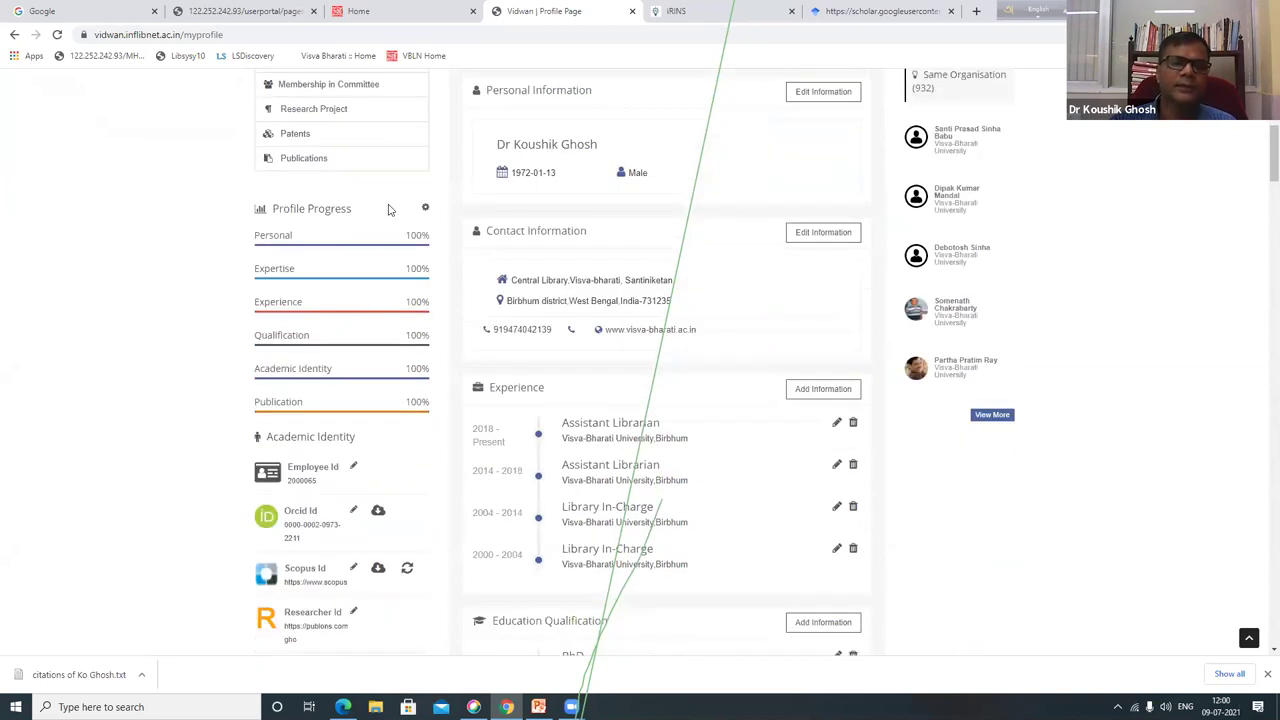
scroll(409, 285, "down", 1)
scroll(560, 310, "up", 7)
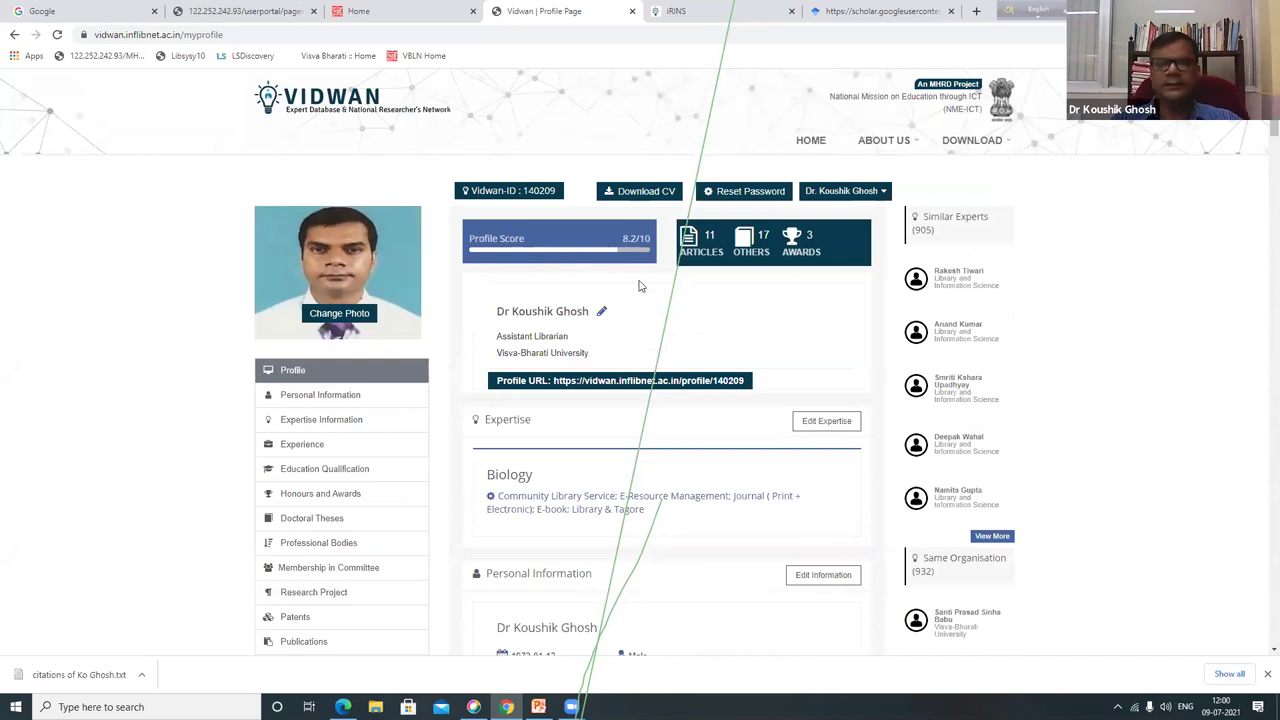
Open the Academic Identity section for editing and review its Employee, Orcid, Scopus, Researcher, Google Scholar and Microsoft Academic ID fields.
scroll(623, 300, "down", 3)
scroll(464, 331, "down", 5)
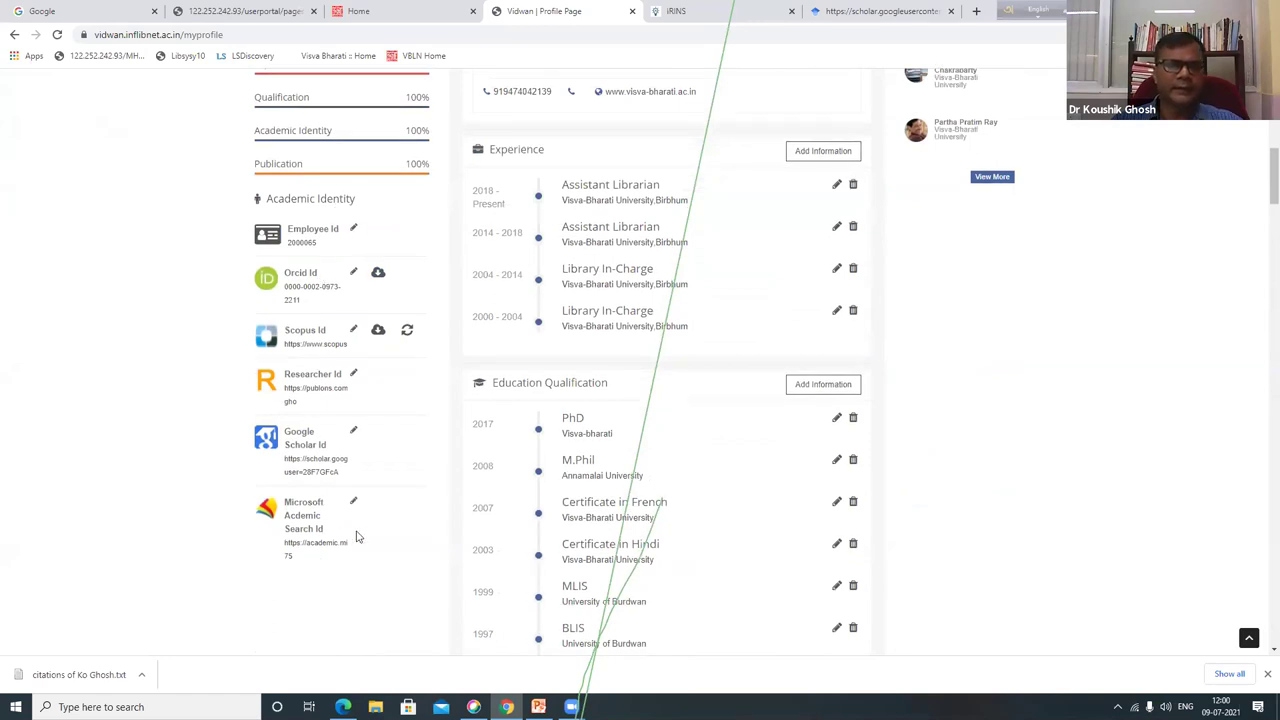
scroll(763, 420, "down", 1)
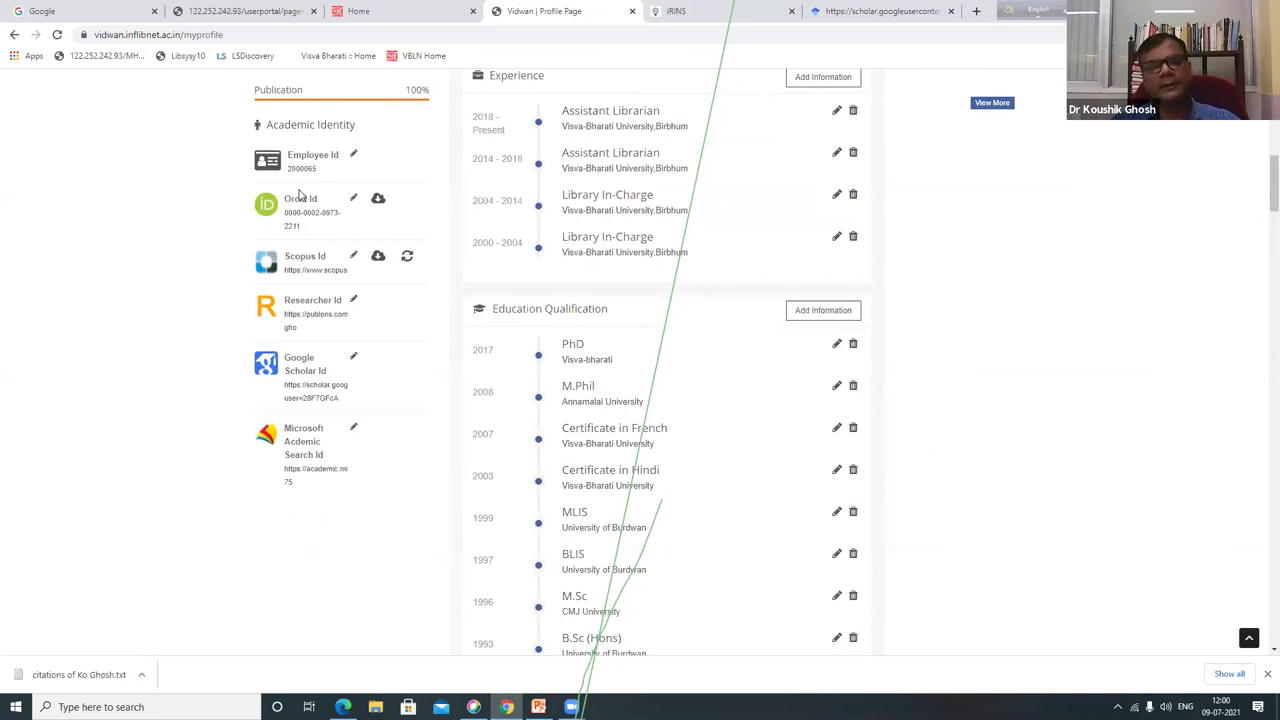
left_click(356, 155)
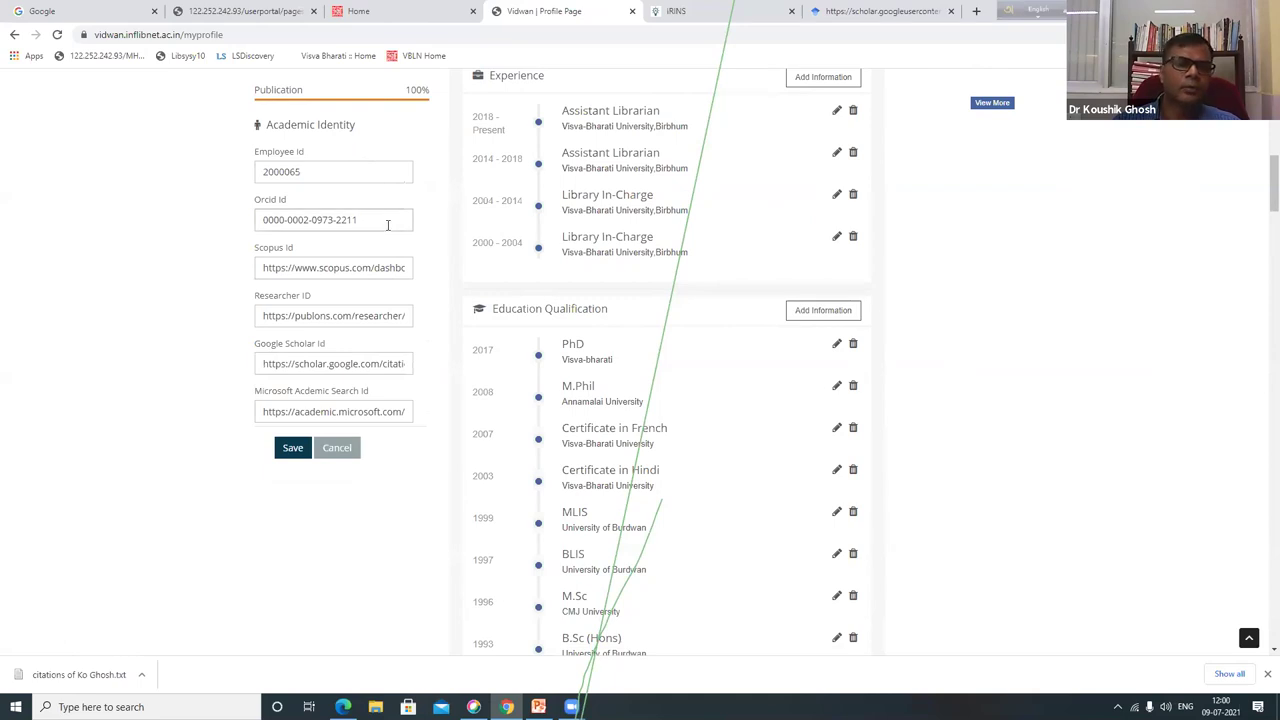
left_click(304, 451)
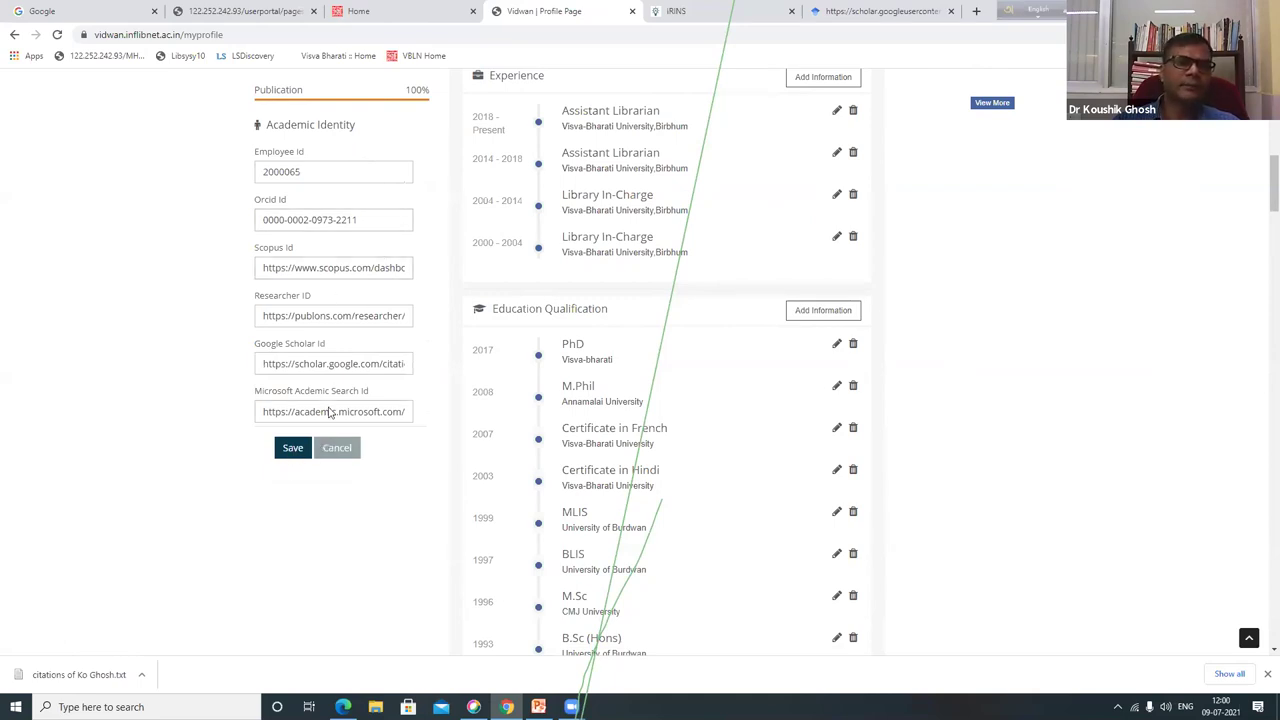
Save the Academic Identity section with its Employee, Orcid, Scopus, Researcher, Google Scholar and Microsoft Academic IDs.
left_click(292, 450)
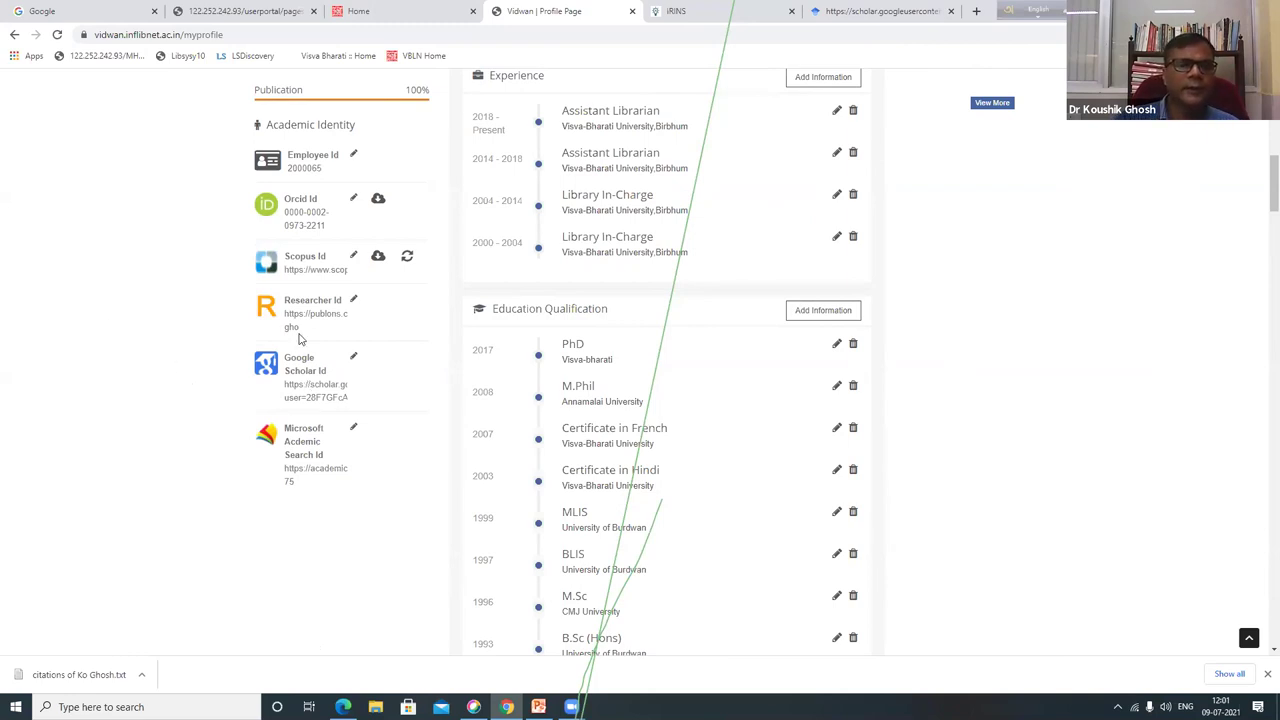
scroll(345, 428, "down", 1)
scroll(344, 426, "up", 1)
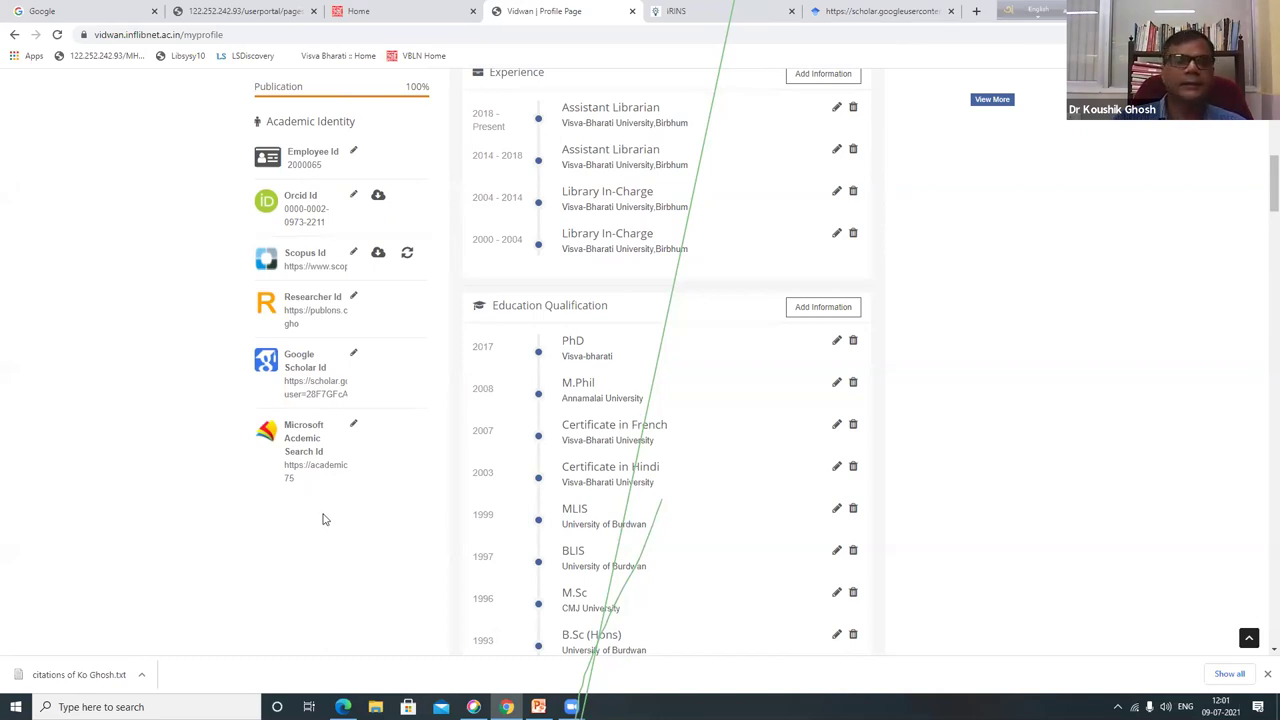
Download the CV generated from the Vidwan profile and open the my_cv.pdf file.
scroll(340, 510, "up", 3)
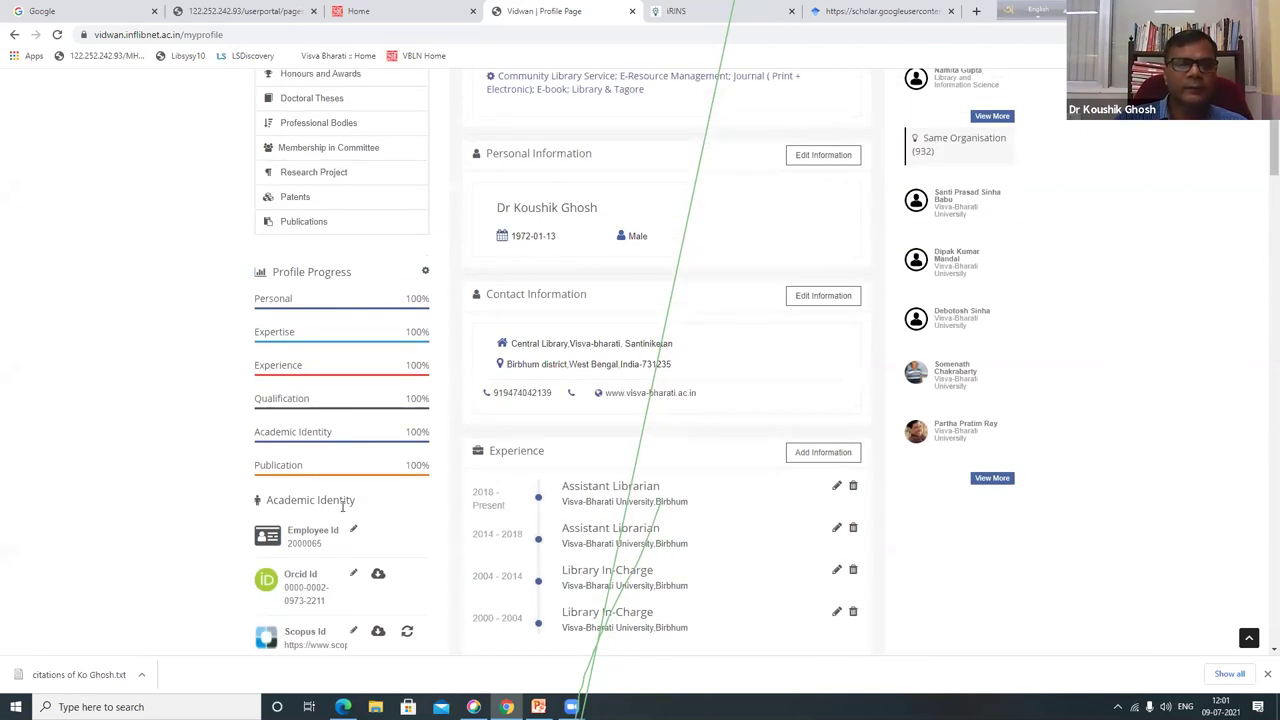
scroll(474, 526, "up", 2)
scroll(474, 526, "up", 1)
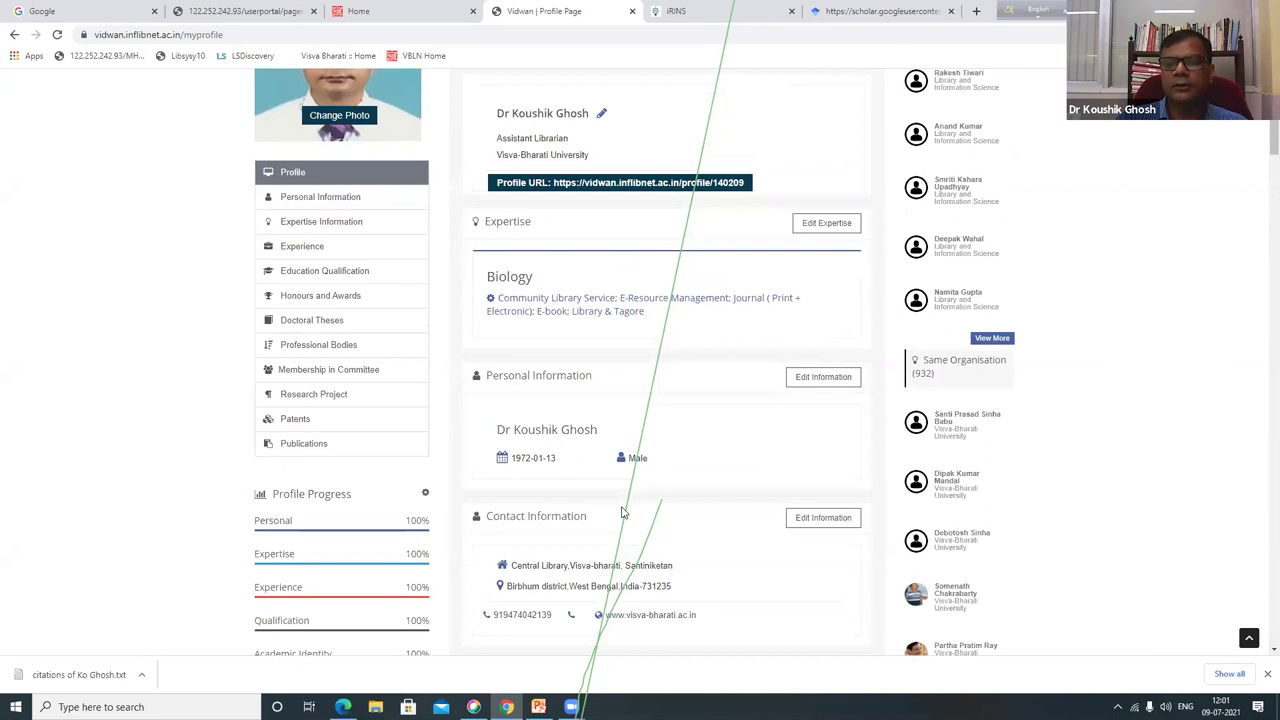
scroll(617, 515, "up", 2)
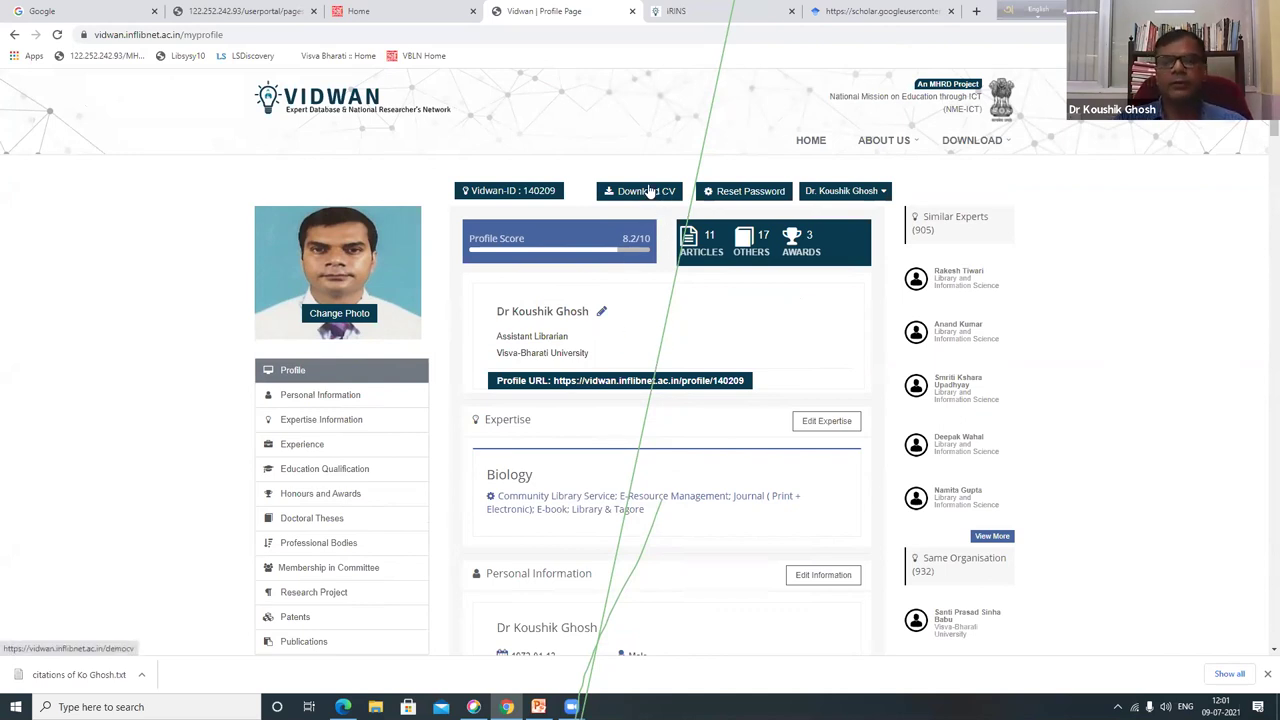
scroll(645, 404, "down", 3)
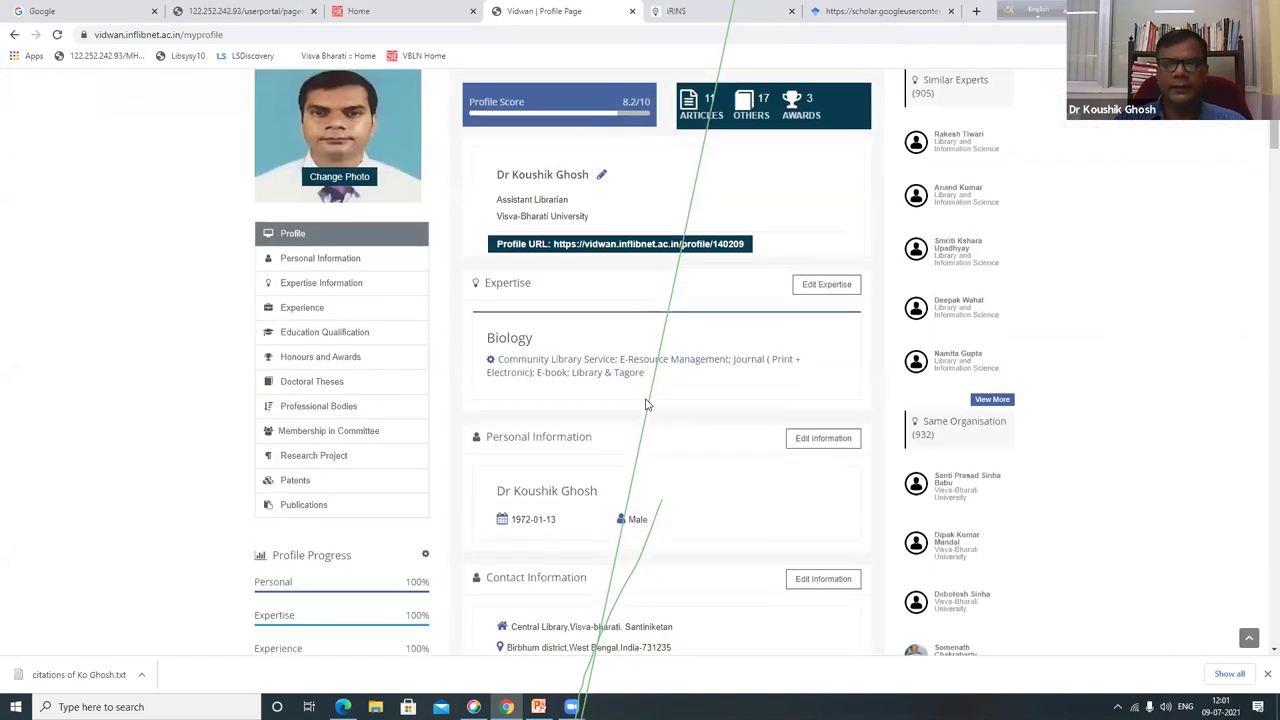
scroll(645, 404, "up", 2)
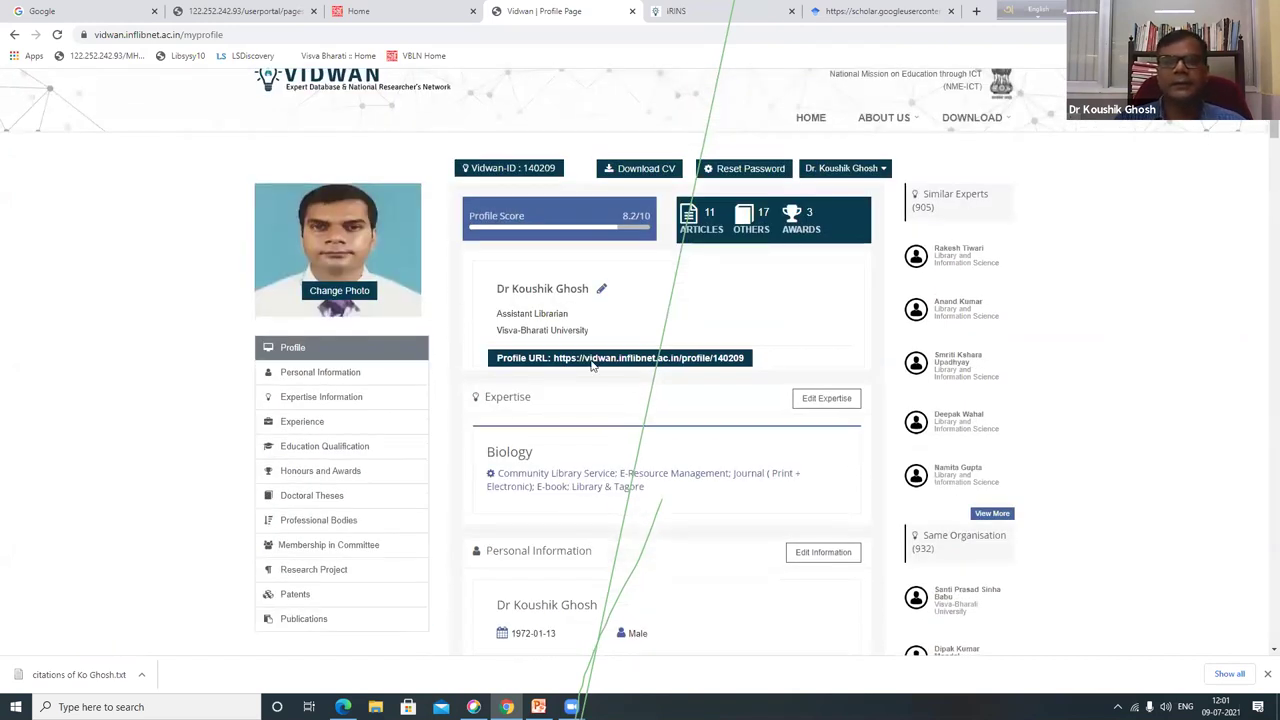
left_click(648, 172)
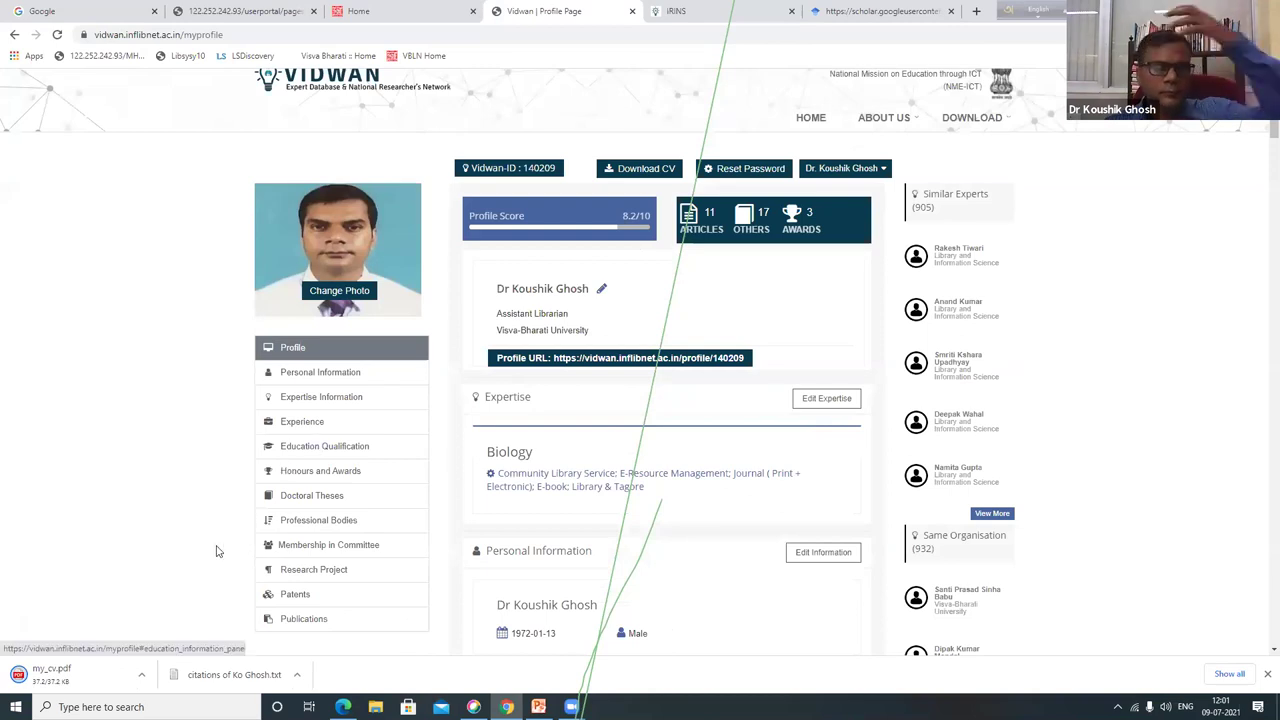
left_click(95, 680)
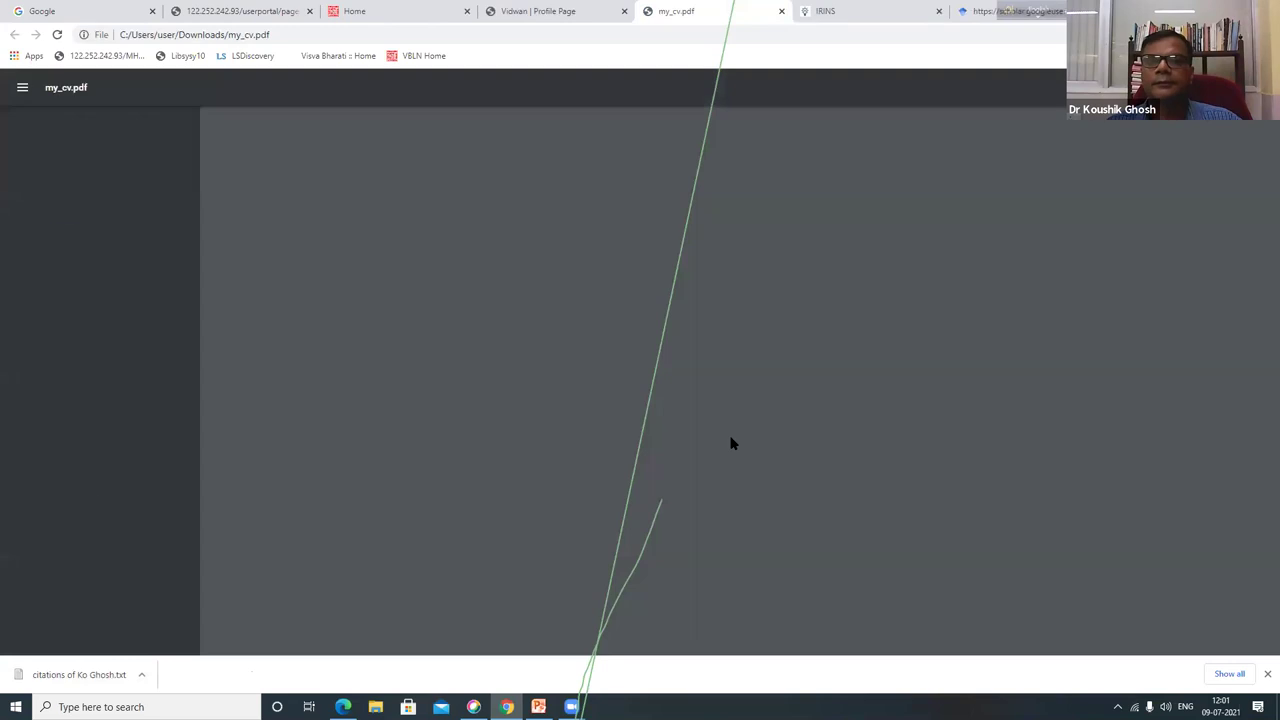
Read through the generated CV, covering its expertise, work experience, education, honours and awards, and publication sections.
scroll(734, 434, "down", 5)
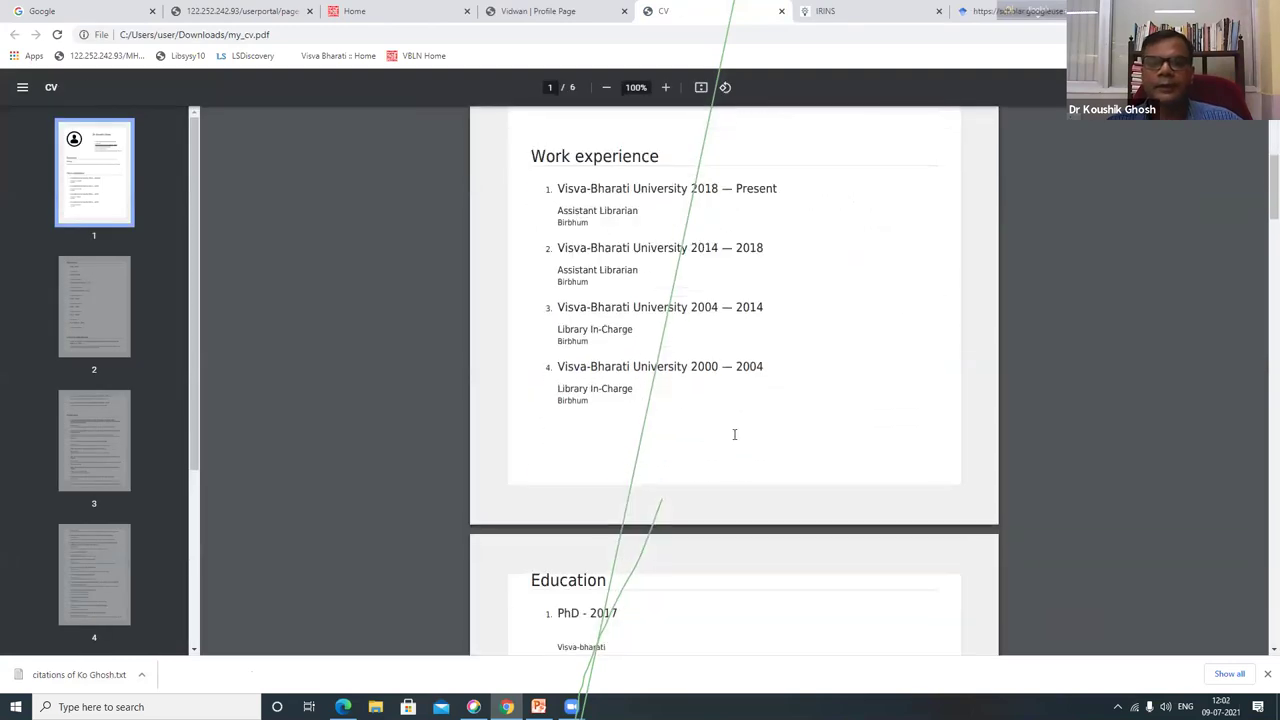
scroll(734, 434, "down", 6)
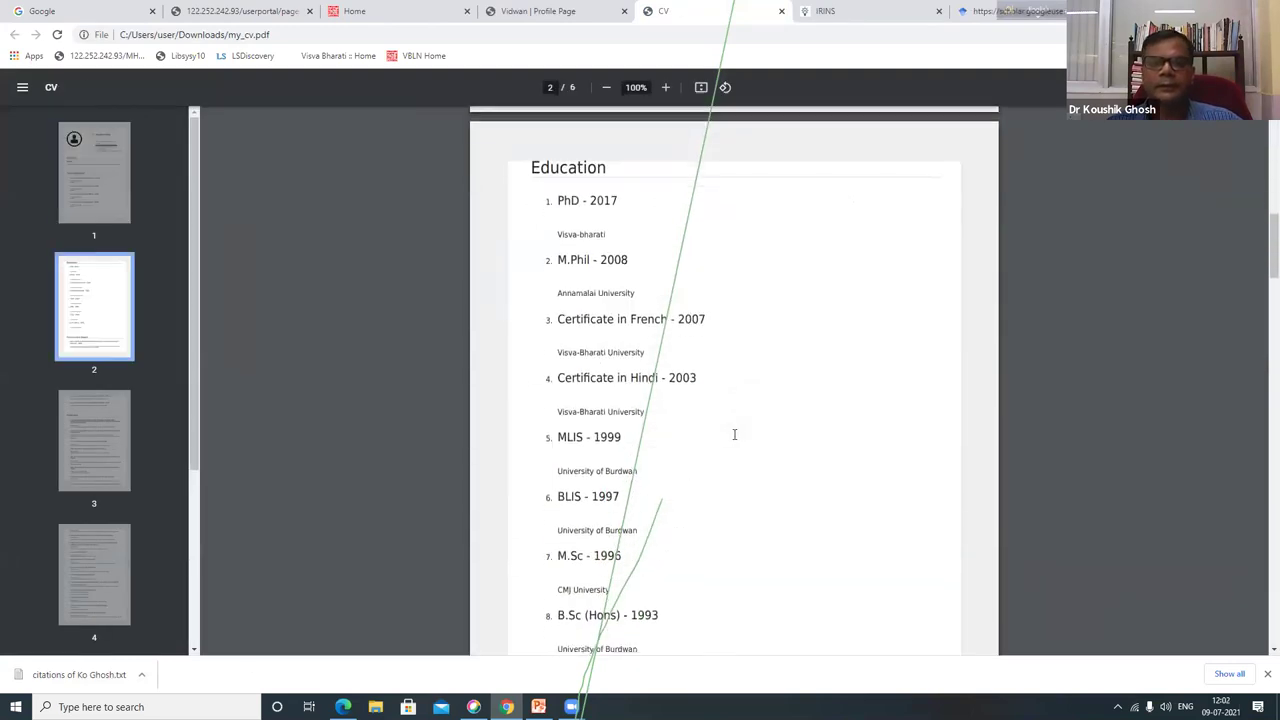
scroll(734, 434, "down", 6)
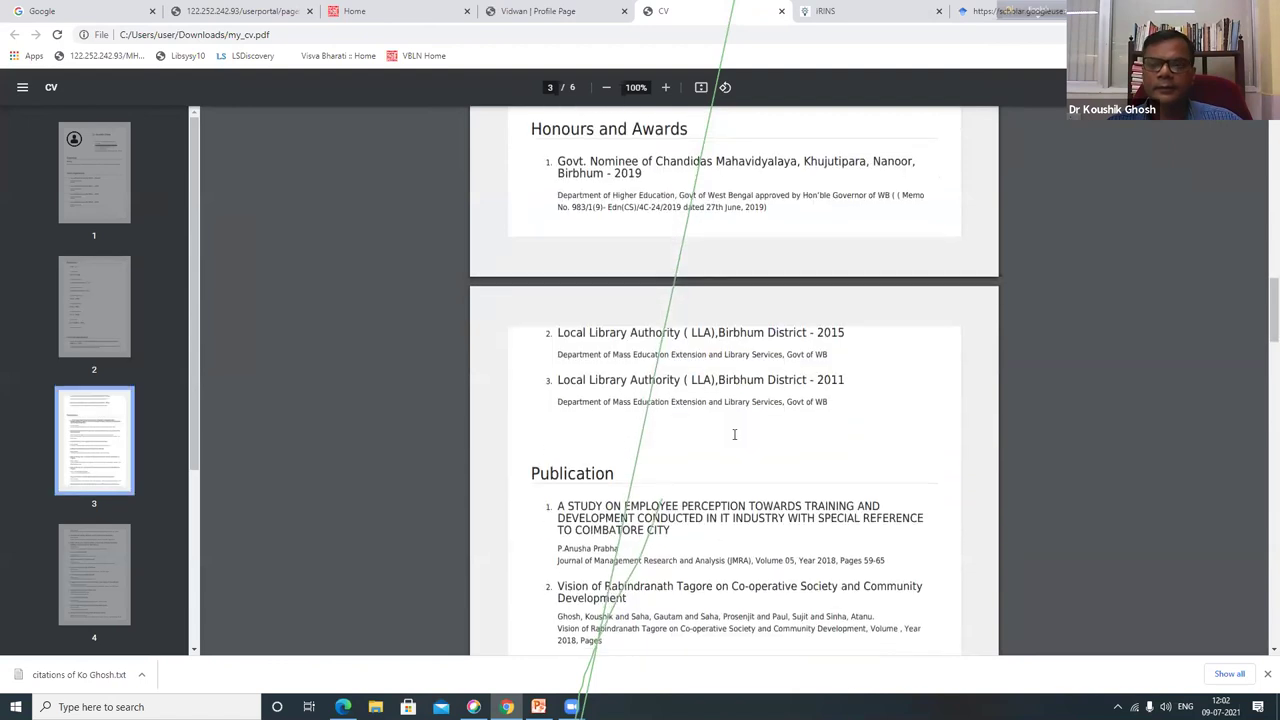
scroll(734, 434, "down", 6)
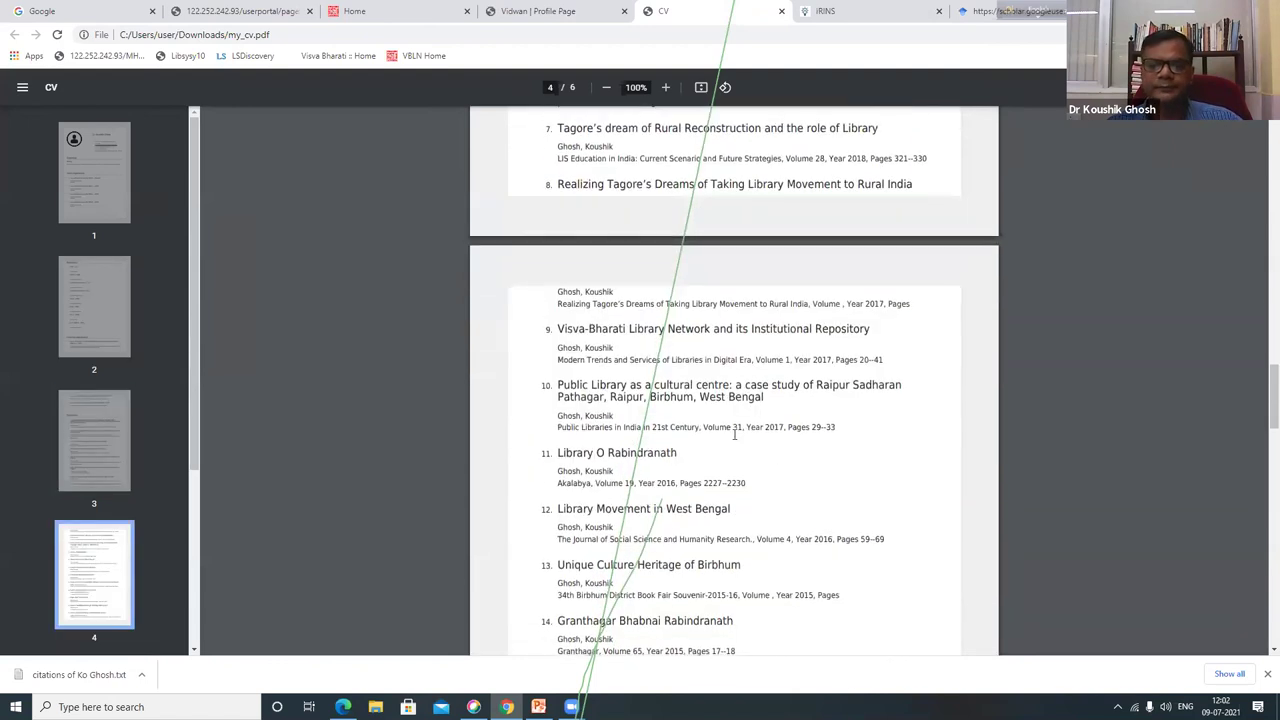
scroll(734, 434, "down", 6)
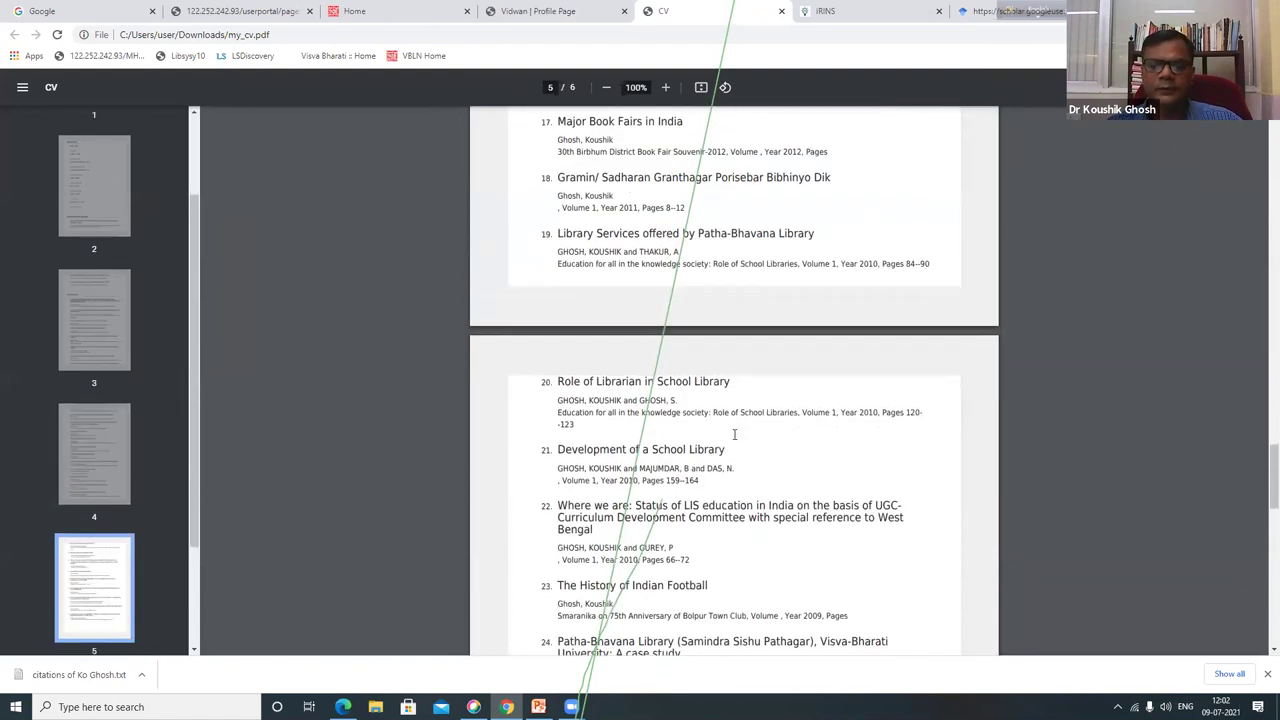
scroll(734, 434, "down", 6)
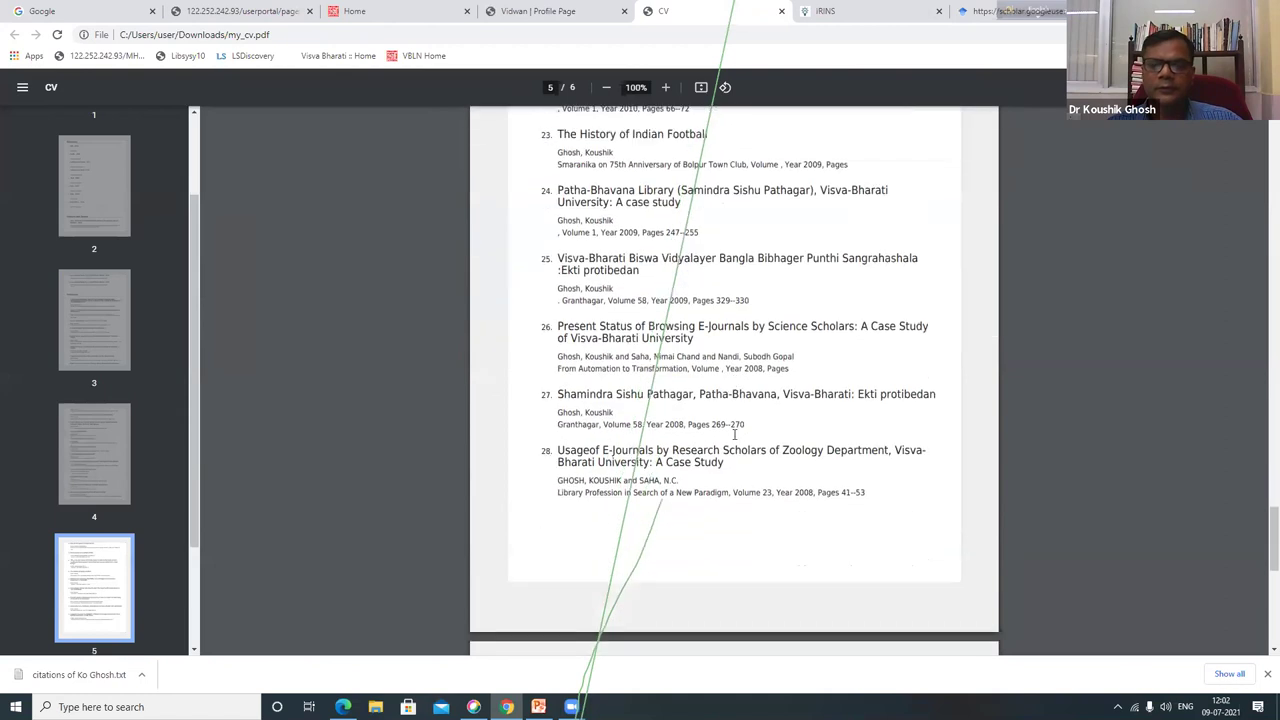
scroll(736, 396, "up", 18)
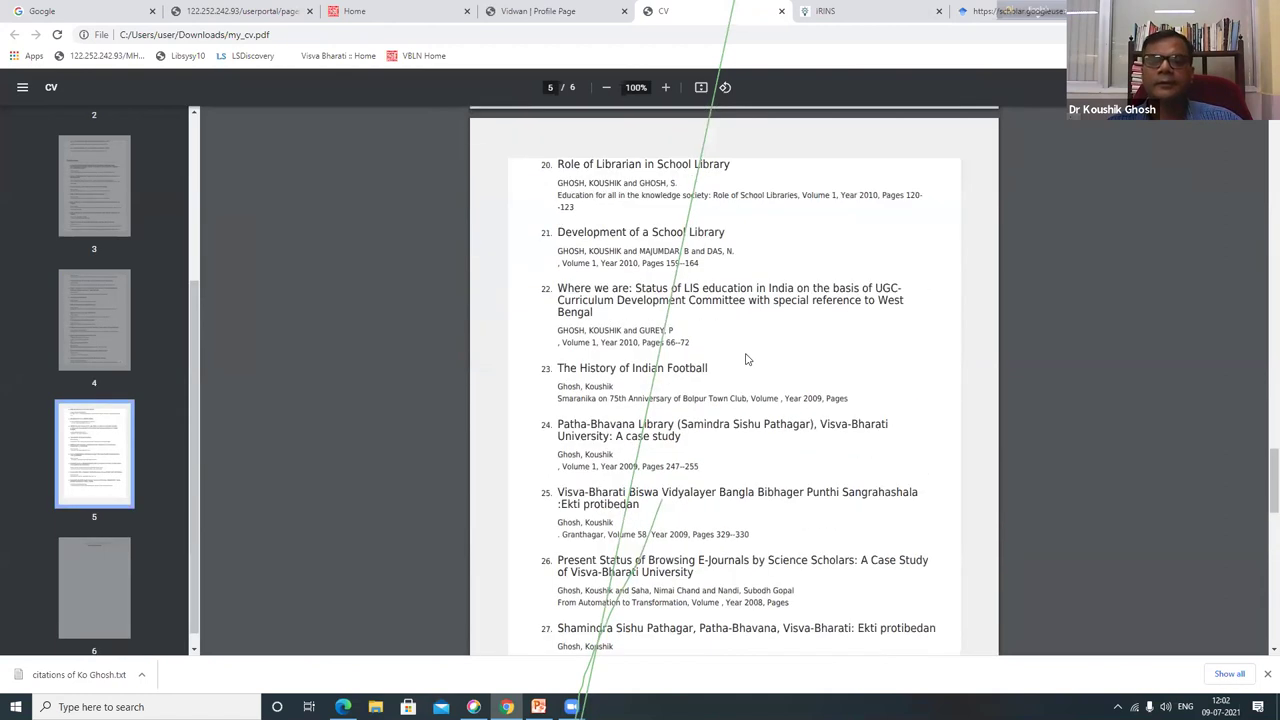
scroll(745, 357, "up", 15)
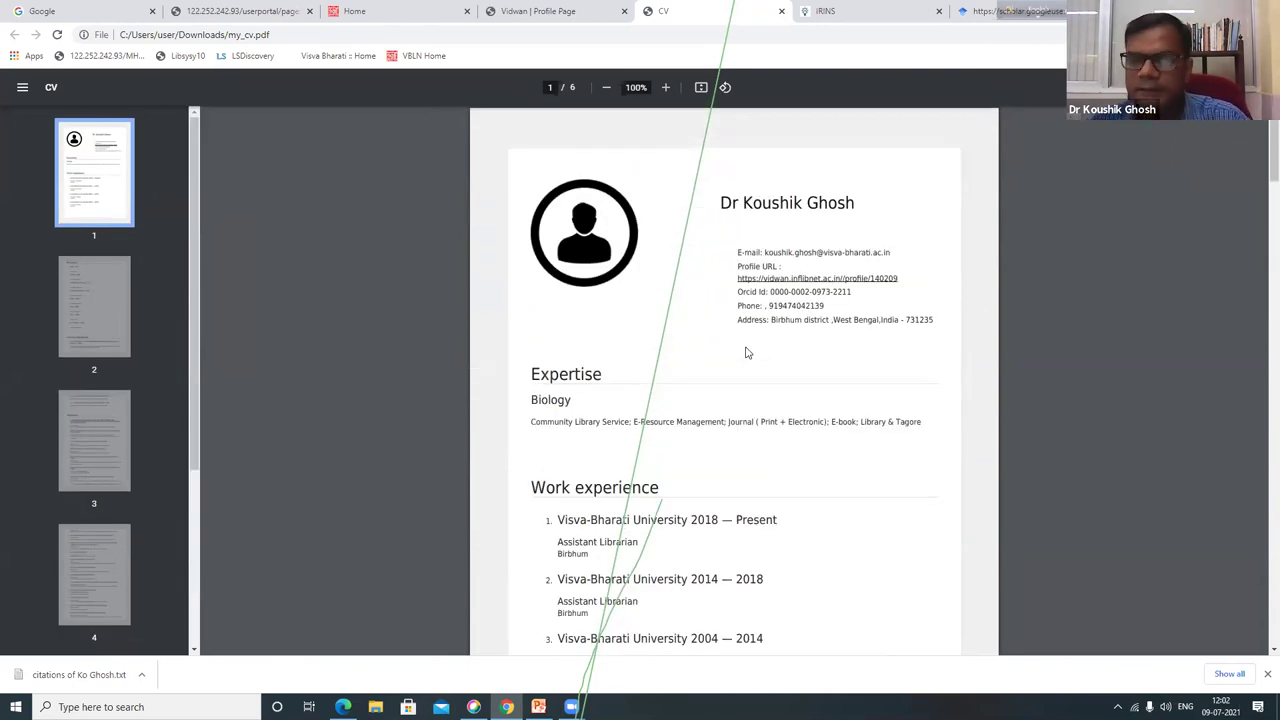
Return to the Vidwan profile page and review its information sections, Profile Progress, Same Organisation list and Publications.
left_click(573, 12)
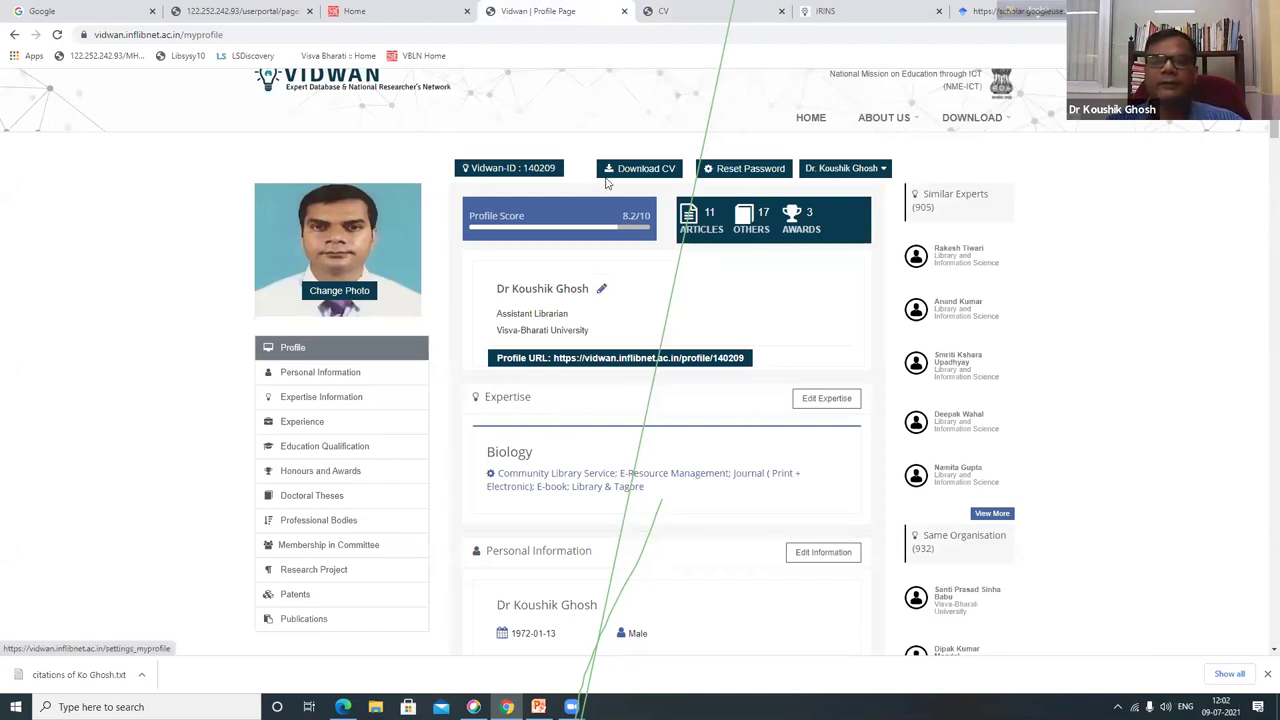
scroll(712, 478, "down", 1)
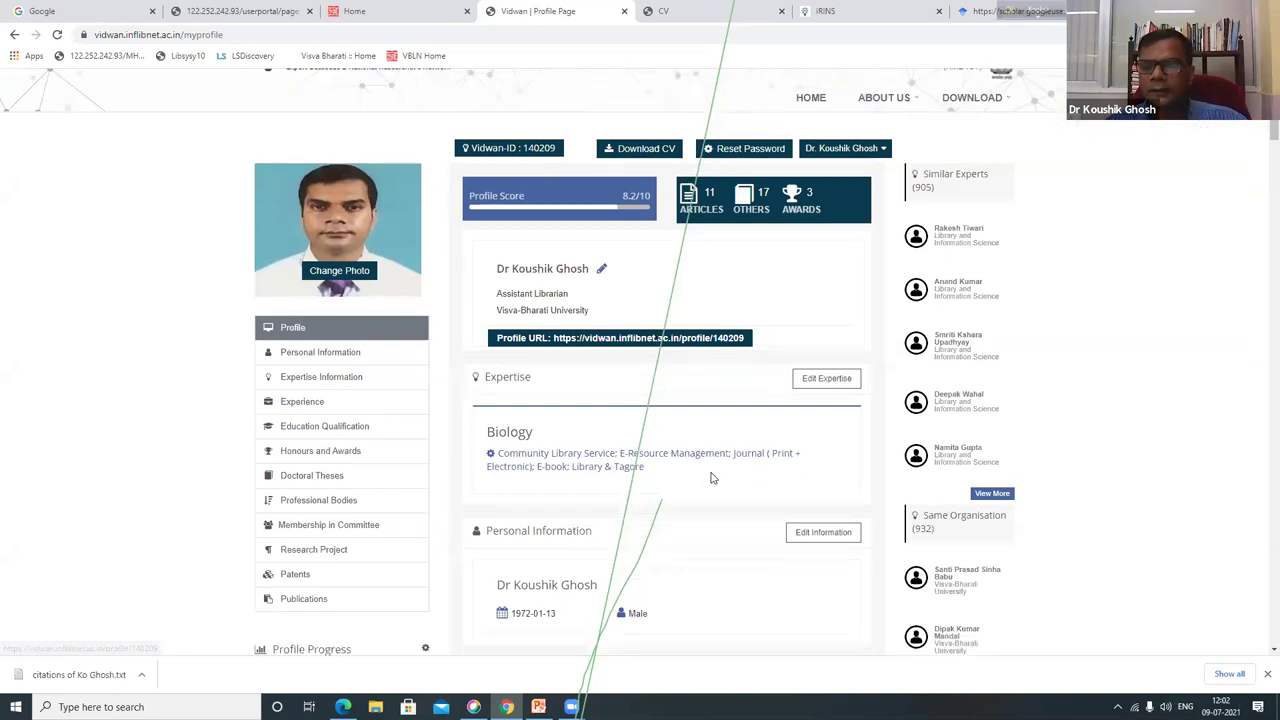
scroll(711, 478, "down", 7)
scroll(712, 475, "up", 2)
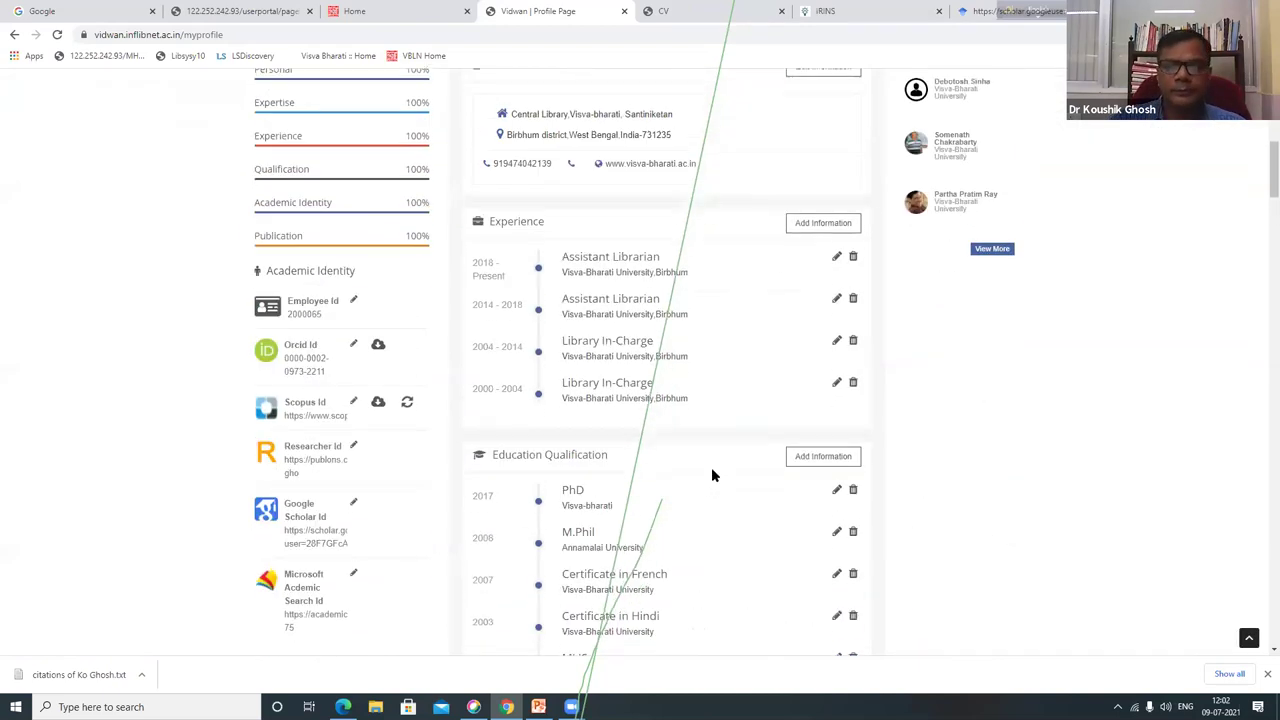
scroll(711, 475, "up", 4)
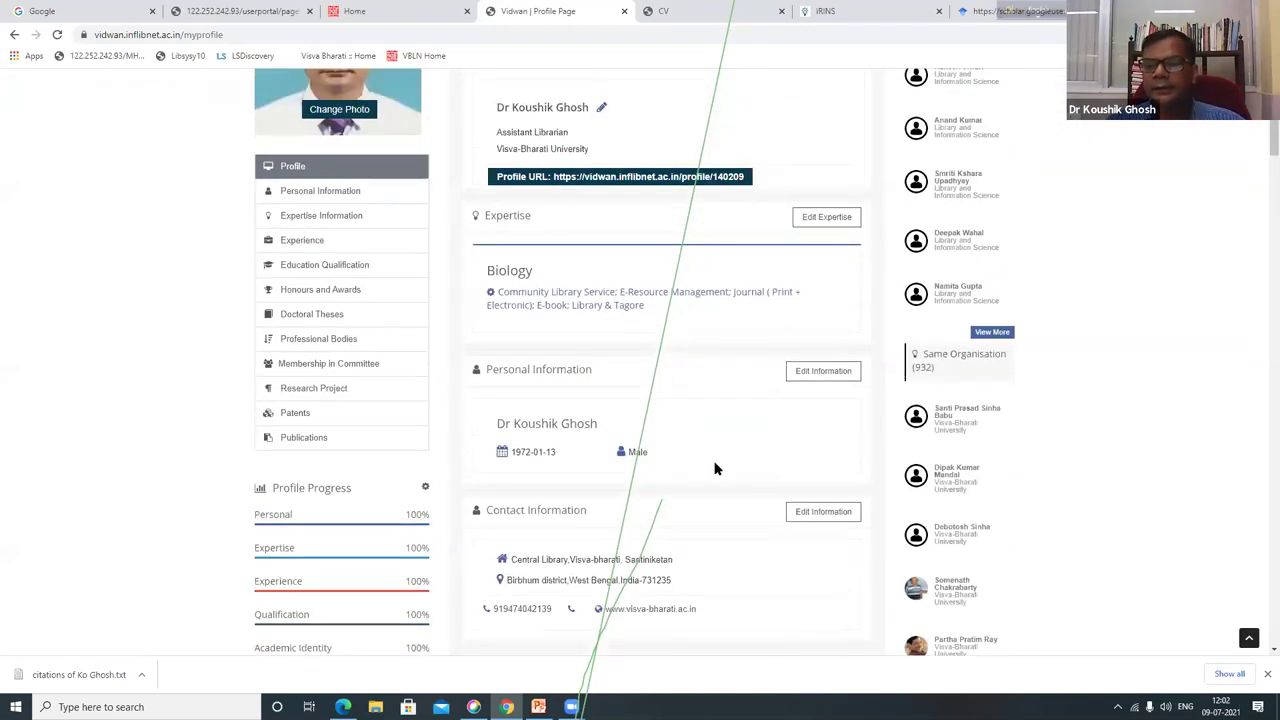
scroll(715, 468, "down", 1)
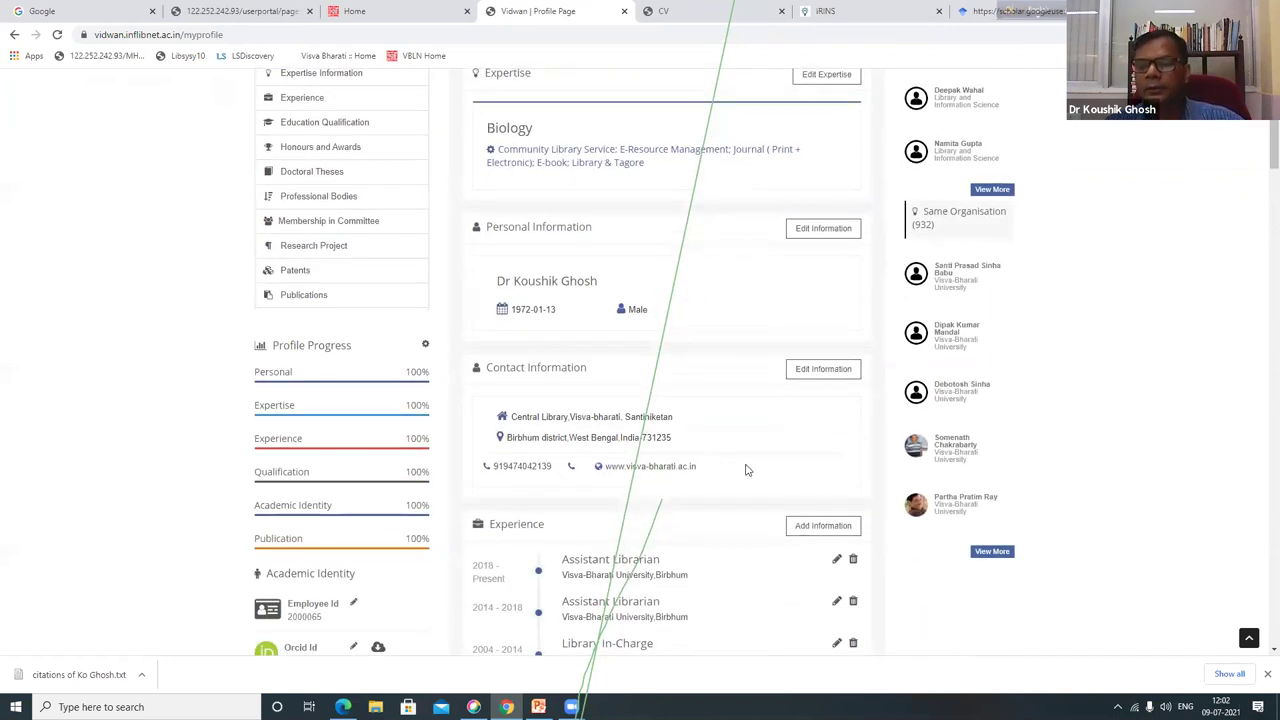
scroll(760, 440, "up", 1)
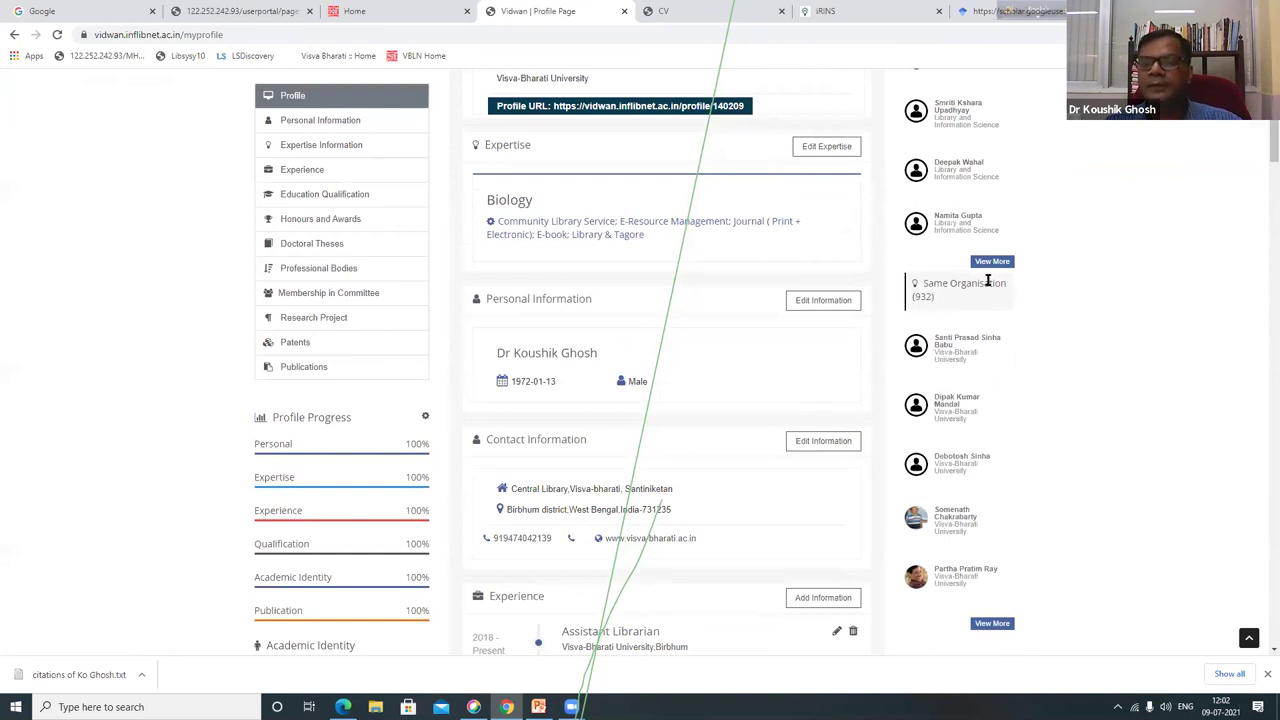
scroll(989, 285, "down", 1)
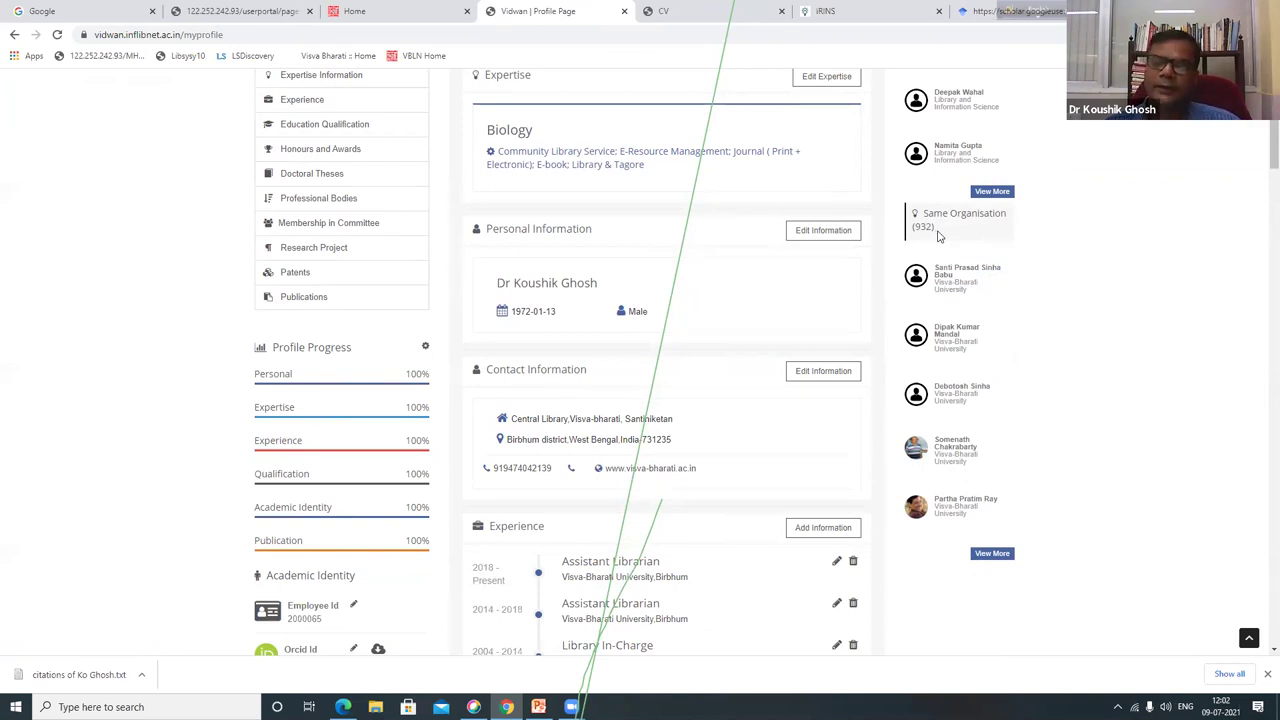
scroll(625, 392, "down", 5)
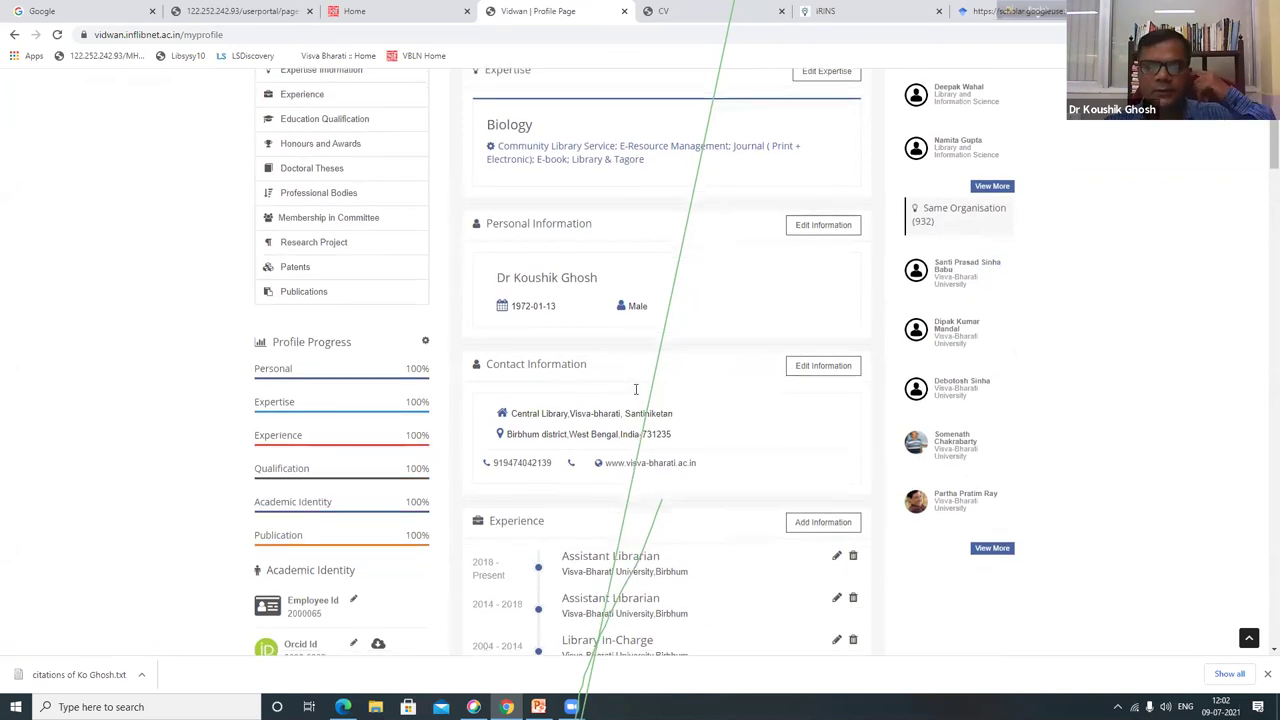
scroll(633, 395, "down", 15)
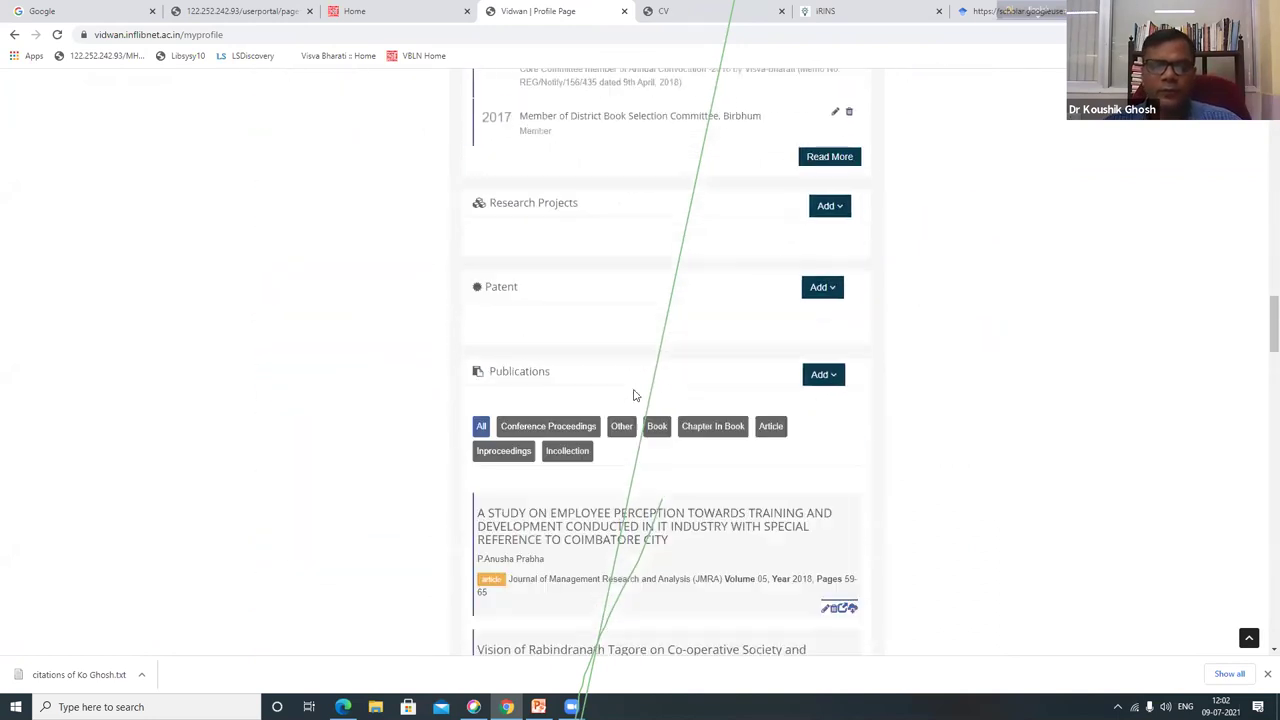
scroll(628, 435, "up", 20)
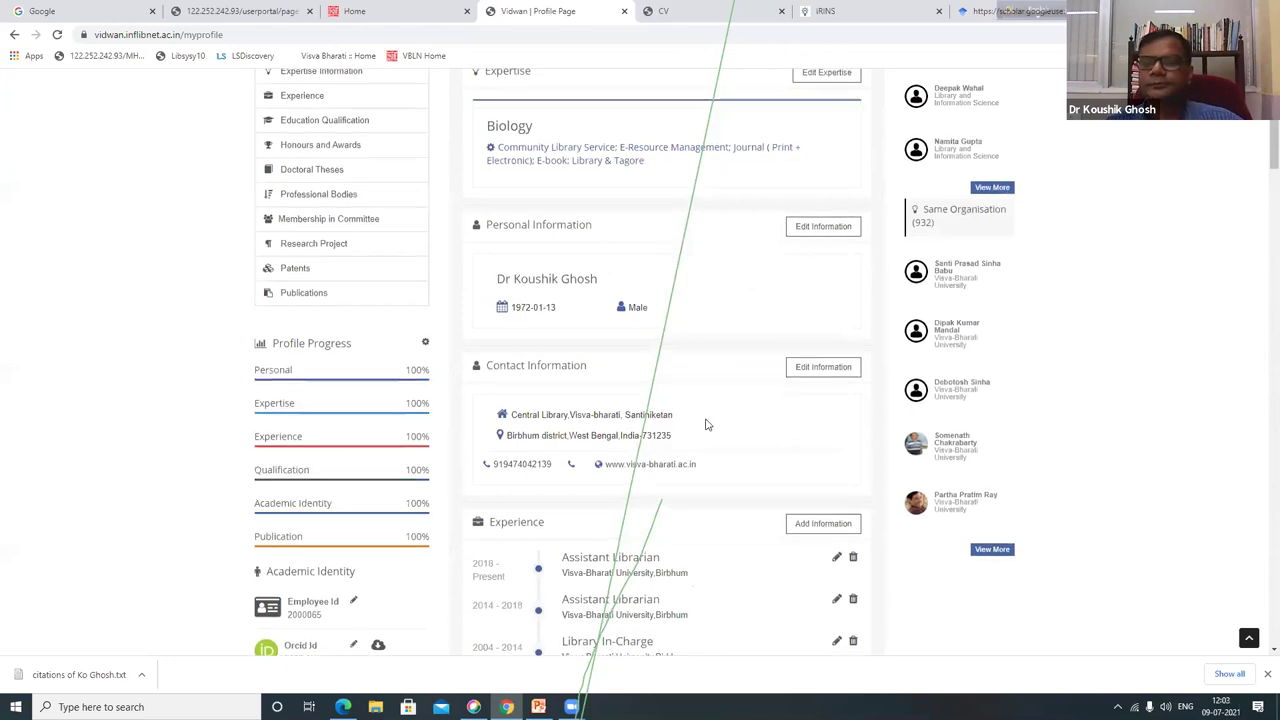
scroll(706, 423, "up", 4)
mouse_move(890, 152)
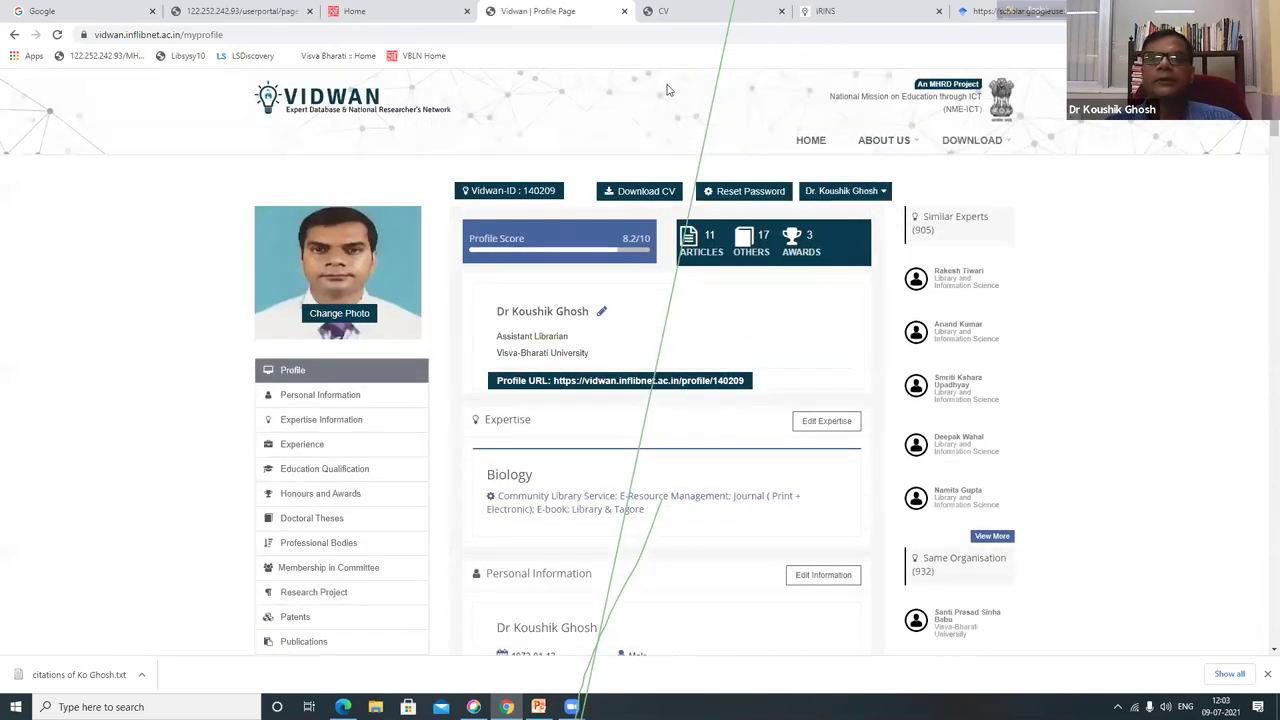
Switch to the IRINS site and examine its About IRINS text, subject categories, overall statistics, faculty counts and Publication Venue section.
left_click(843, 14)
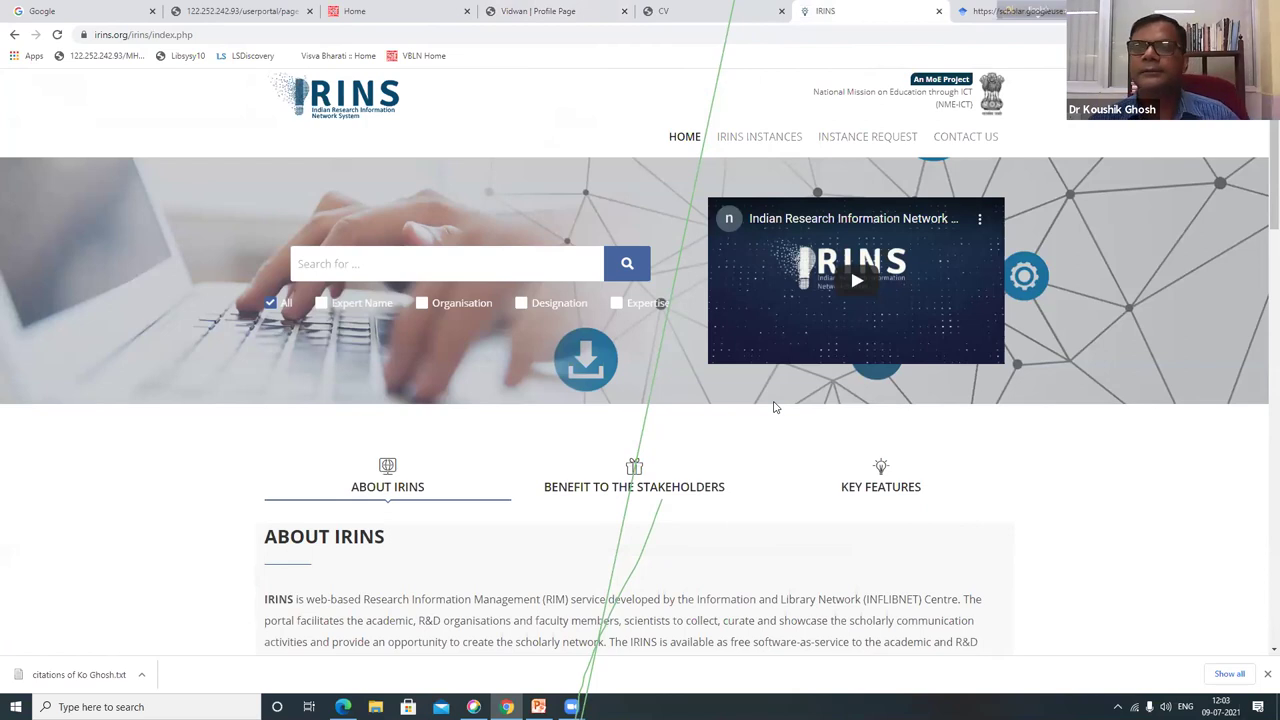
scroll(453, 372, "down", 2)
scroll(453, 372, "down", 3)
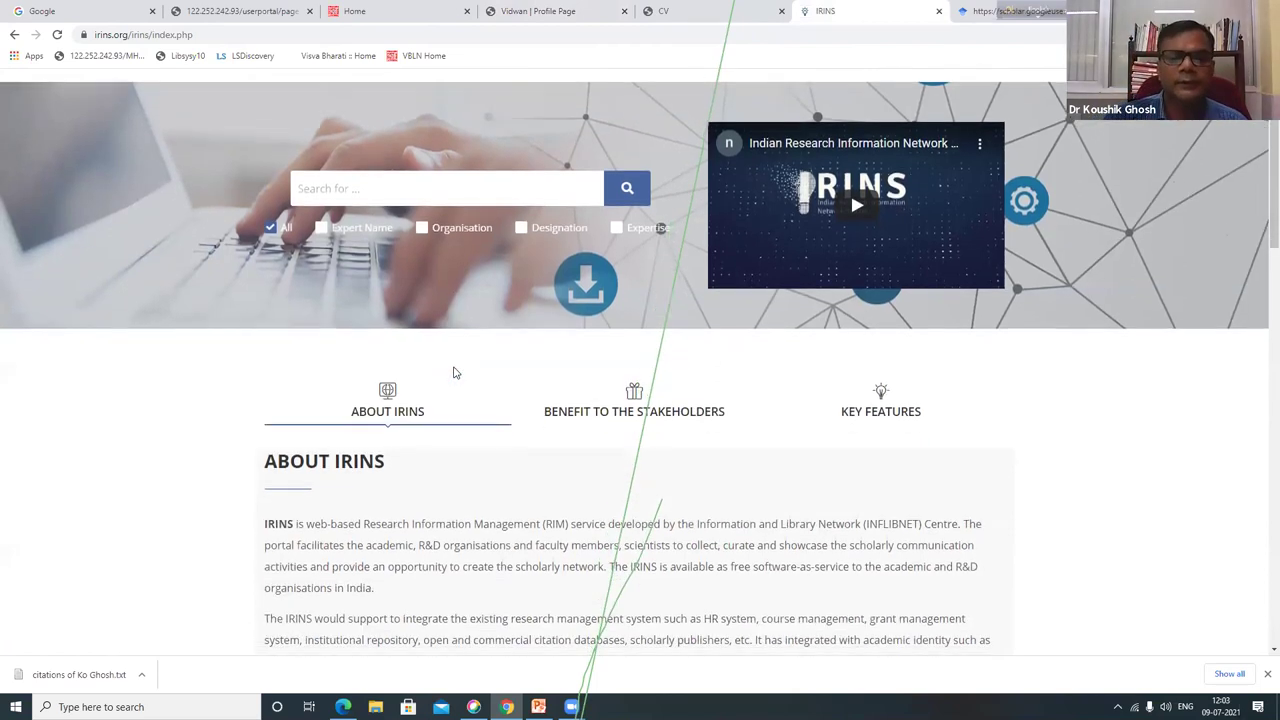
scroll(453, 373, "down", 5)
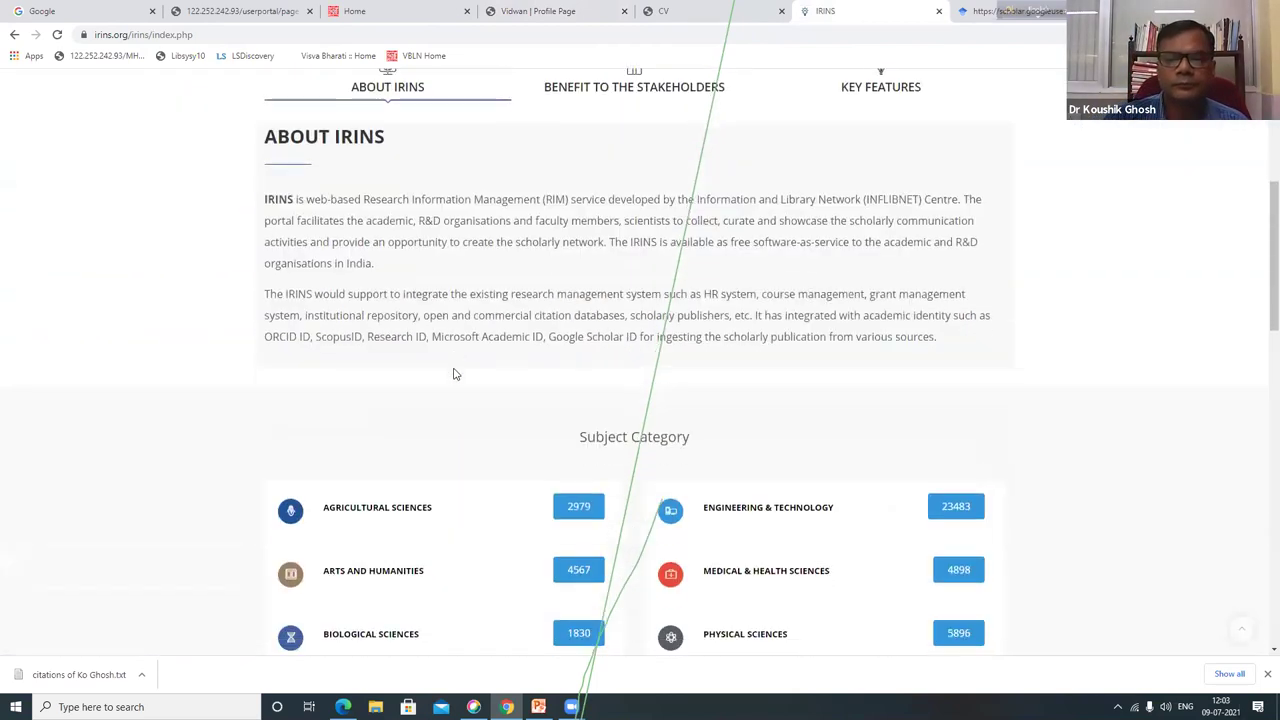
scroll(454, 375, "down", 2)
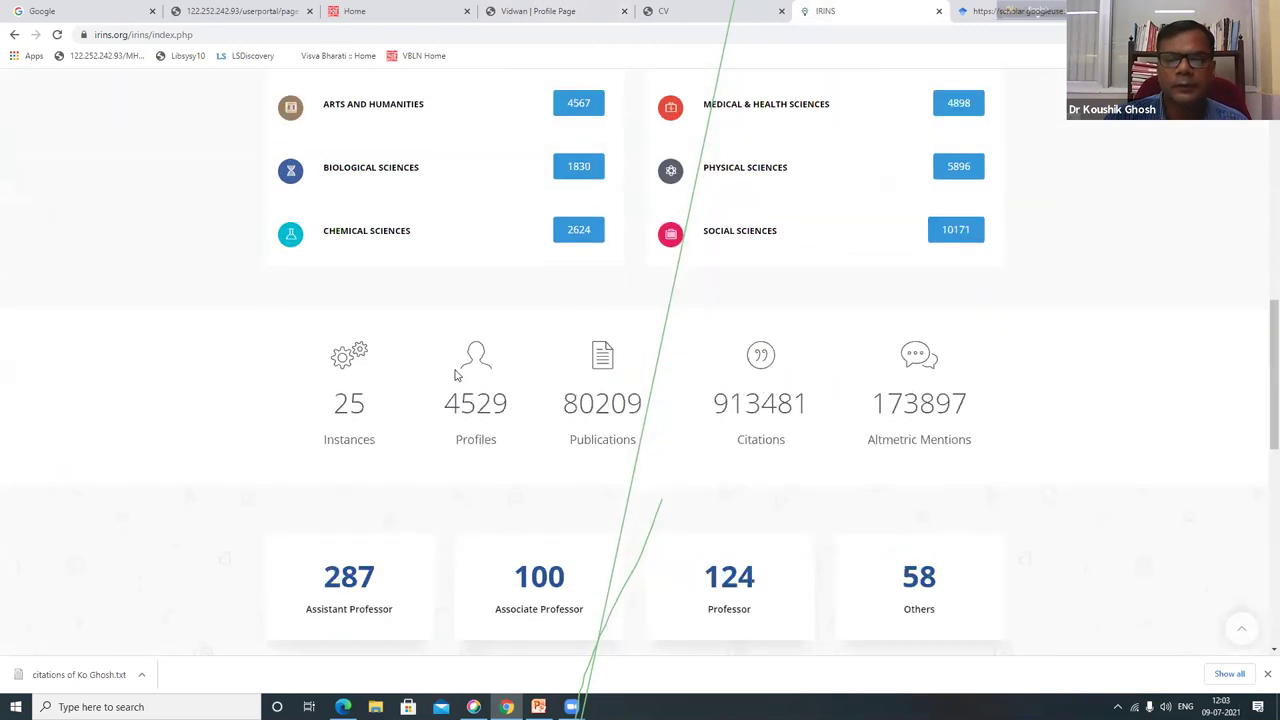
scroll(549, 288, "down", 1)
scroll(549, 288, "down", 1)
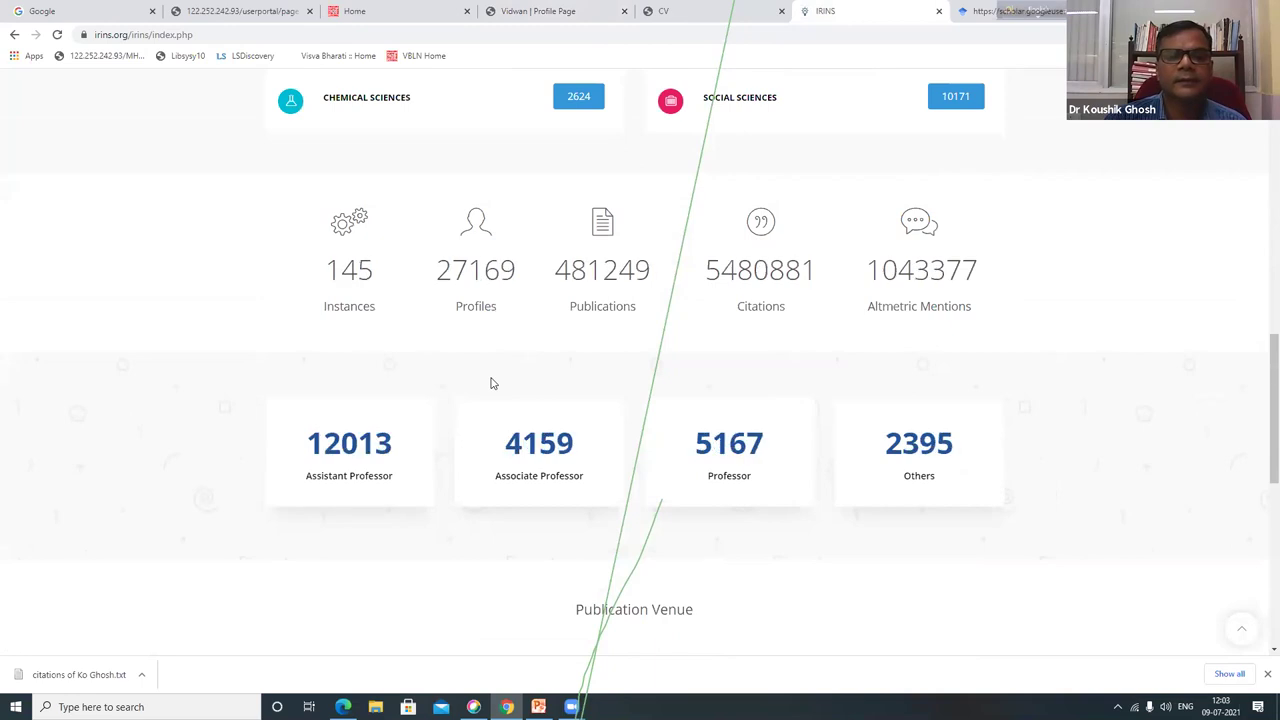
scroll(488, 395, "down", 1)
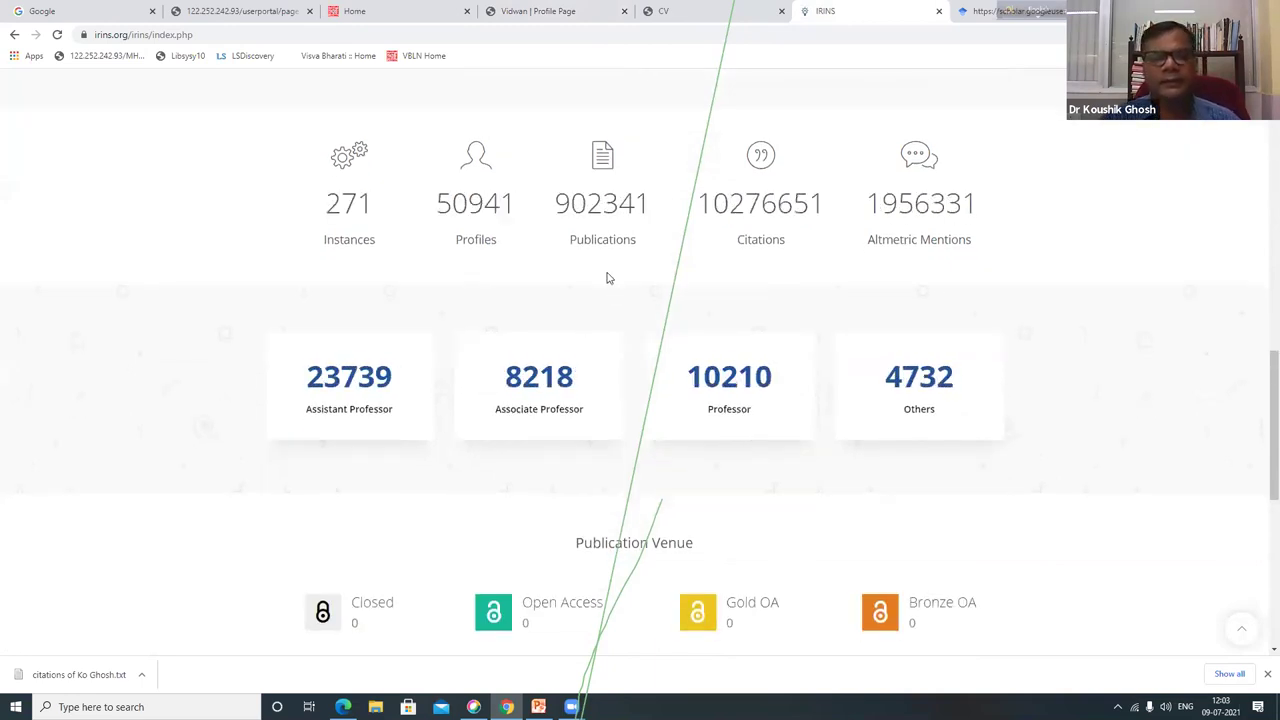
scroll(607, 278, "down", 1)
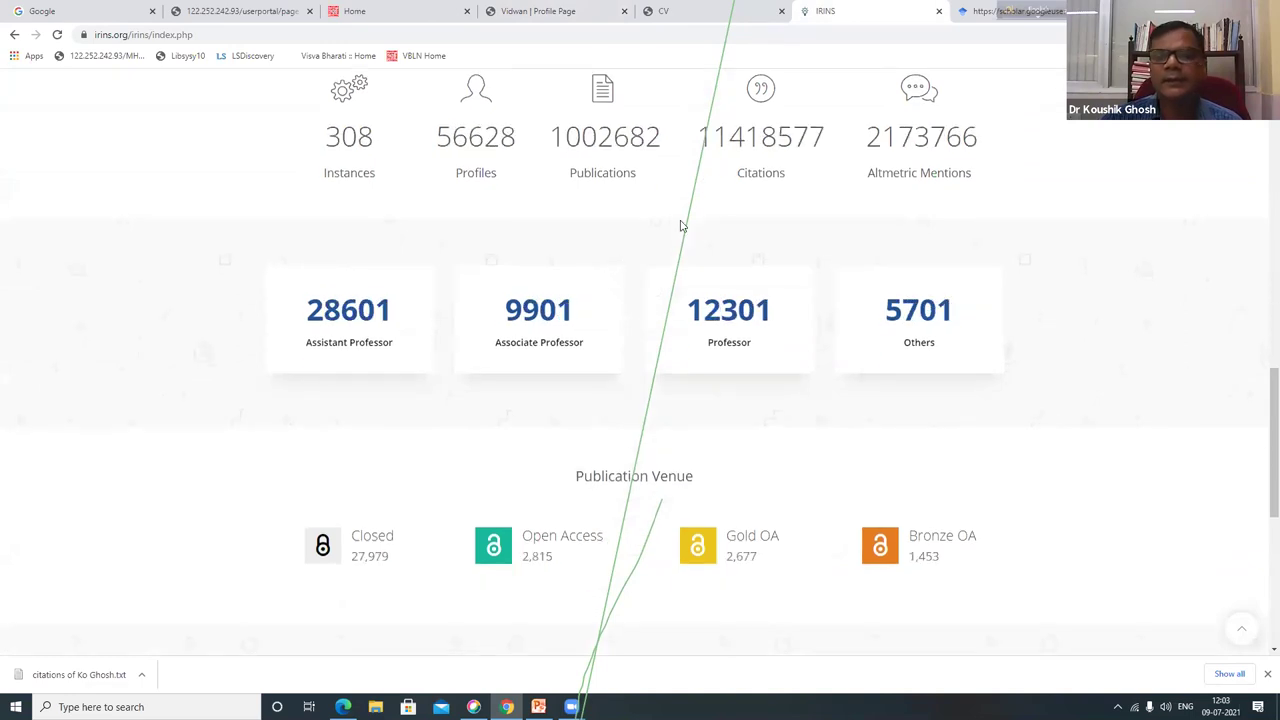
Review the faculty counts, Publication Venue and Altmetrics sections on the IRINS home page, and display the Benefit to the Stakeholders information.
scroll(1004, 297, "up", 1)
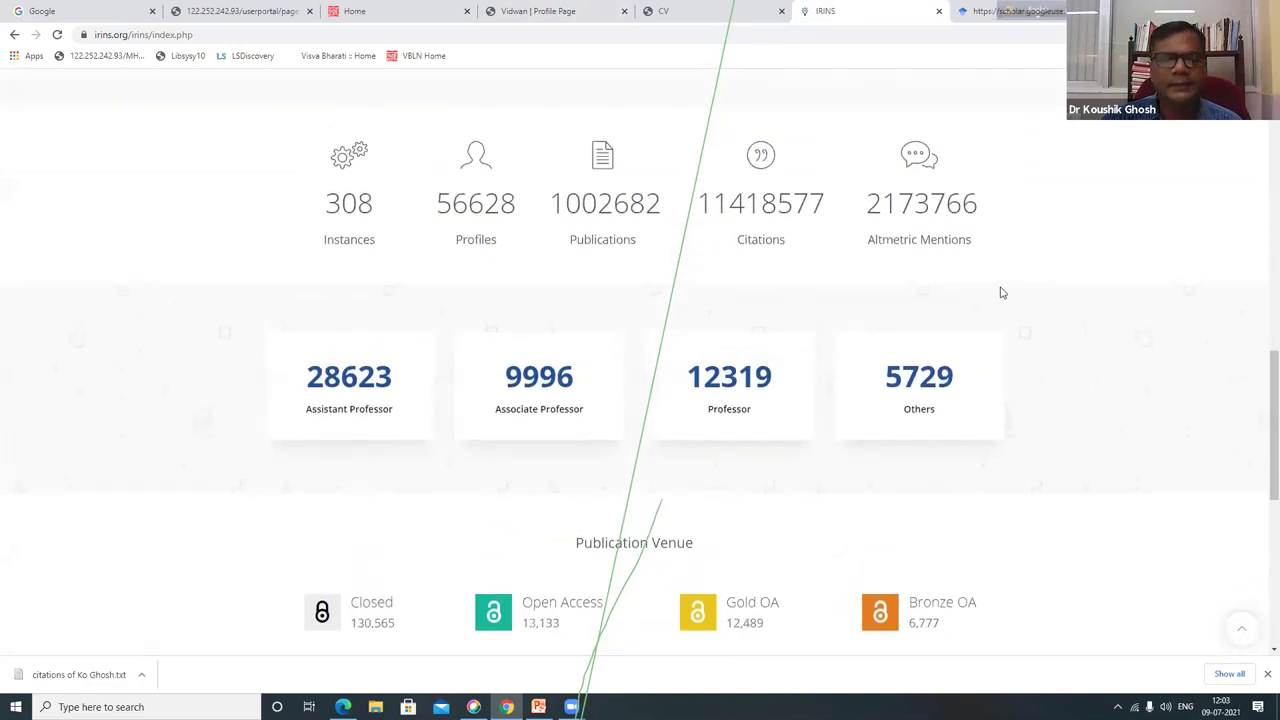
scroll(857, 337, "down", 2)
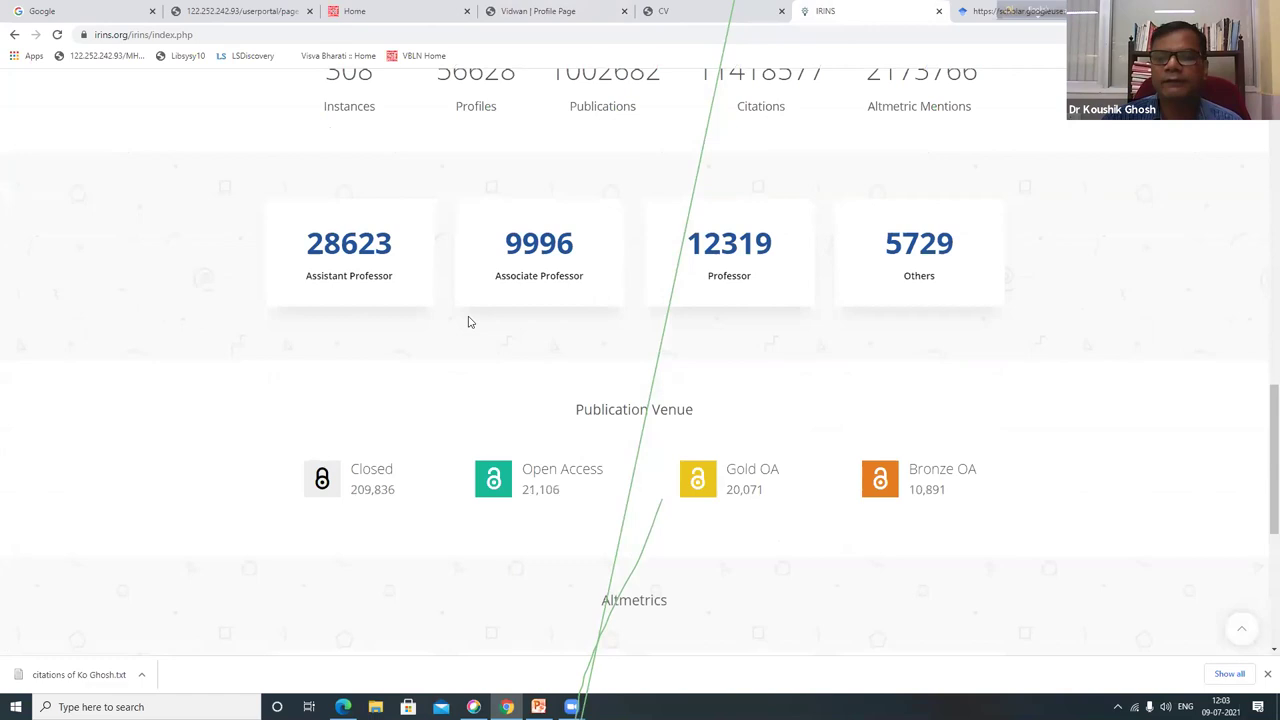
scroll(518, 300, "down", 3)
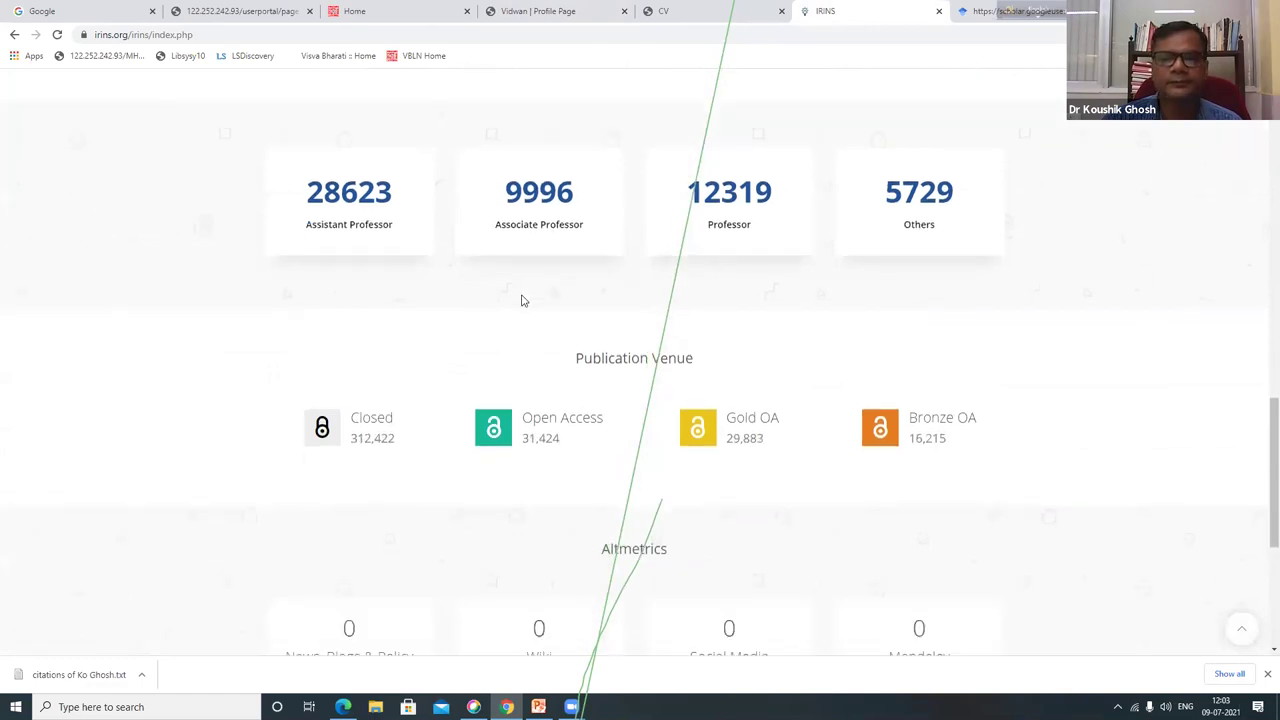
scroll(553, 310, "up", 7)
scroll(553, 310, "up", 8)
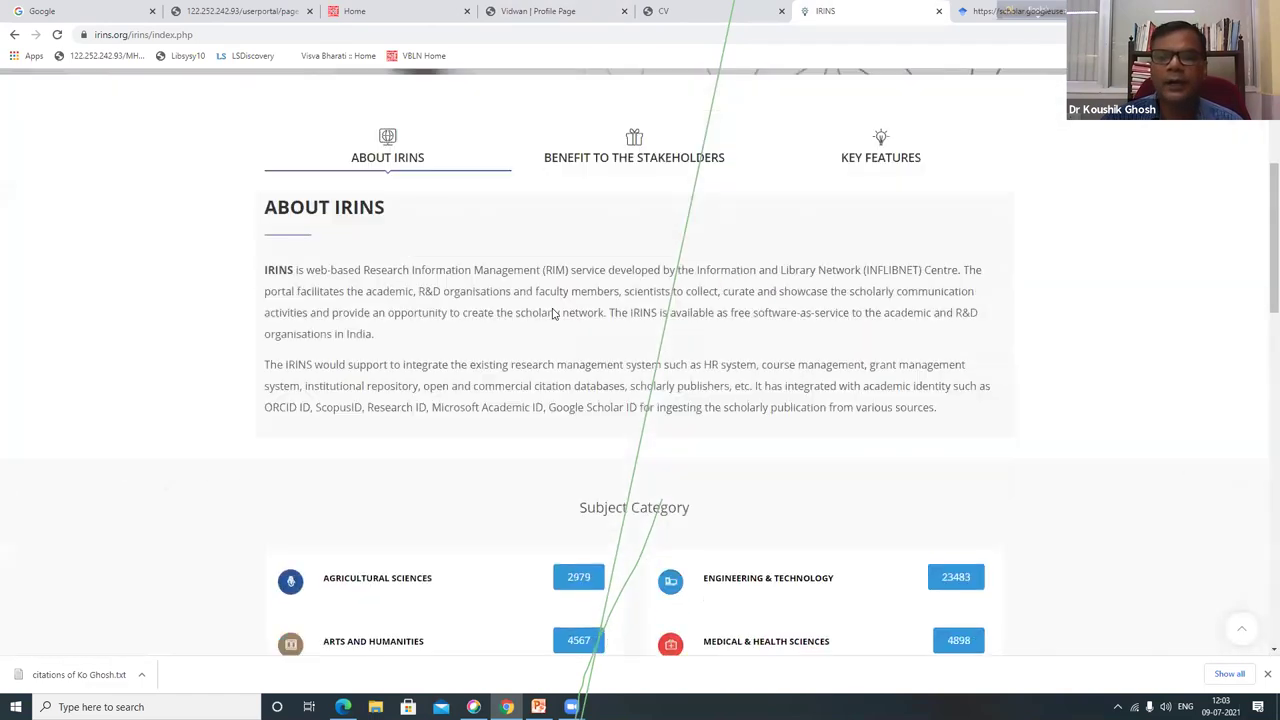
scroll(626, 293, "down", 1)
left_click(626, 290)
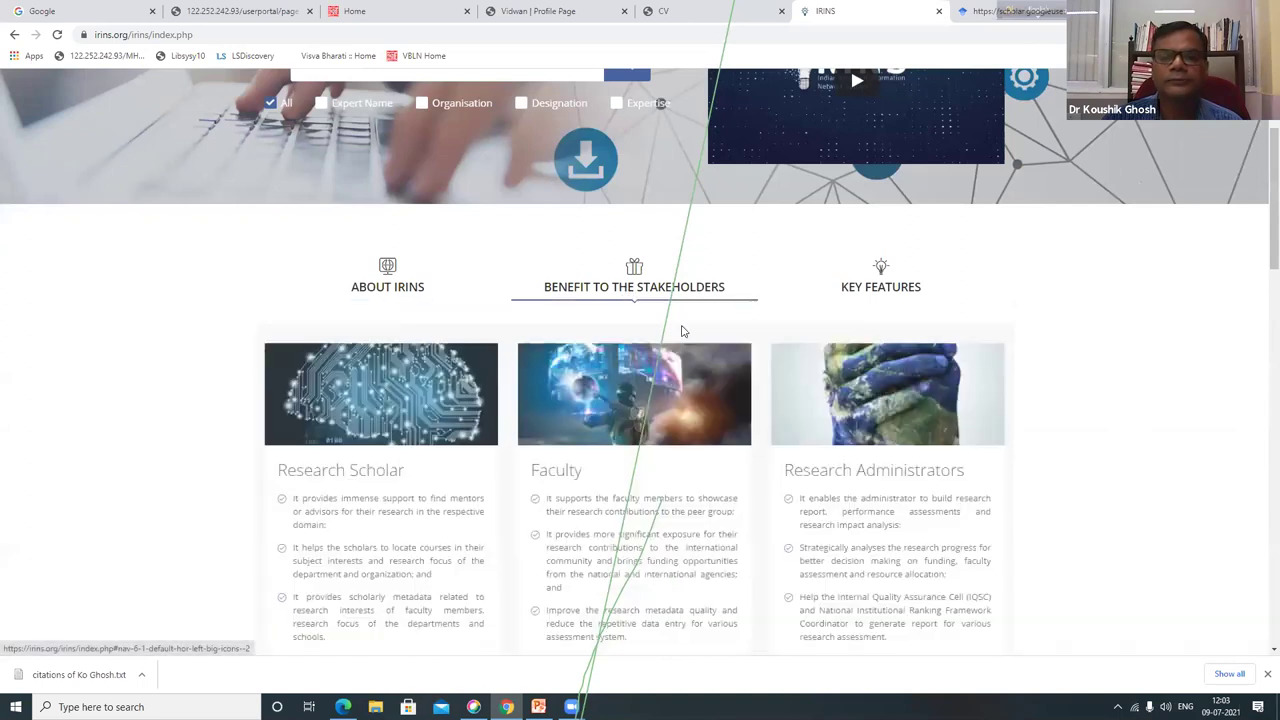
Open the IRINS Instances page and zoom the instances map out to show the region around India.
scroll(680, 330, "up", 2)
left_click(756, 140)
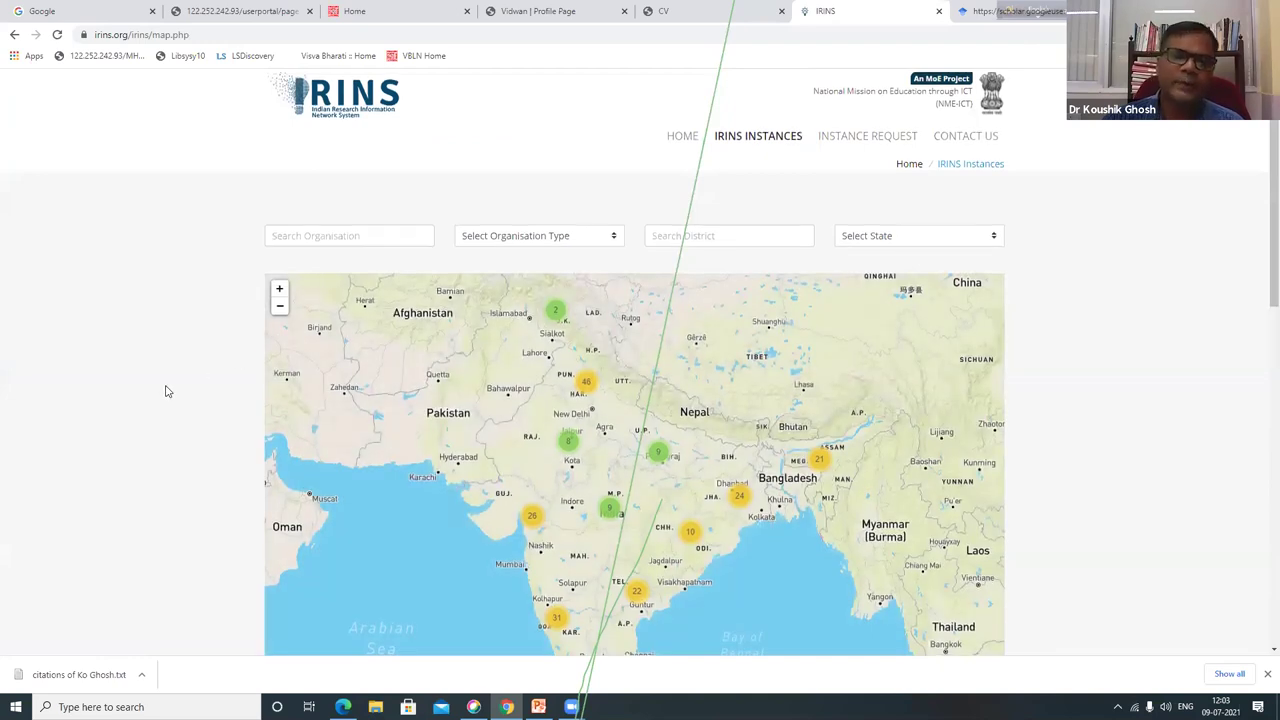
scroll(167, 391, "down", 1)
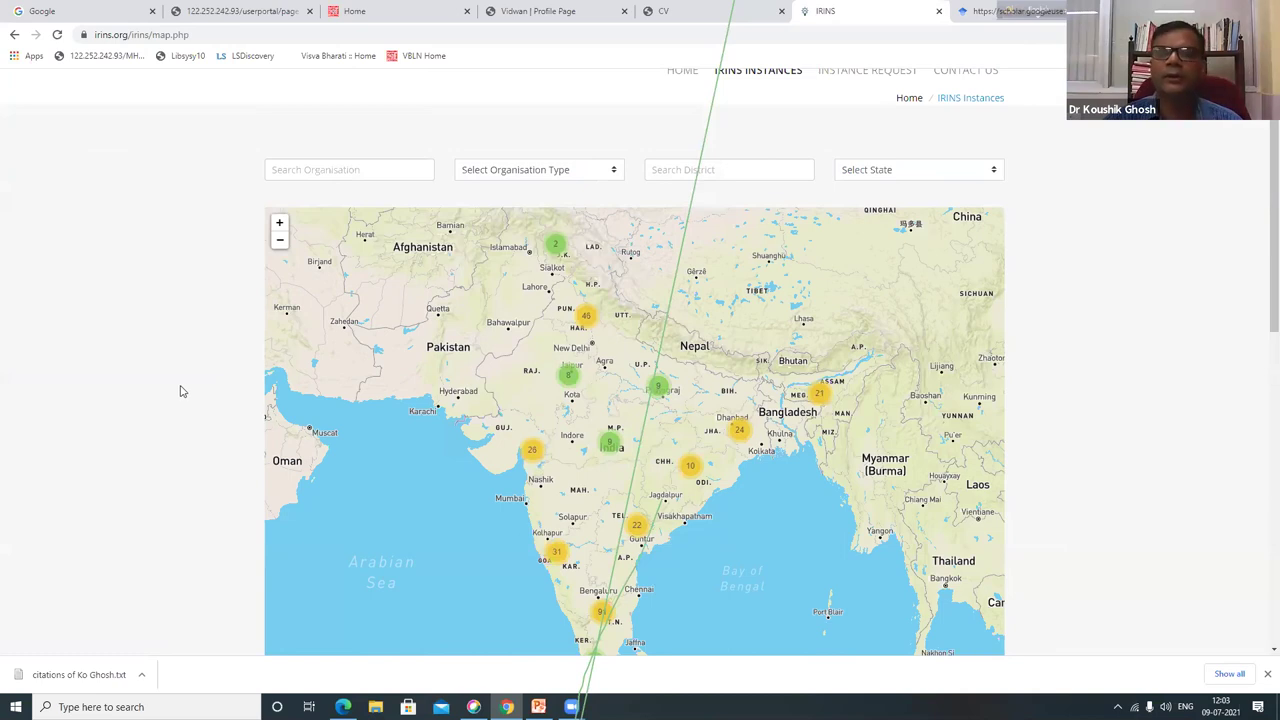
scroll(1054, 325, "down", 2)
scroll(1051, 326, "up", 3)
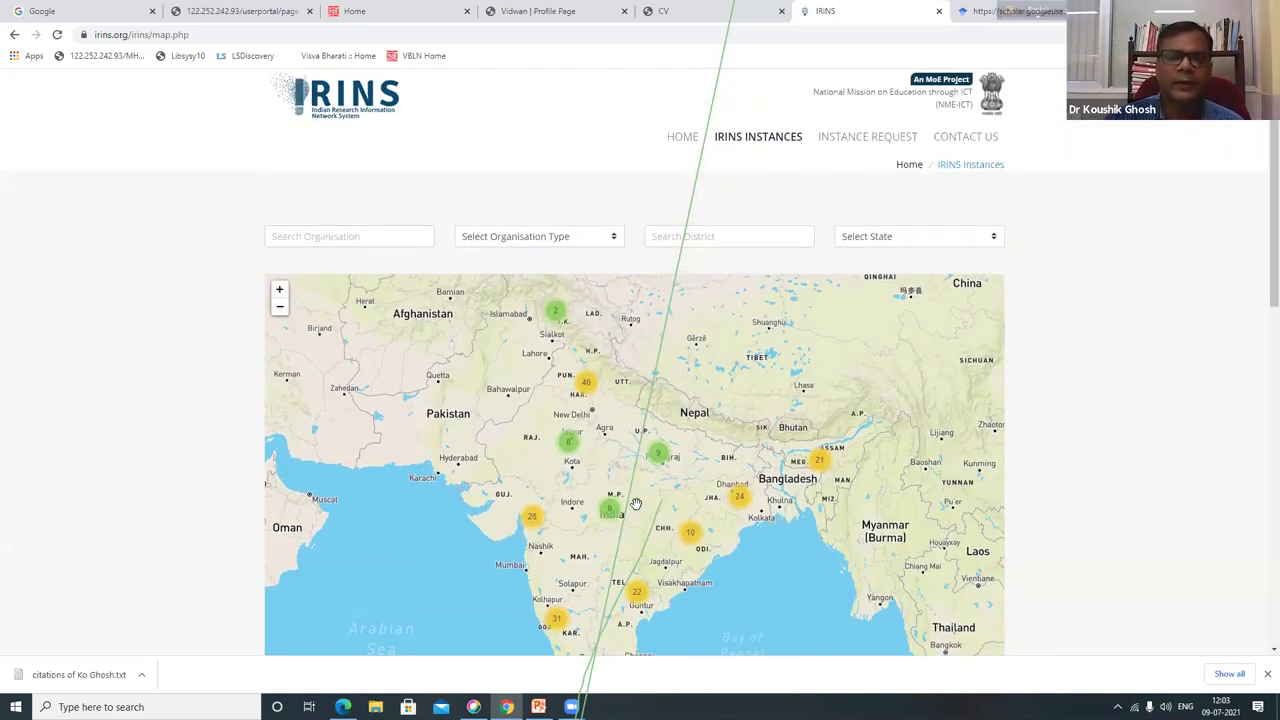
scroll(645, 502, "down", 2)
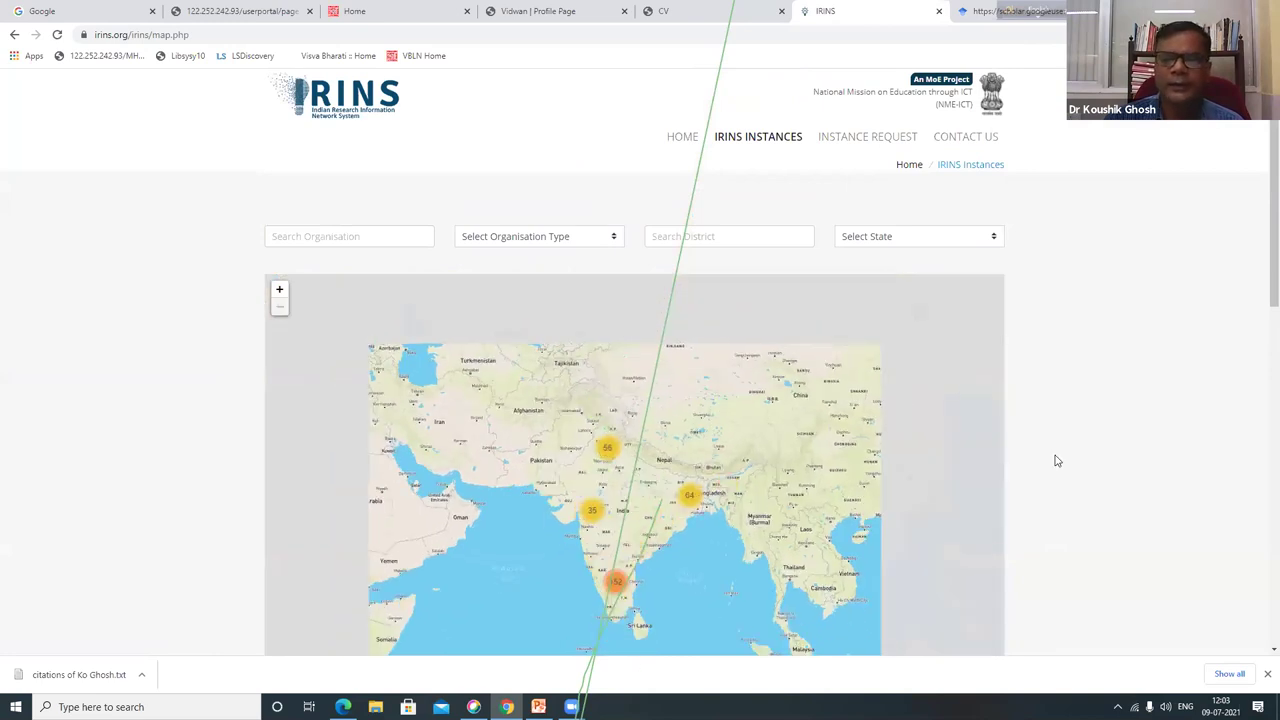
Examine the IRINS Instances table with its organisation types, districts and states, along with the clusters on the map above it.
scroll(521, 510, "down", 6)
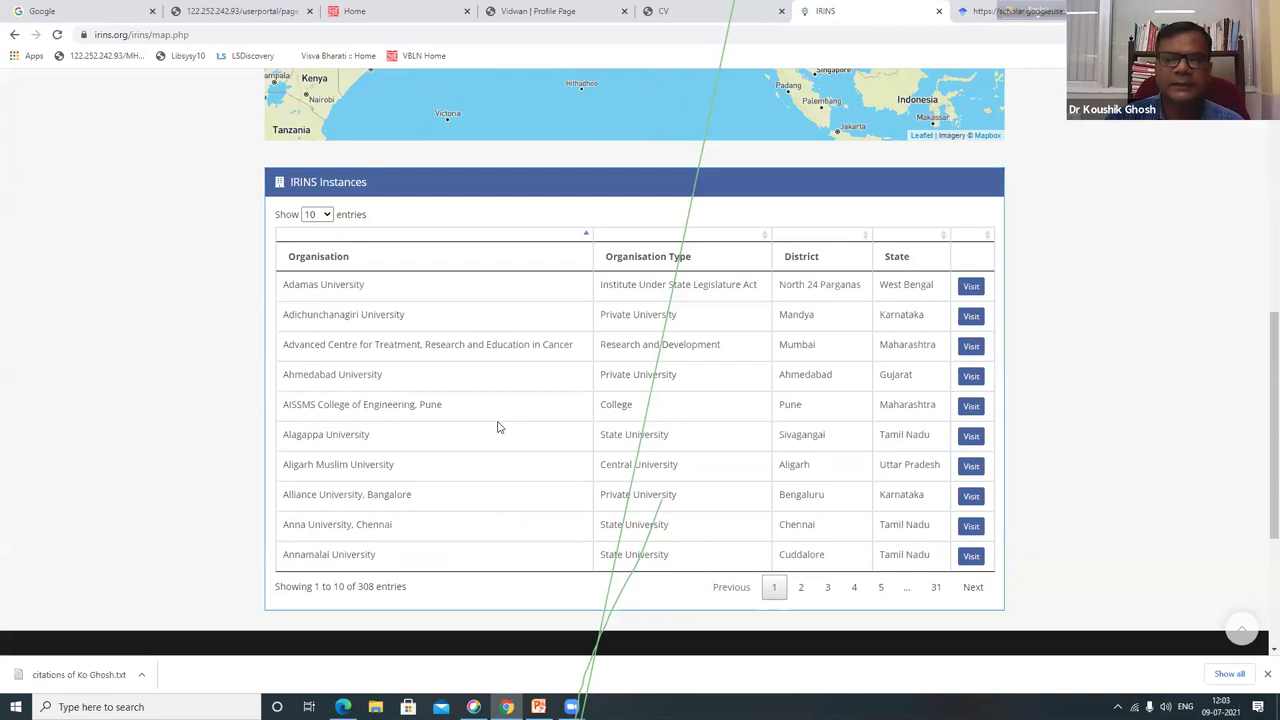
scroll(490, 450, "up", 3)
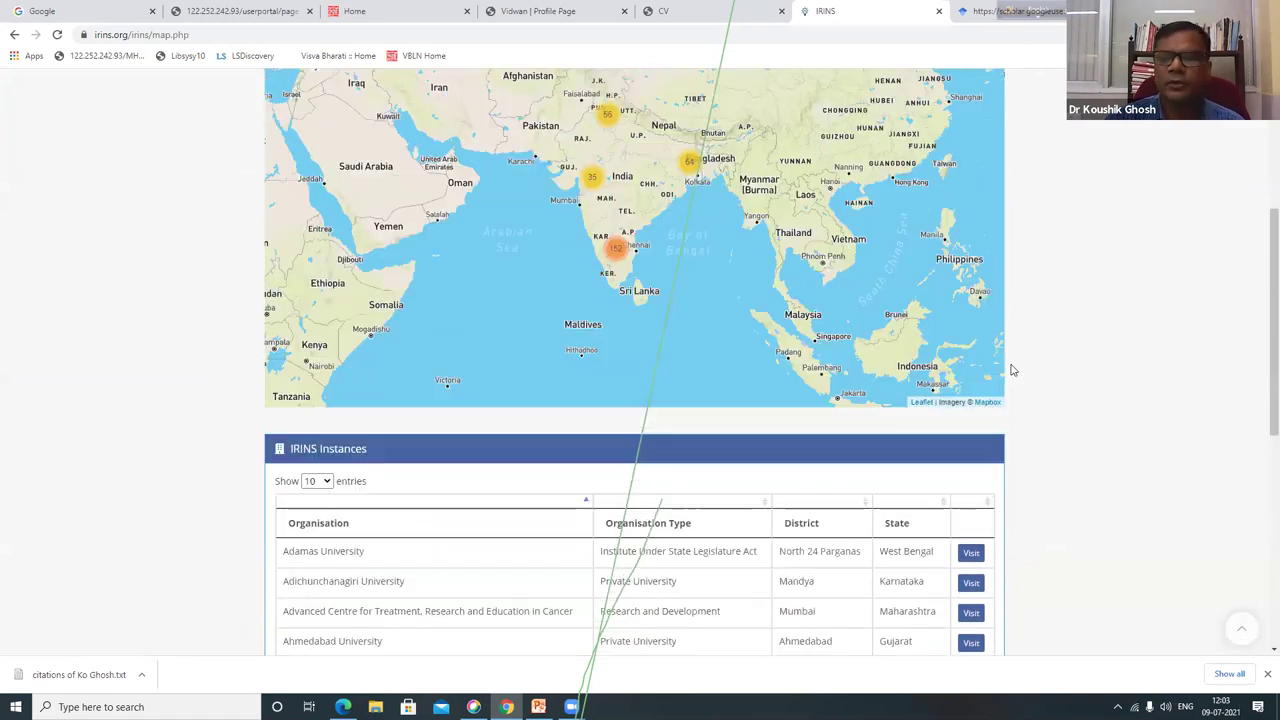
scroll(1025, 368, "up", 2)
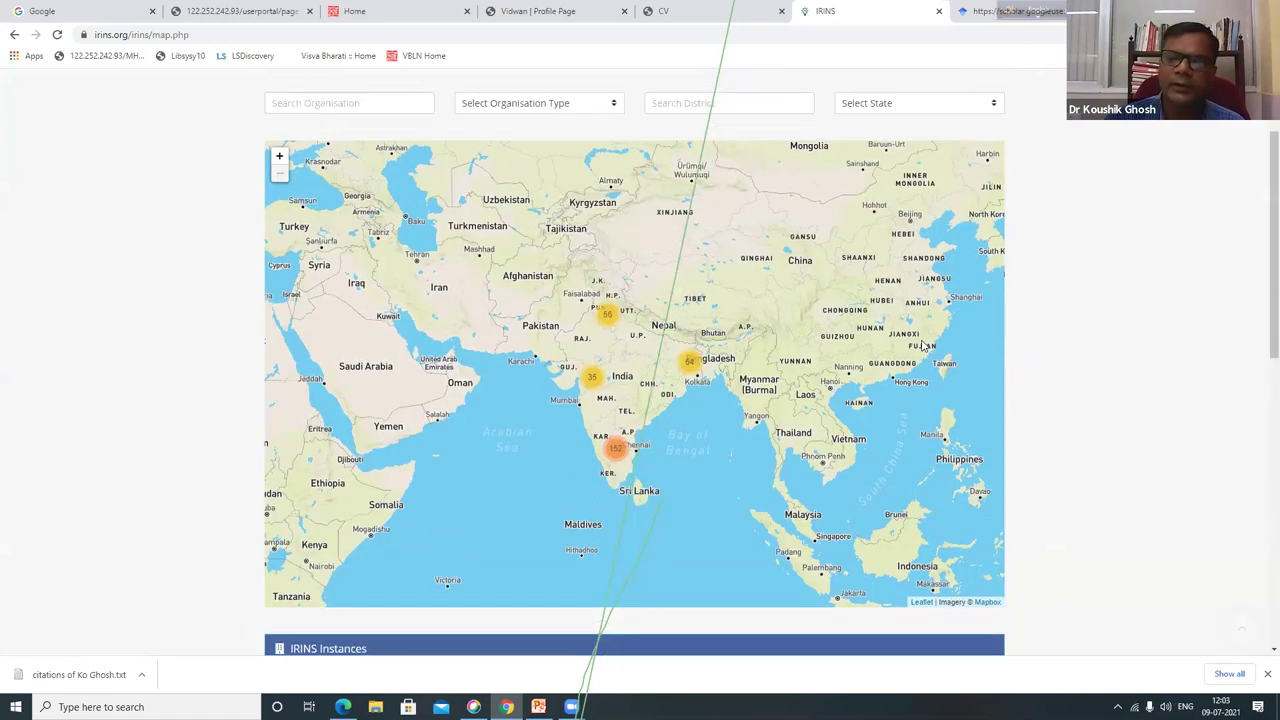
scroll(928, 338, "down", 7)
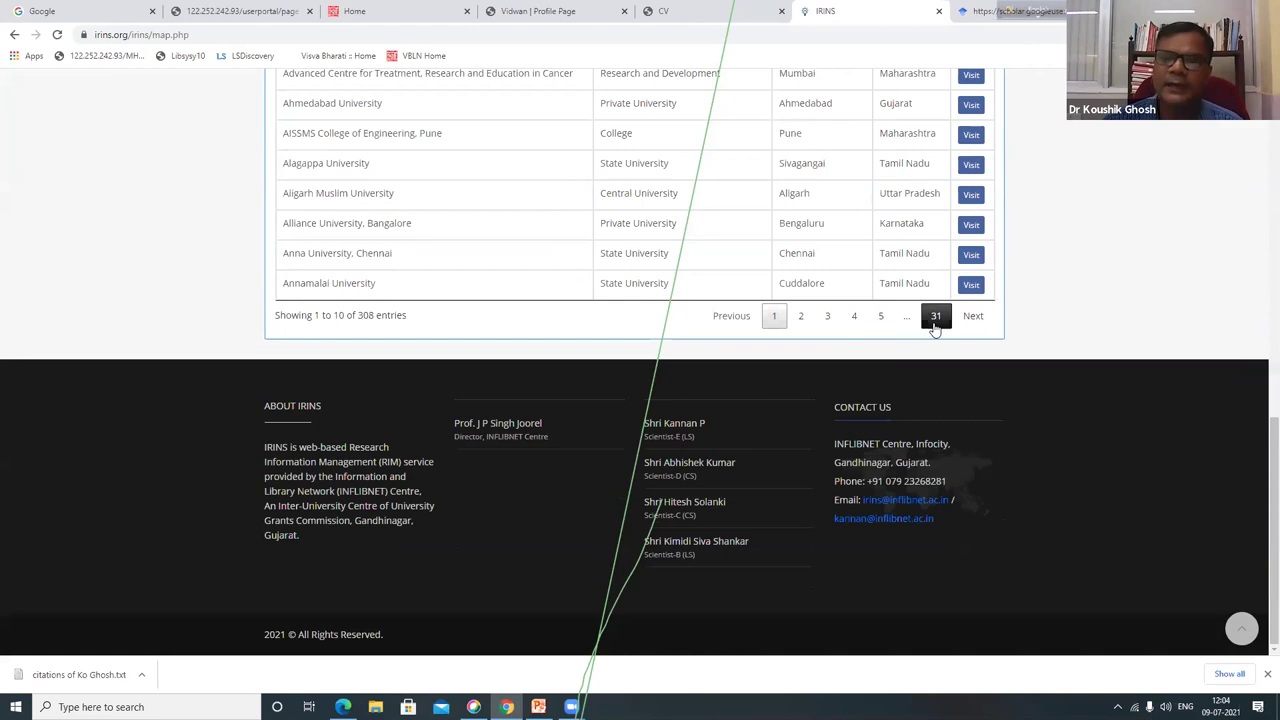
scroll(1099, 214, "up", 4)
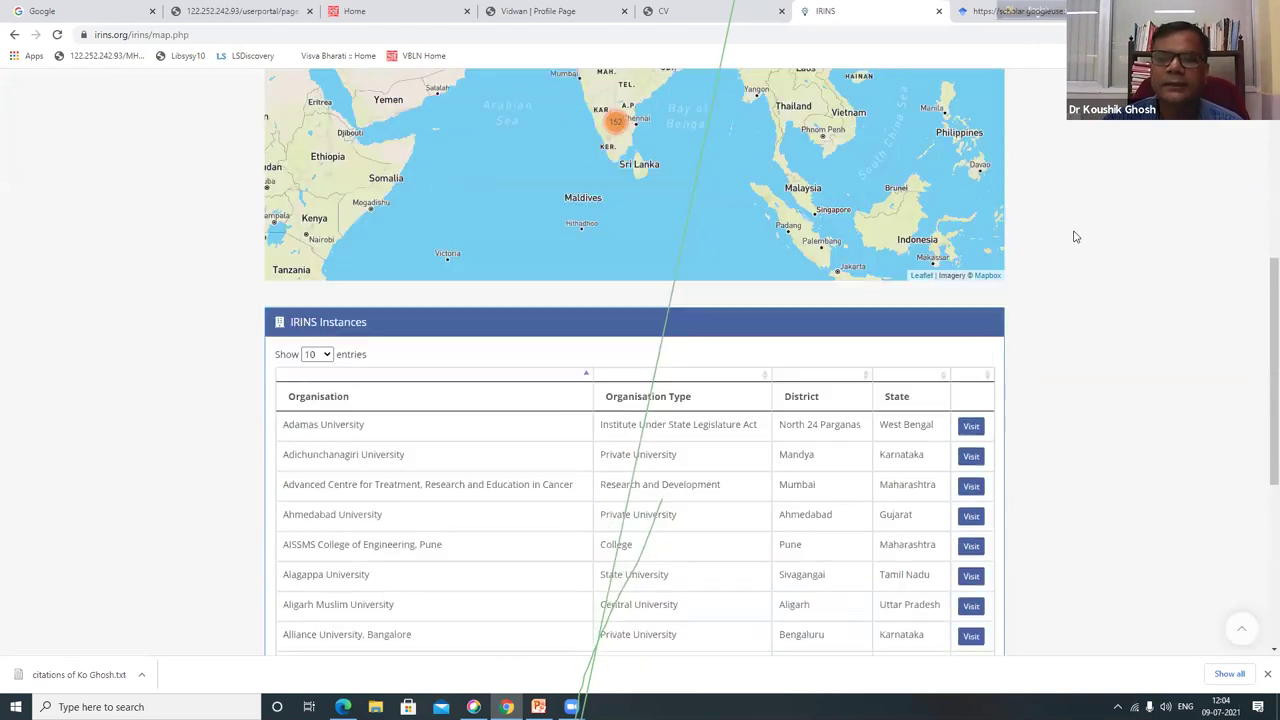
scroll(1076, 237, "up", 3)
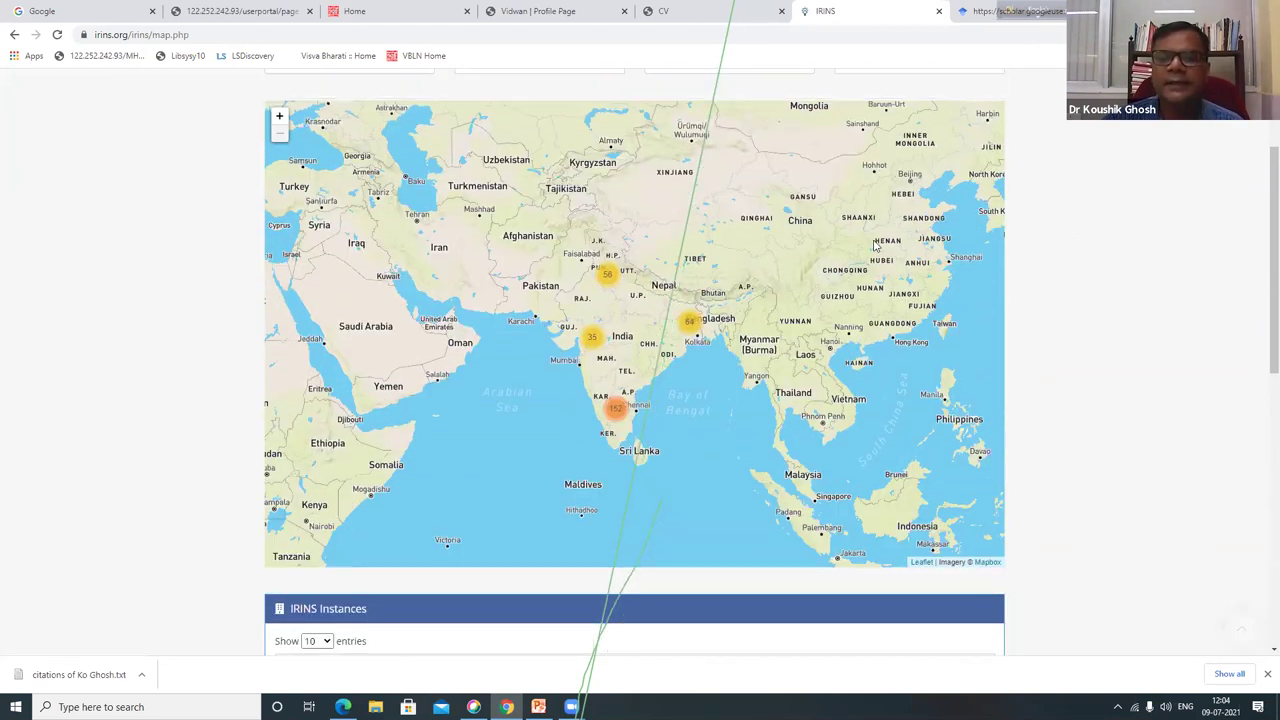
Filter the IRINS instances by state West Bengal and organisation type Central University, and check the filtered table.
scroll(990, 242, "up", 2)
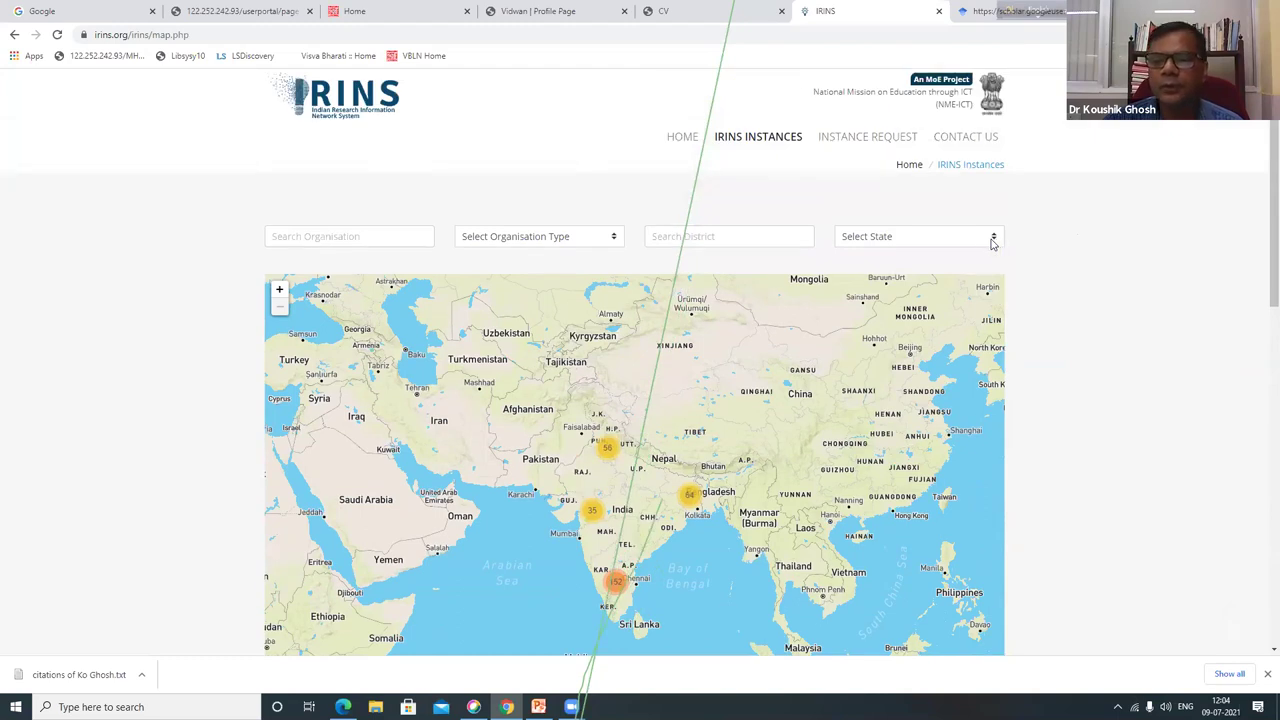
left_click(977, 244)
left_click(929, 266)
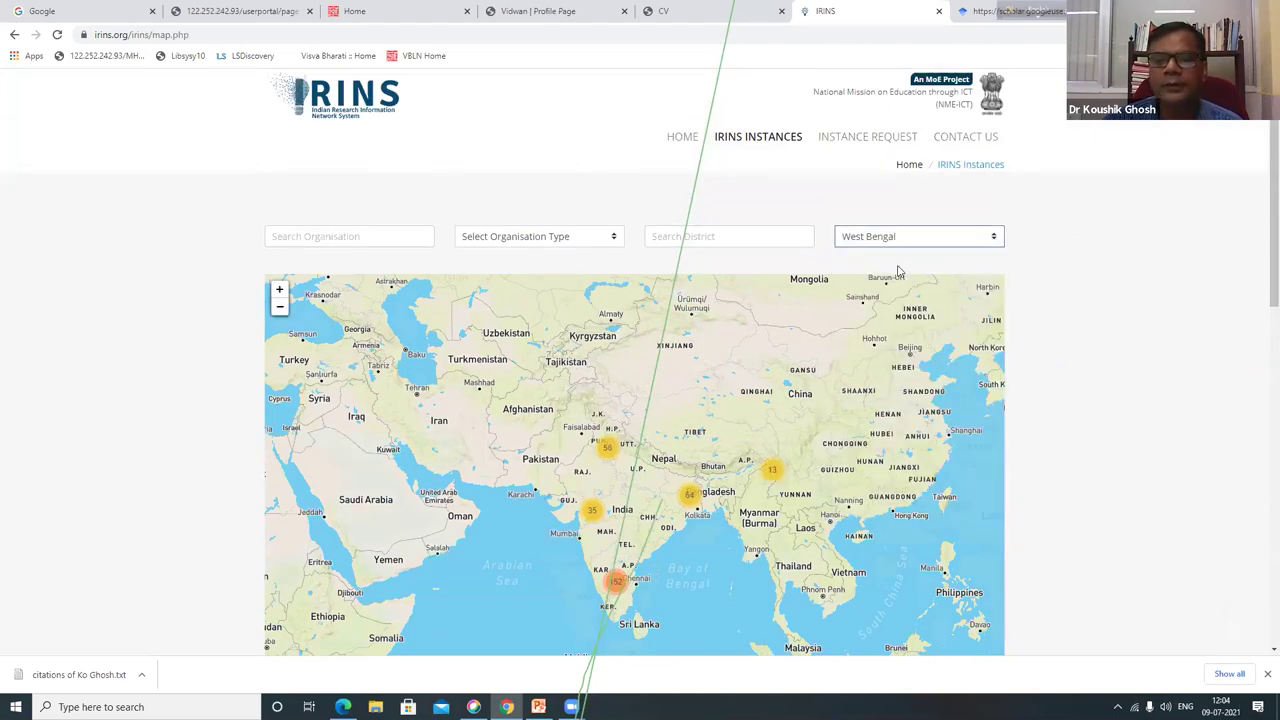
left_click(614, 237)
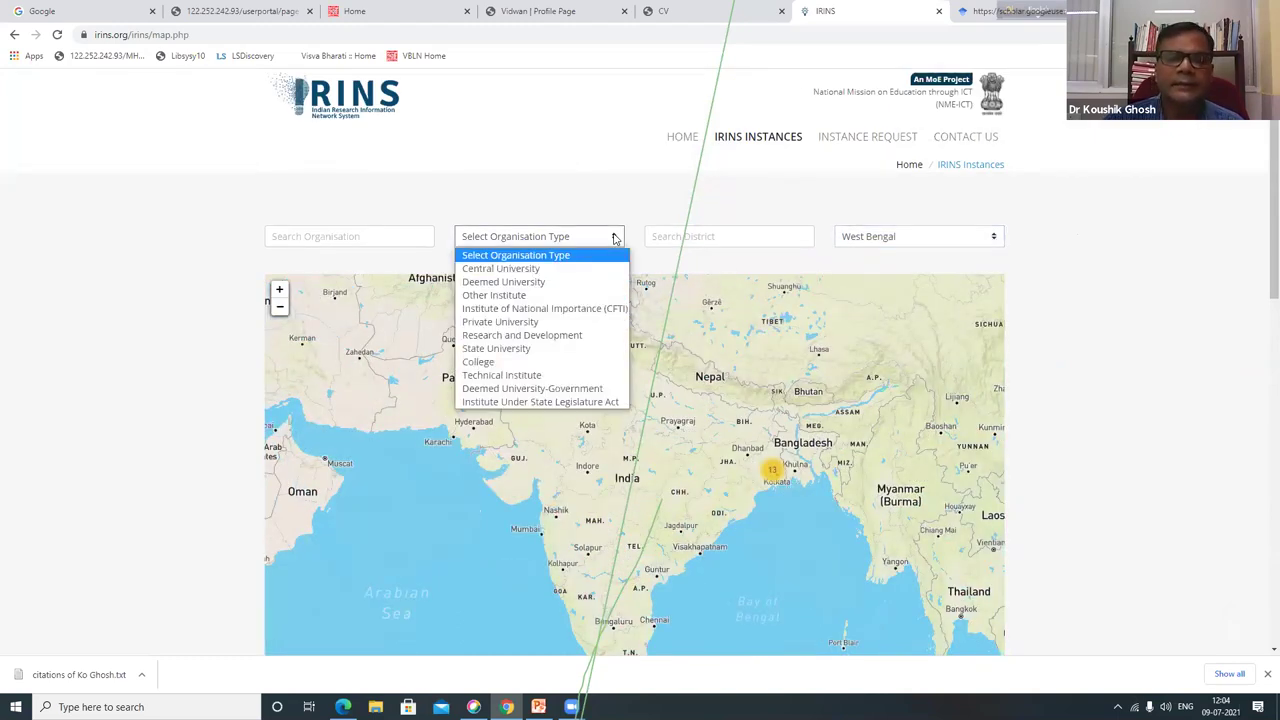
left_click(555, 268)
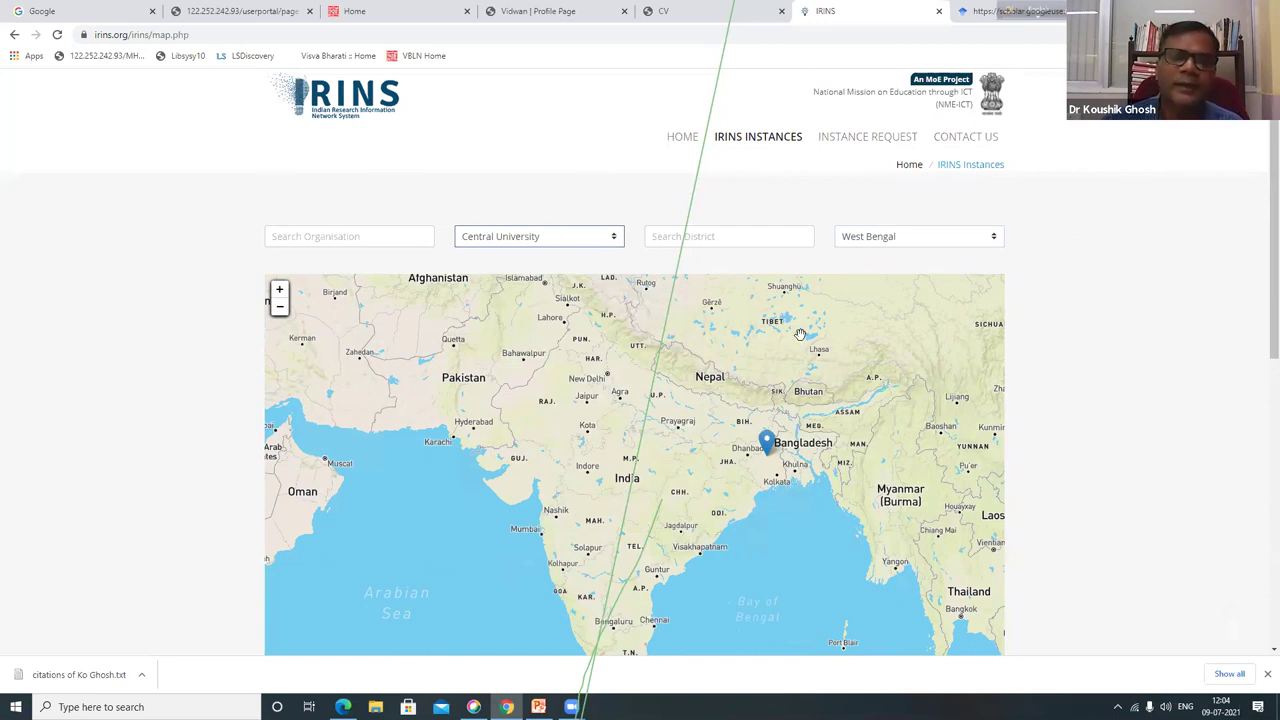
scroll(1078, 427, "down", 1)
scroll(1078, 427, "down", 5)
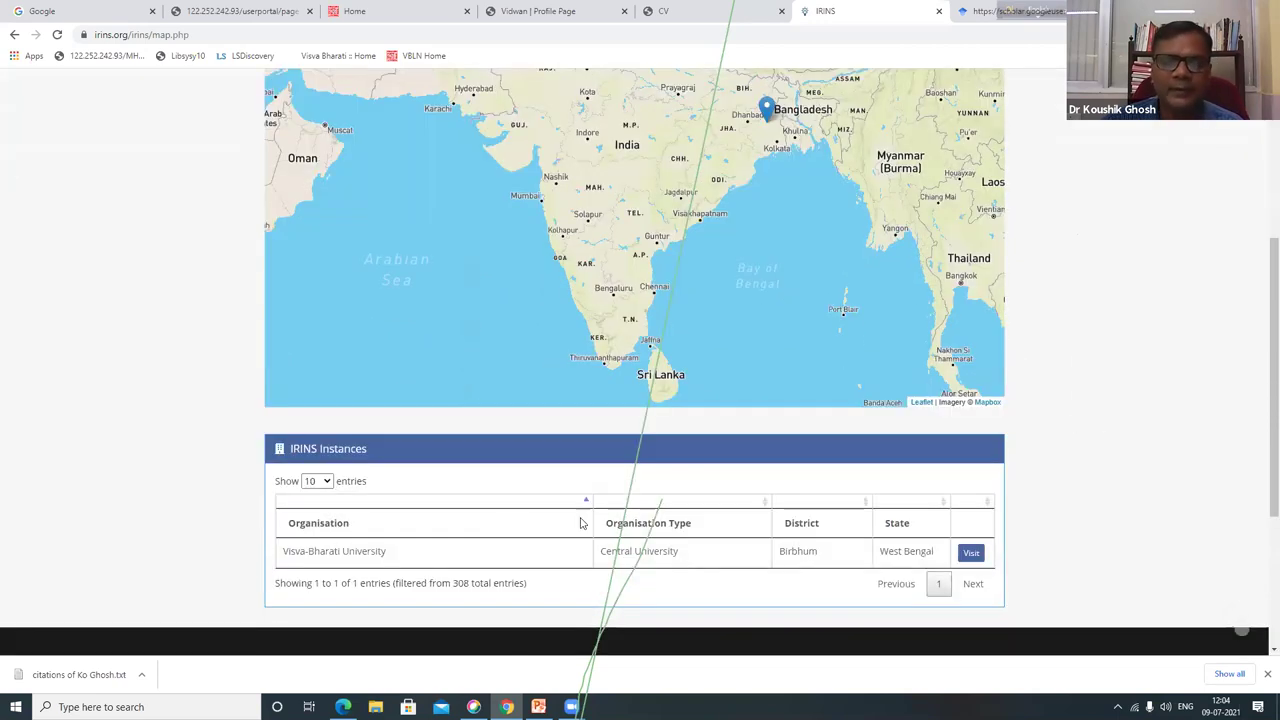
Check the filtered map location and visit the Visva-Bharati University instance from the IRINS Instances table.
scroll(473, 484, "up", 4)
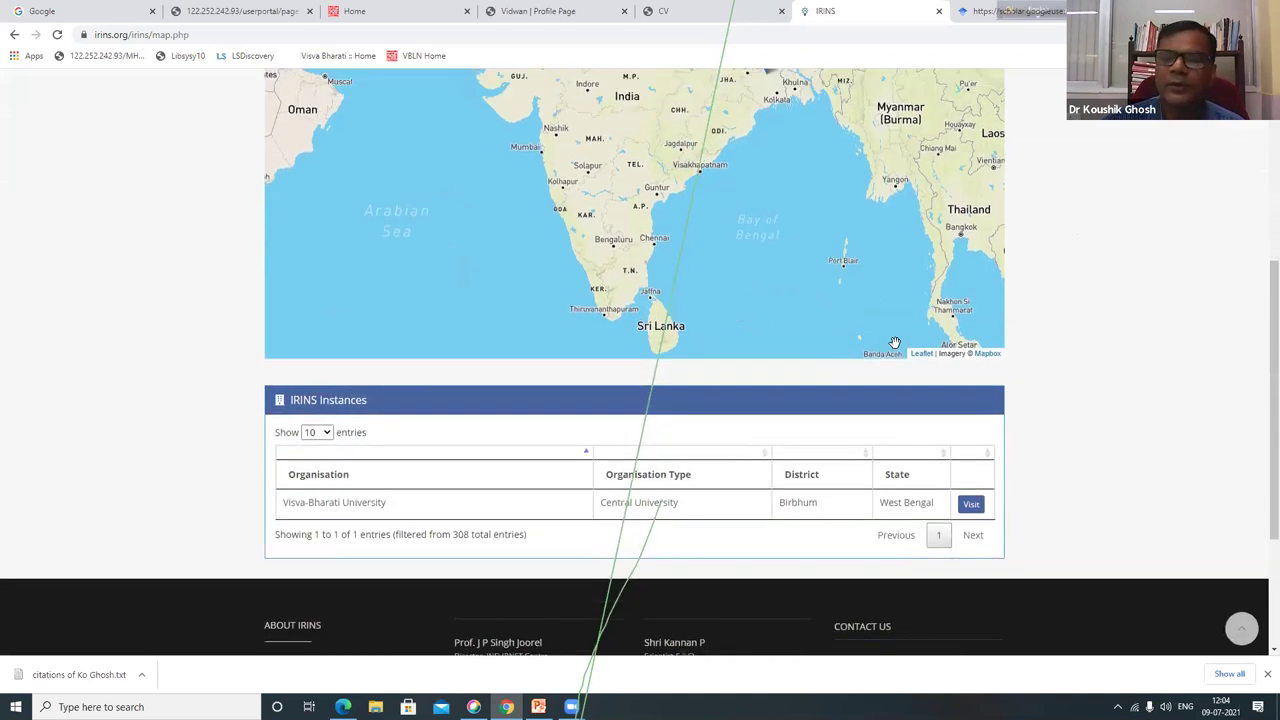
left_click(374, 106)
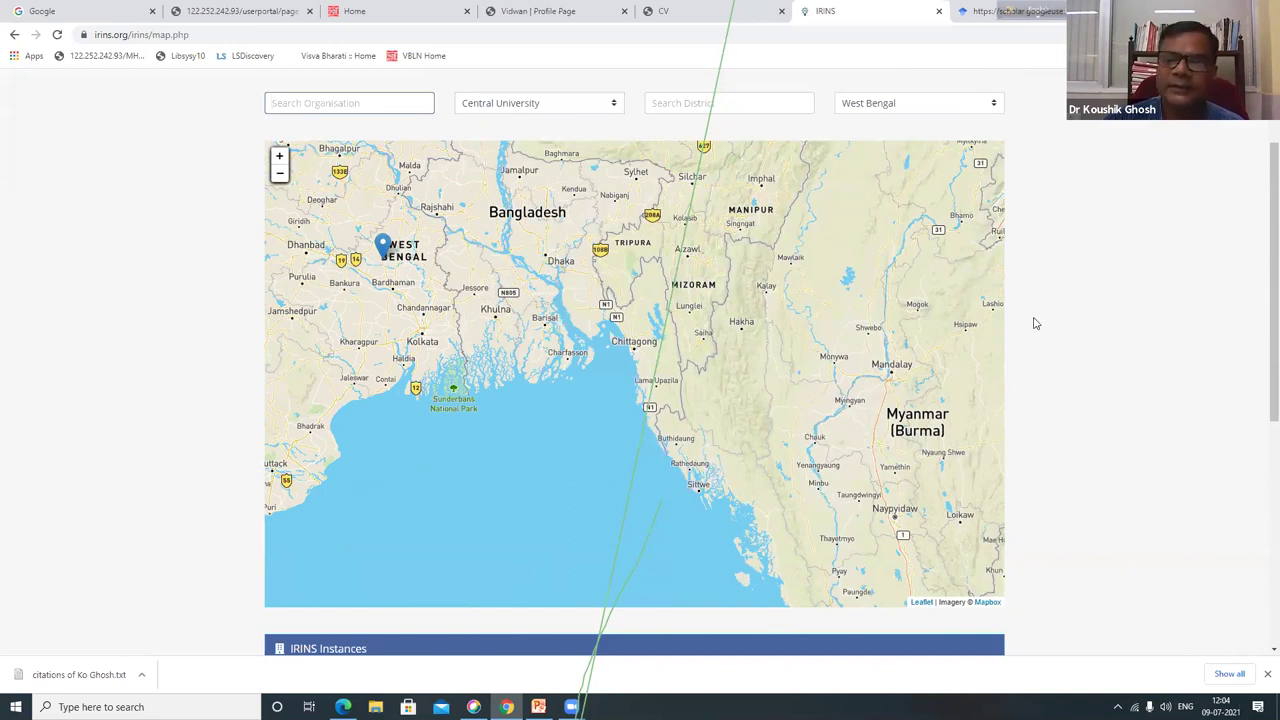
scroll(571, 423, "down", 4)
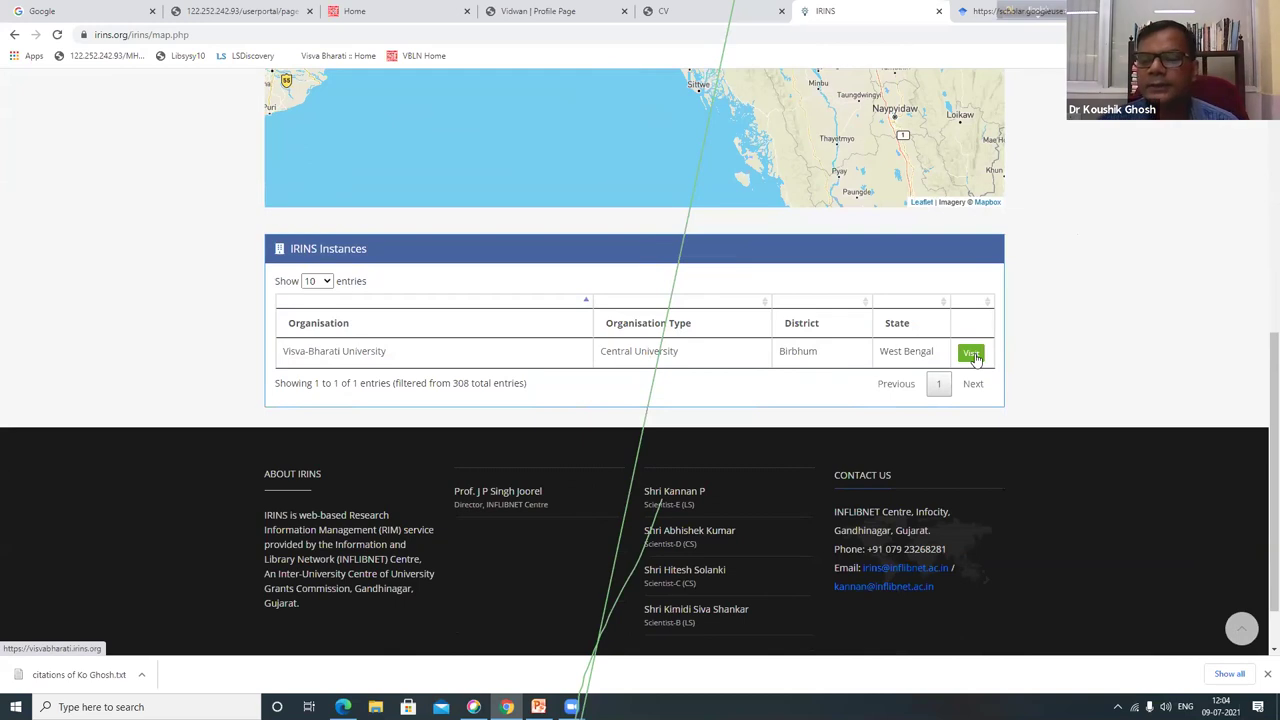
left_click(971, 355)
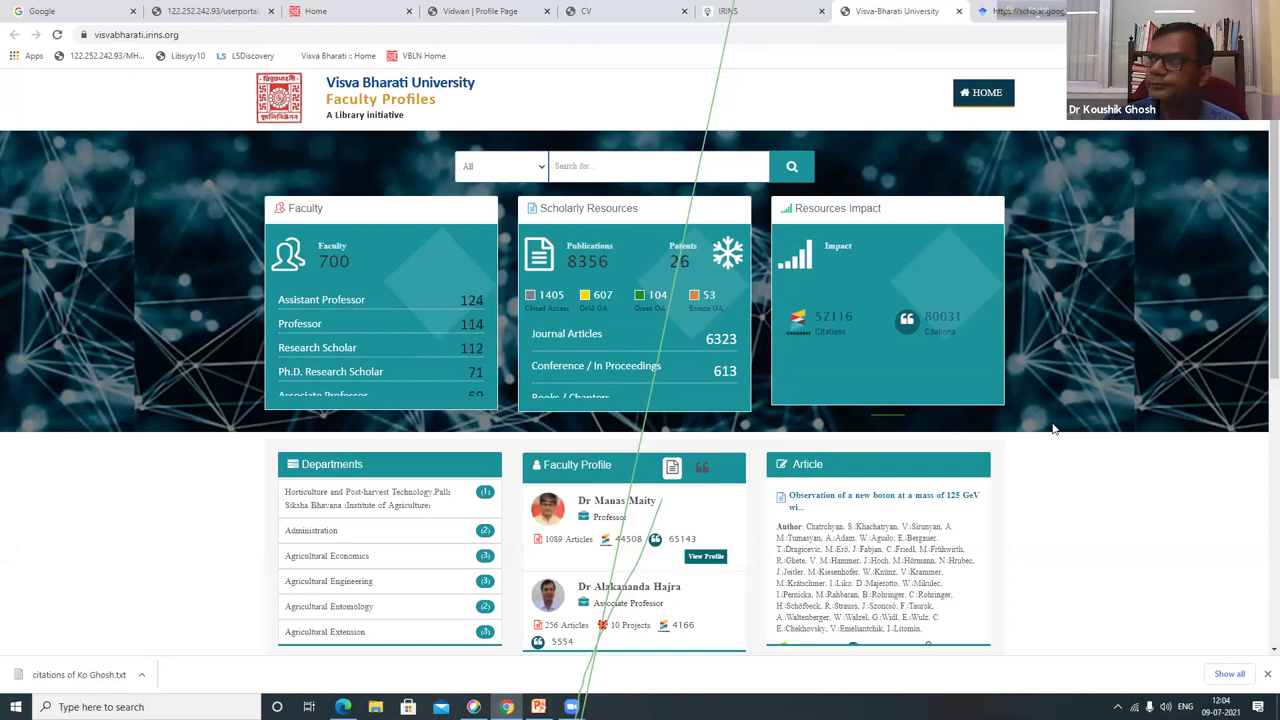
Look through the Visva Bharati faculty designation counts, Departments list, Faculty Profile and Article sections.
scroll(1053, 428, "down", 1)
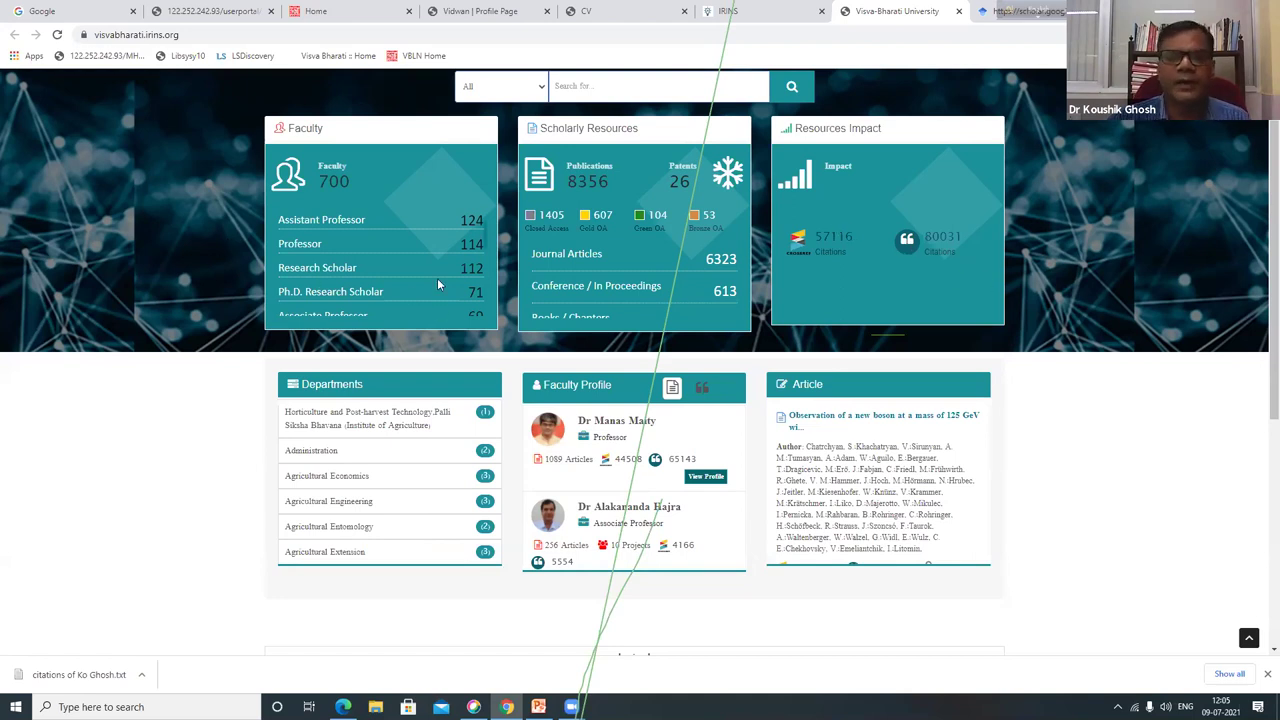
scroll(406, 200, "down", 1)
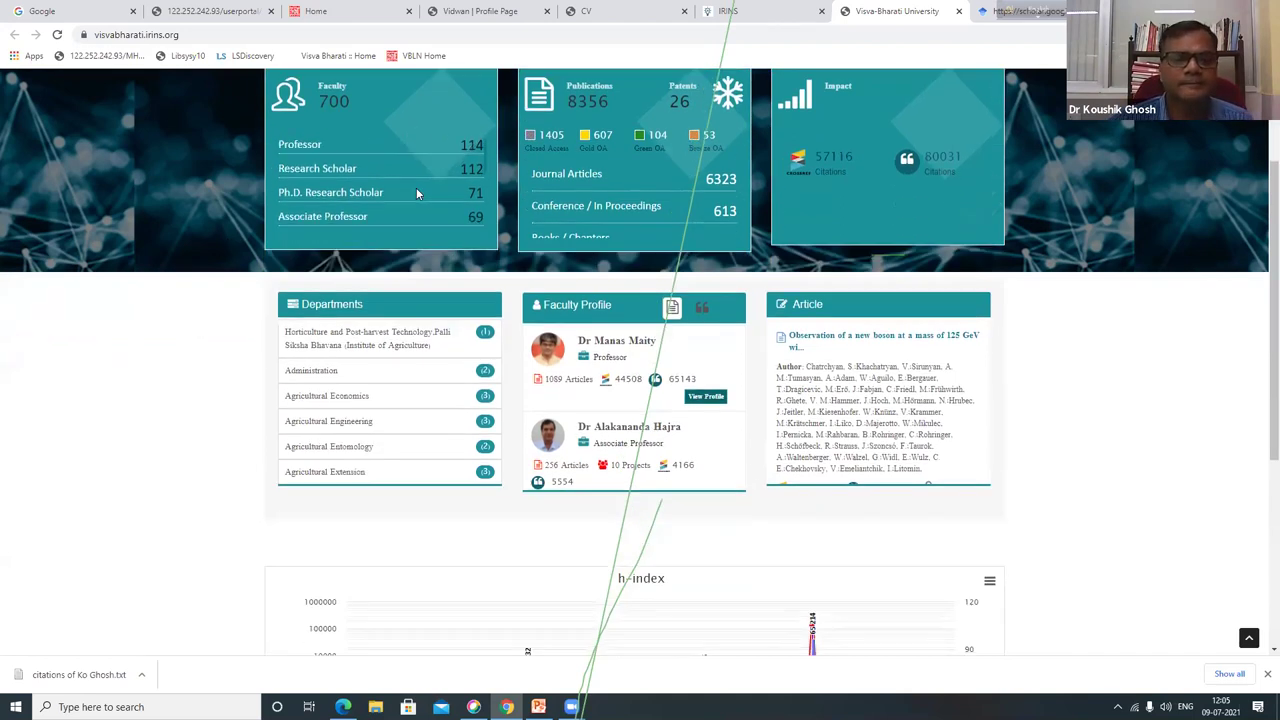
scroll(226, 340, "down", 1)
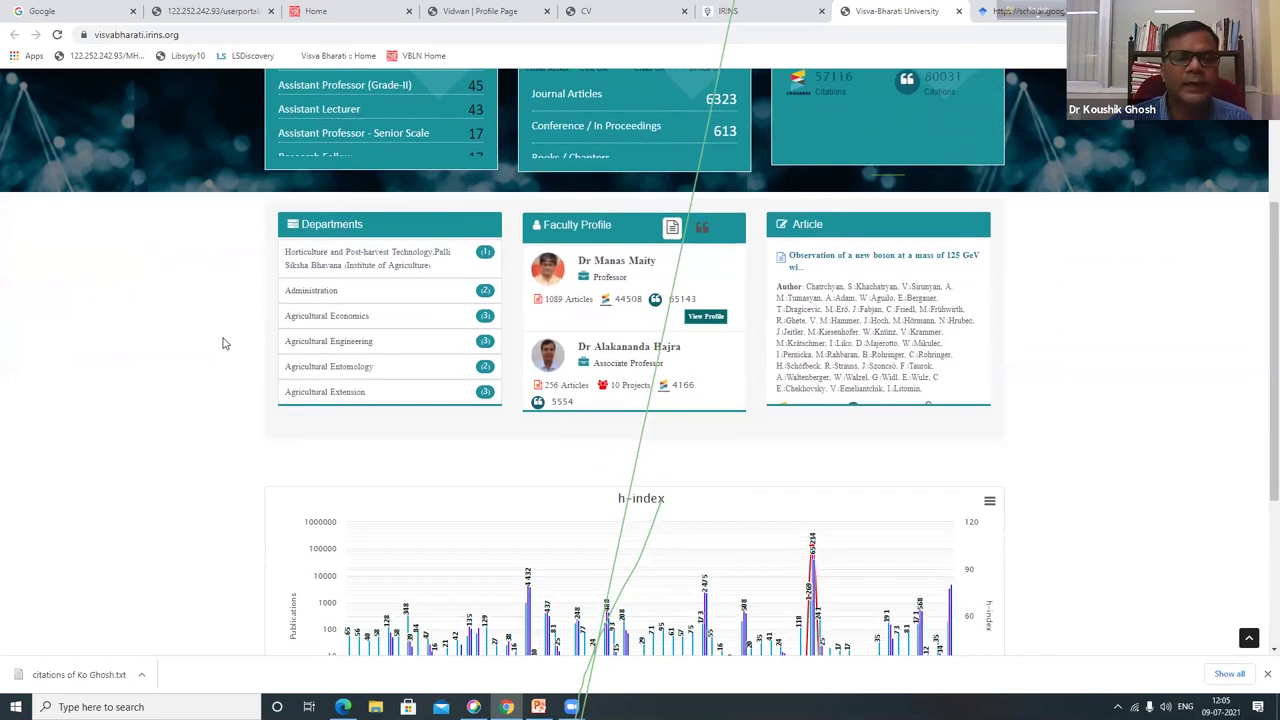
scroll(224, 343, "down", 1)
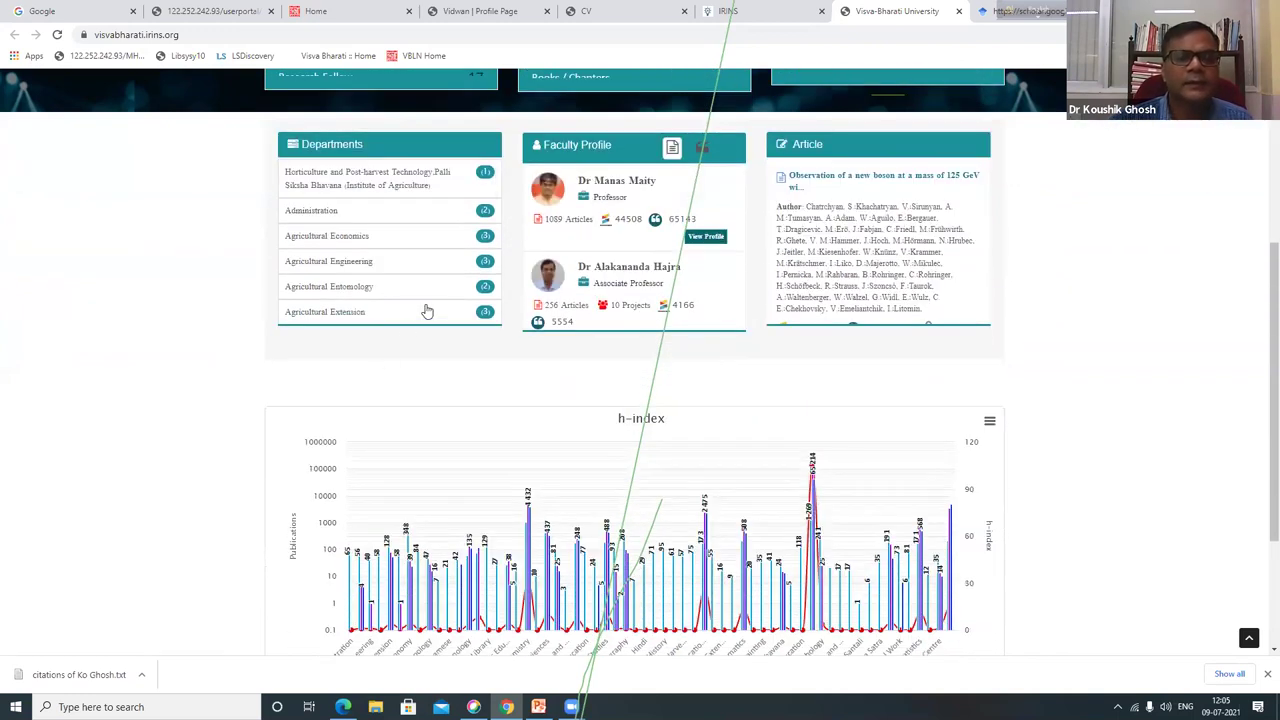
scroll(426, 307, "down", 3)
scroll(251, 243, "up", 1)
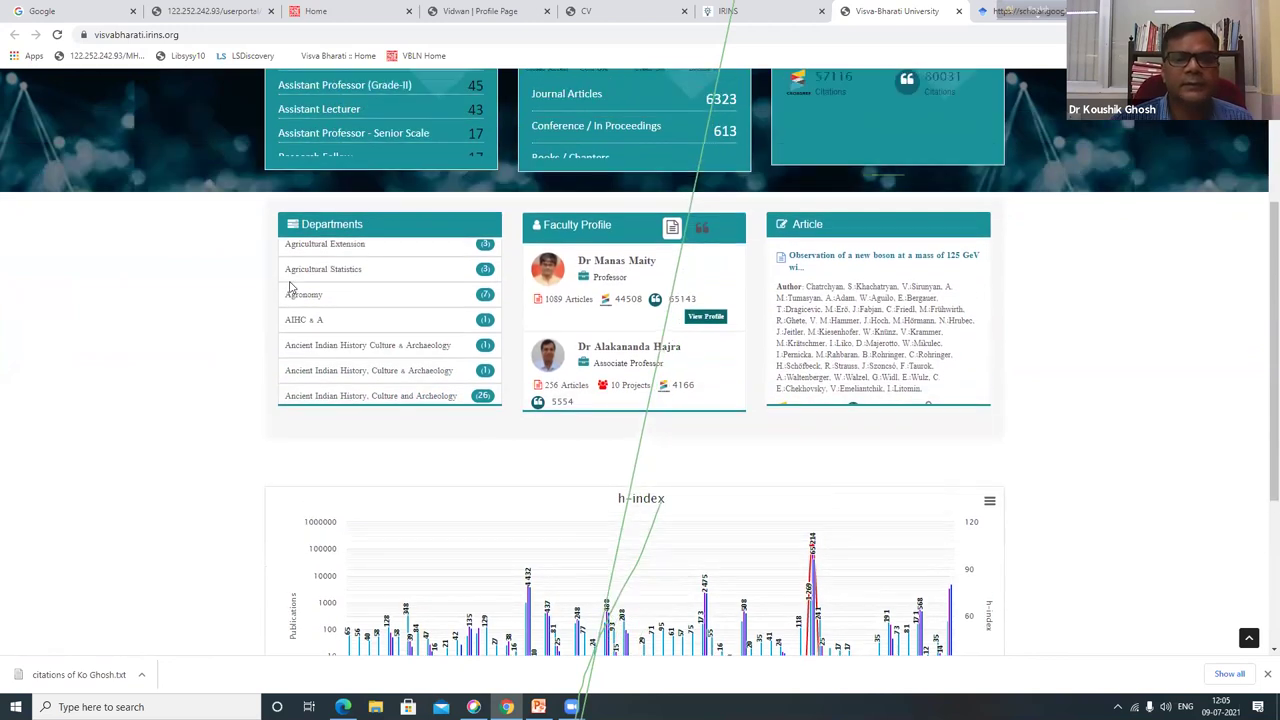
scroll(167, 370, "down", 2)
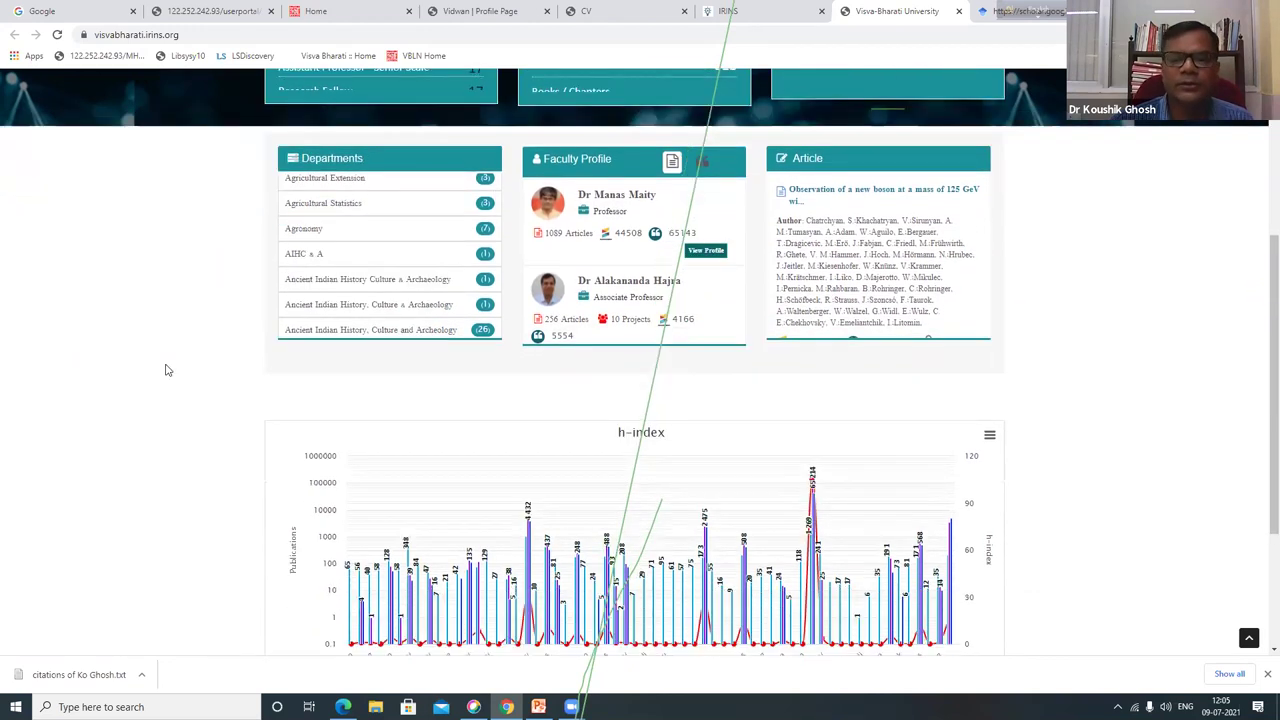
Hide the Publications, Citations and CROSSREF Citations series in the departmental h-index chart, keeping only the h-index line.
scroll(166, 367, "down", 2)
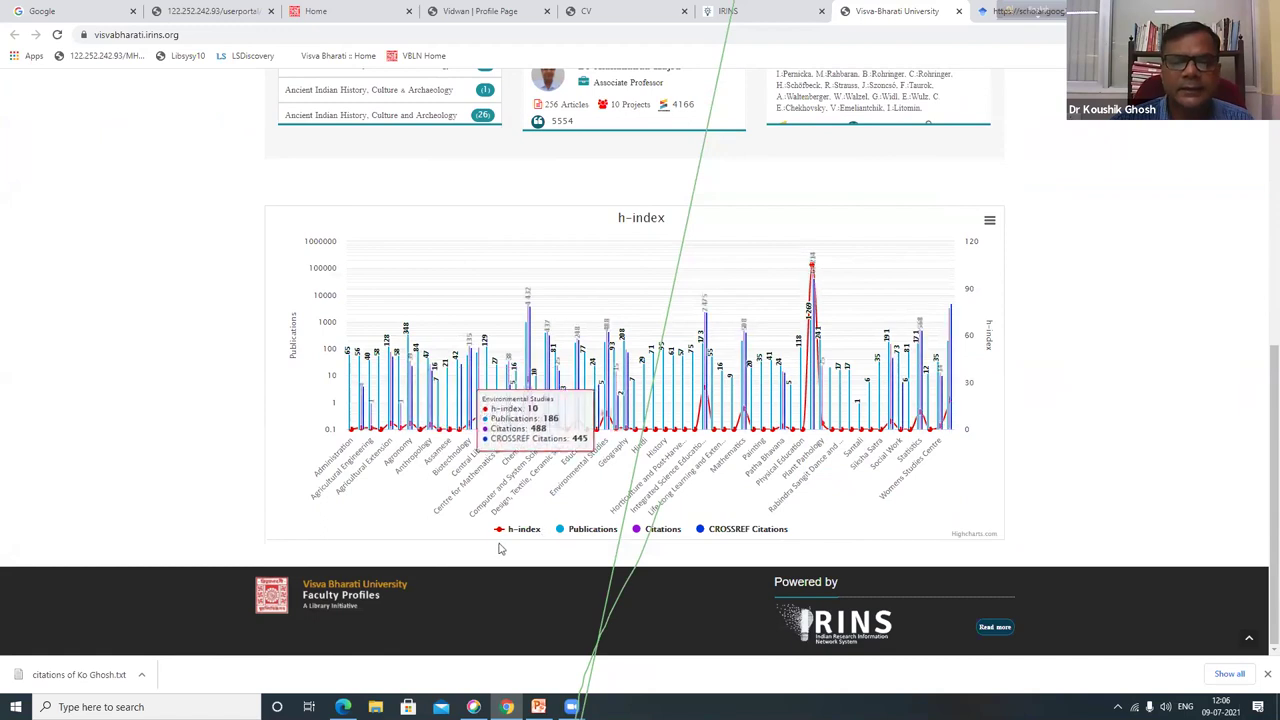
left_click(592, 529)
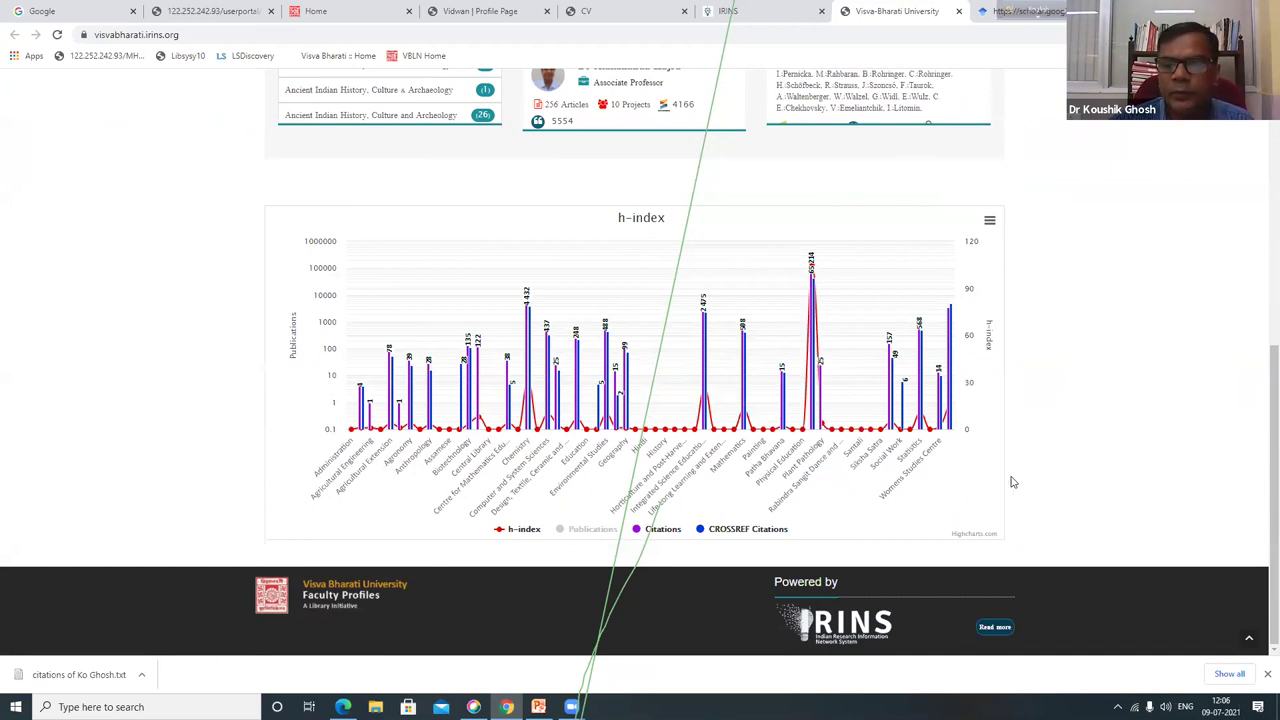
mouse_move(814, 270)
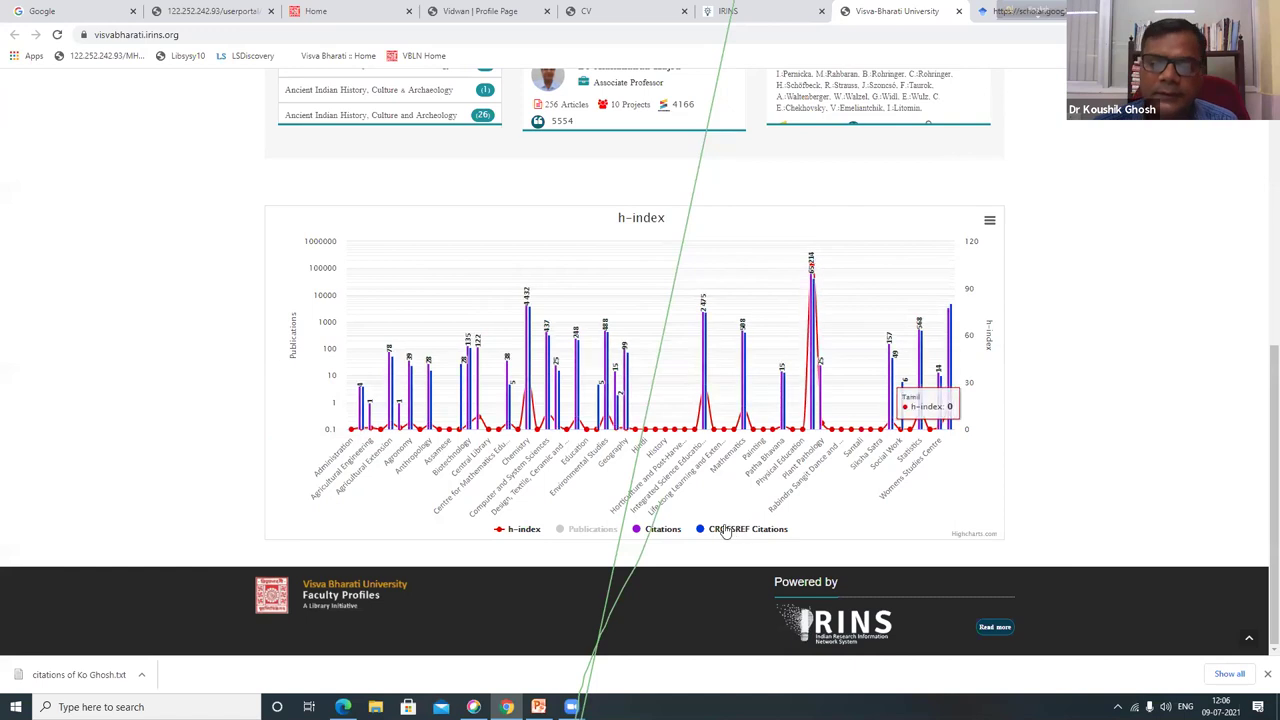
left_click(658, 532)
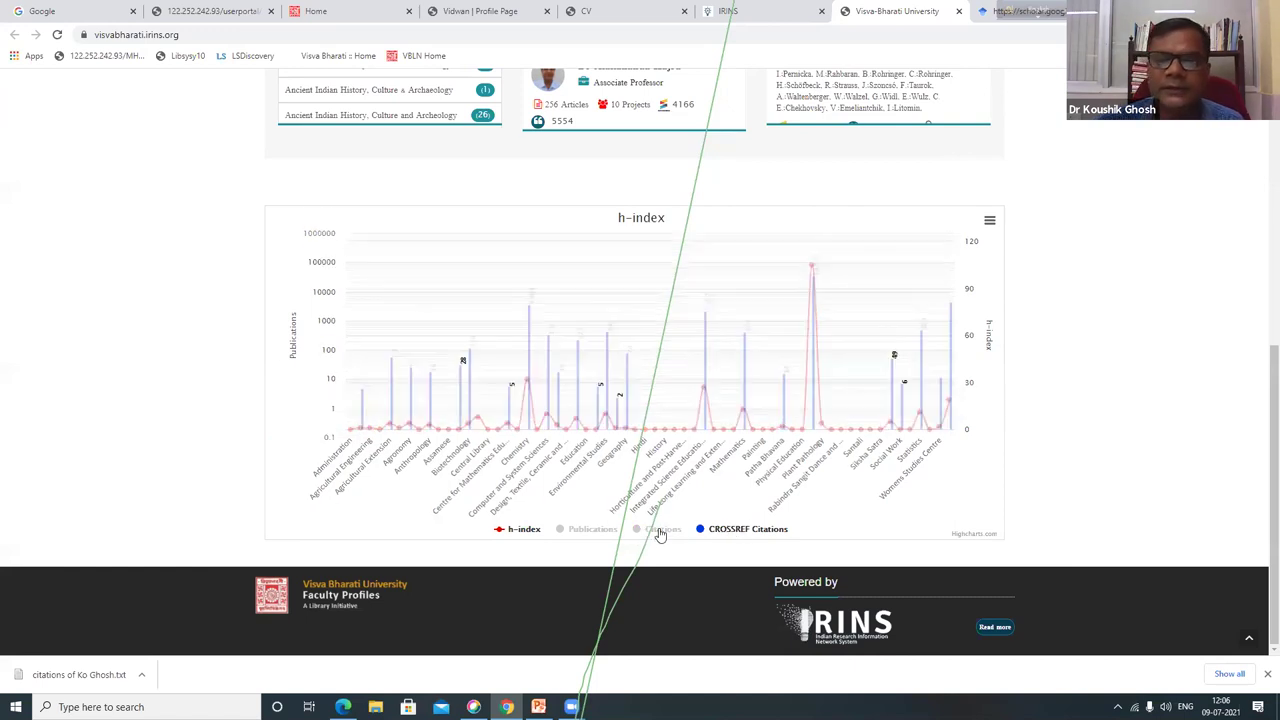
left_click(738, 532)
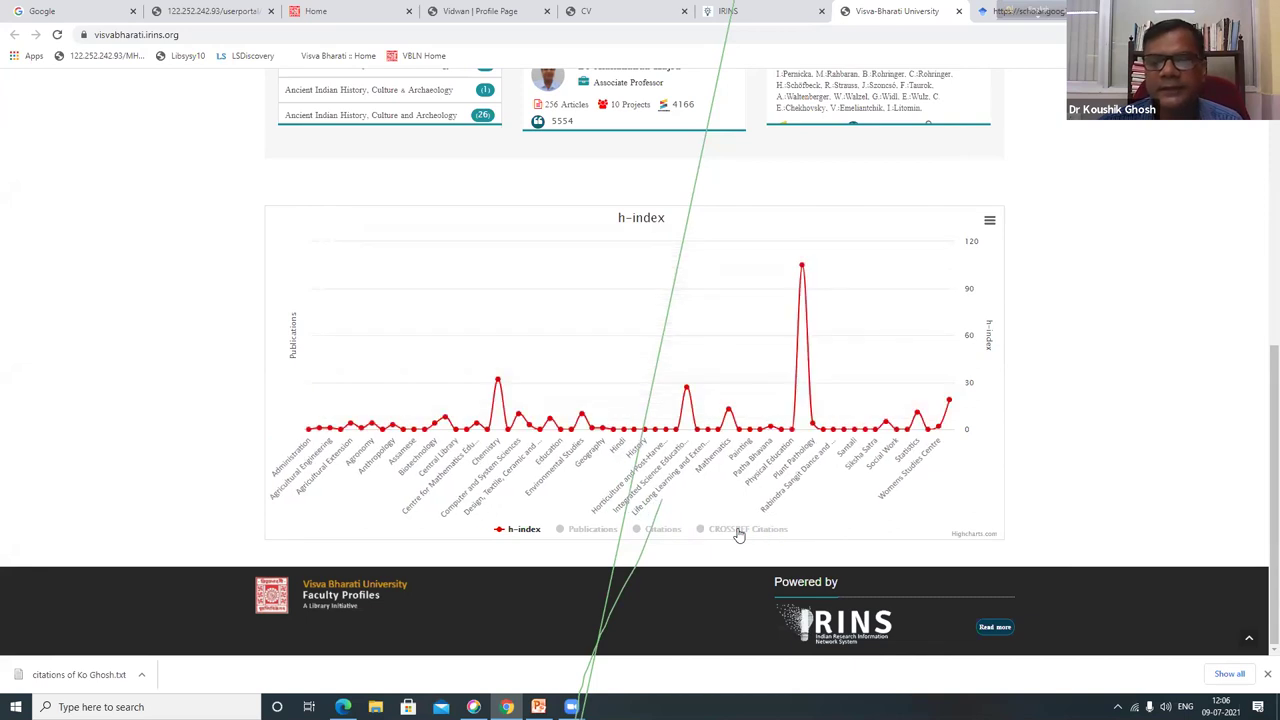
Show the Citations and Publications series again alongside the h-index line and inspect the departmental values in the chart.
left_click(674, 536)
left_click(593, 532)
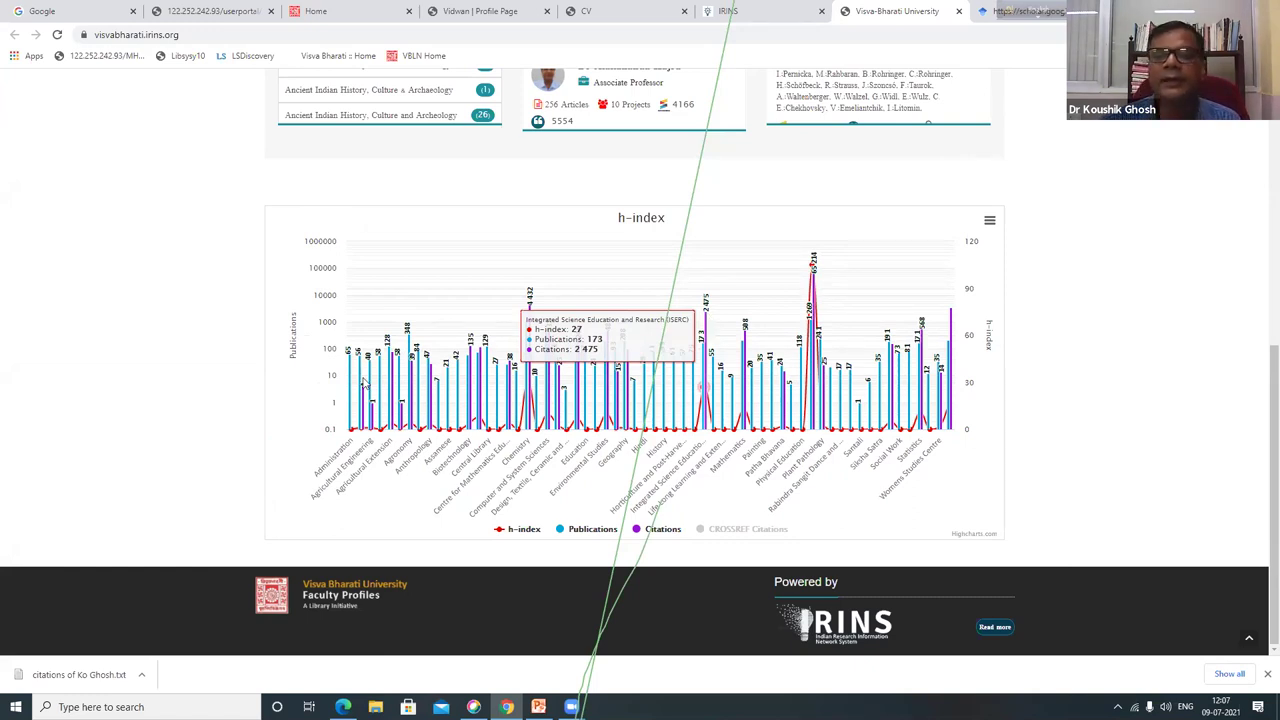
left_click(989, 222)
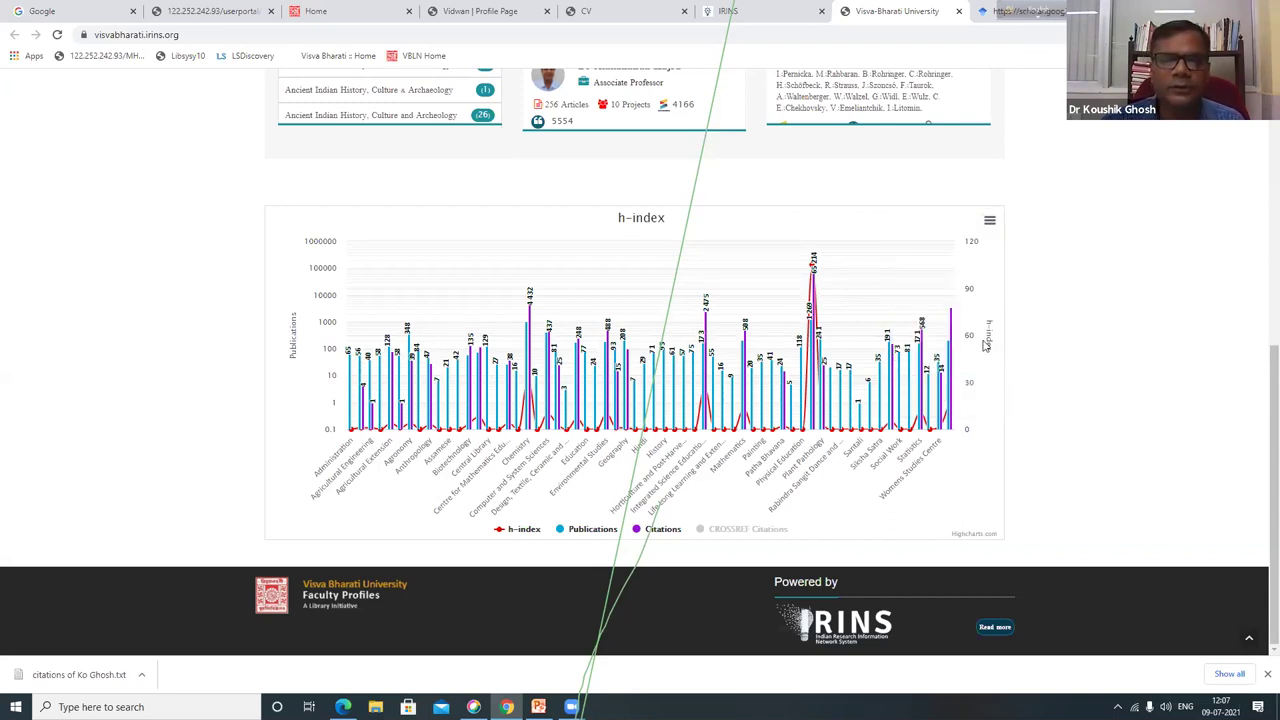
scroll(890, 292, "up", 1)
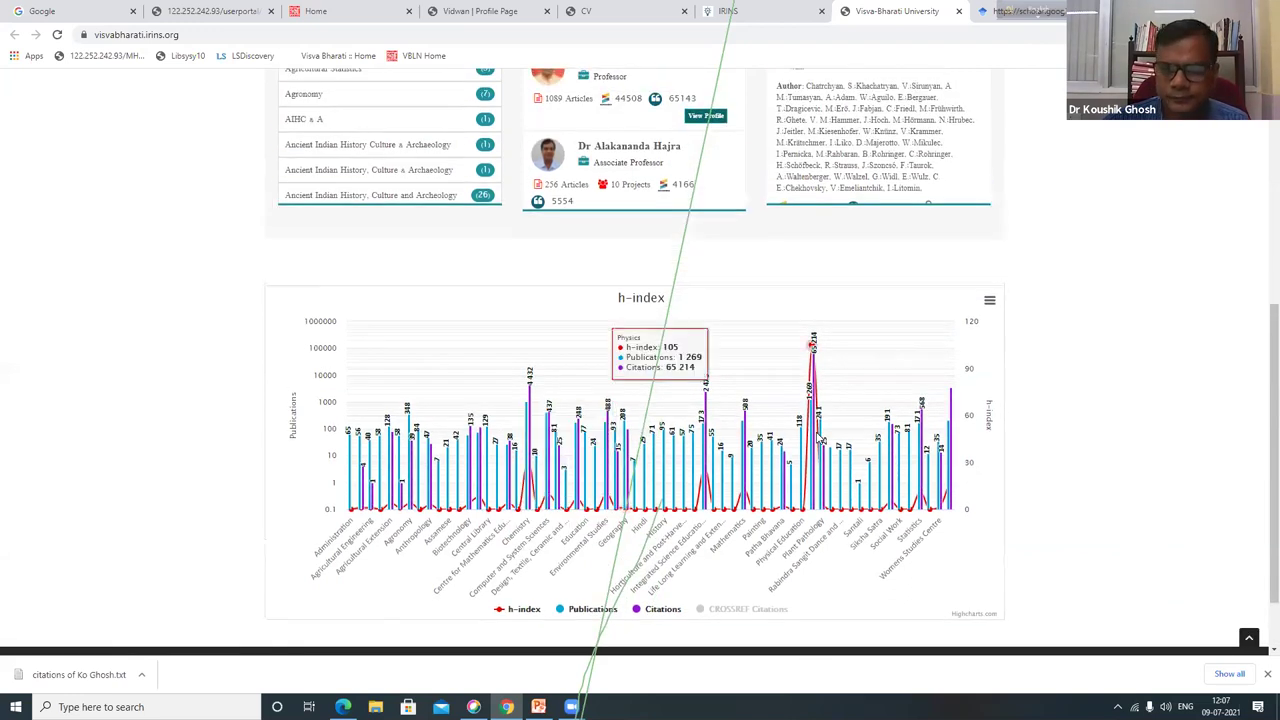
scroll(263, 538, "down", 1)
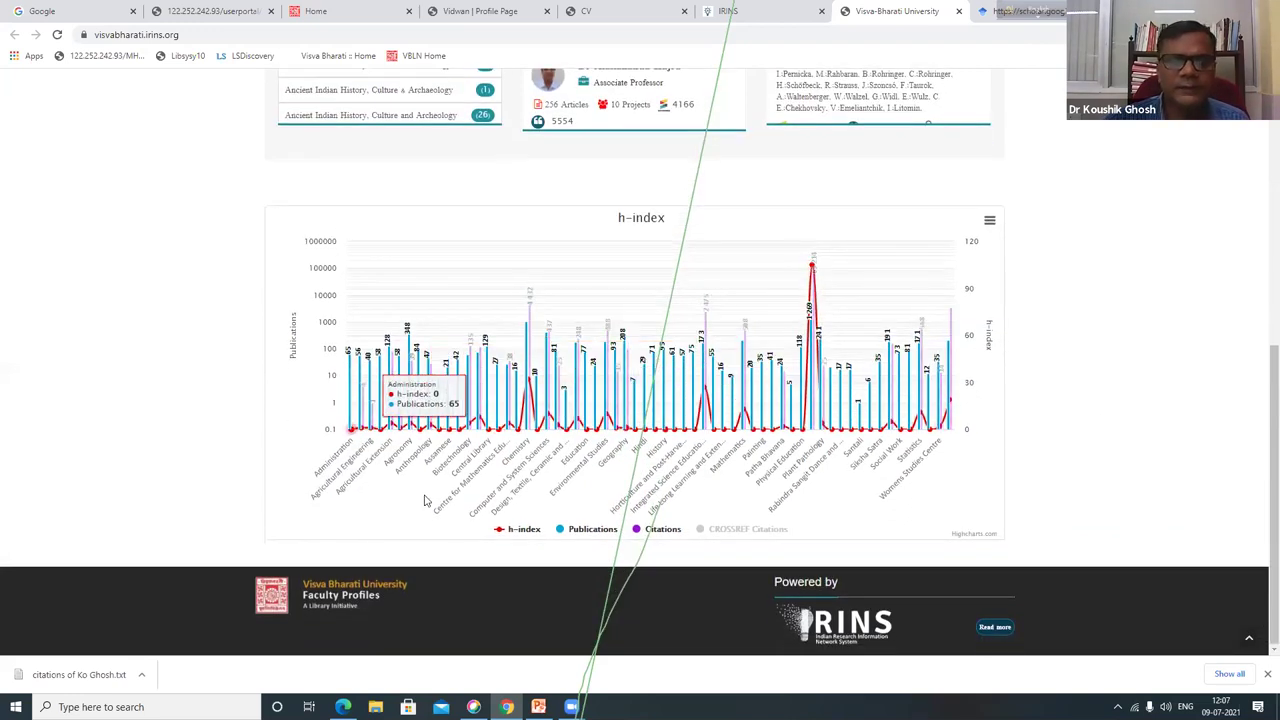
Hide the h-index, Publications and Citations series in the chart and show only CROSSREF Citations.
left_click(524, 531)
left_click(593, 530)
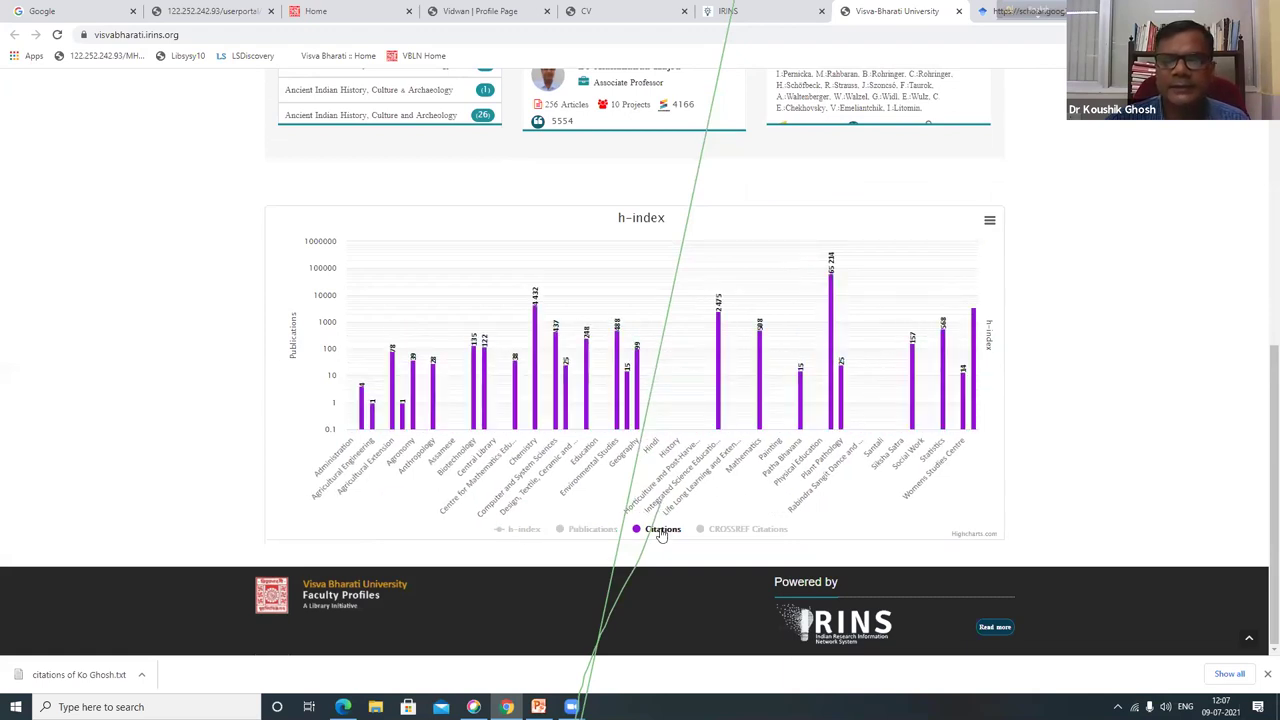
left_click(662, 529)
left_click(760, 530)
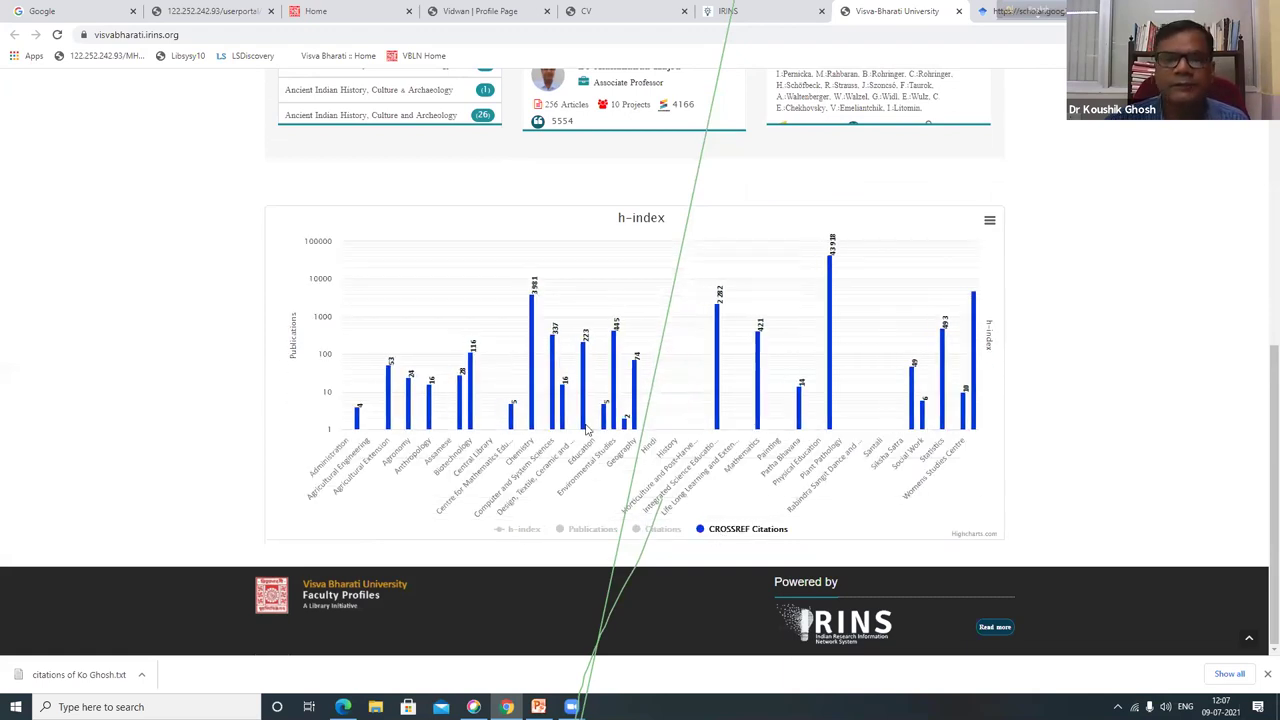
Look through the Departments, Faculty Profile and Article lists and the Faculty, Scholarly Resources and Resources Impact summaries.
scroll(603, 456, "up", 2)
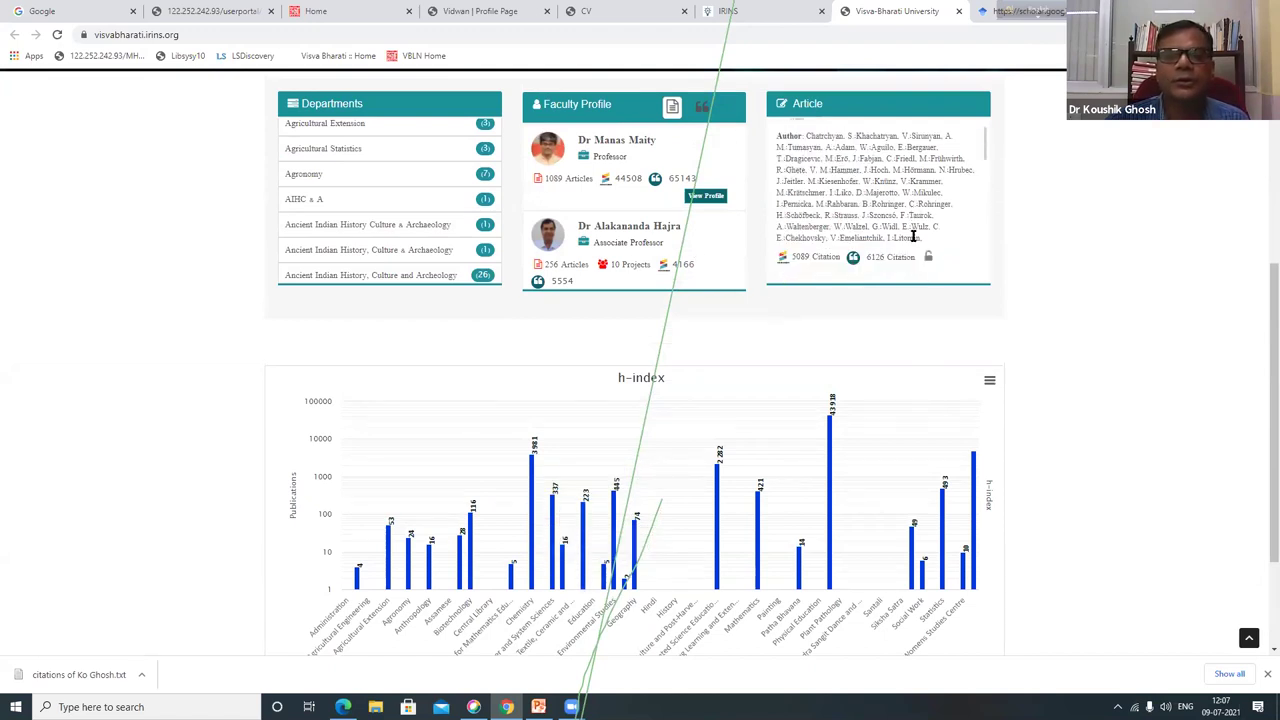
scroll(460, 213, "down", 3)
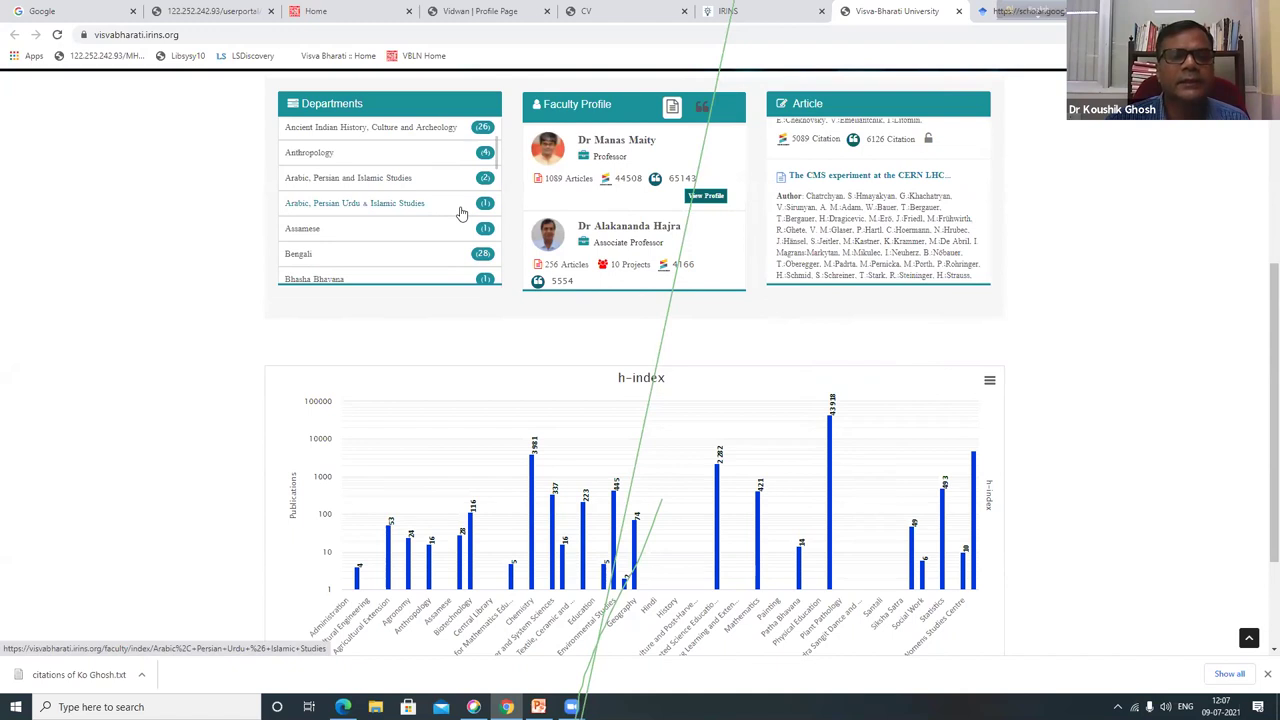
scroll(376, 185, "up", 3)
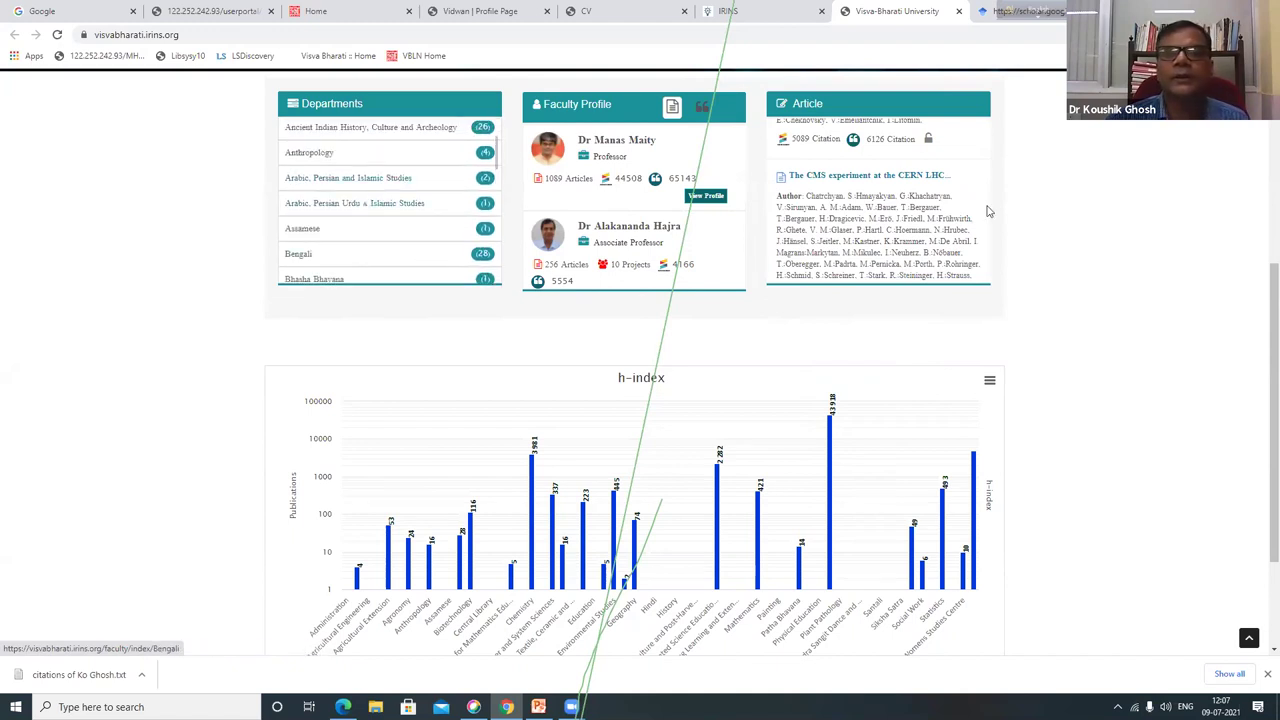
scroll(688, 176, "down", 3)
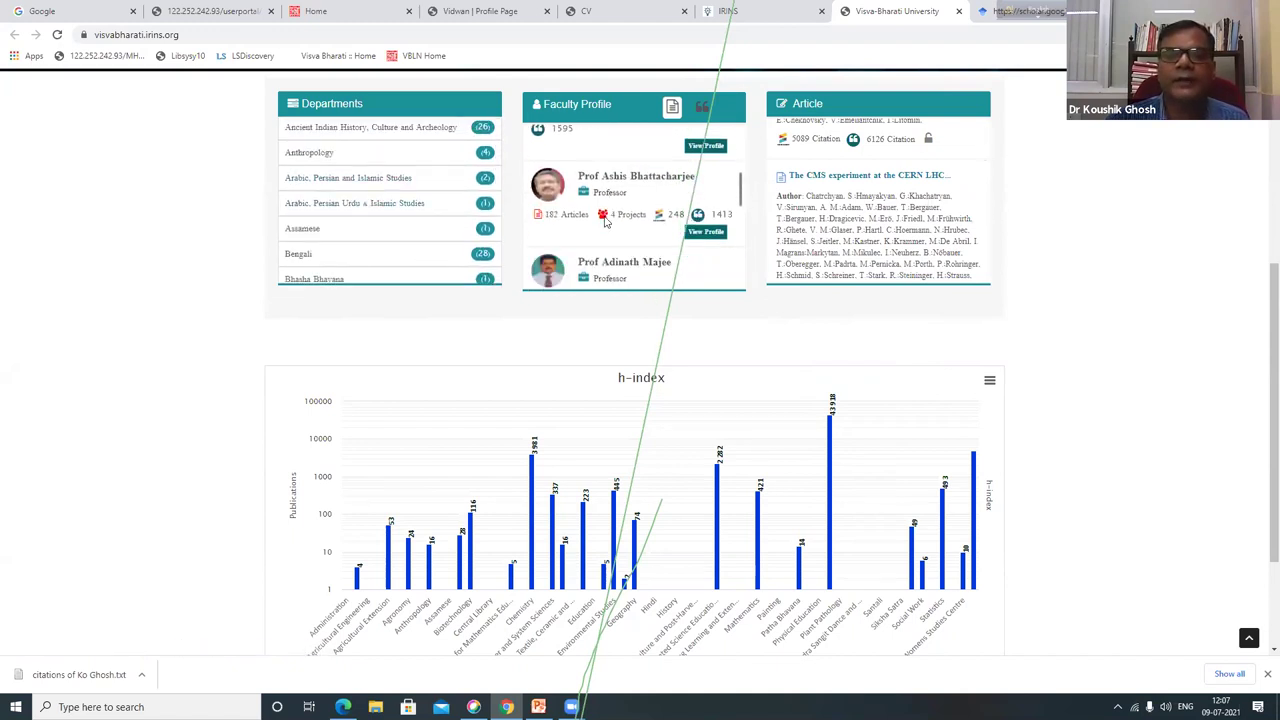
scroll(940, 197, "up", 5)
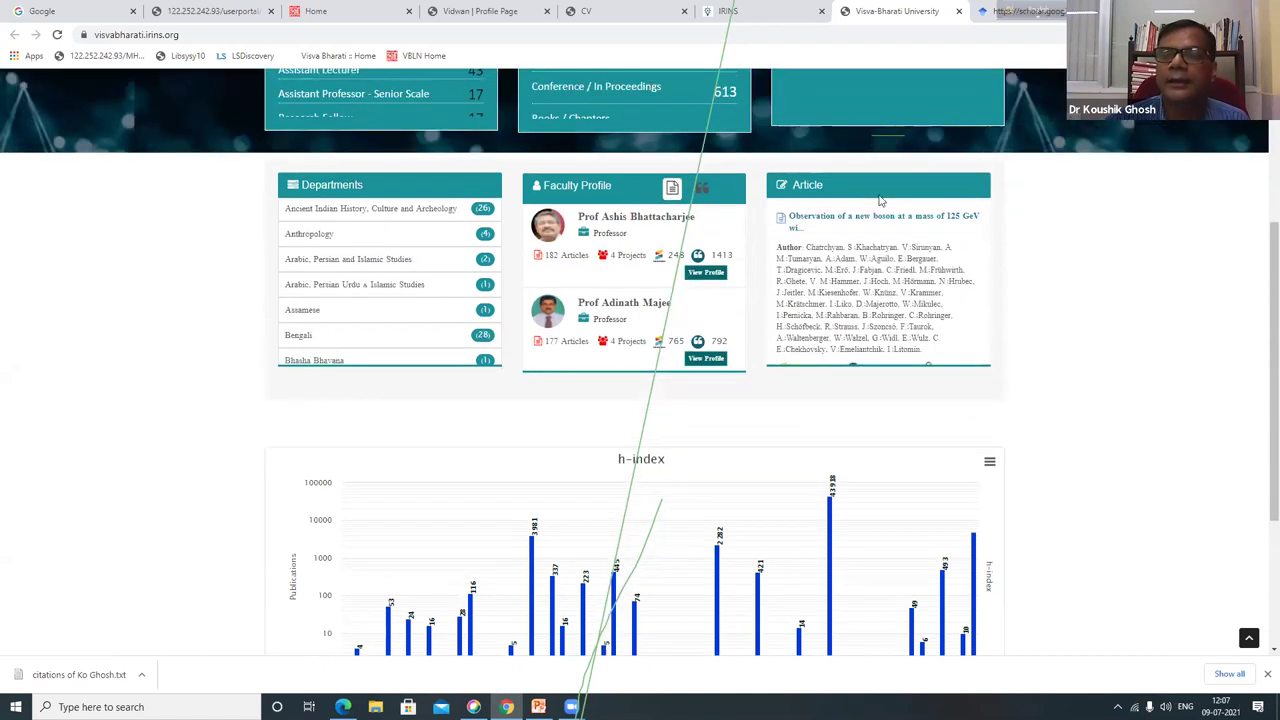
scroll(848, 218, "down", 3)
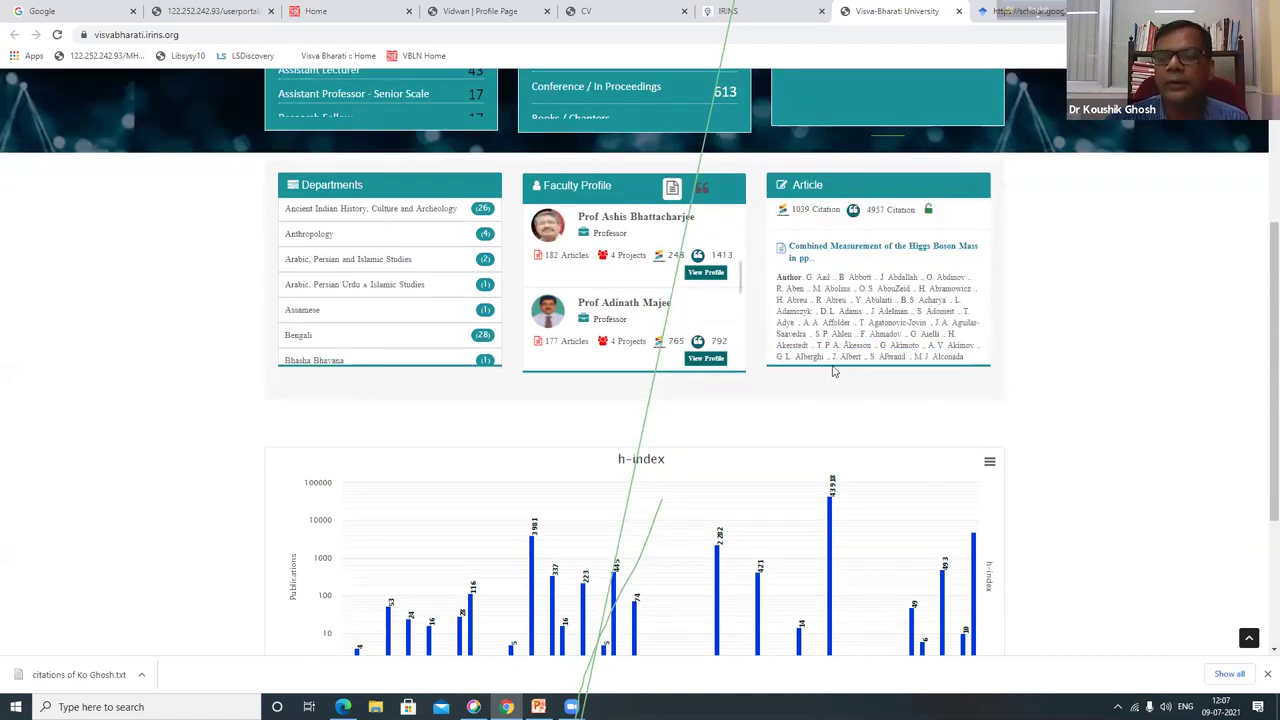
scroll(834, 369, "down", 2)
scroll(793, 382, "up", 1)
scroll(793, 382, "up", 3)
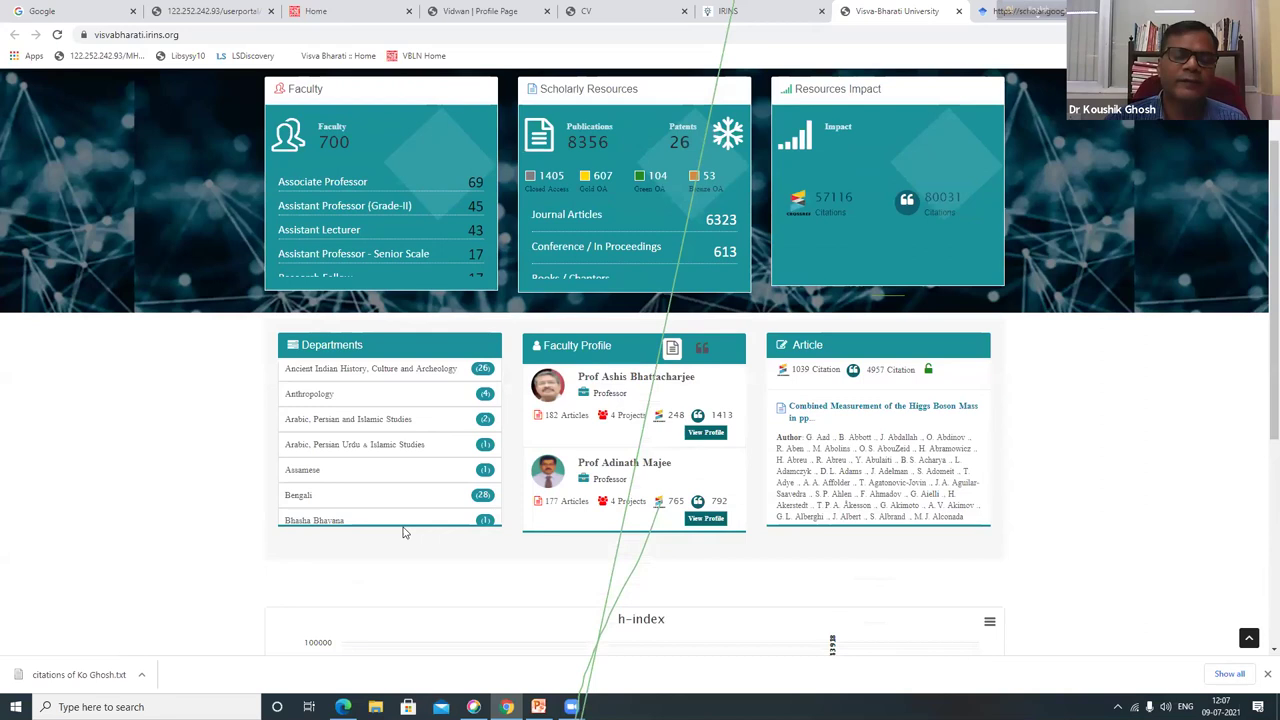
scroll(205, 523, "up", 1)
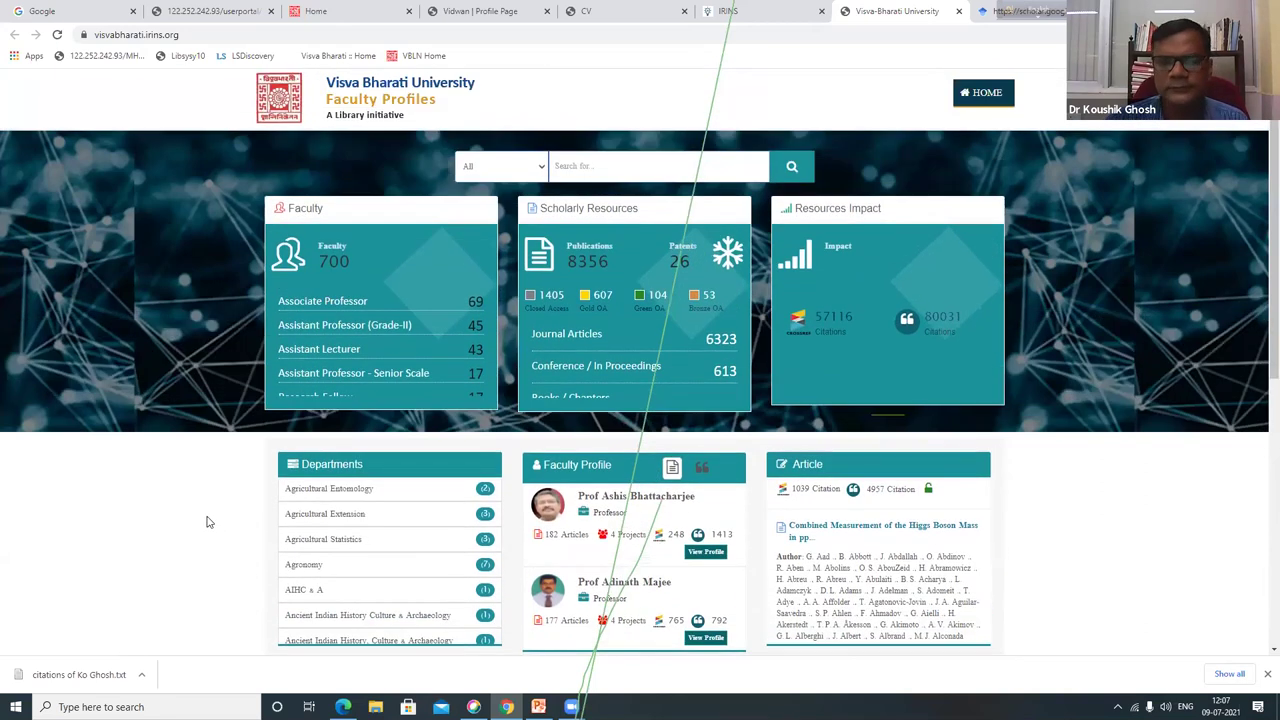
scroll(1023, 488, "down", 5)
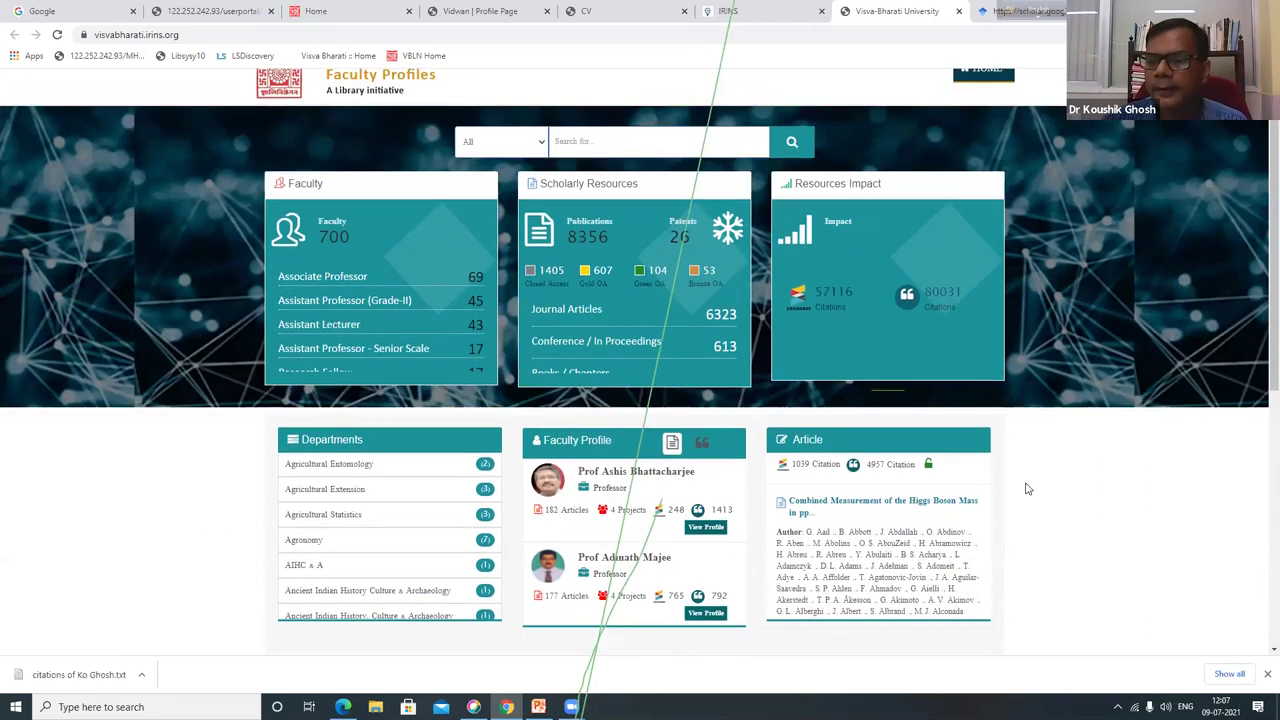
scroll(543, 403, "up", 2)
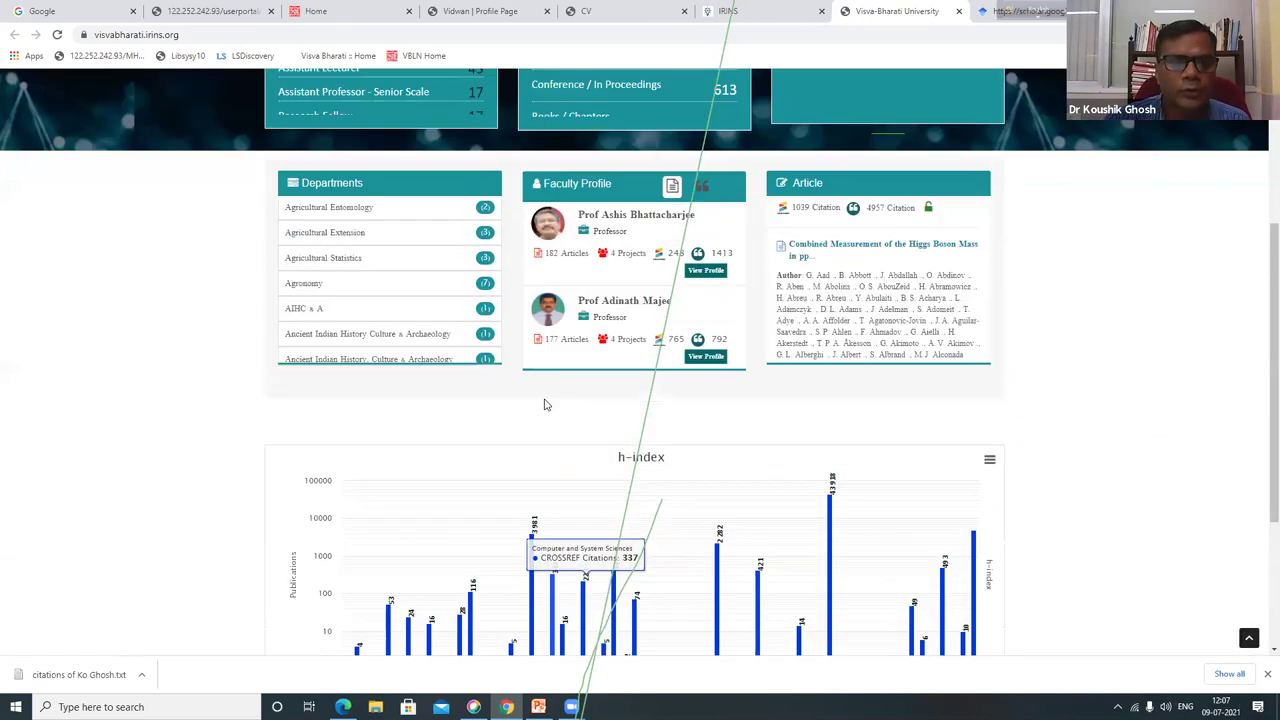
scroll(551, 406, "down", 2)
scroll(551, 406, "up", 3)
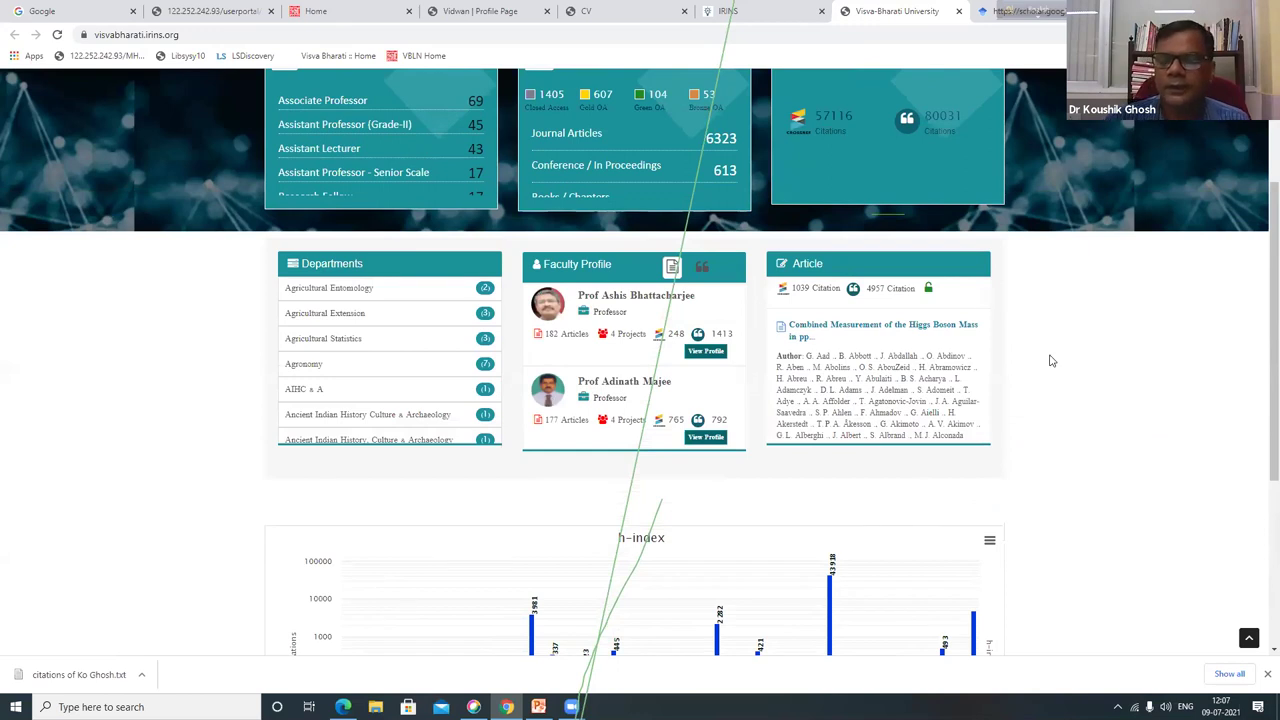
scroll(209, 443, "up", 3)
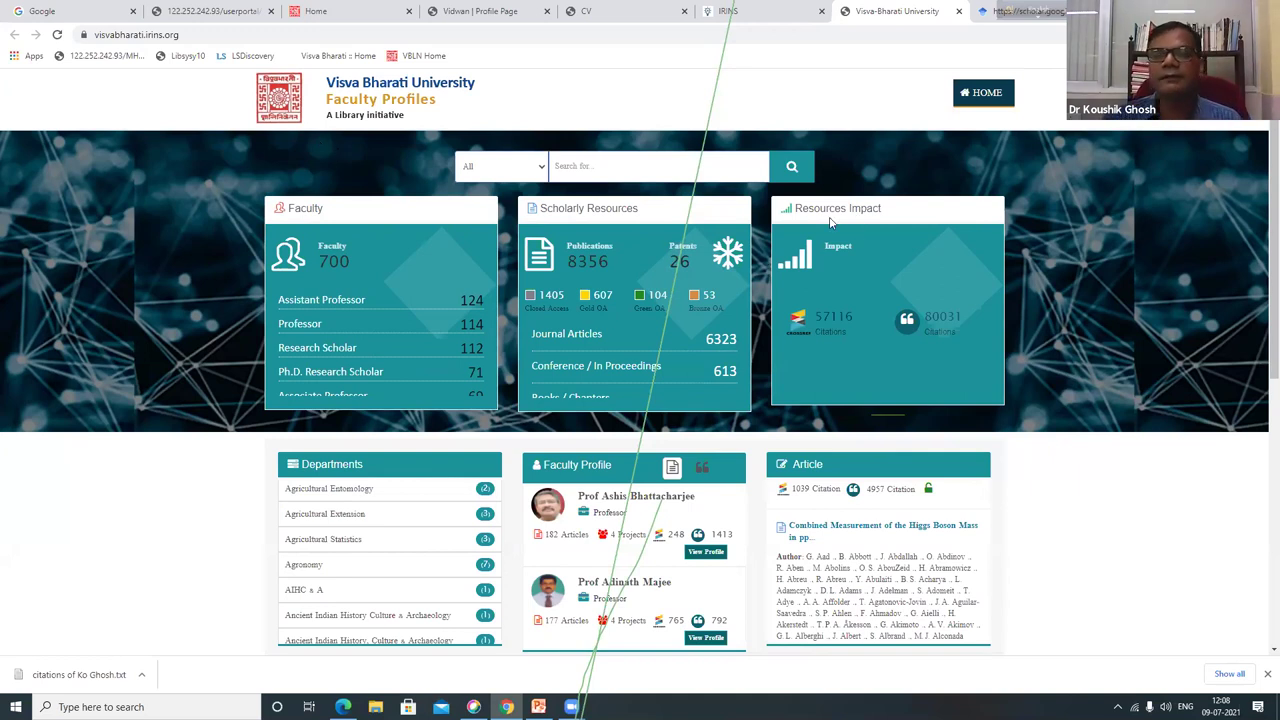
Check the open CV, switch to the Vidwan site and return to its Central University expert search results.
left_click(627, 16)
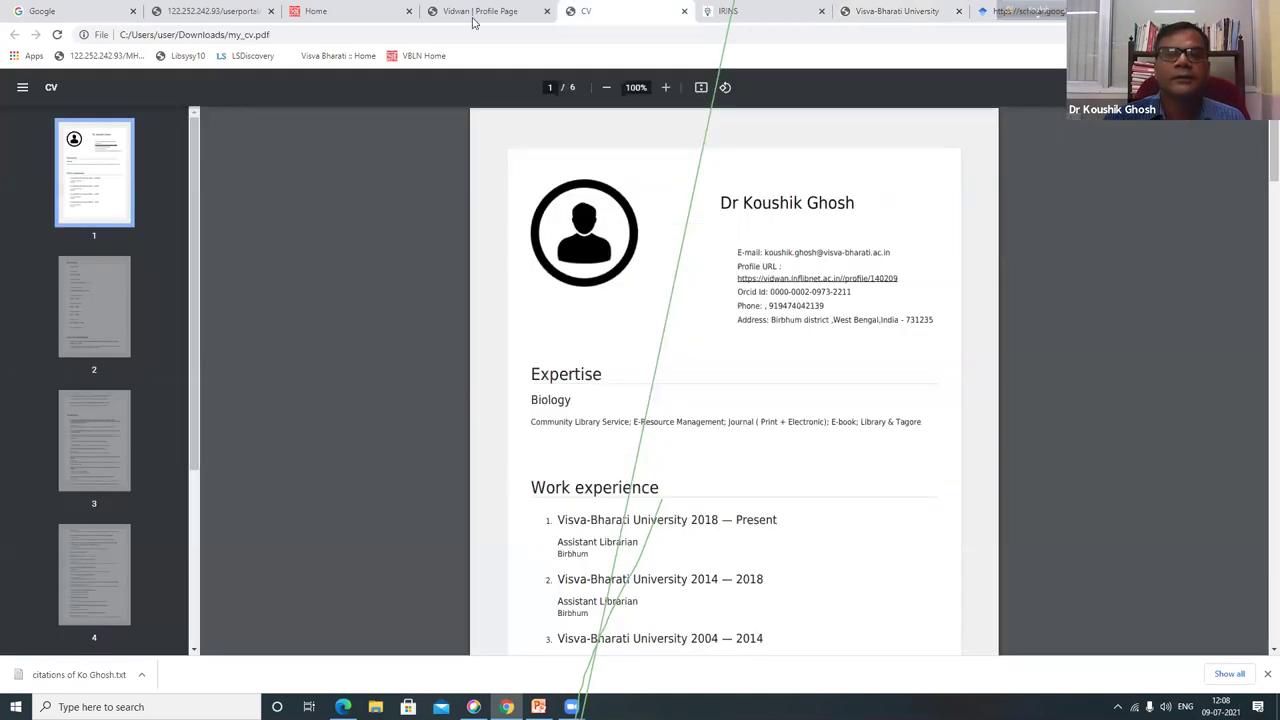
left_click(770, 10)
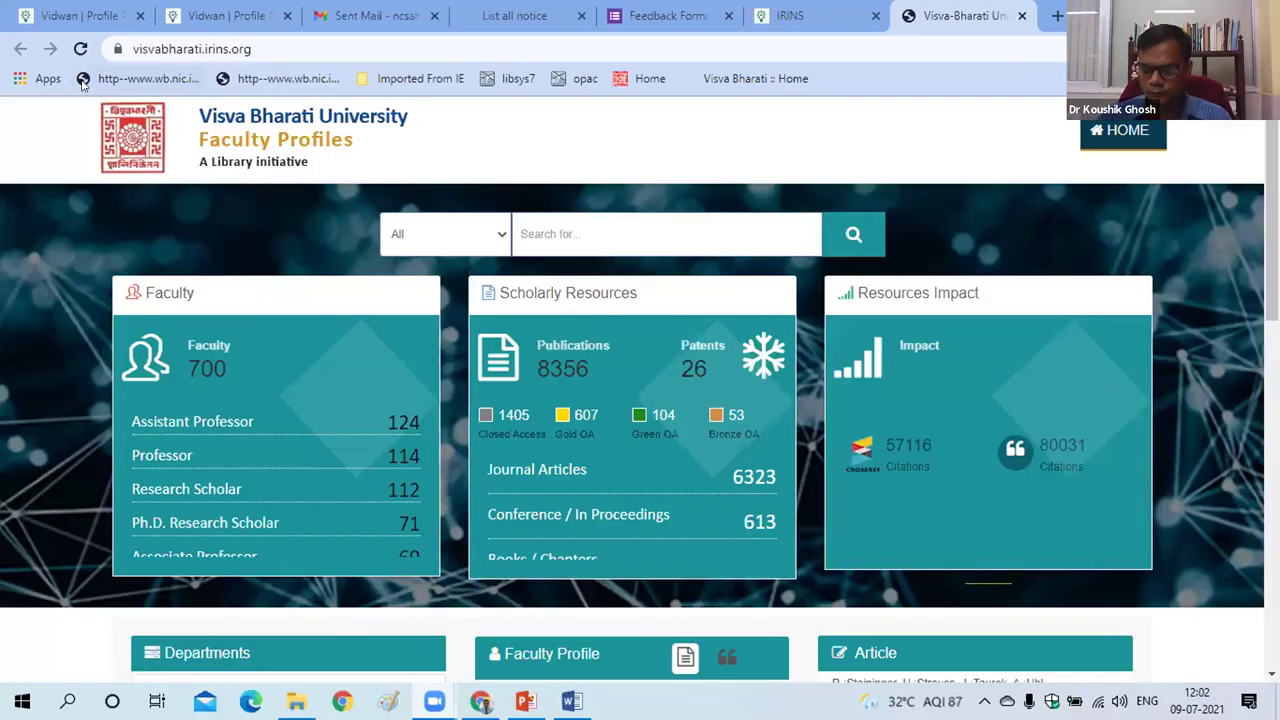
left_click(78, 15)
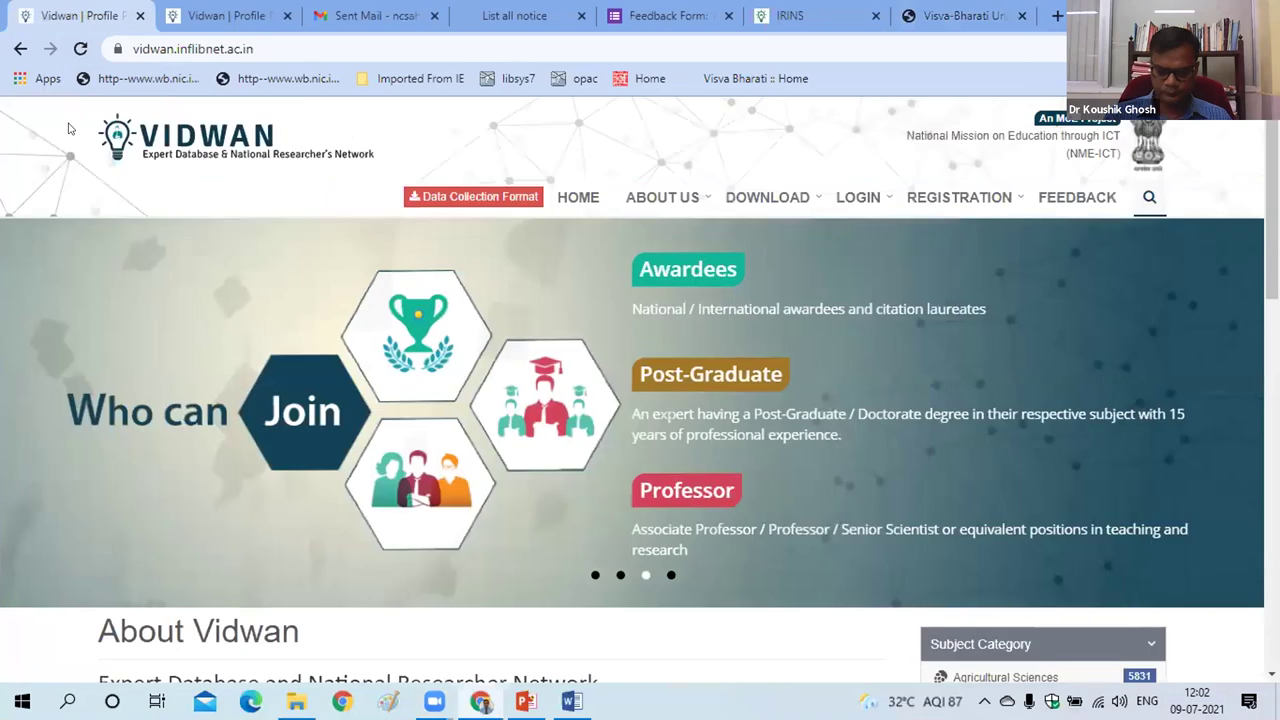
left_click(19, 49)
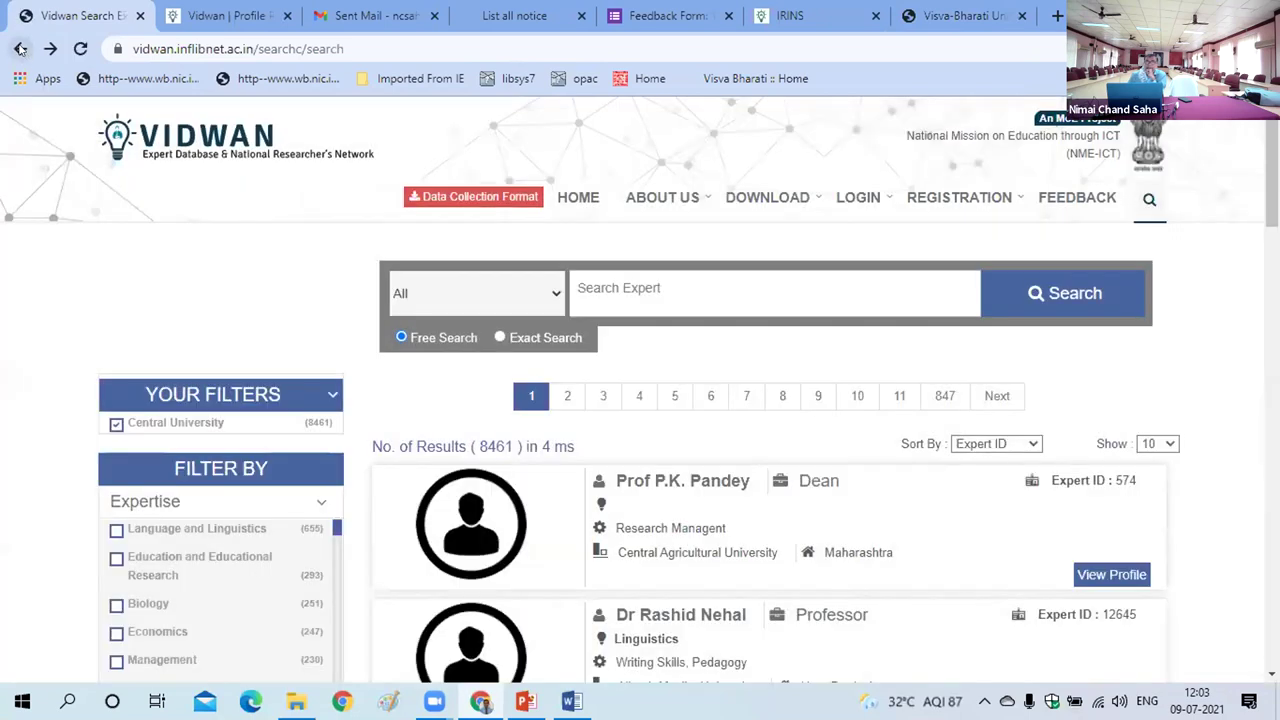
On the other open Vidwan home page, list the experts in the organisation category Central University.
key("ctrl+Tab")
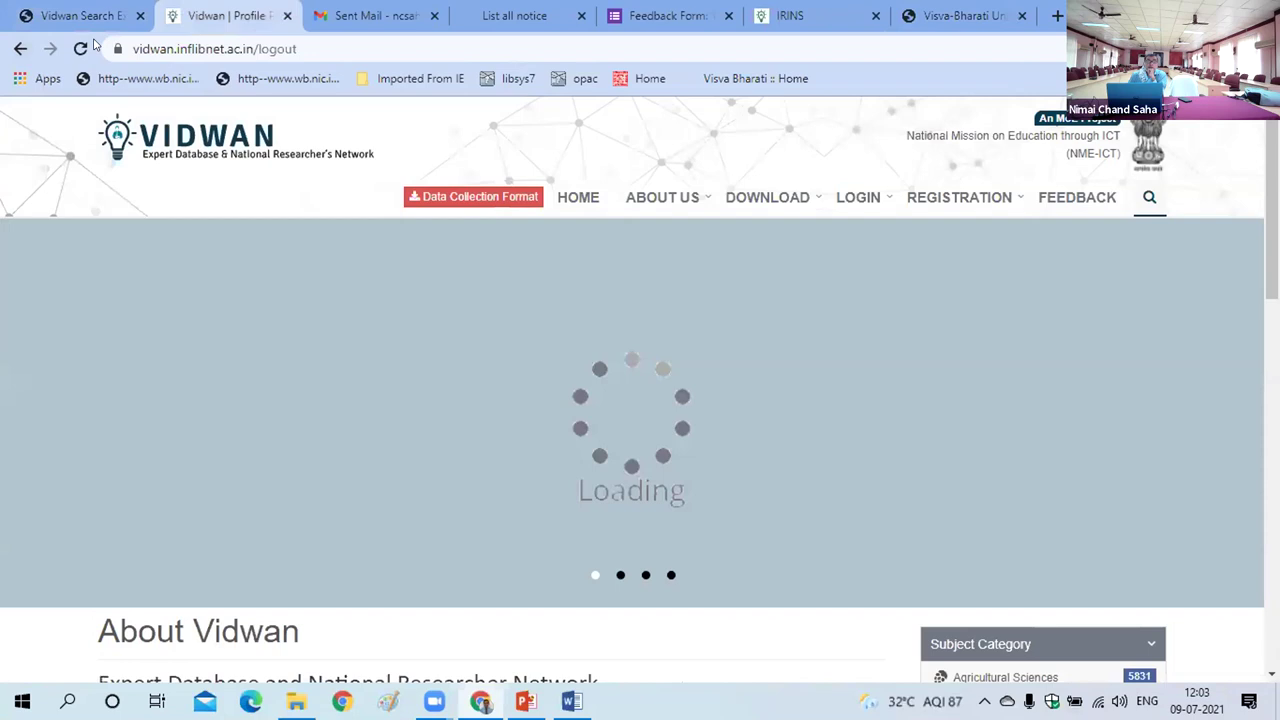
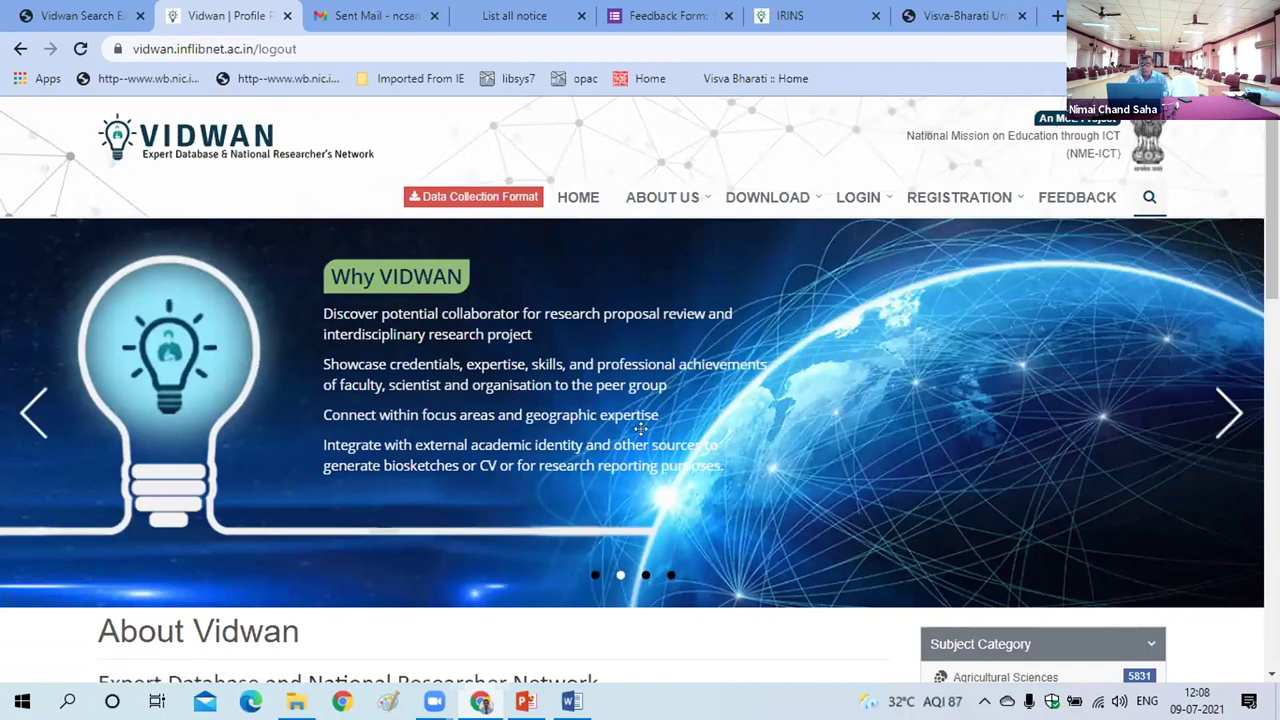
scroll(640, 428, "down", 3)
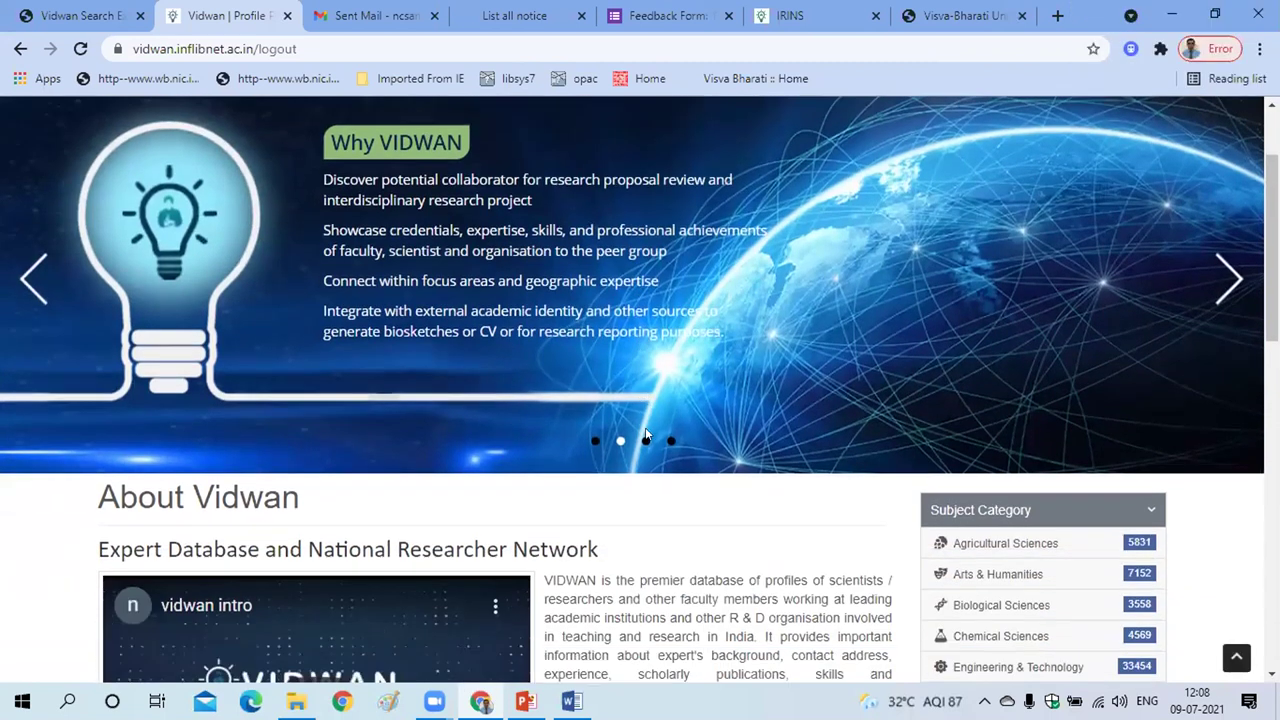
scroll(640, 428, "up", 3)
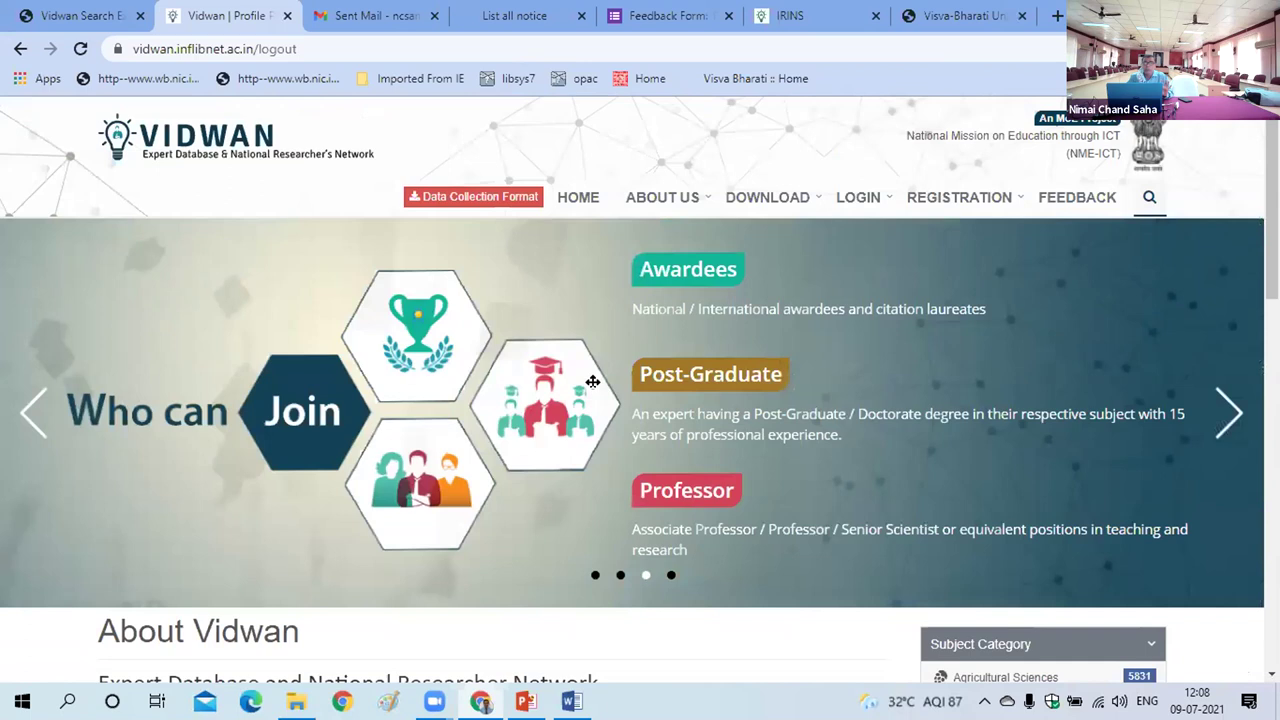
scroll(593, 388, "down", 1)
scroll(593, 388, "down", 3)
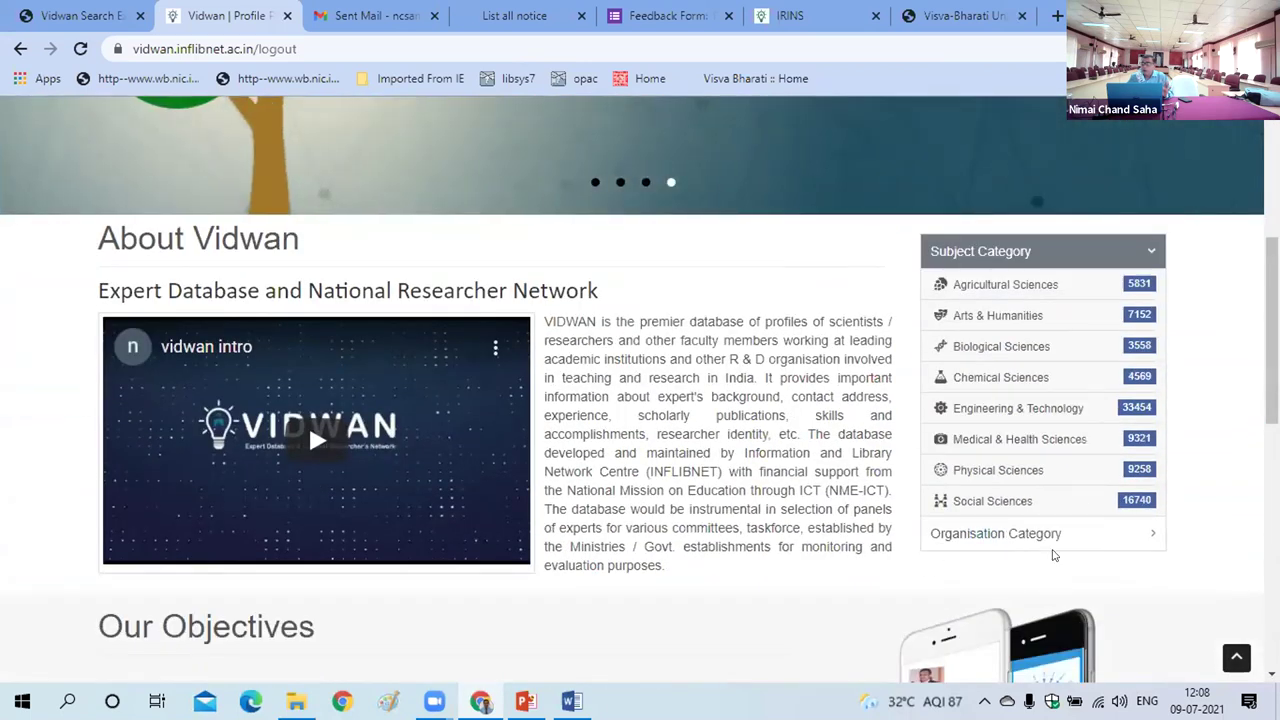
left_click(985, 535)
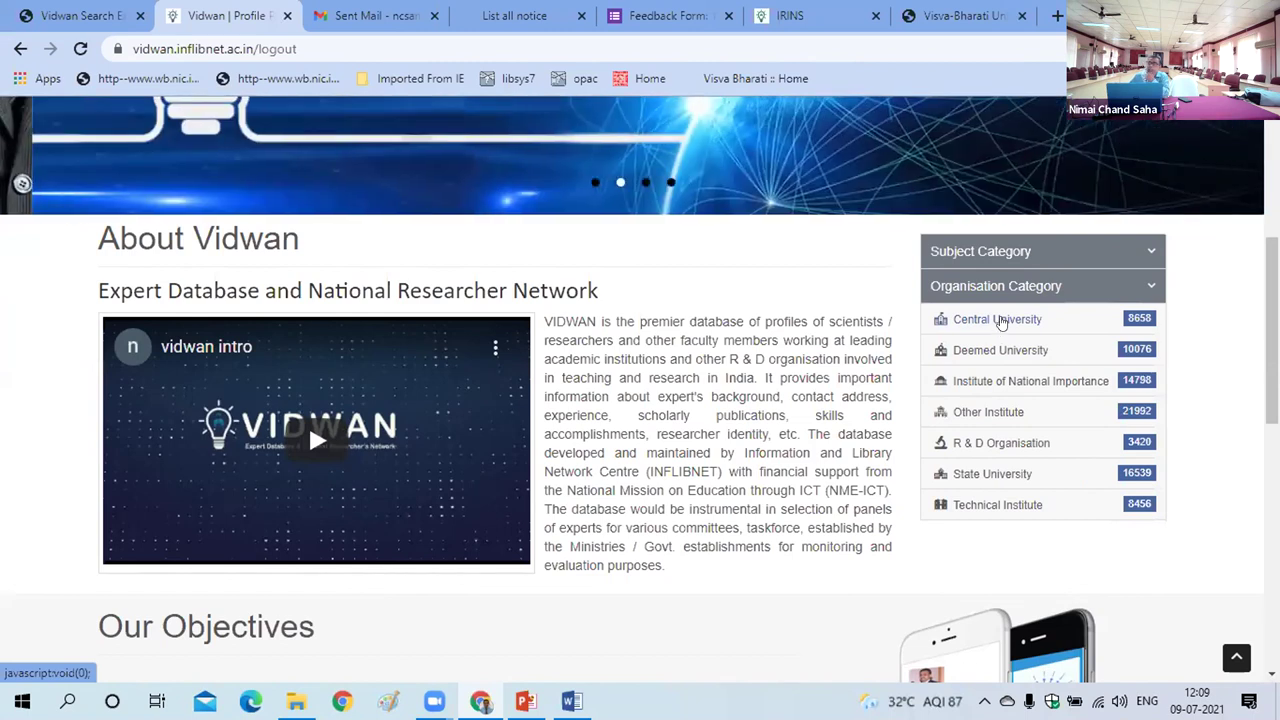
left_click(1000, 322)
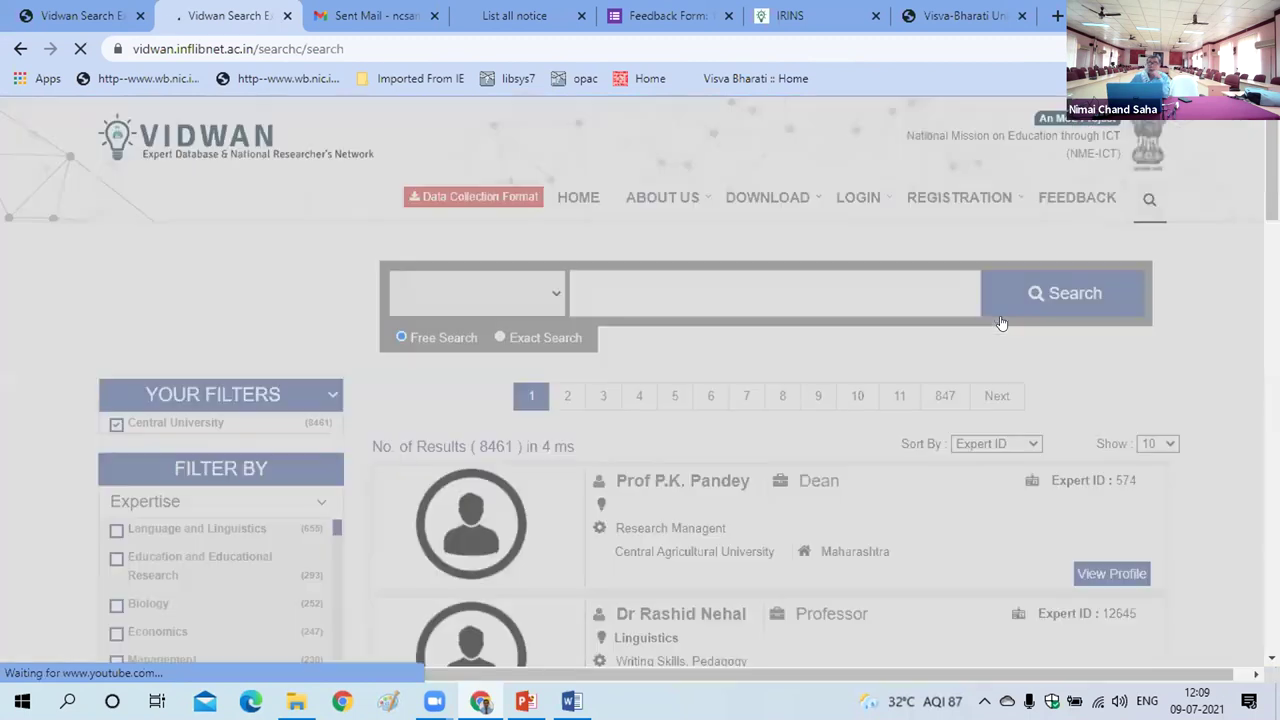
Examine the Central University expert results and the Designation, Organisation and State filters.
scroll(58, 327, "down", 1)
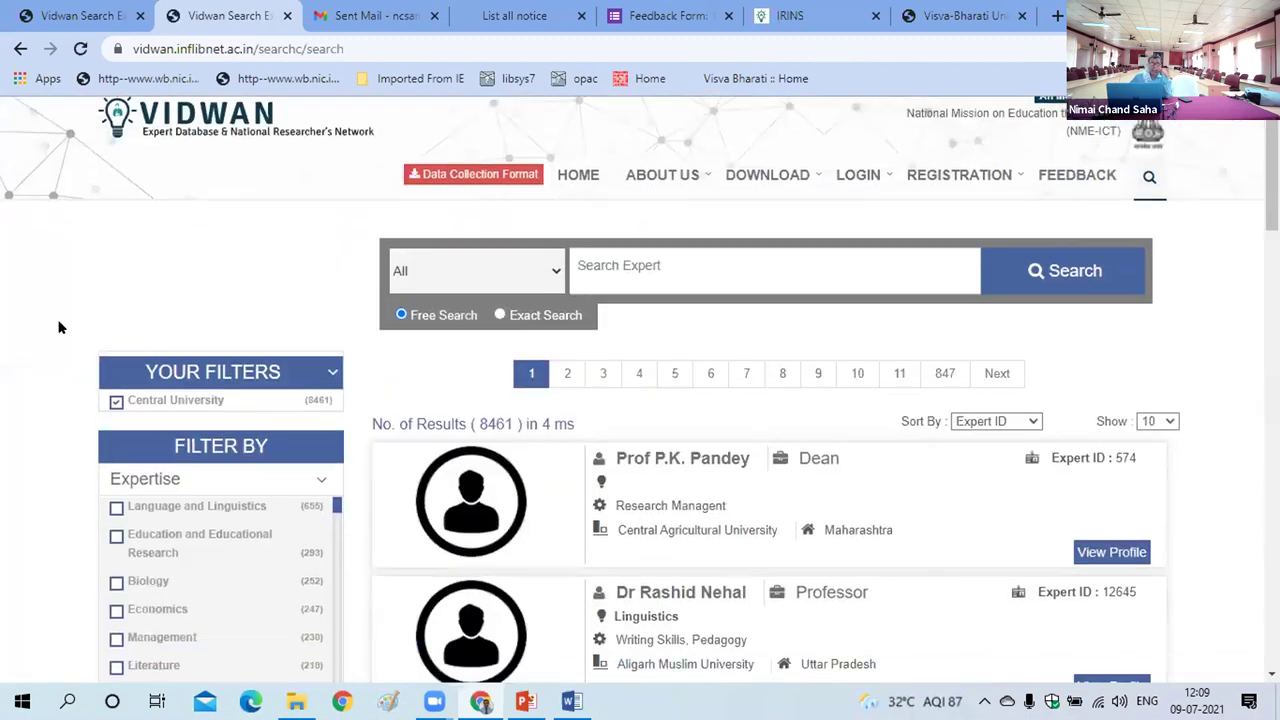
scroll(58, 327, "down", 7)
scroll(58, 327, "down", 5)
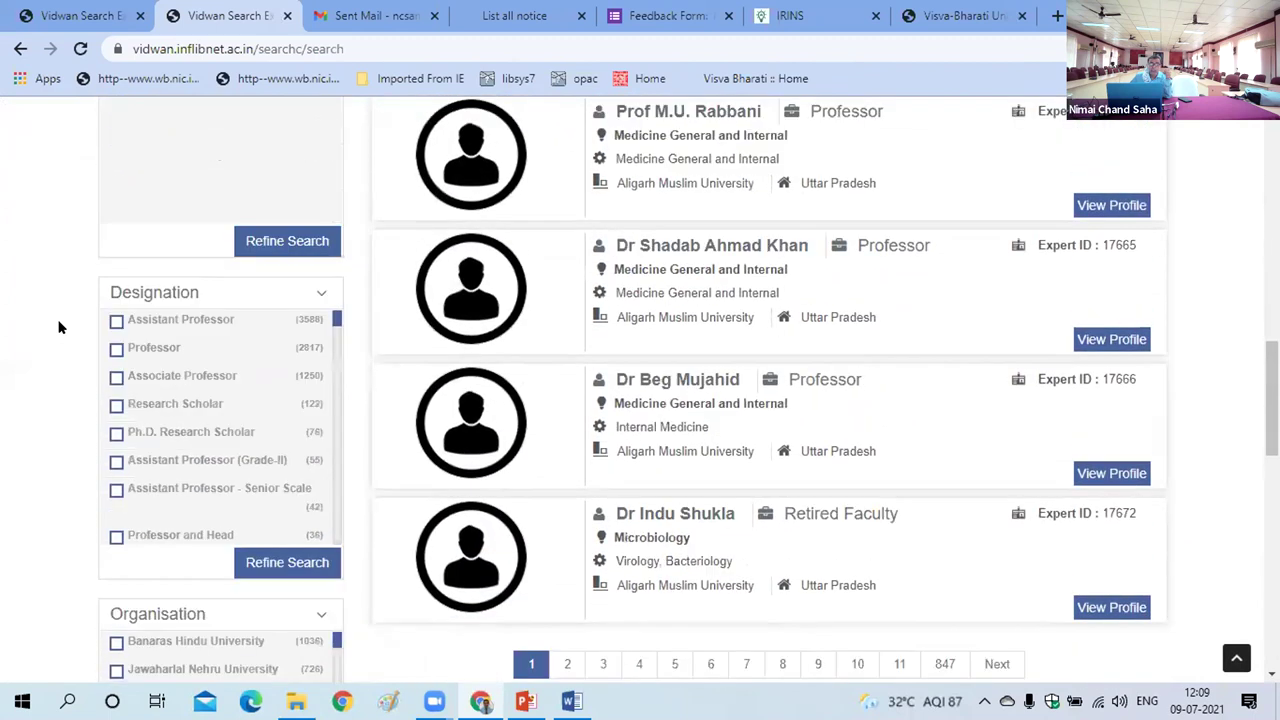
scroll(68, 327, "down", 4)
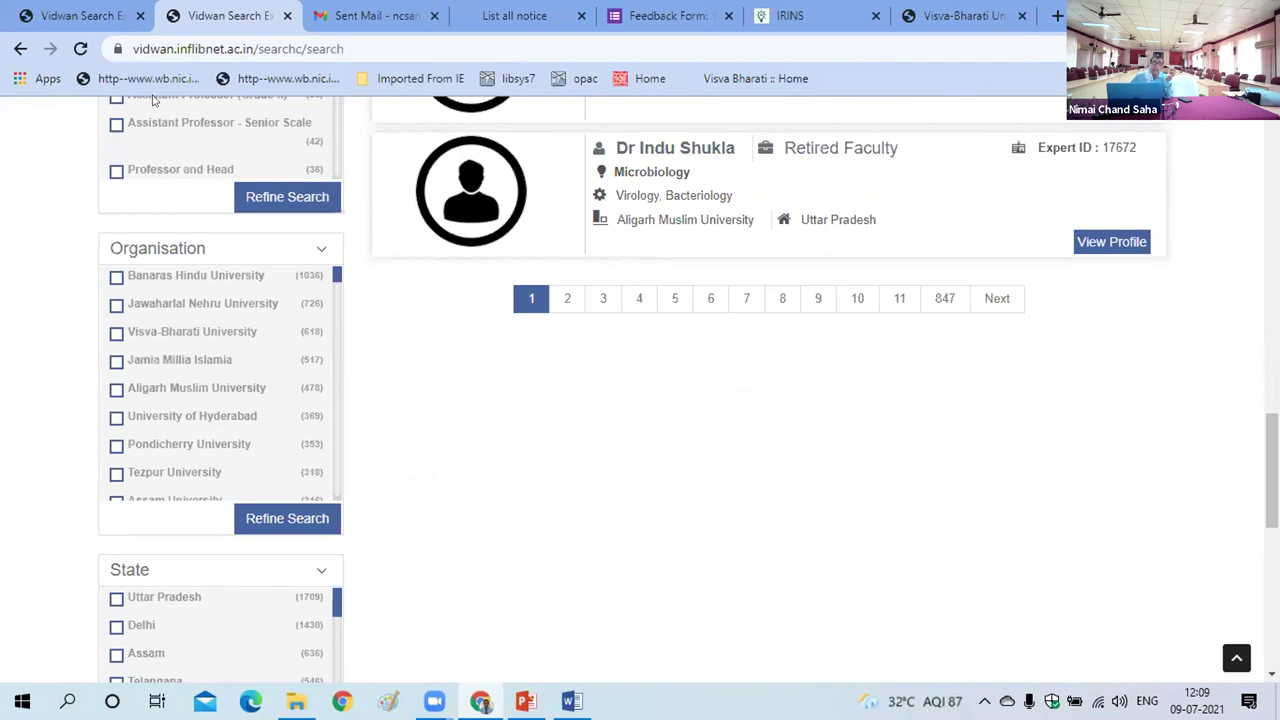
From the first Vidwan search results page, open the login page for nodal officers.
left_click(78, 18)
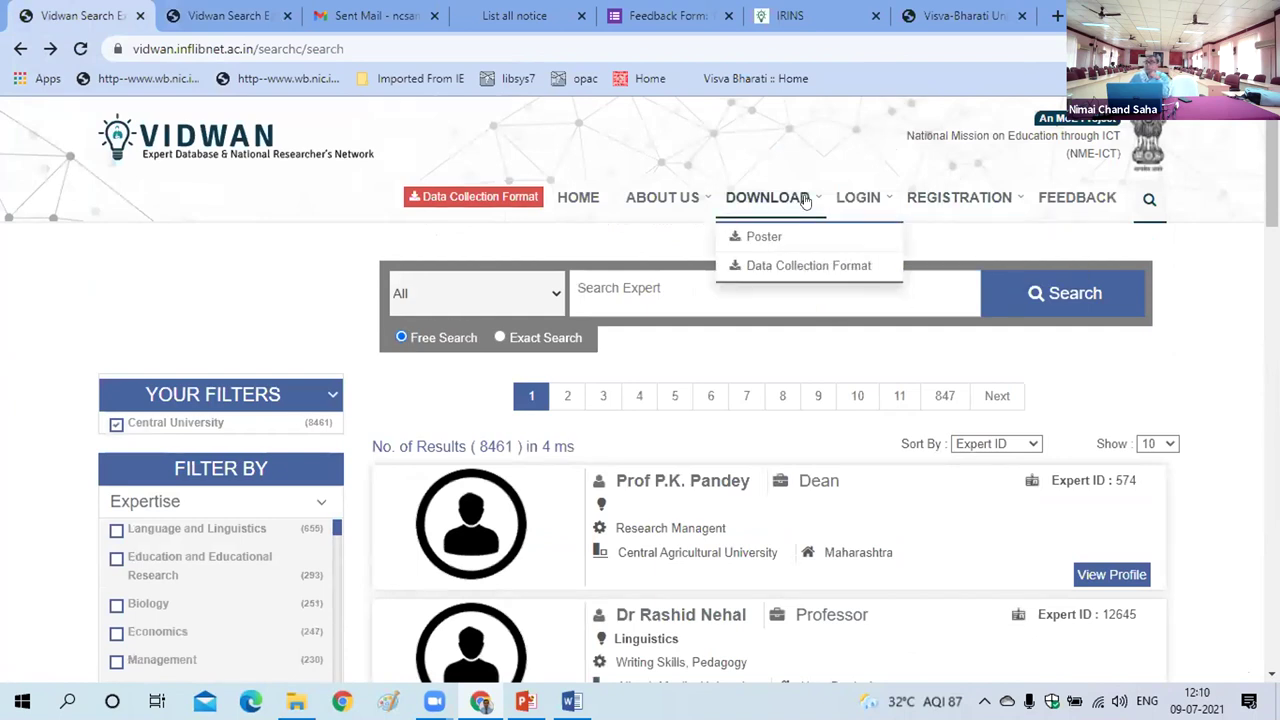
mouse_move(866, 205)
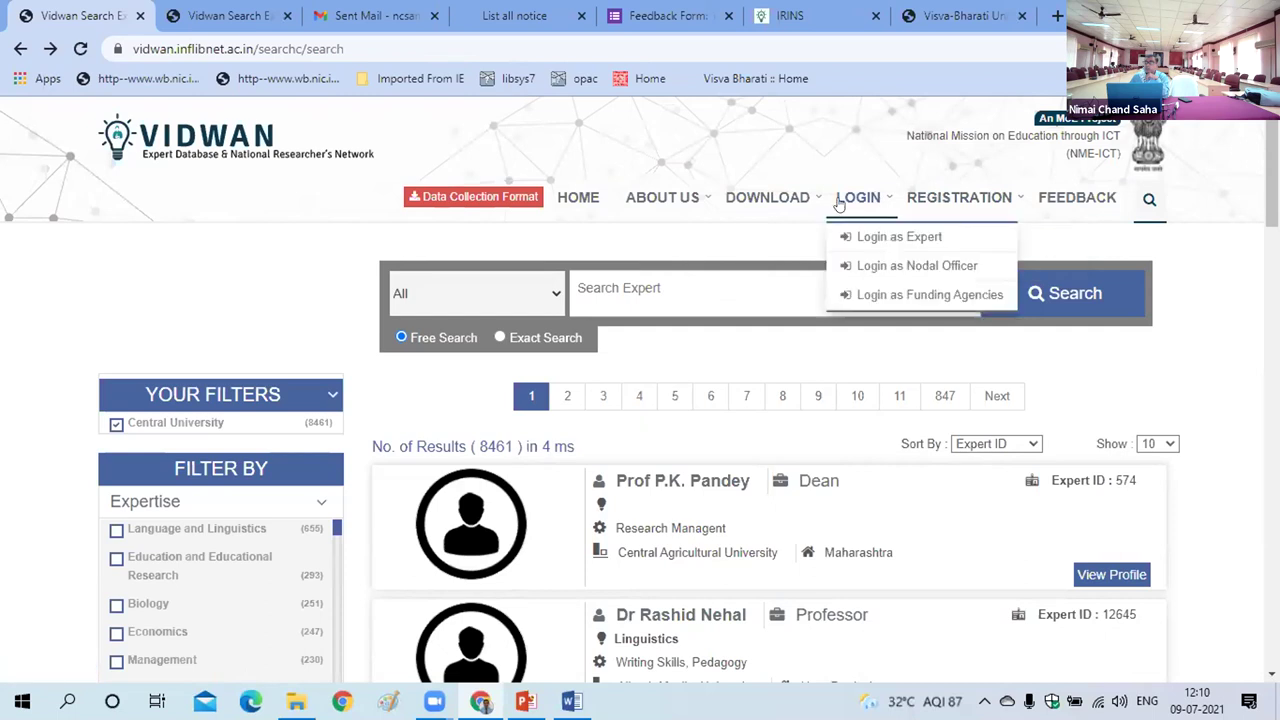
left_click(862, 266)
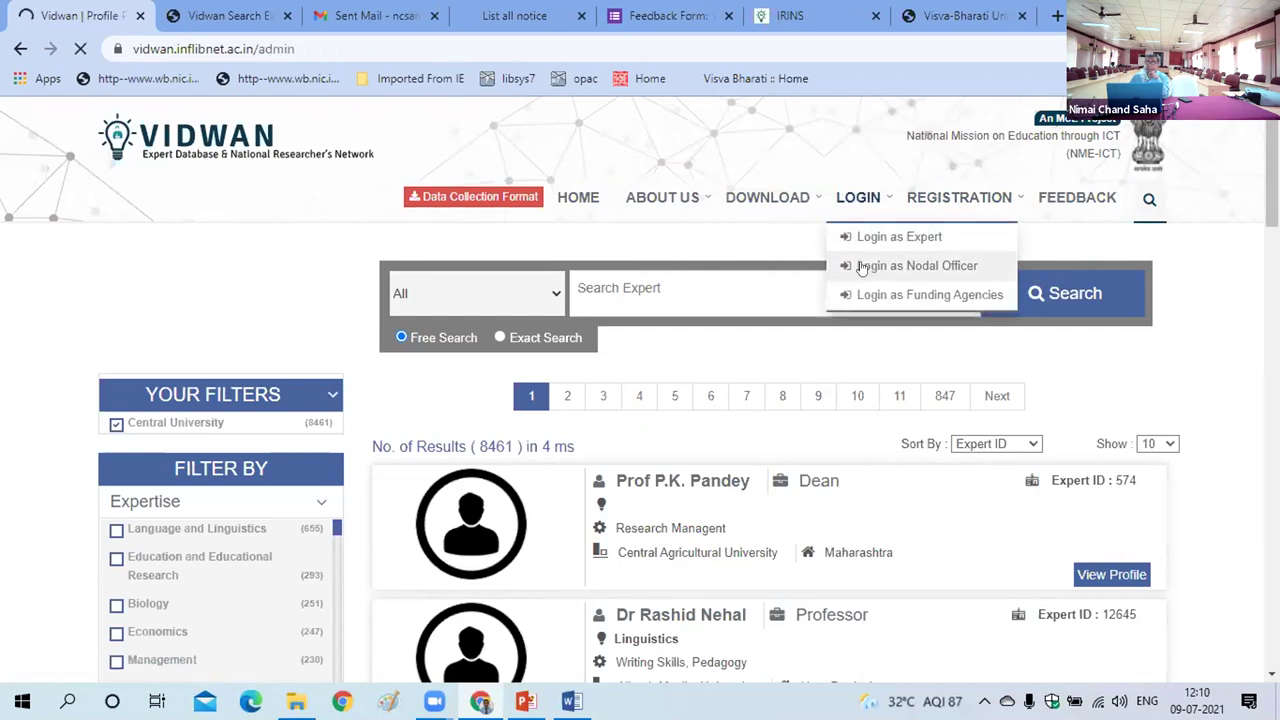
Log in to the nodal officer account with the officer's e-mail and account password.
left_click(561, 405)
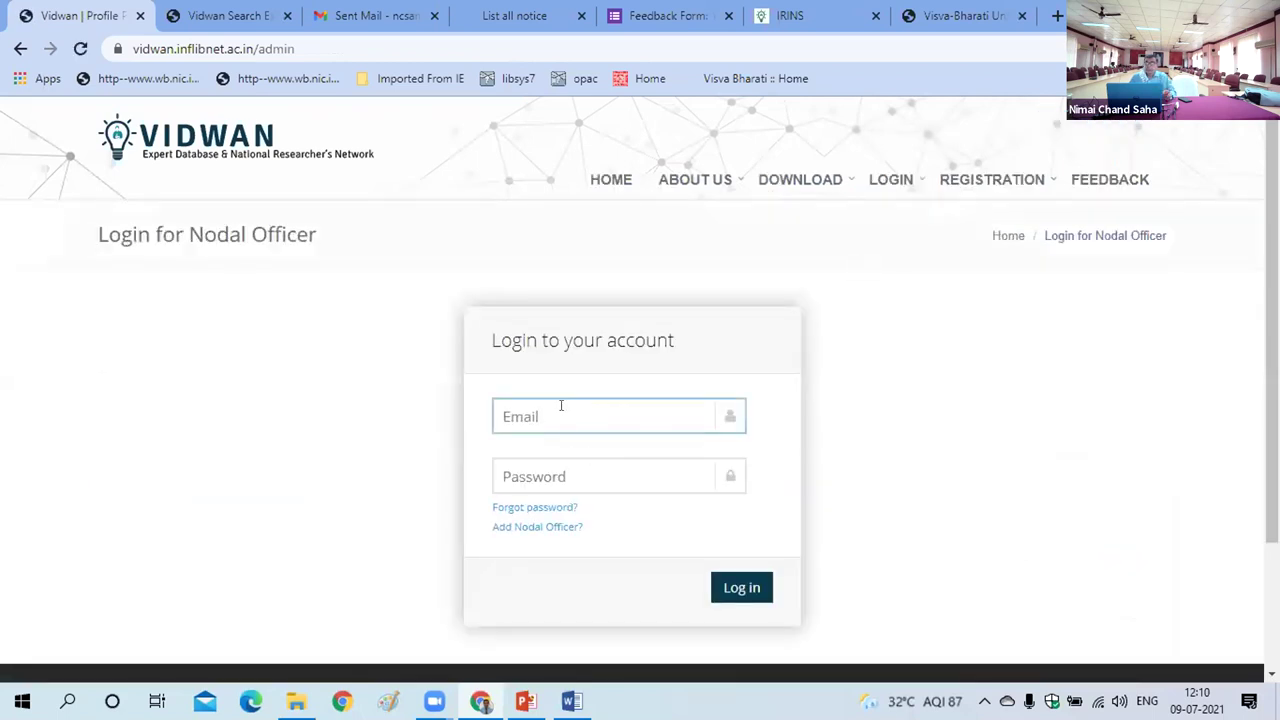
left_click(555, 460)
left_click(550, 463)
type("••••")
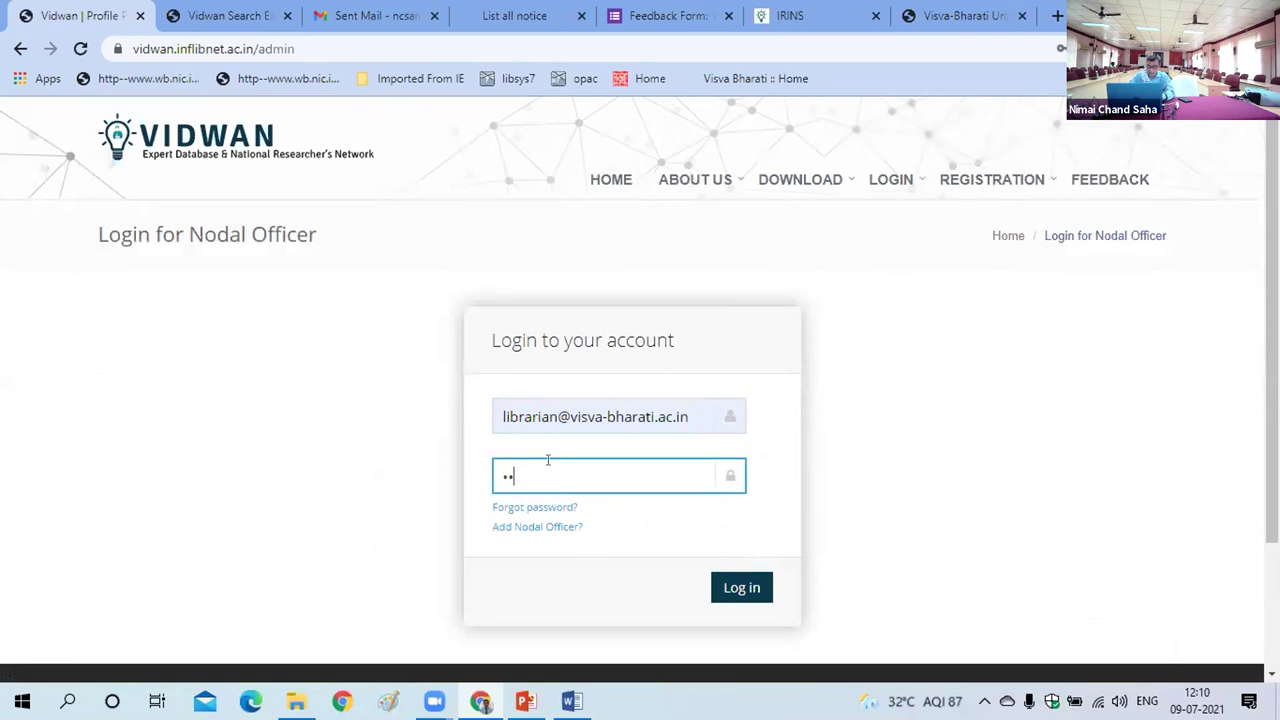
type("••••")
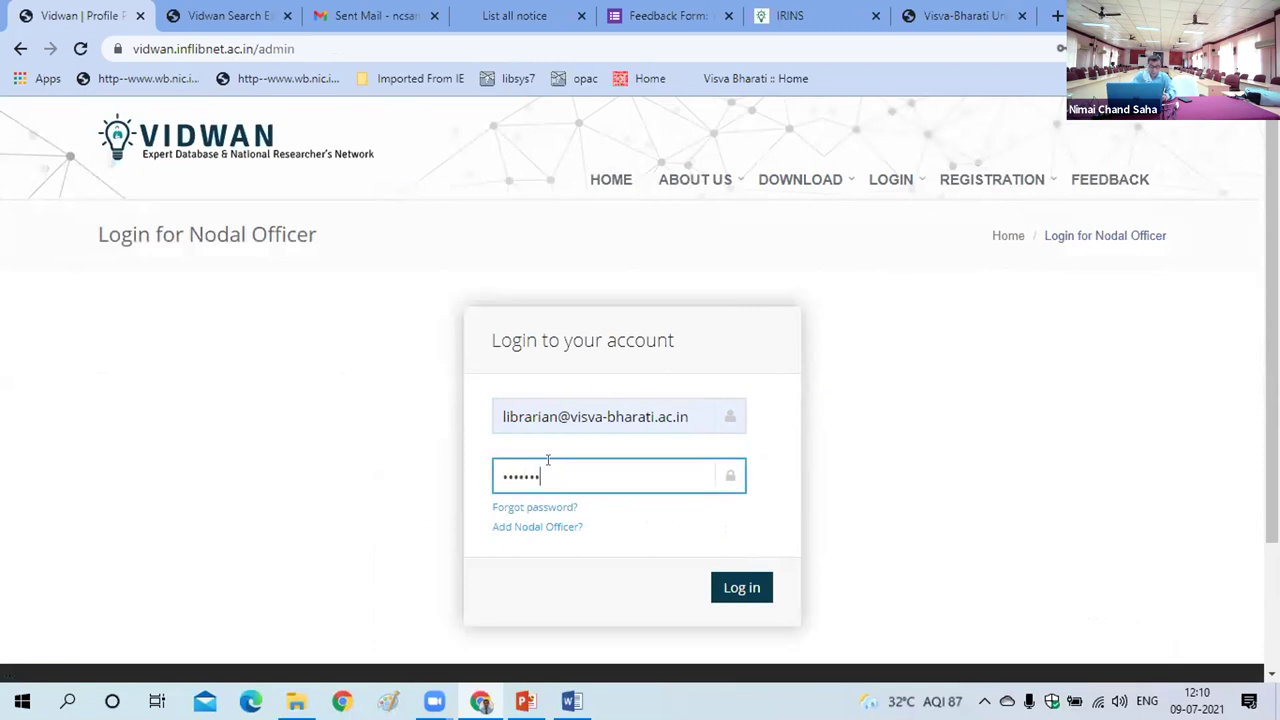
type("•••")
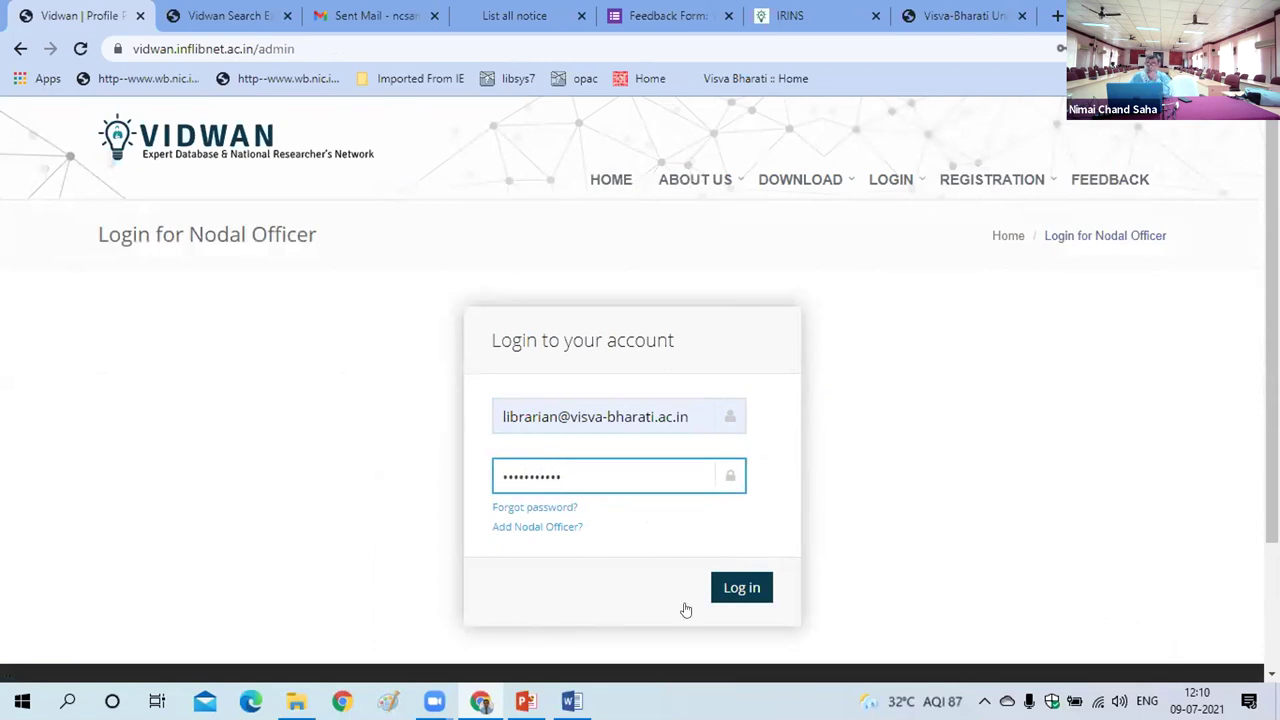
left_click(741, 589)
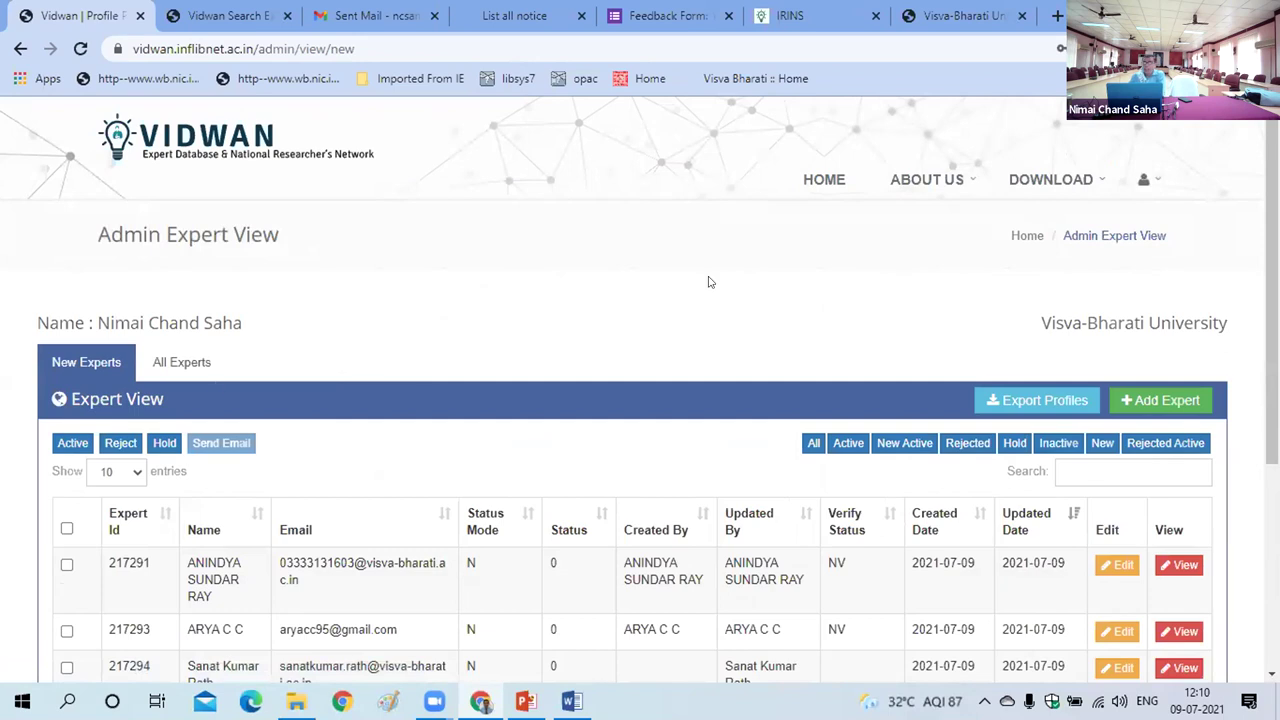
Select all newly registered experts, set their status to Active and acknowledge the status change.
scroll(413, 374, "down", 1)
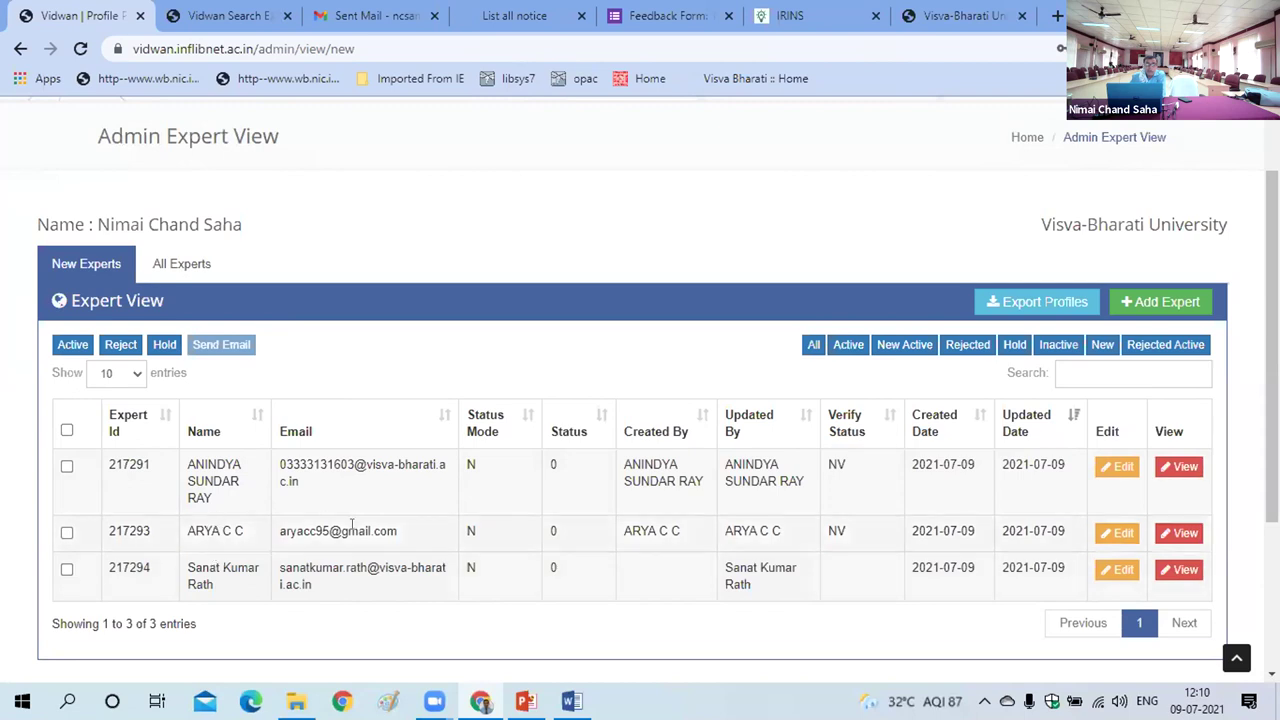
left_click(66, 430)
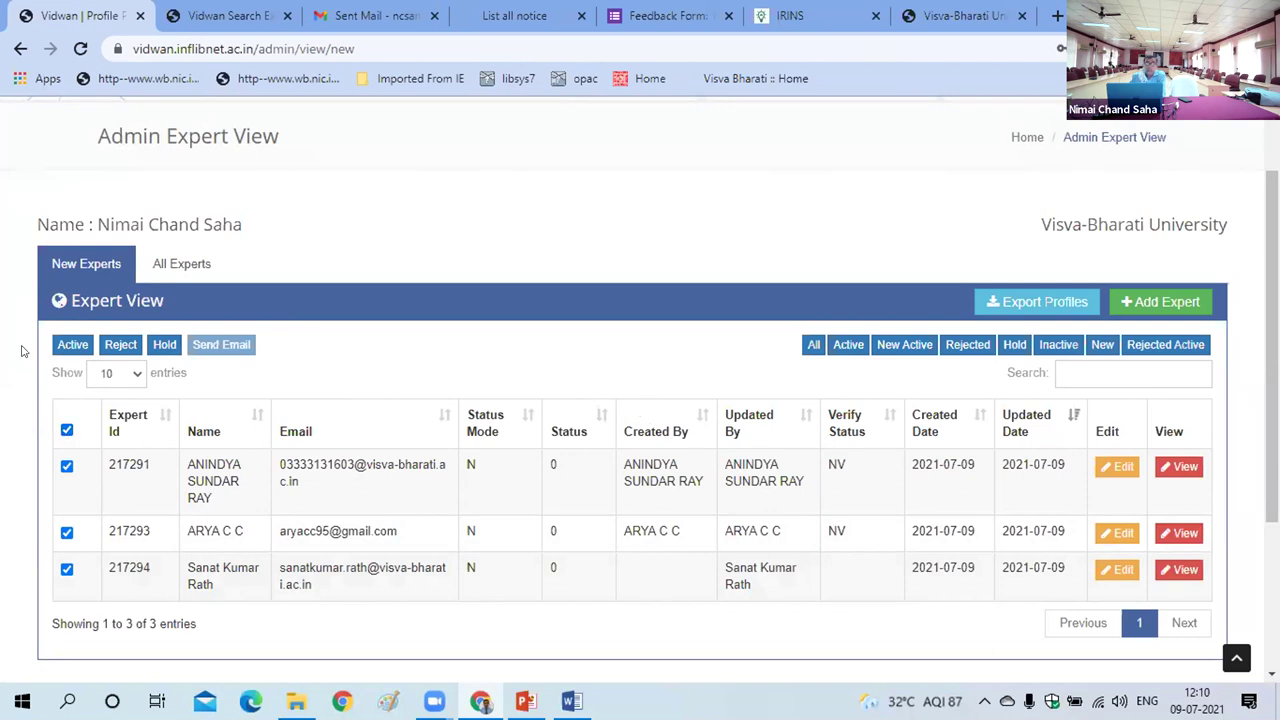
left_click(66, 346)
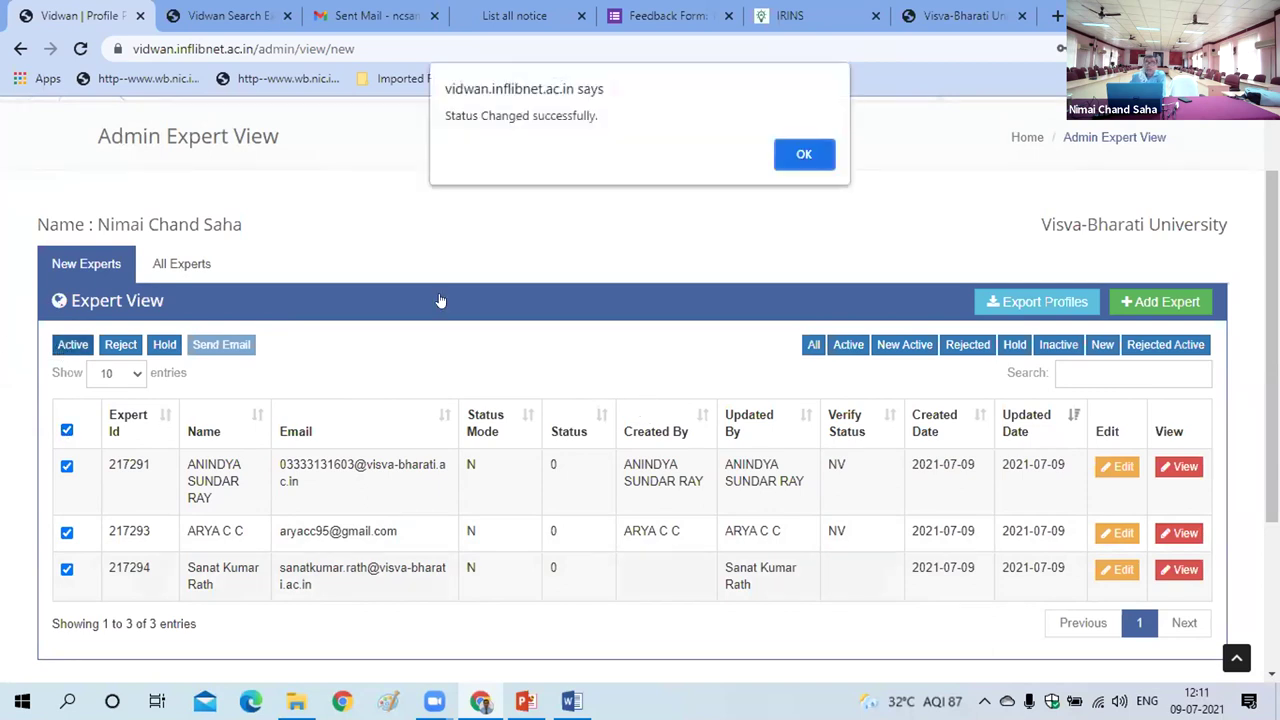
left_click(795, 150)
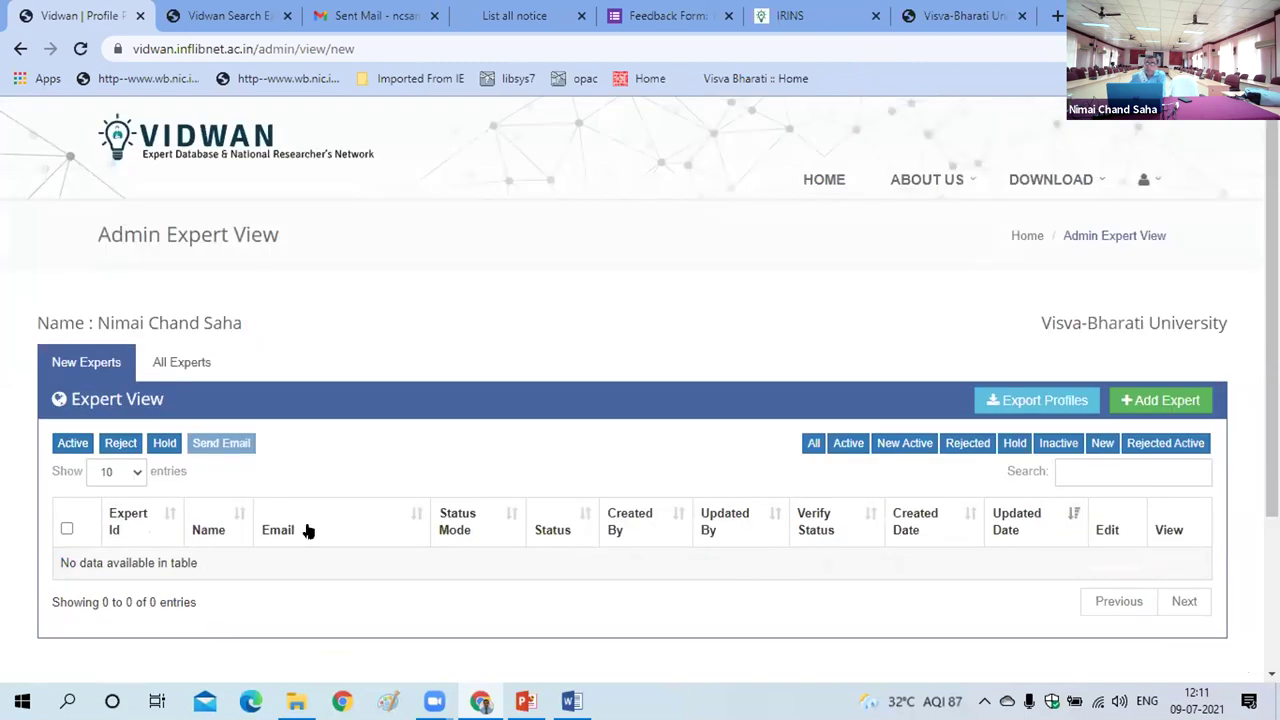
List the university's active experts and compare their total with the Visva-Bharati University entry in the public search's Organisation filter.
left_click(849, 446)
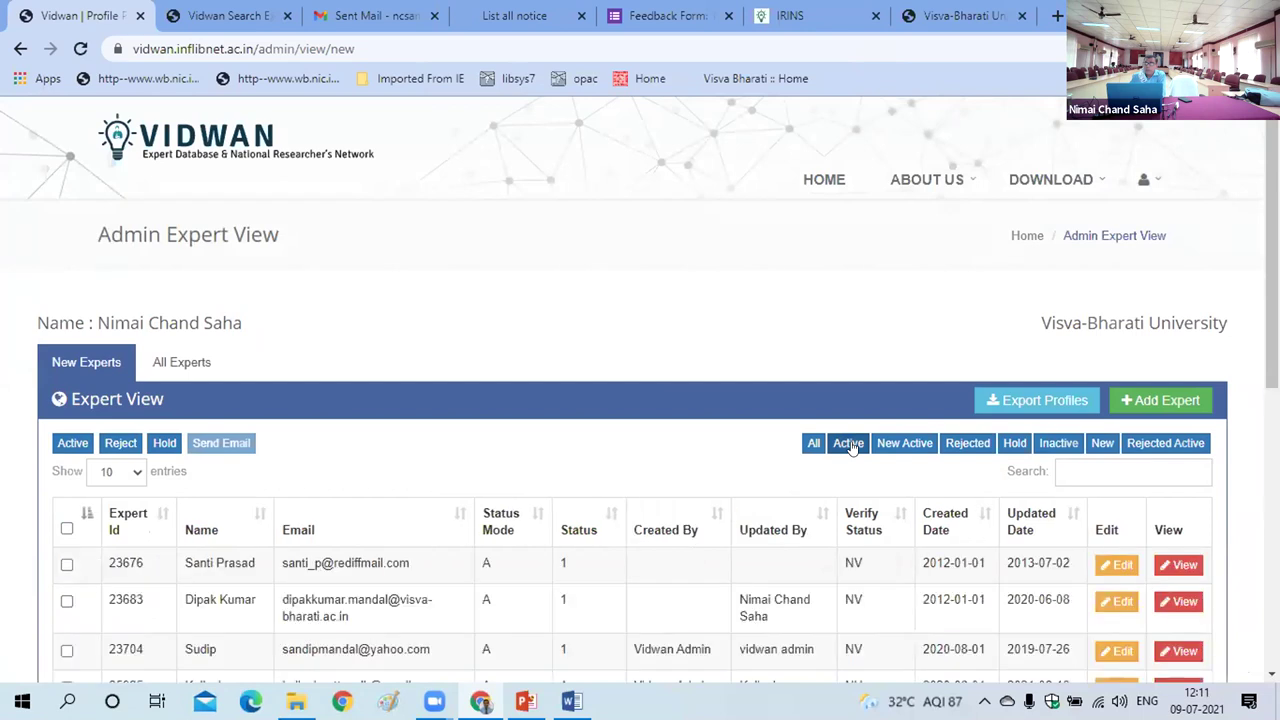
scroll(680, 426, "down", 4)
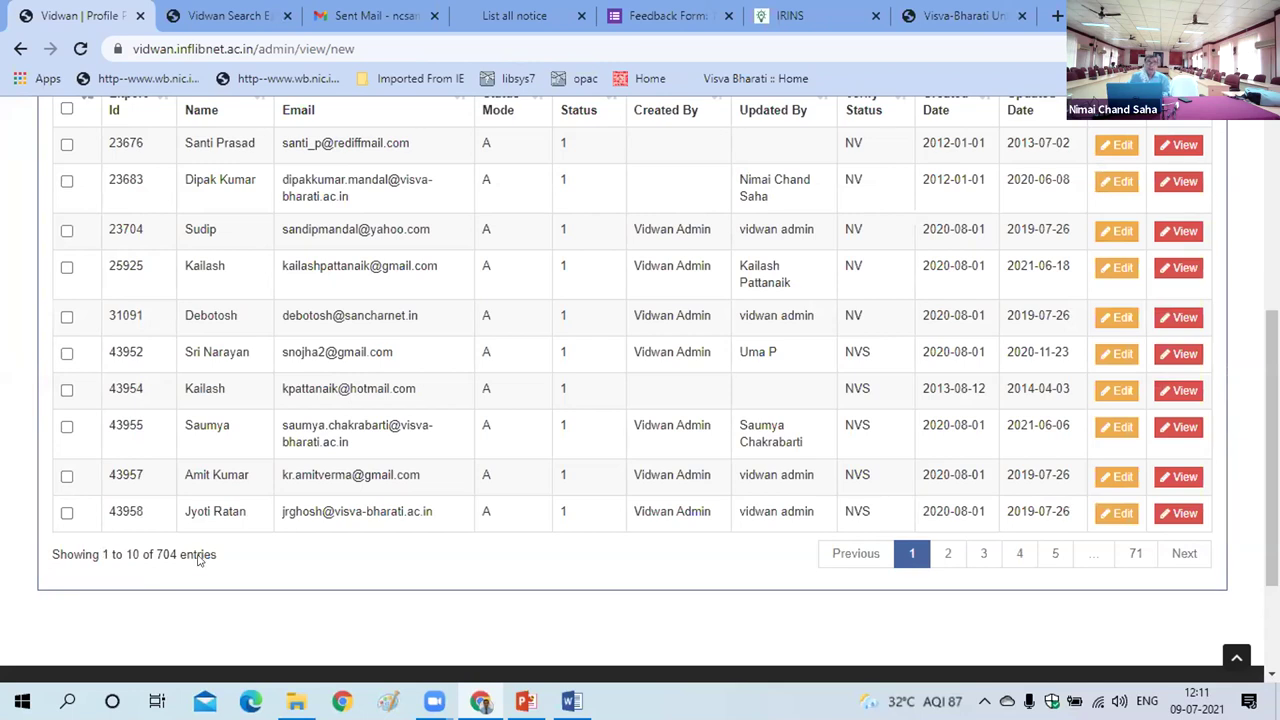
left_click(256, 40)
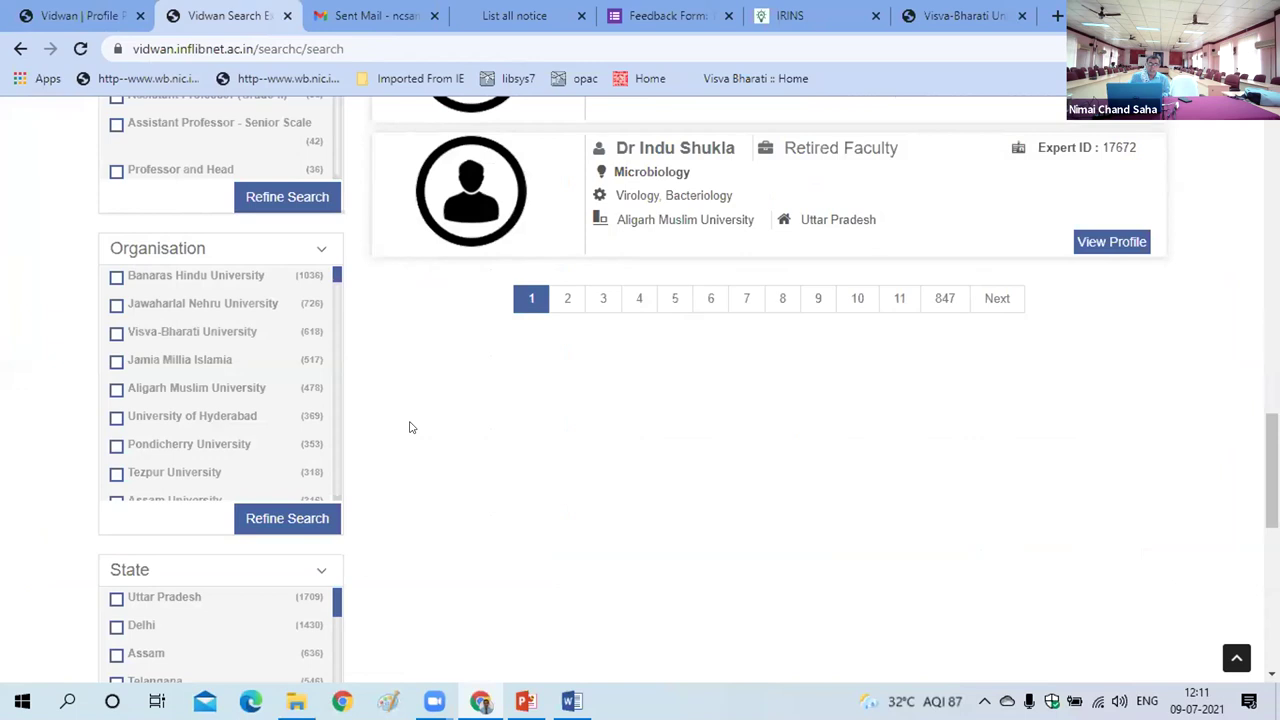
scroll(409, 428, "down", 1)
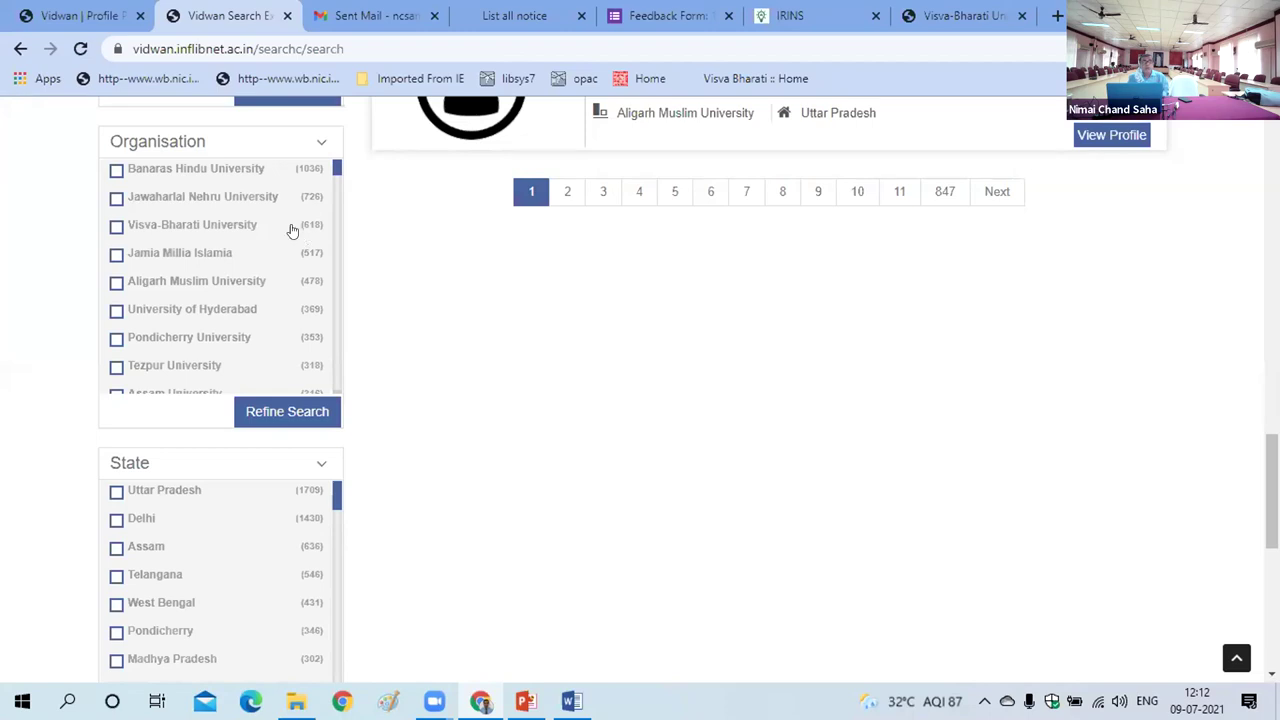
left_click(96, 20)
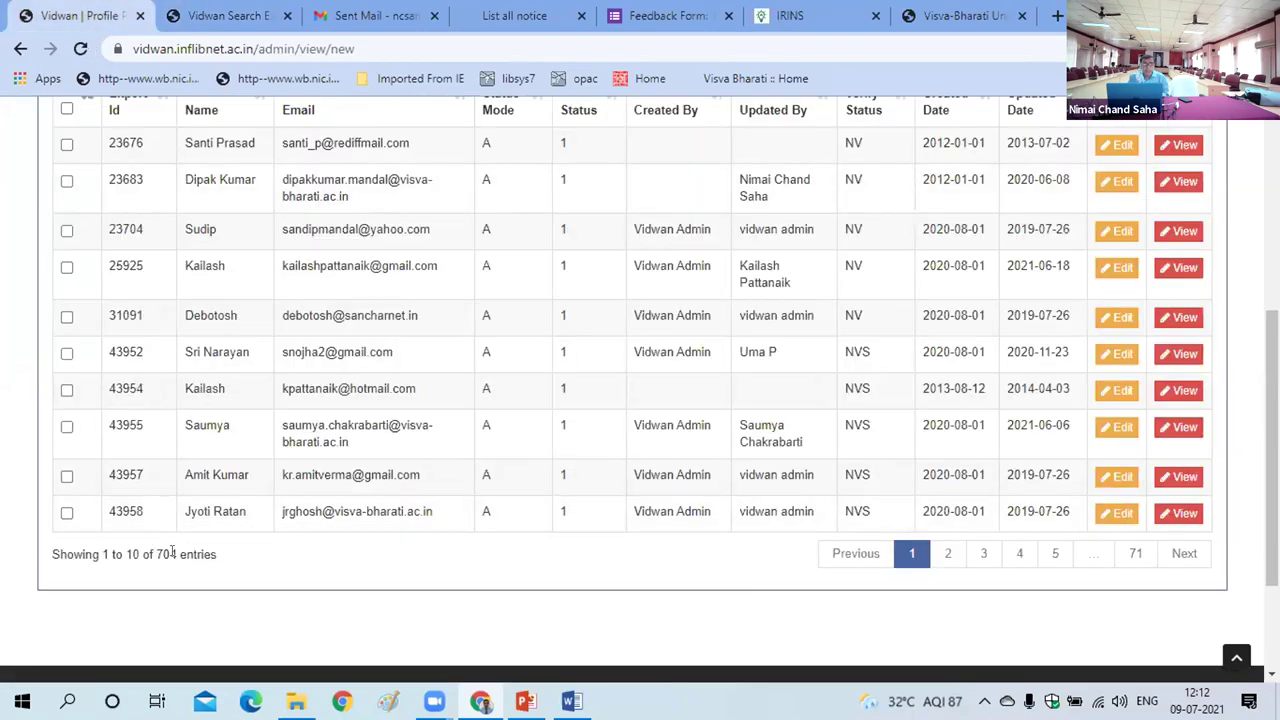
left_click(232, 17)
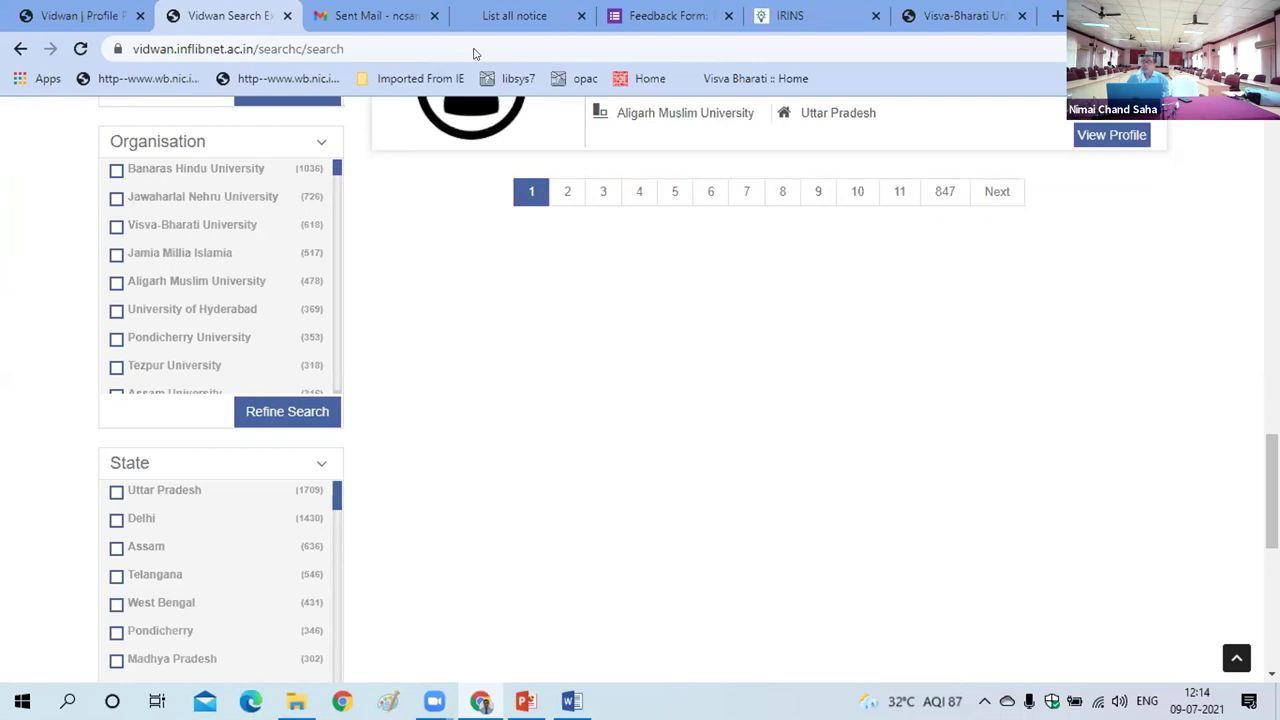
On the IRINS instances page, review the Central University and West Bengal filters and visit the Visva-Bharati University instance.
left_click(790, 15)
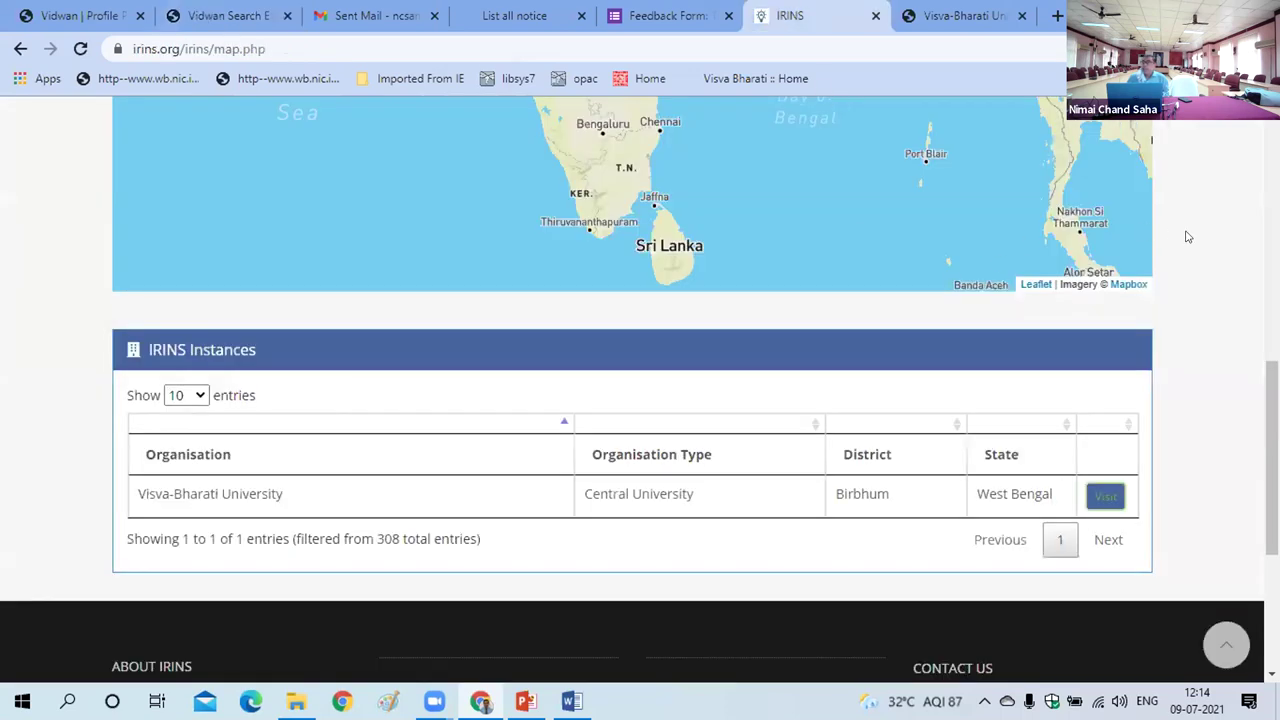
scroll(1188, 237, "up", 5)
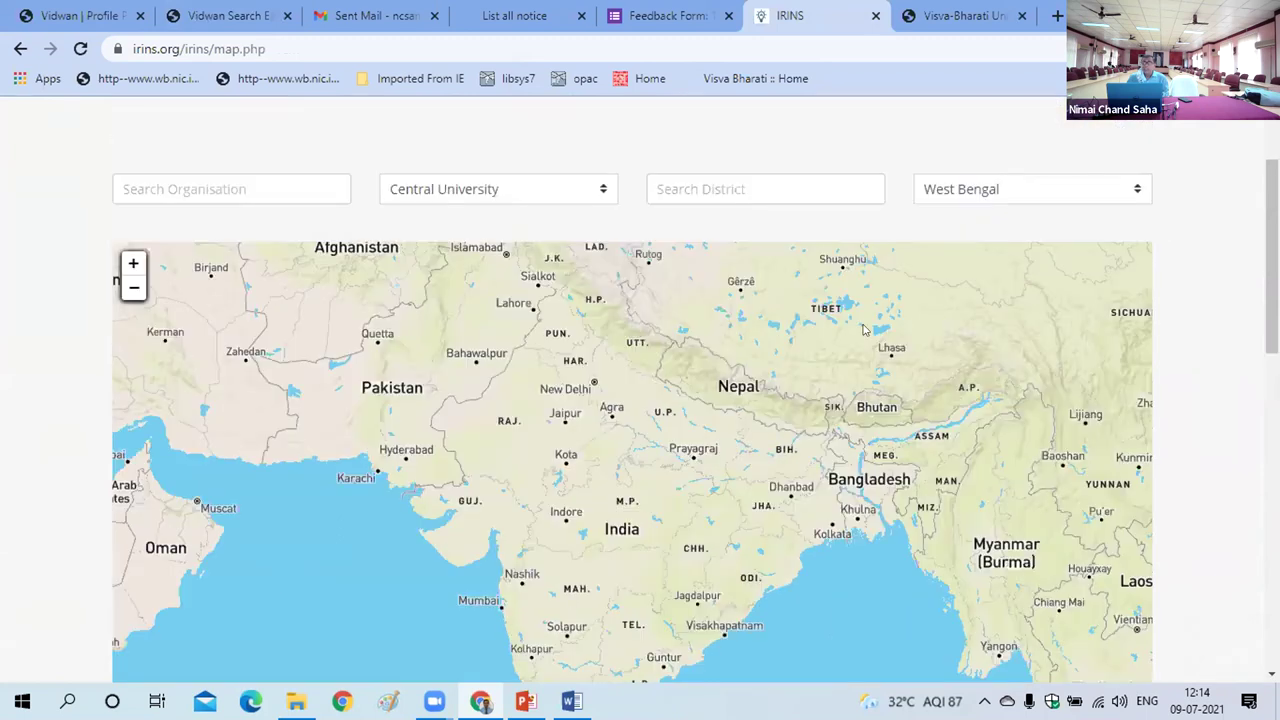
scroll(543, 334, "up", 2)
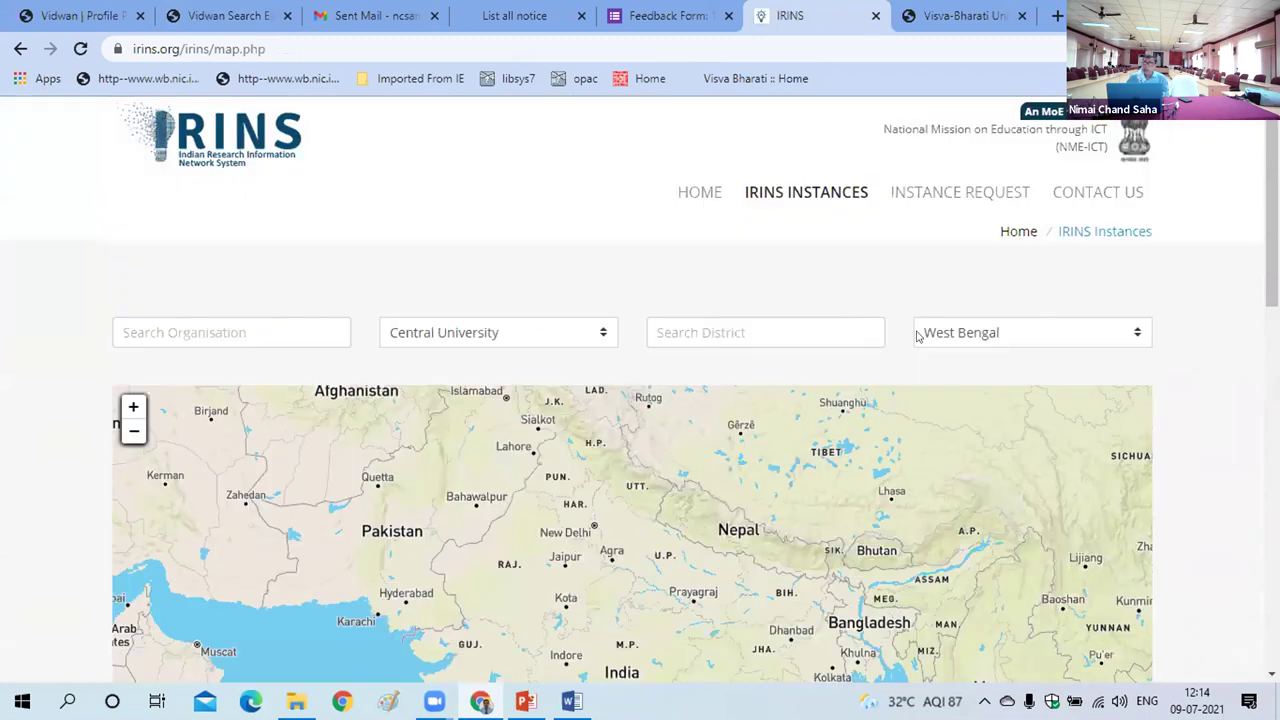
scroll(1236, 338, "down", 6)
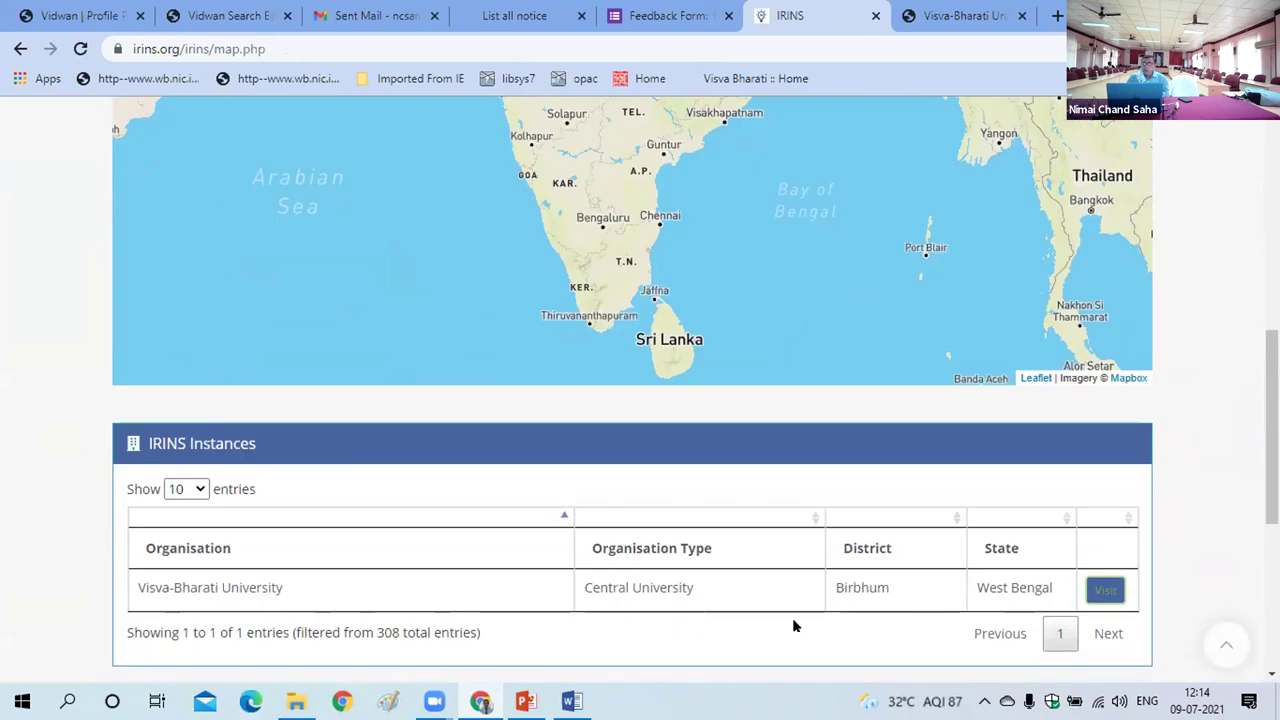
left_click(1104, 590)
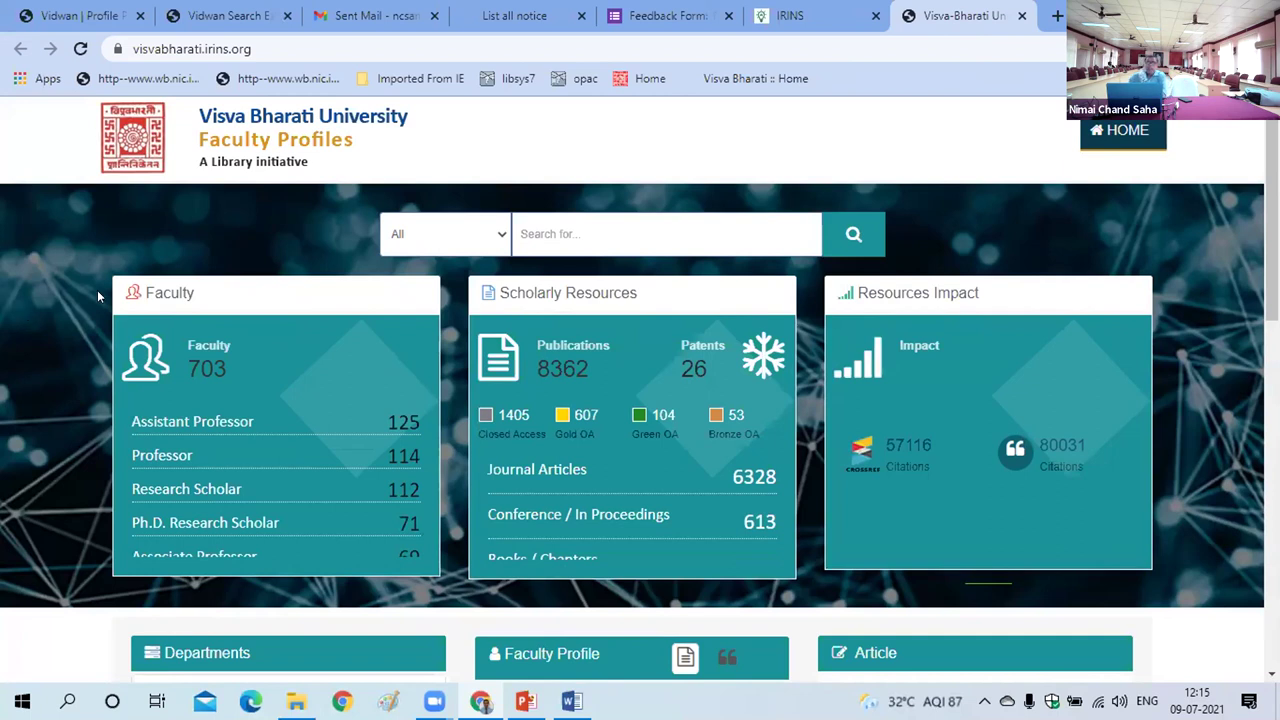
Search the faculty profiles by Expert Name for the previously searched faculty member and open that person's profile.
left_click(498, 238)
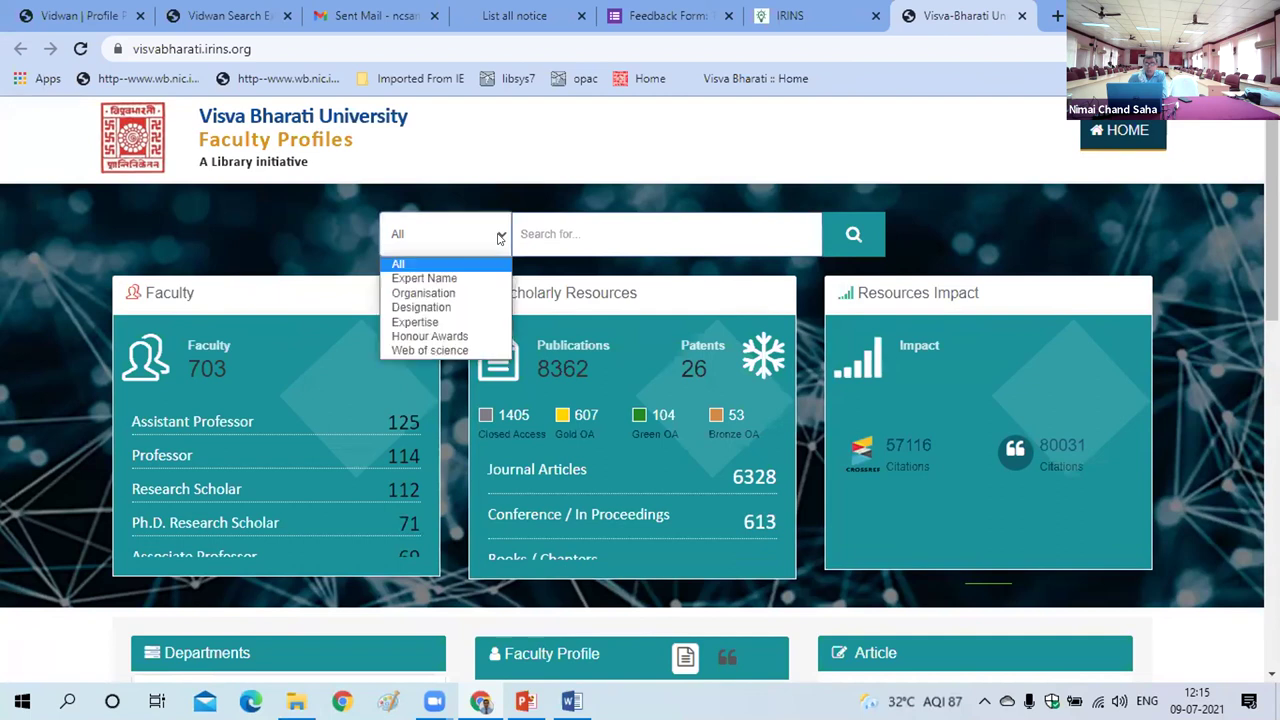
left_click(465, 280)
left_click(551, 232)
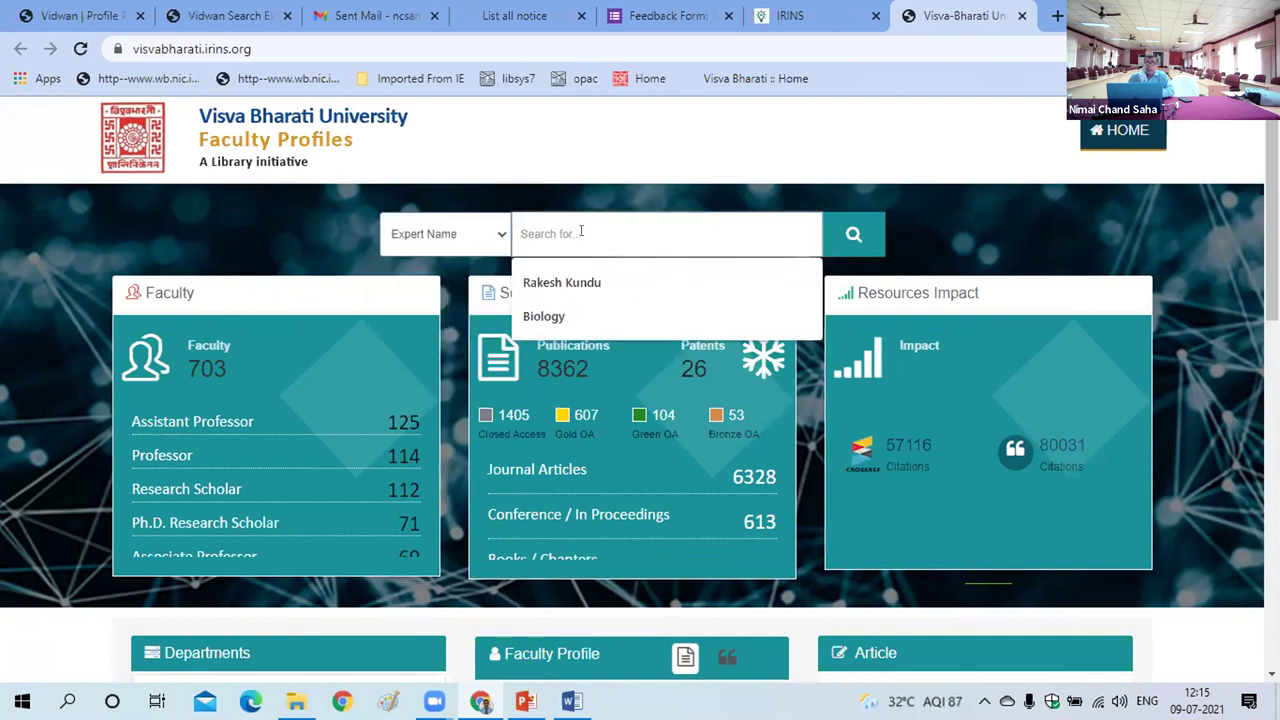
left_click(586, 282)
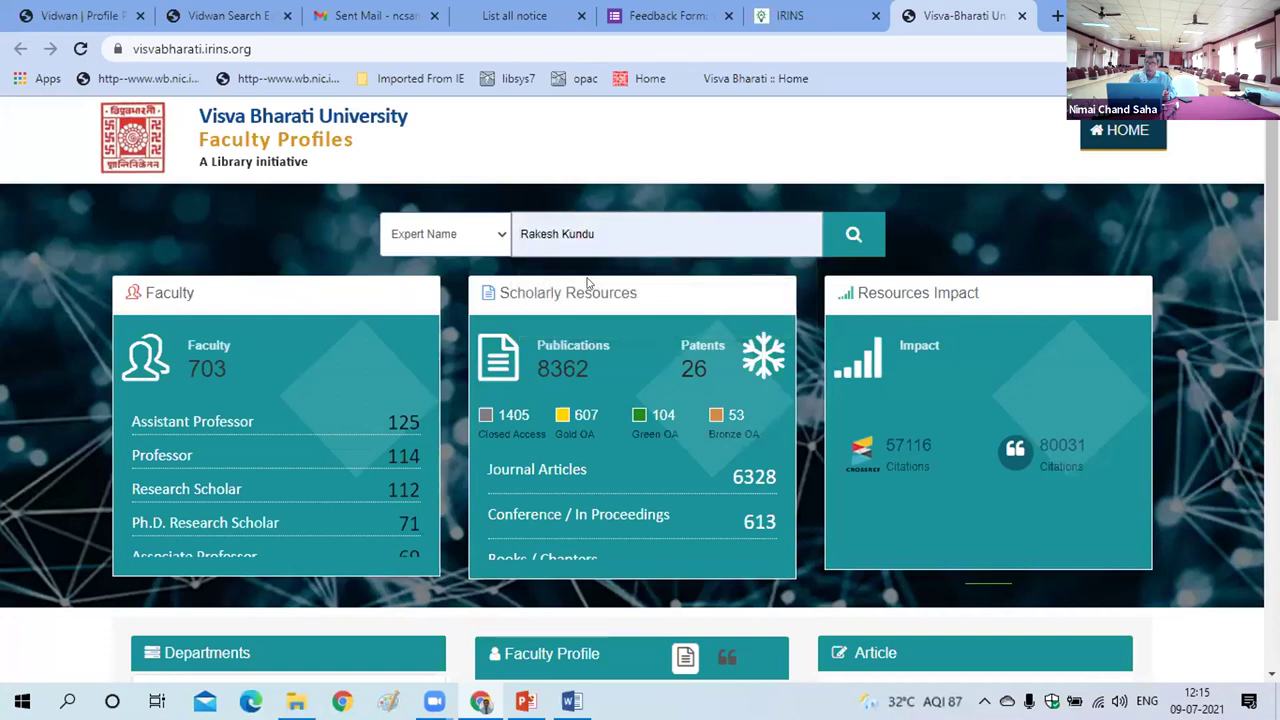
left_click(852, 235)
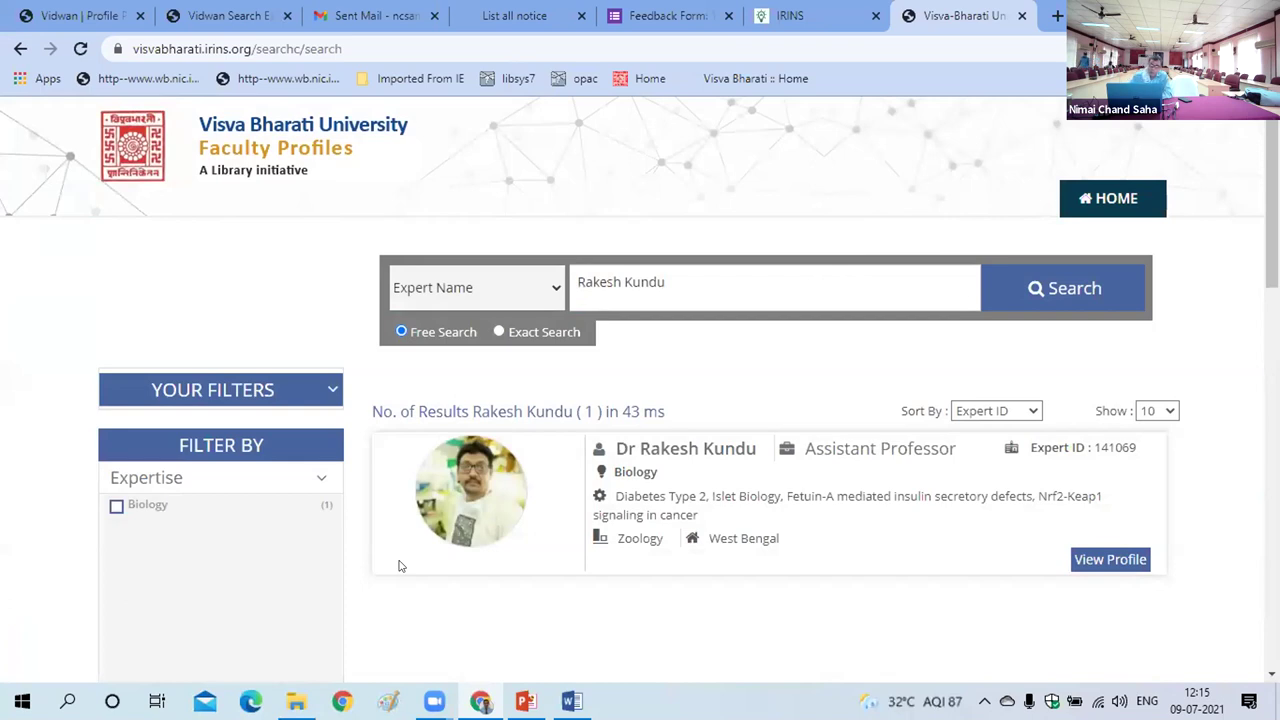
scroll(1076, 469, "down", 1)
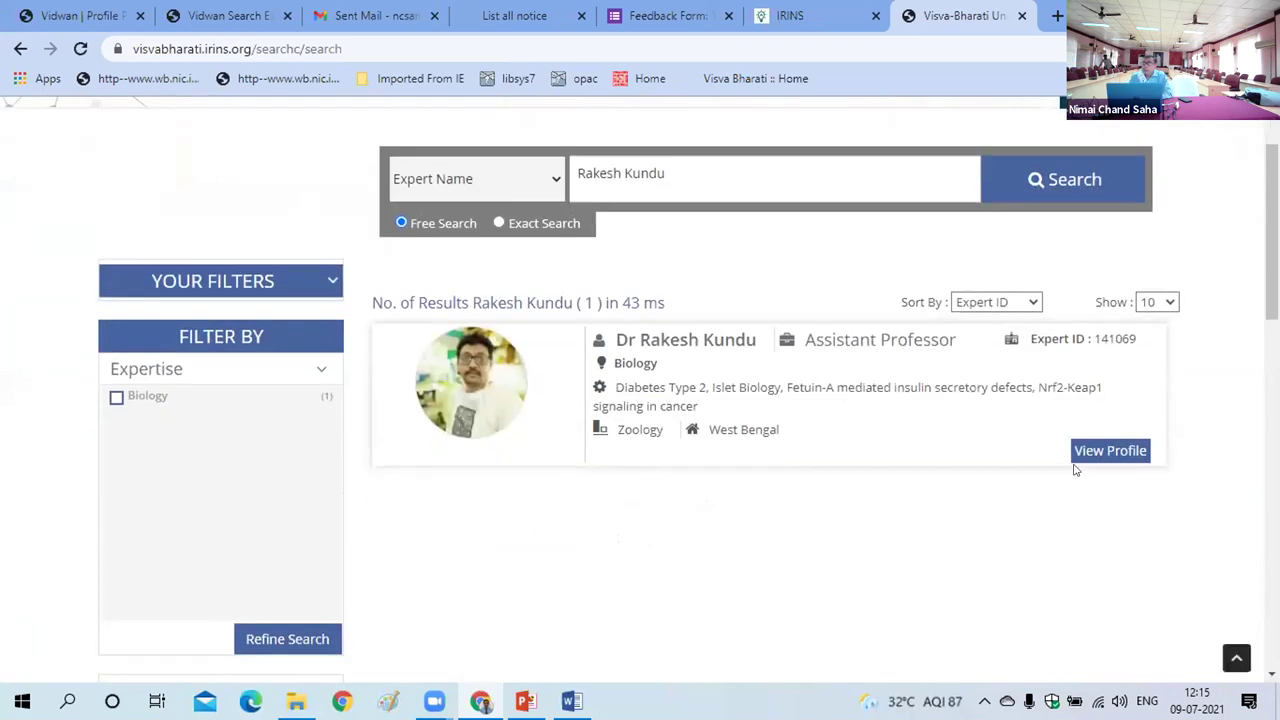
left_click(1132, 456)
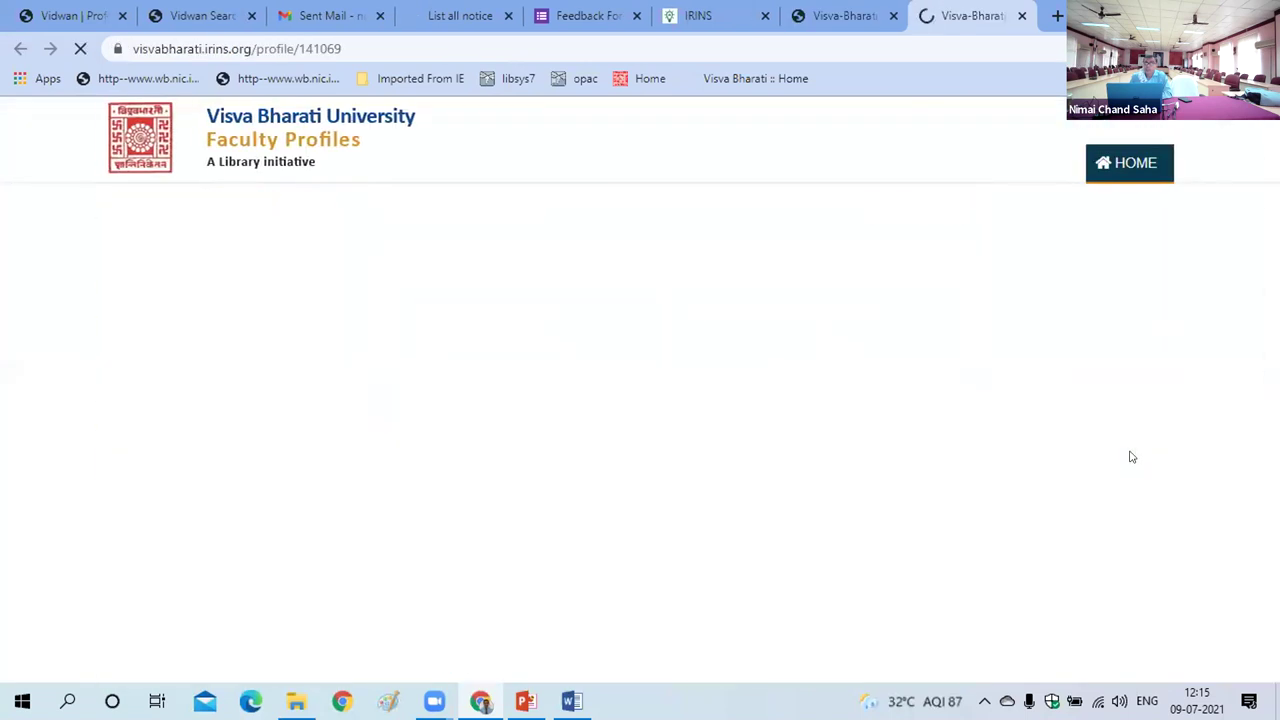
Examine the faculty profile's citations, altmetrics, co-author network, experience and academic identity sections, dismissing the alert.
scroll(1117, 429, "down", 3)
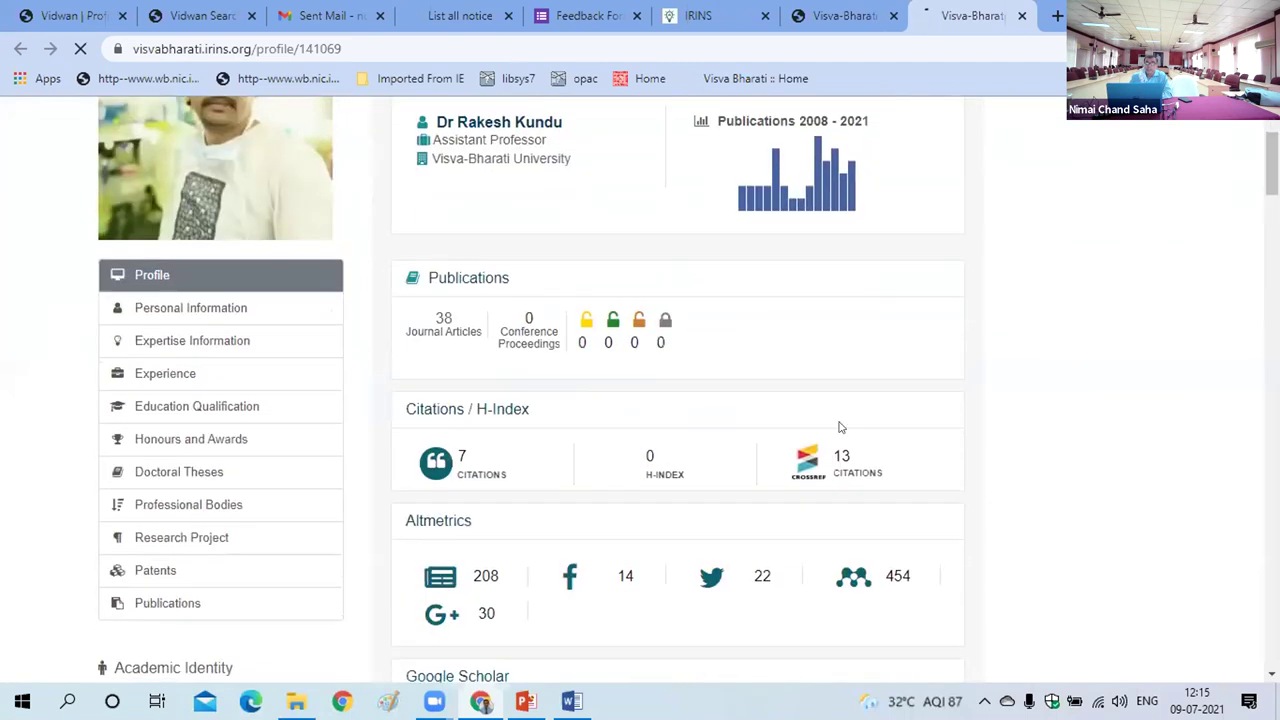
scroll(430, 289, "down", 3)
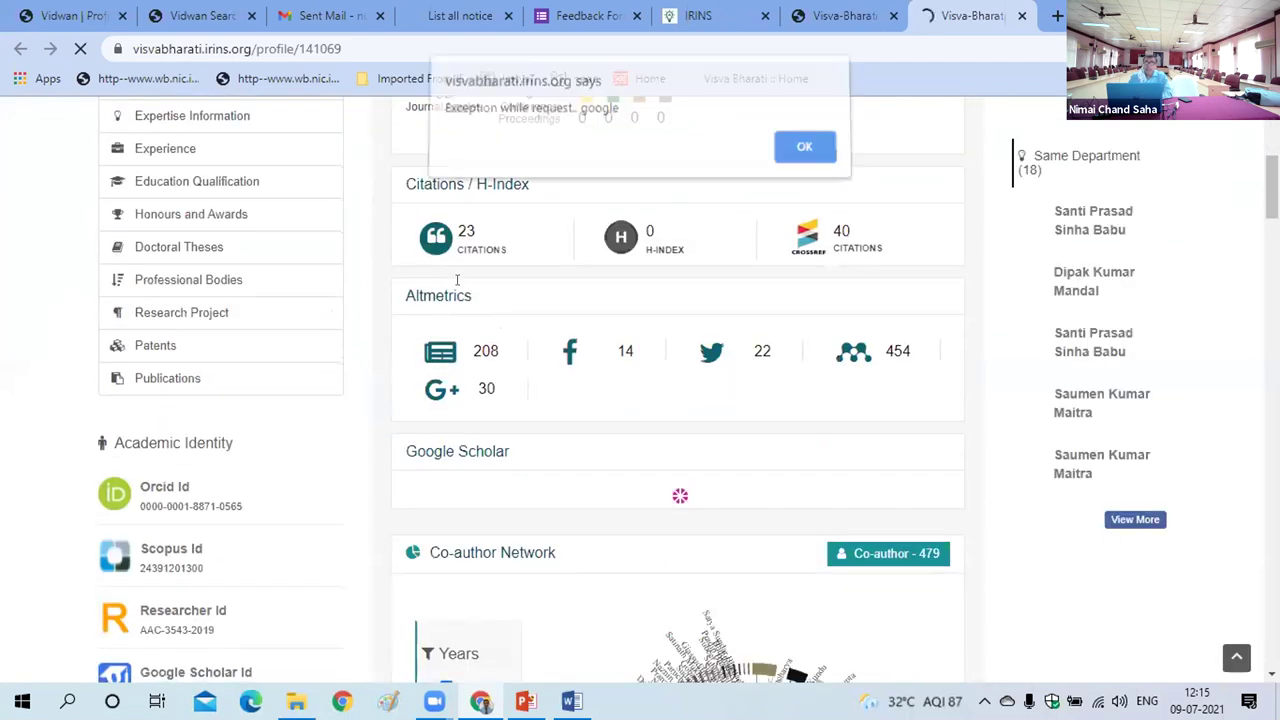
left_click(812, 162)
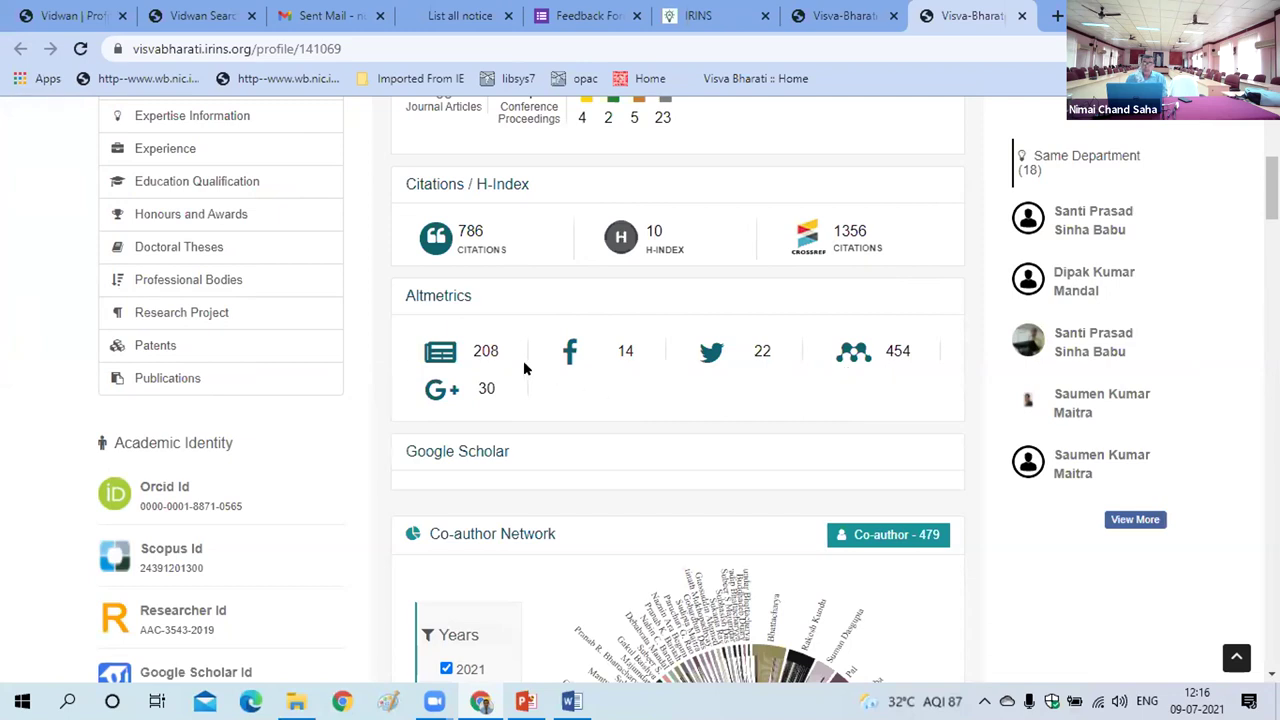
scroll(519, 368, "down", 2)
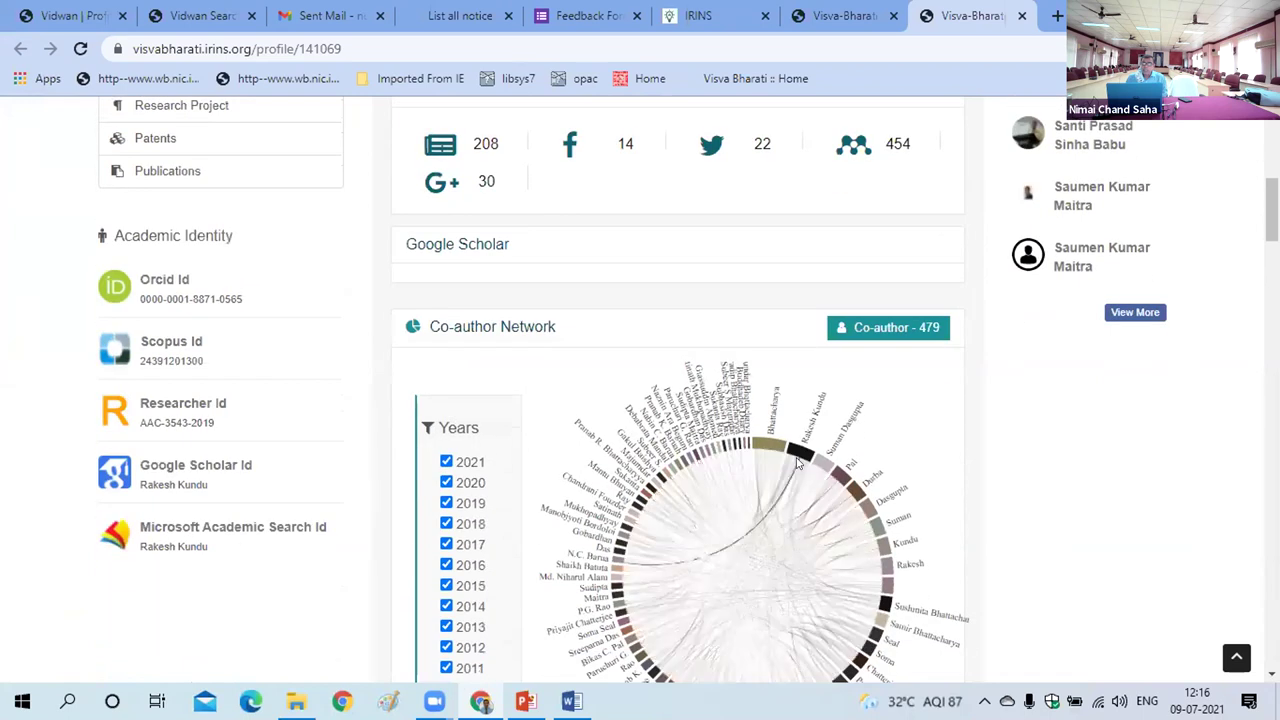
scroll(743, 506, "down", 1)
scroll(743, 506, "down", 1)
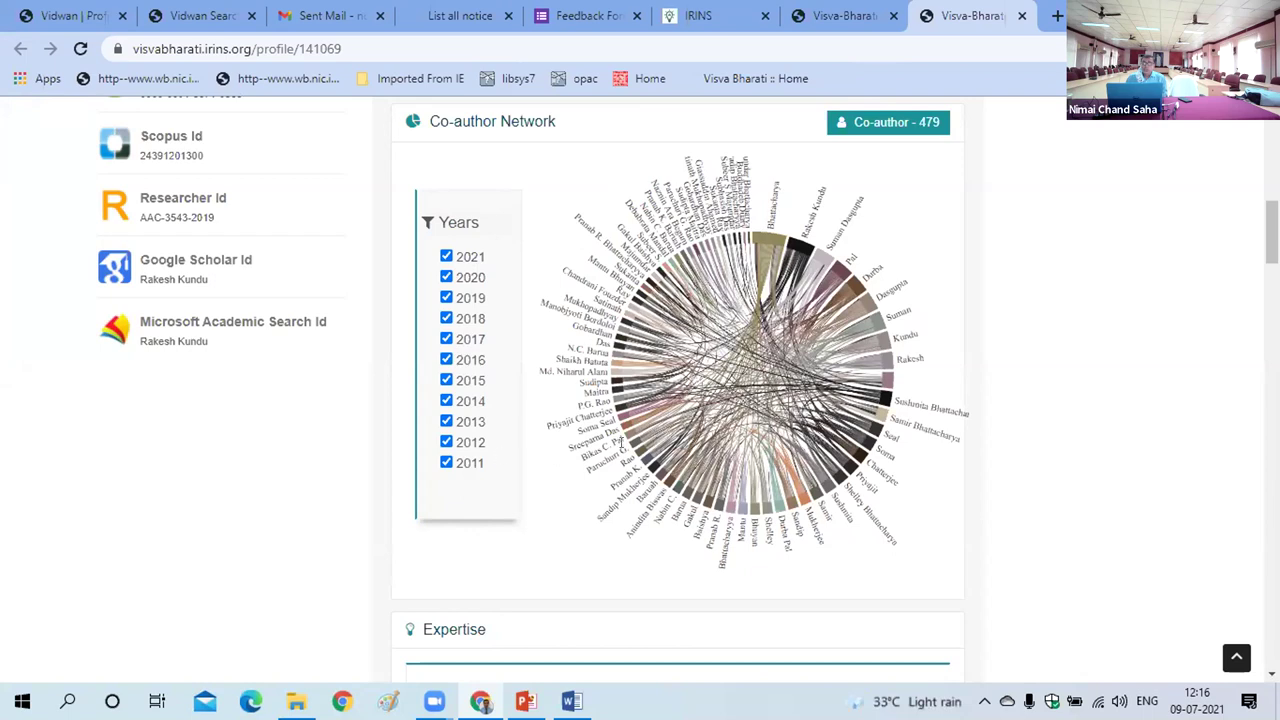
scroll(621, 444, "down", 8)
scroll(621, 444, "down", 2)
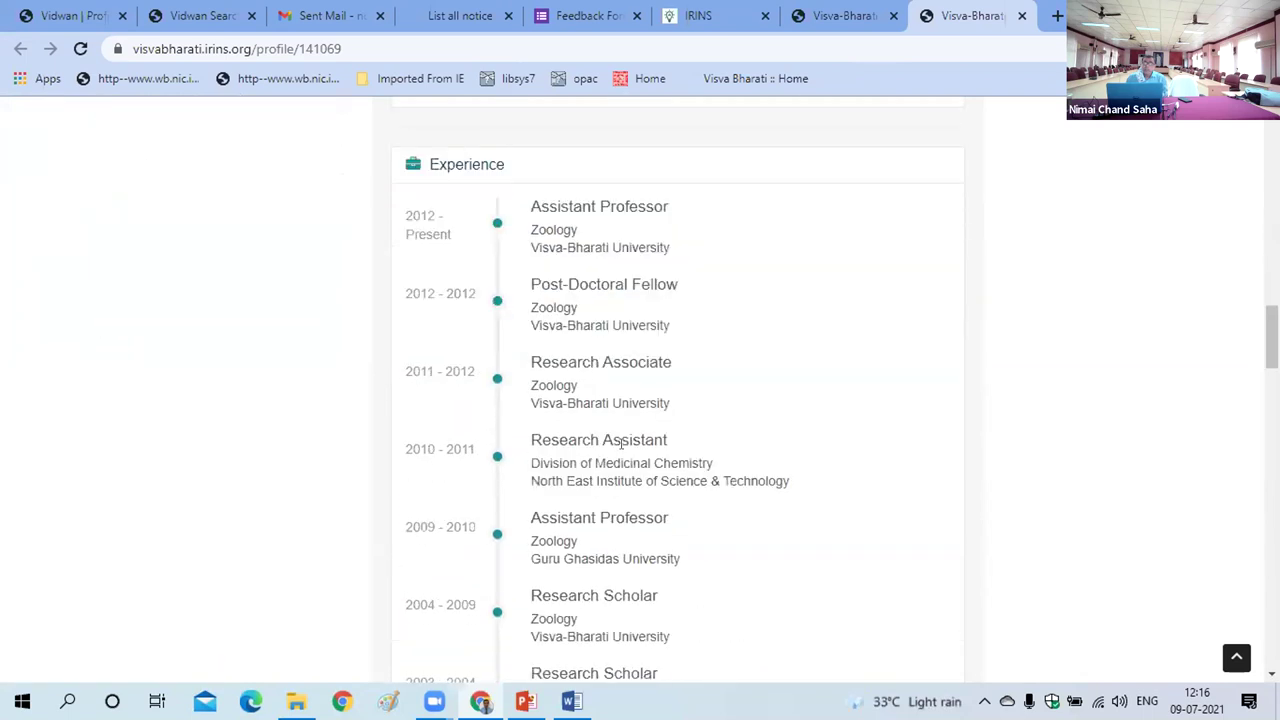
scroll(474, 354, "down", 1)
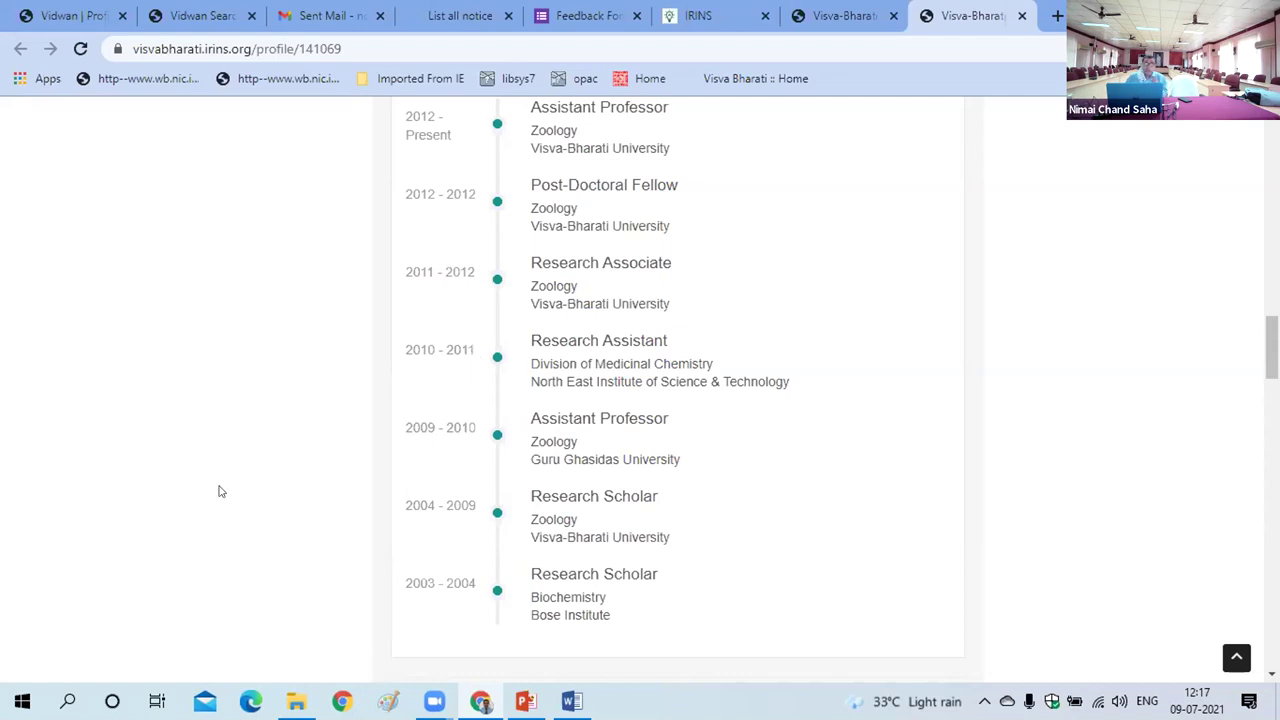
scroll(221, 491, "up", 1)
scroll(221, 491, "up", 15)
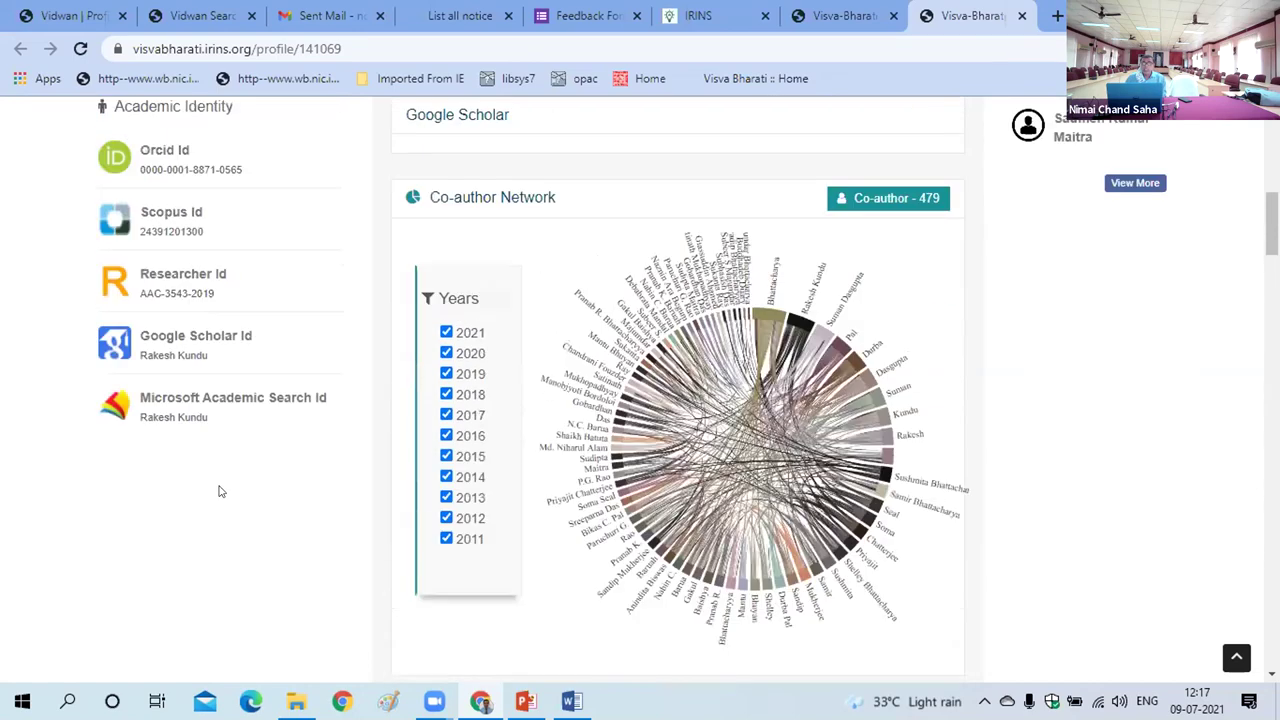
scroll(283, 419, "up", 1)
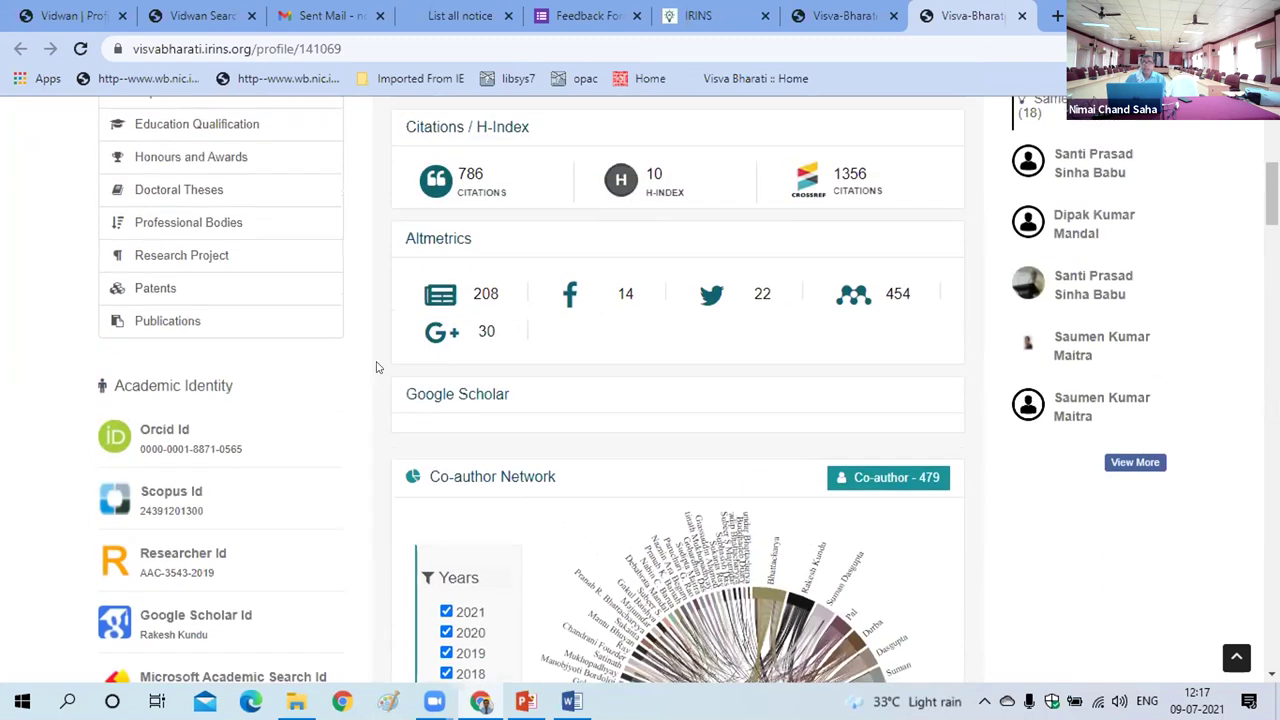
Examine the faculty member's publication access types, citation figures and academic identity IDs on the profile page.
scroll(365, 342, "up", 1)
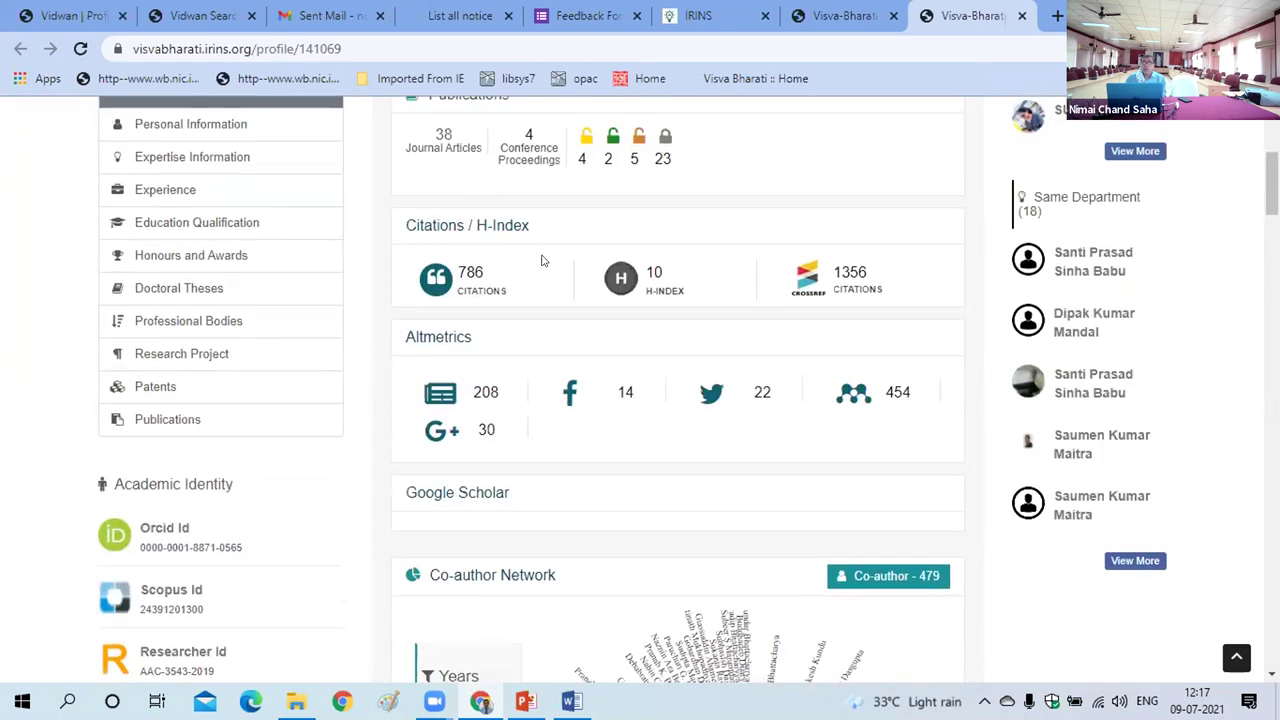
scroll(543, 262, "up", 1)
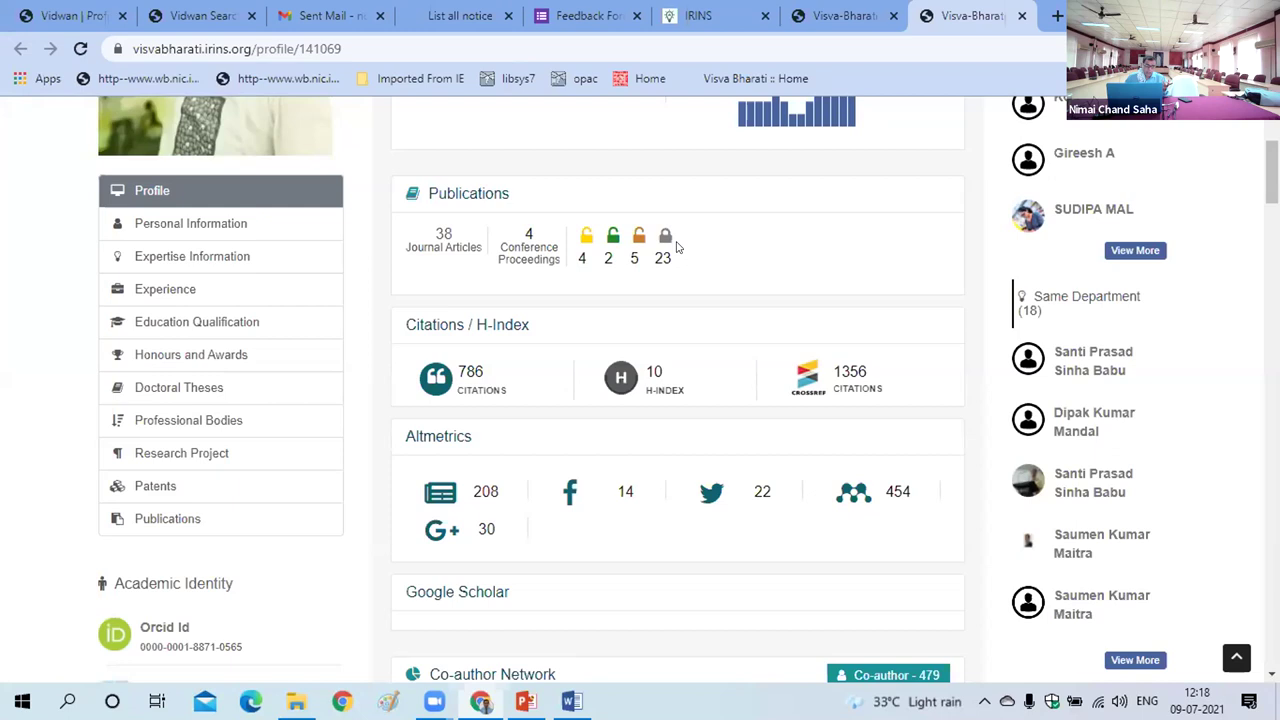
scroll(200, 412, "down", 4)
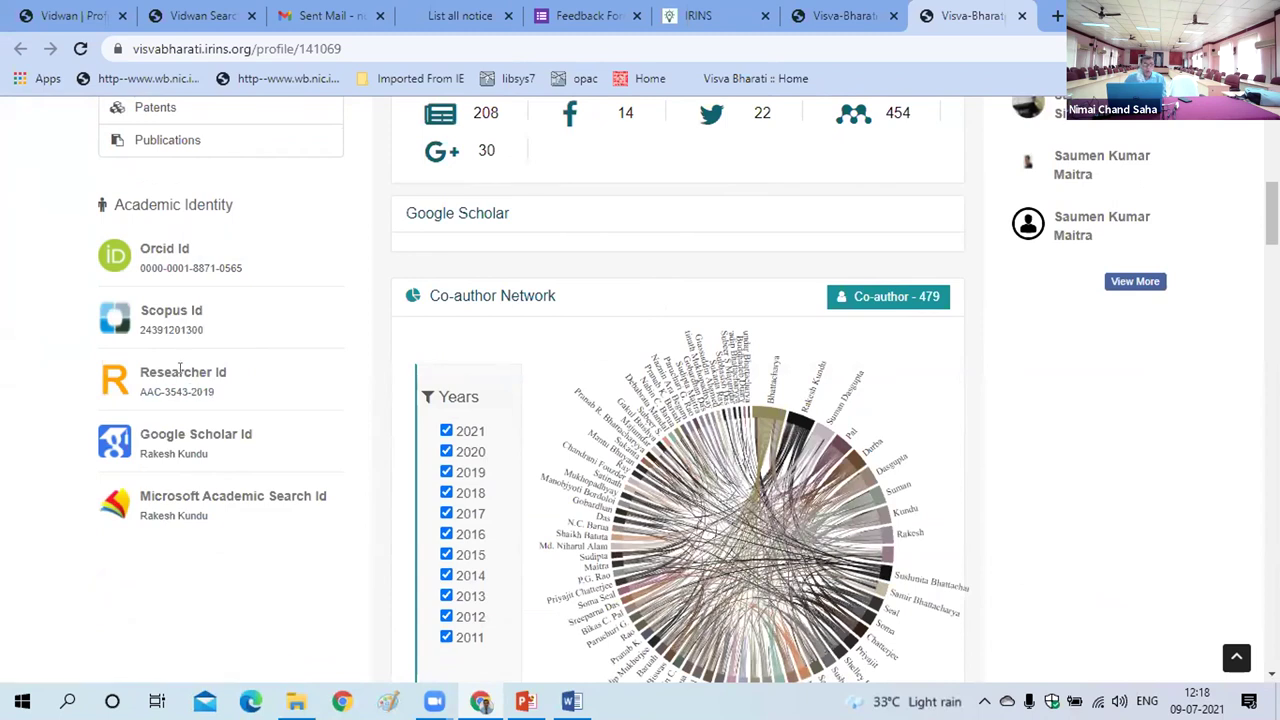
scroll(181, 371, "up", 4)
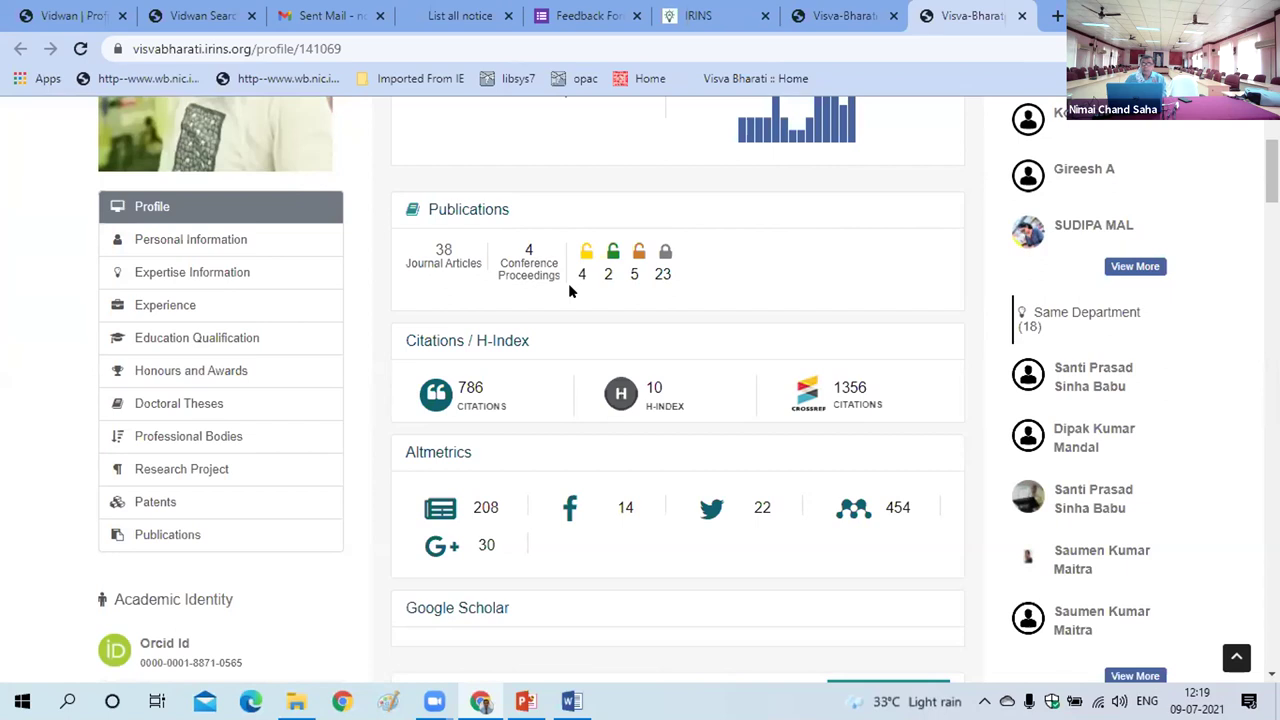
scroll(568, 283, "up", 3)
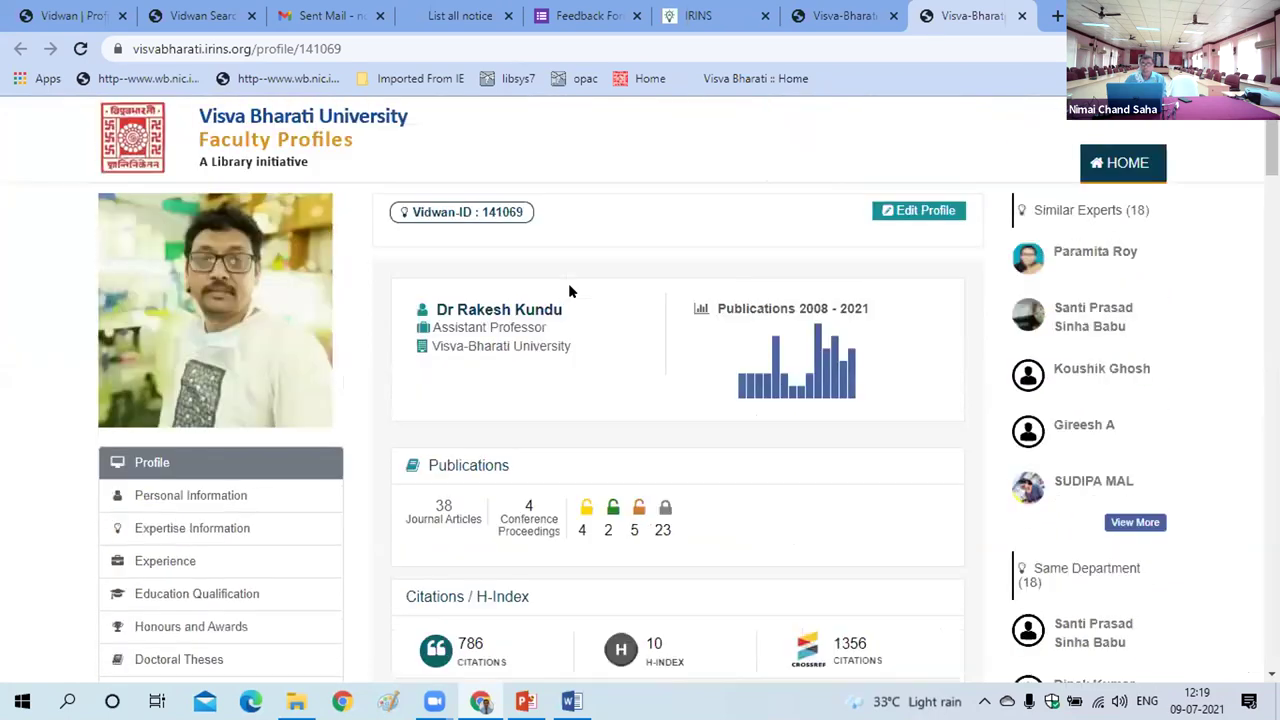
Go back from the expert search results to the Visva-Bharati University Faculty Profiles home page.
left_click(816, 24)
scroll(210, 260, "up", 1)
scroll(210, 260, "up", 1)
left_click(18, 49)
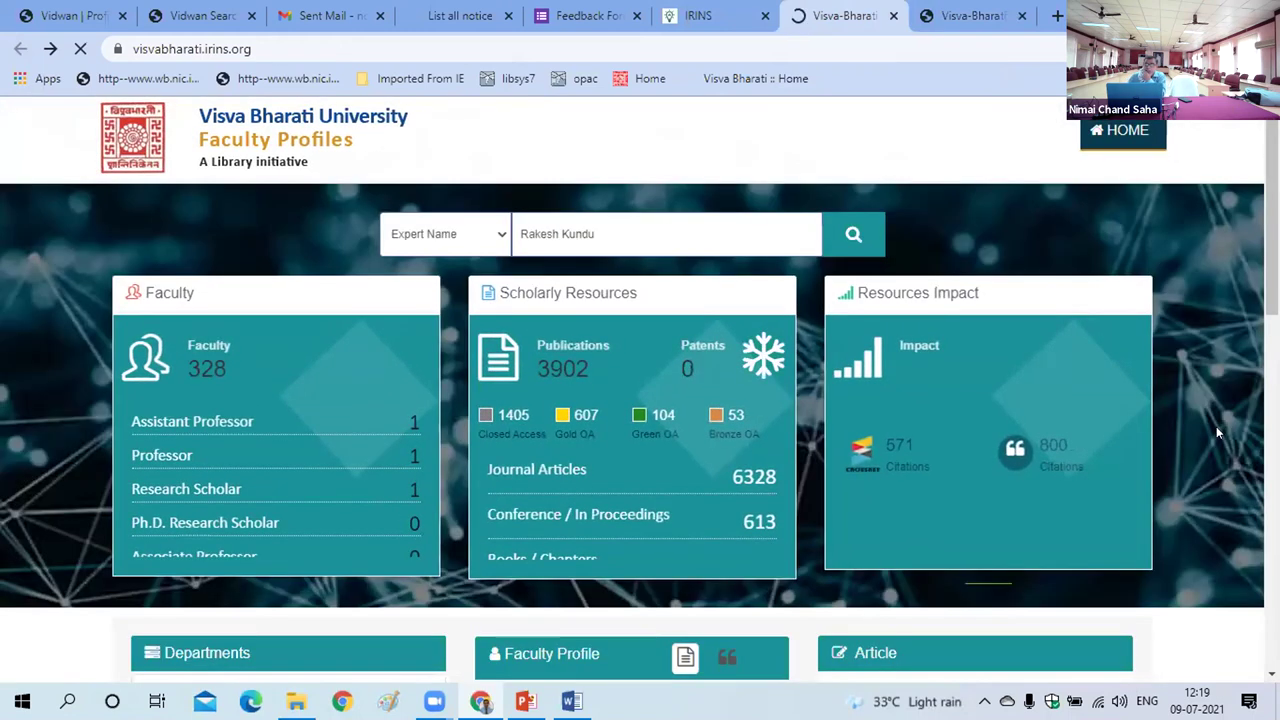
Examine the home page's faculty overview and the h-index chart, inspecting the data point near Physics.
scroll(1216, 432, "down", 5)
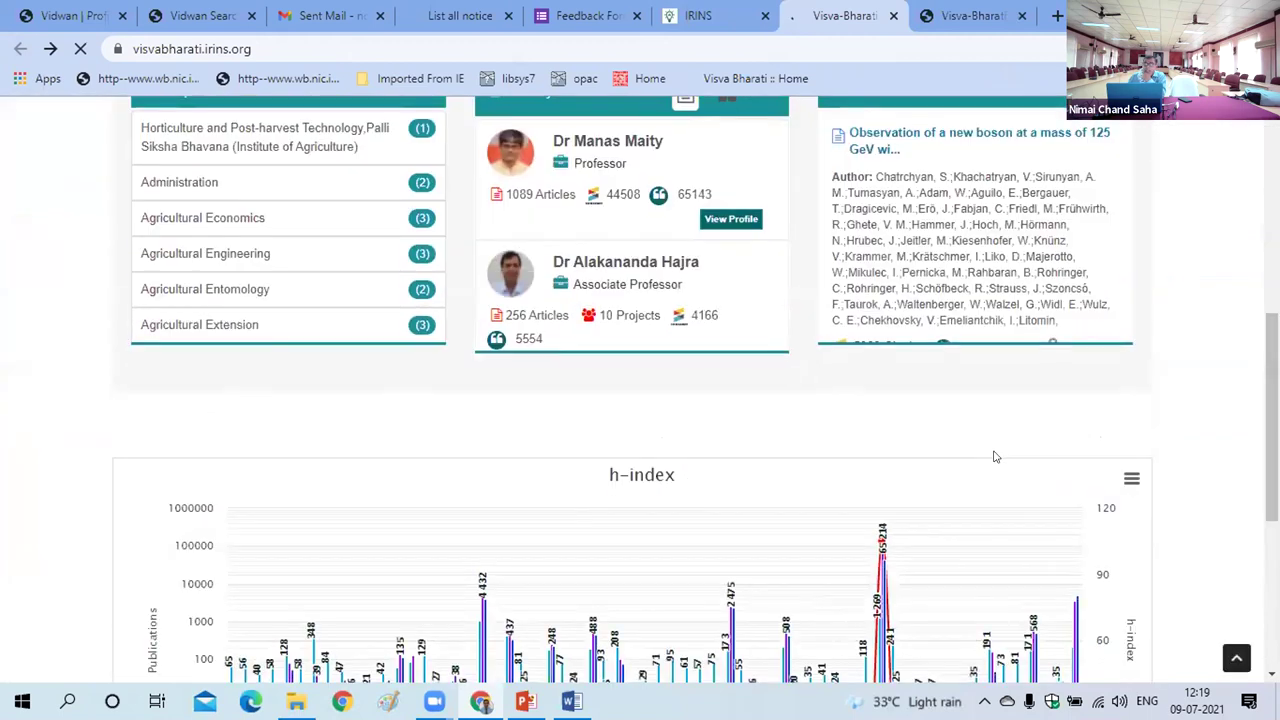
scroll(201, 548, "up", 5)
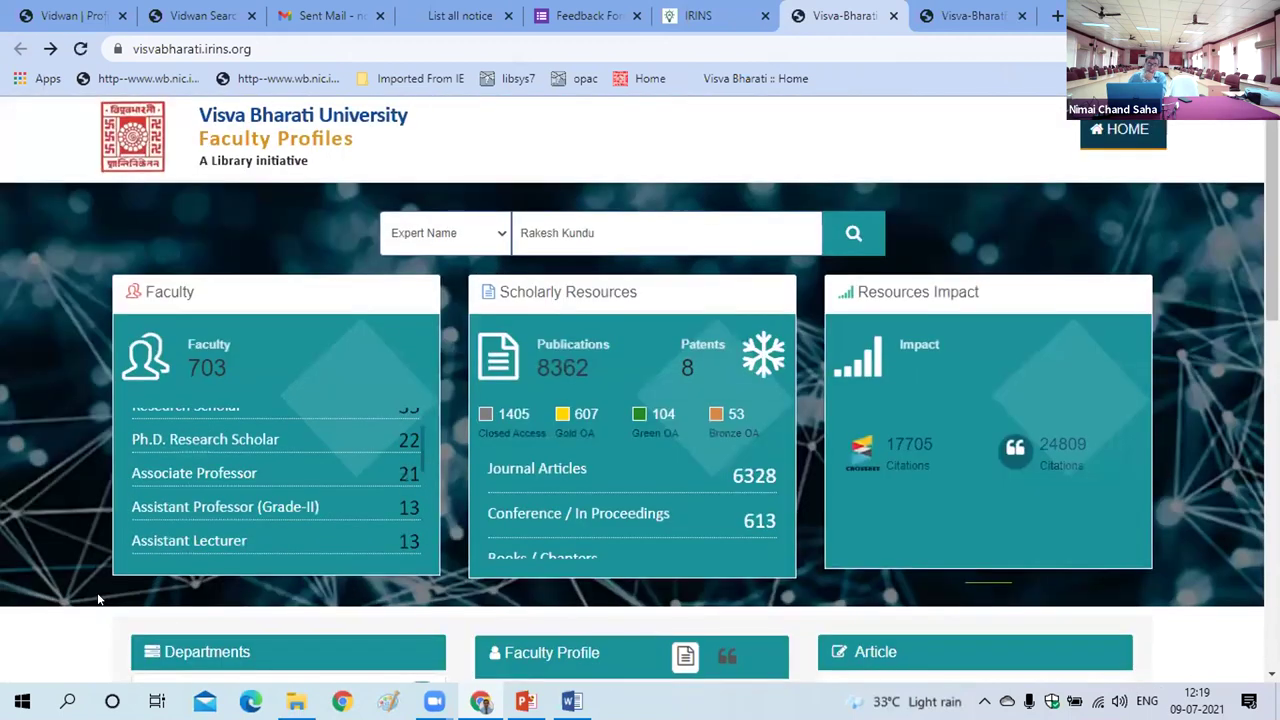
scroll(88, 575, "down", 5)
scroll(88, 575, "down", 2)
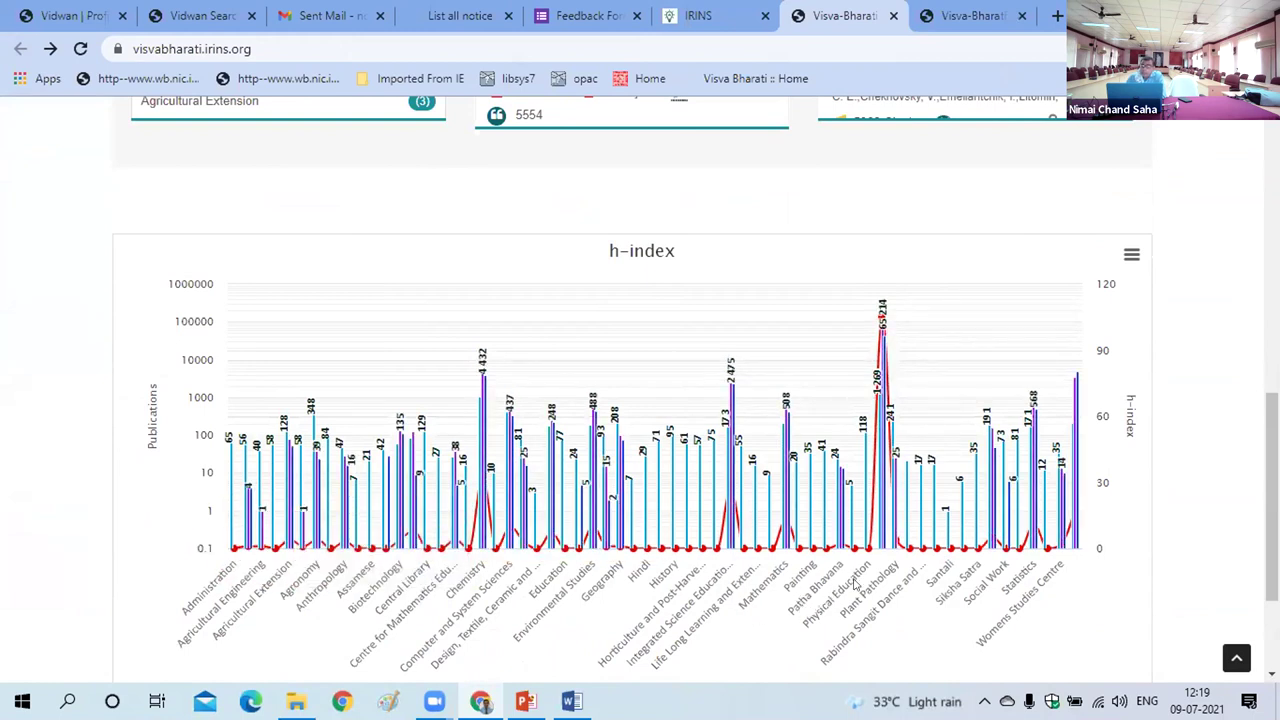
mouse_move(880, 548)
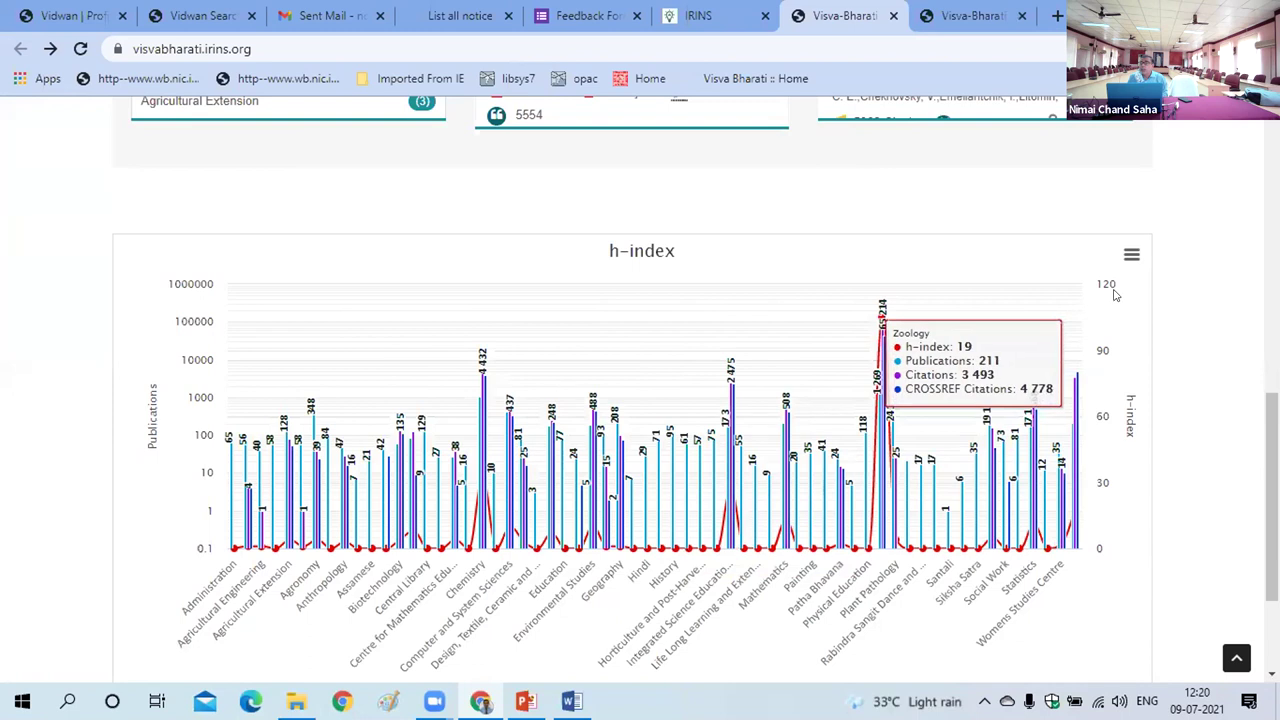
Download the h-index chart data as XLS and open the file in Excel, accepting the format warning and dismissing the activation notice.
left_click(1131, 256)
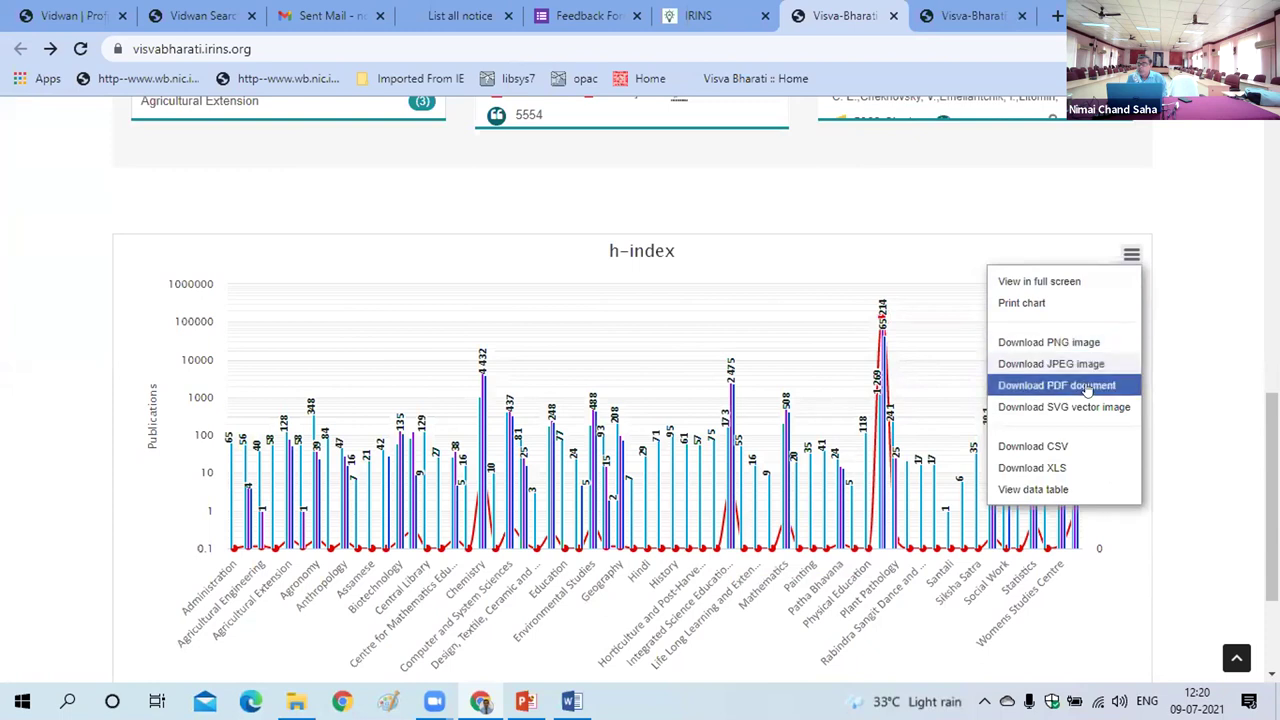
left_click(1058, 469)
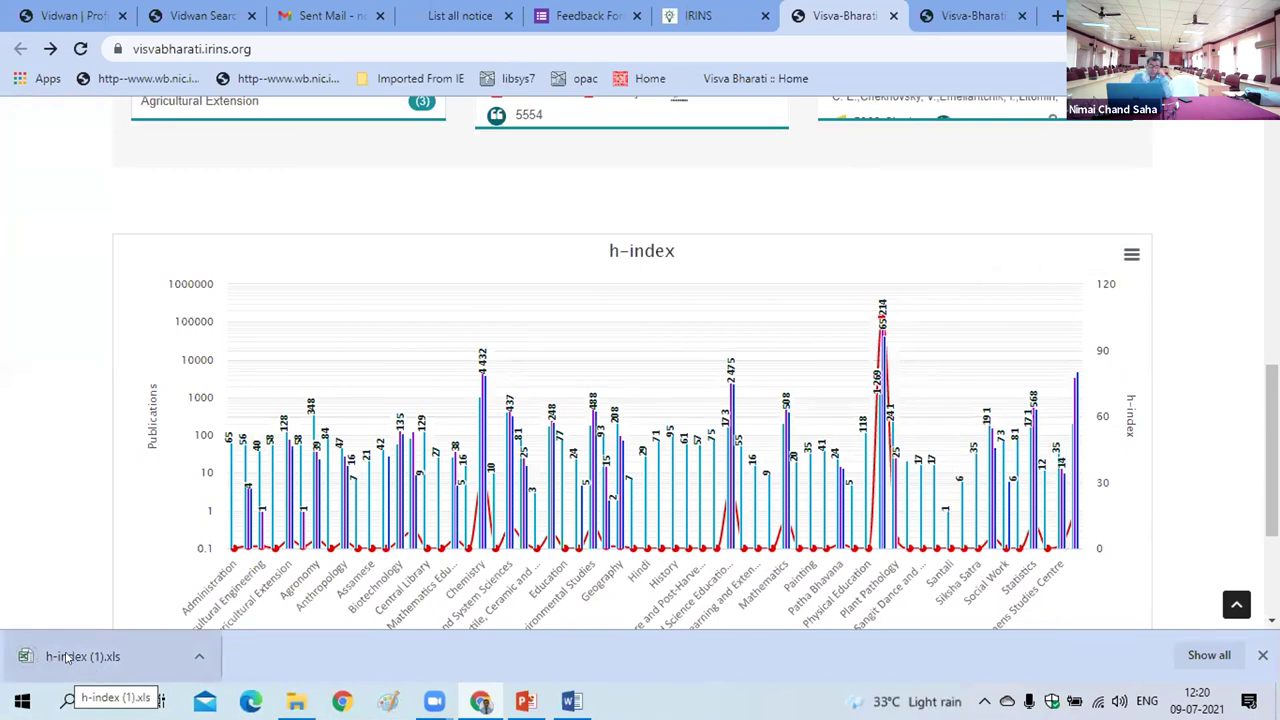
left_click(66, 656)
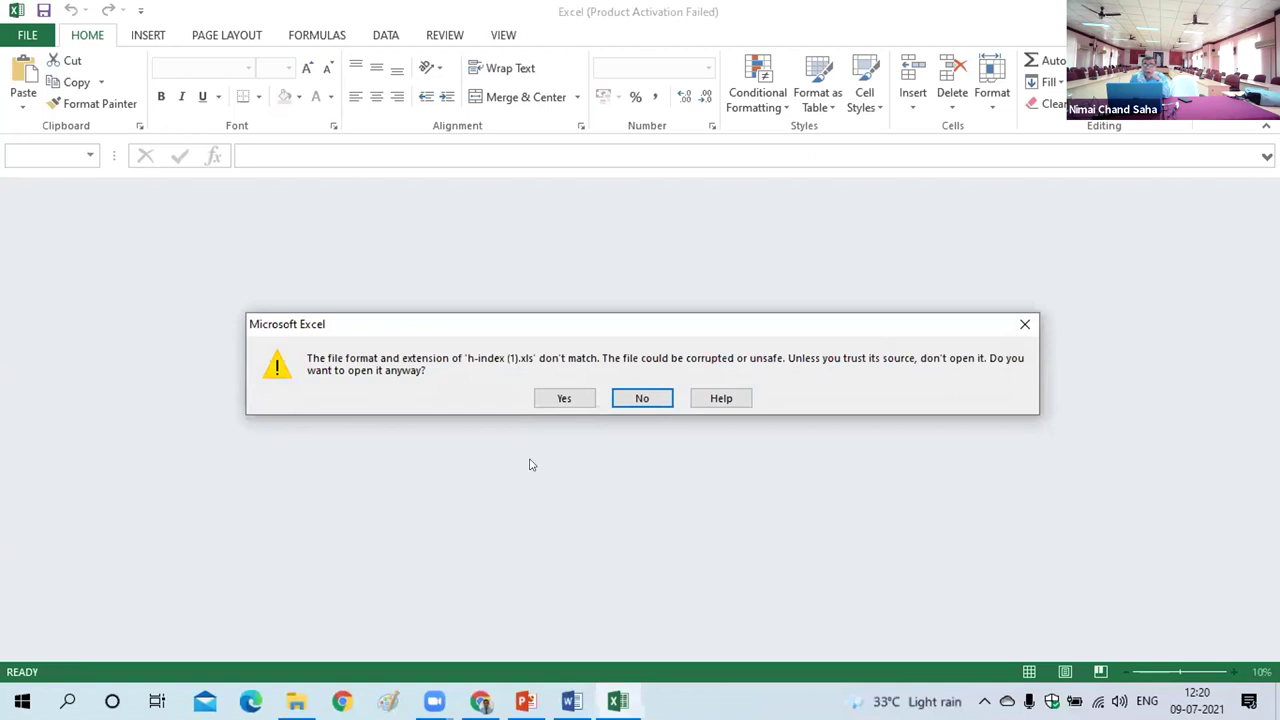
left_click(562, 400)
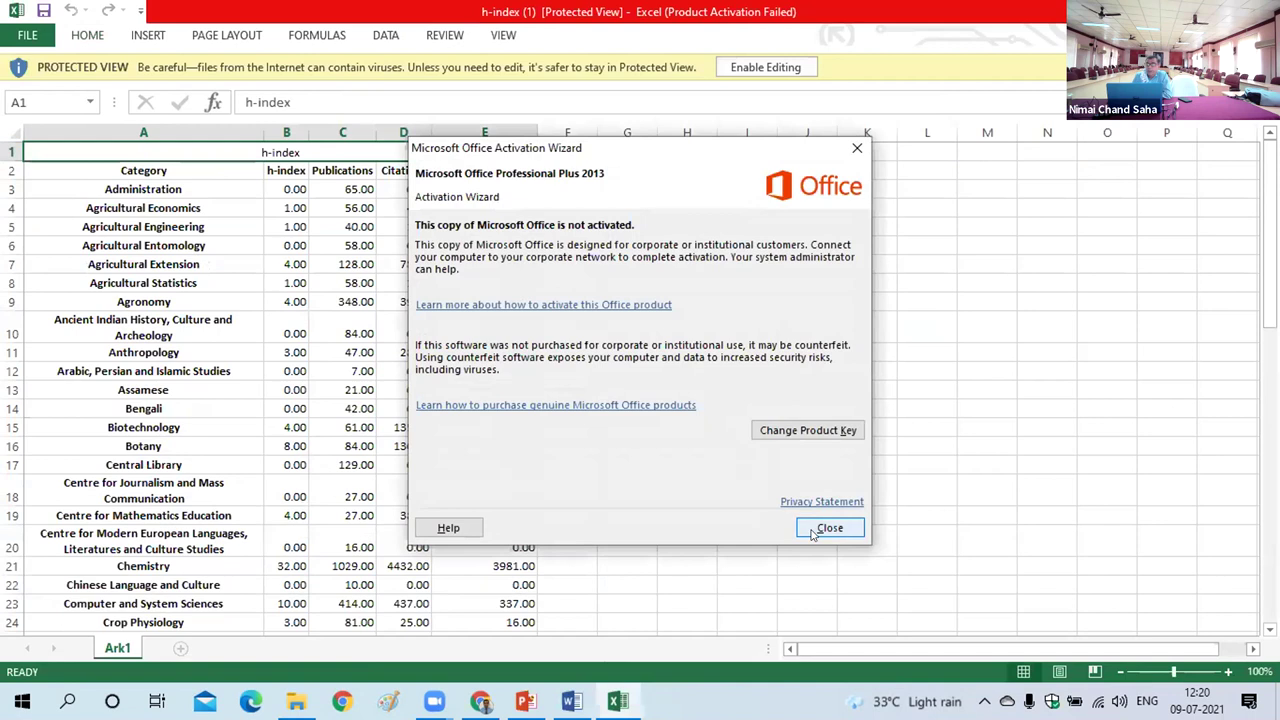
left_click(827, 528)
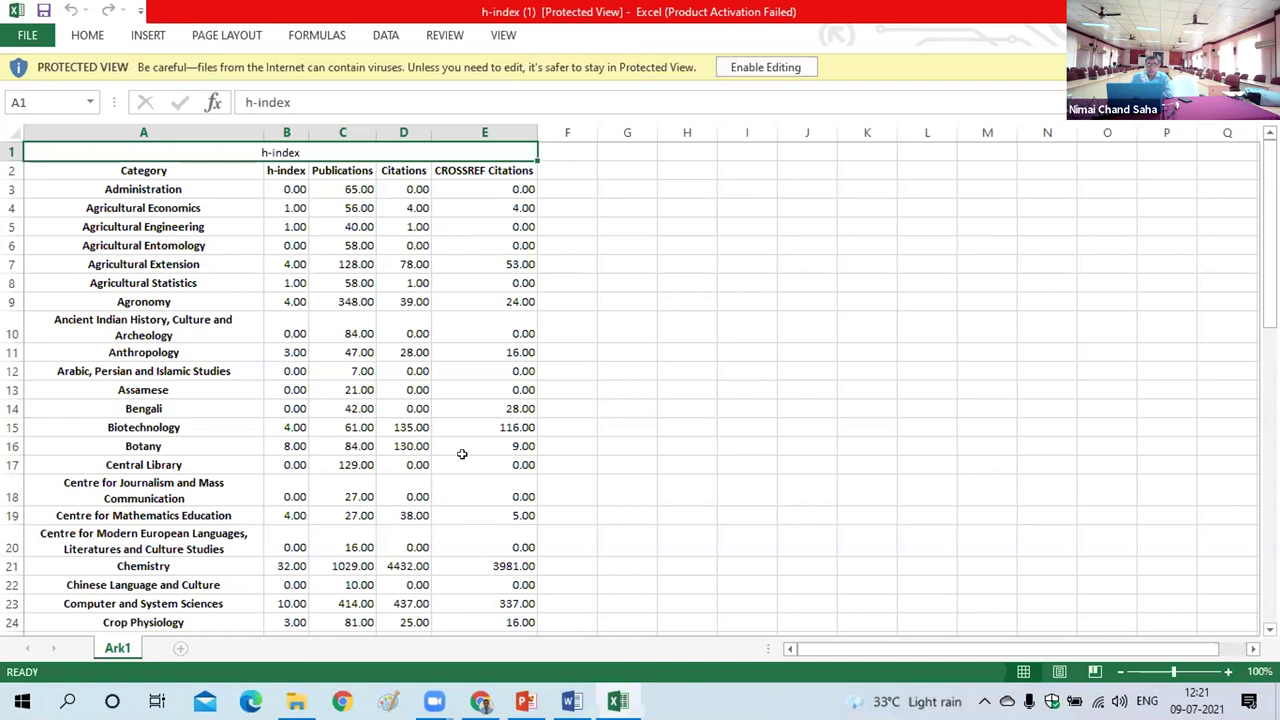
Review the h-index, publications and citations columns for all departments down to the Zoology row.
scroll(462, 454, "down", 7)
scroll(462, 454, "down", 5)
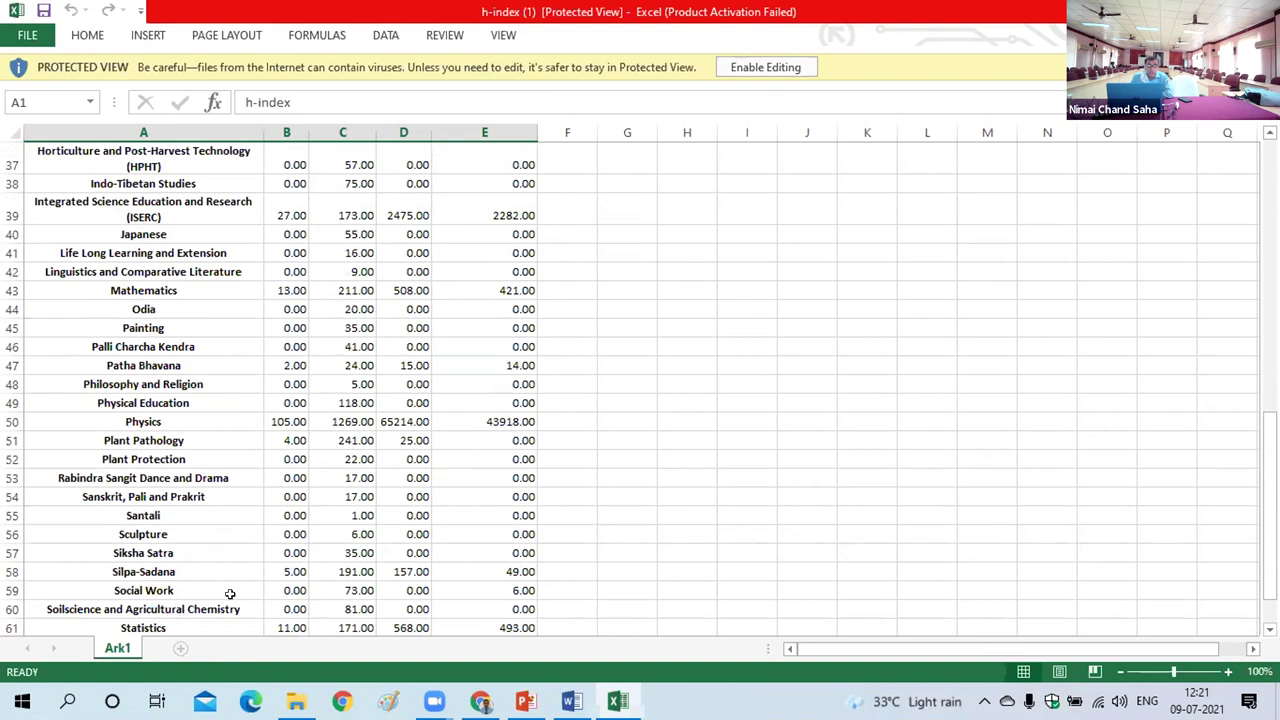
scroll(230, 594, "down", 1)
scroll(230, 594, "down", 2)
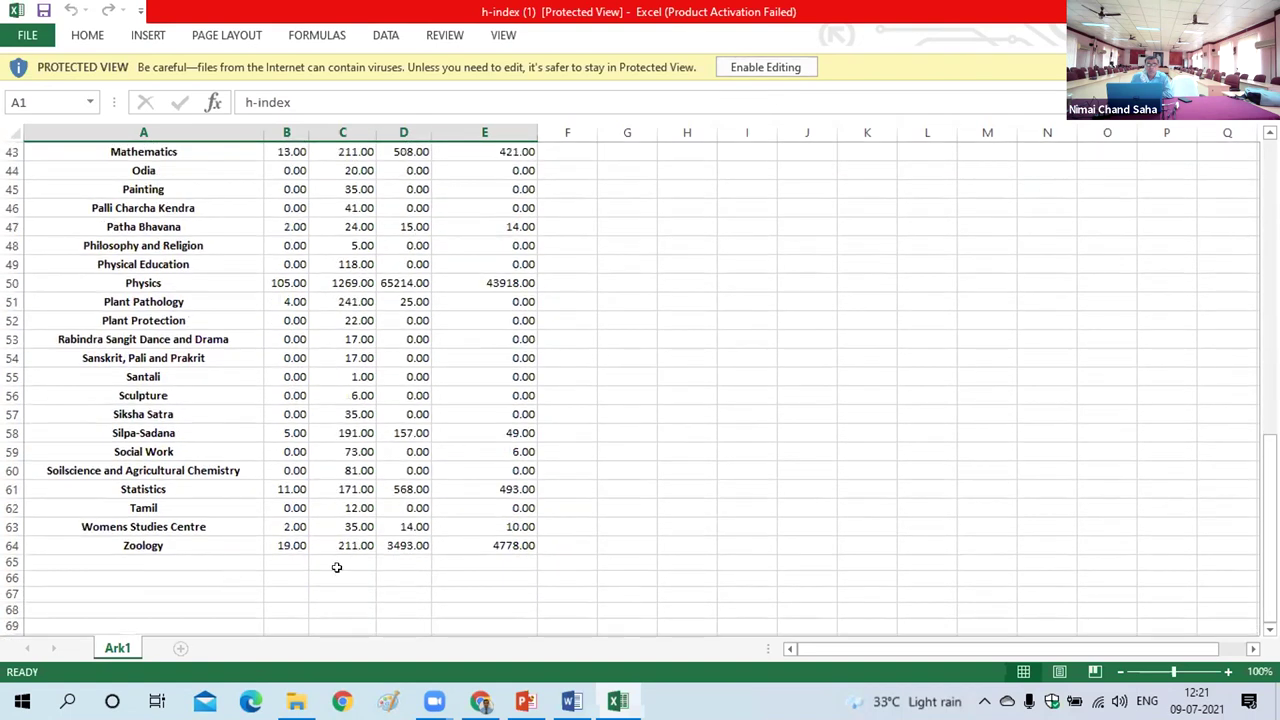
left_click(277, 557)
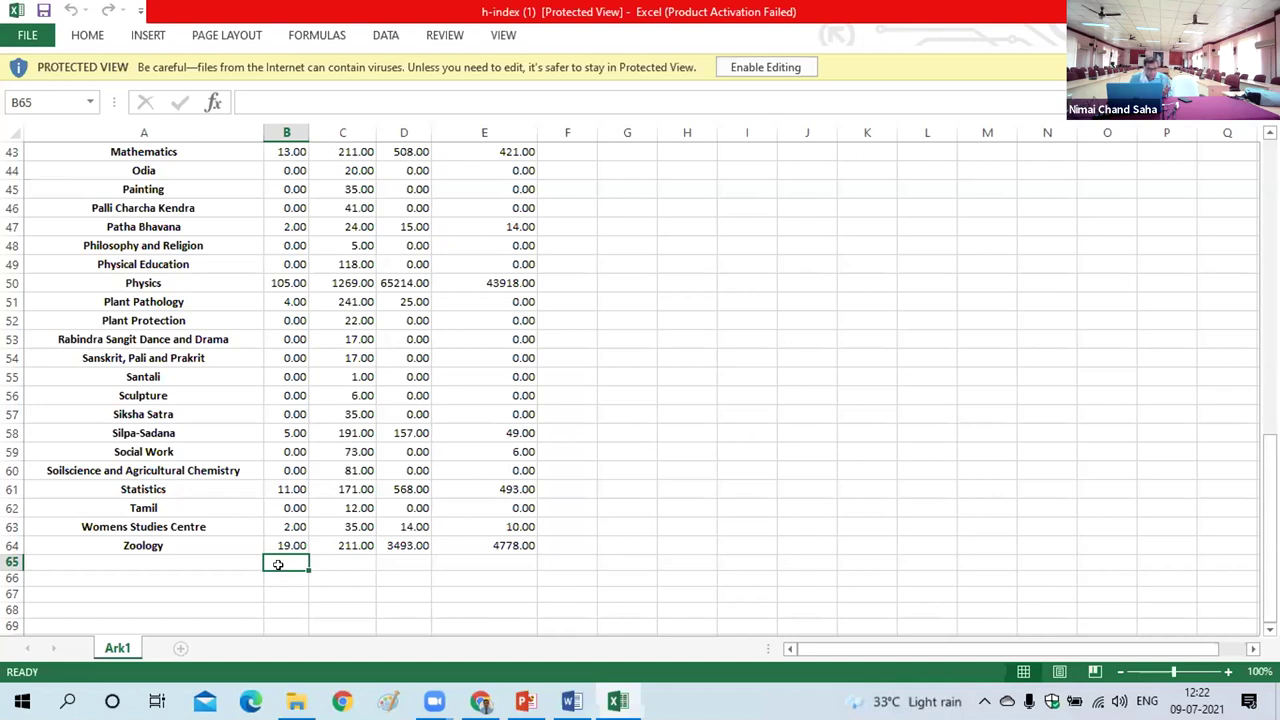
left_click(327, 556)
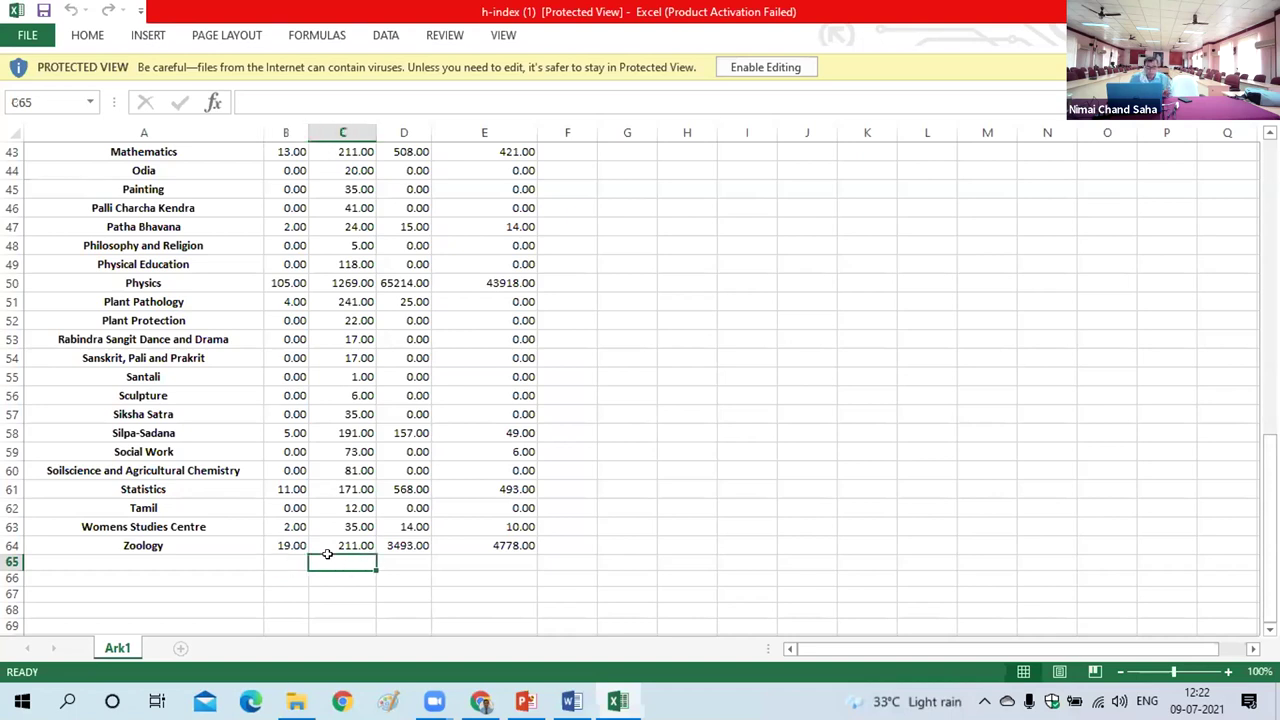
left_click(386, 561)
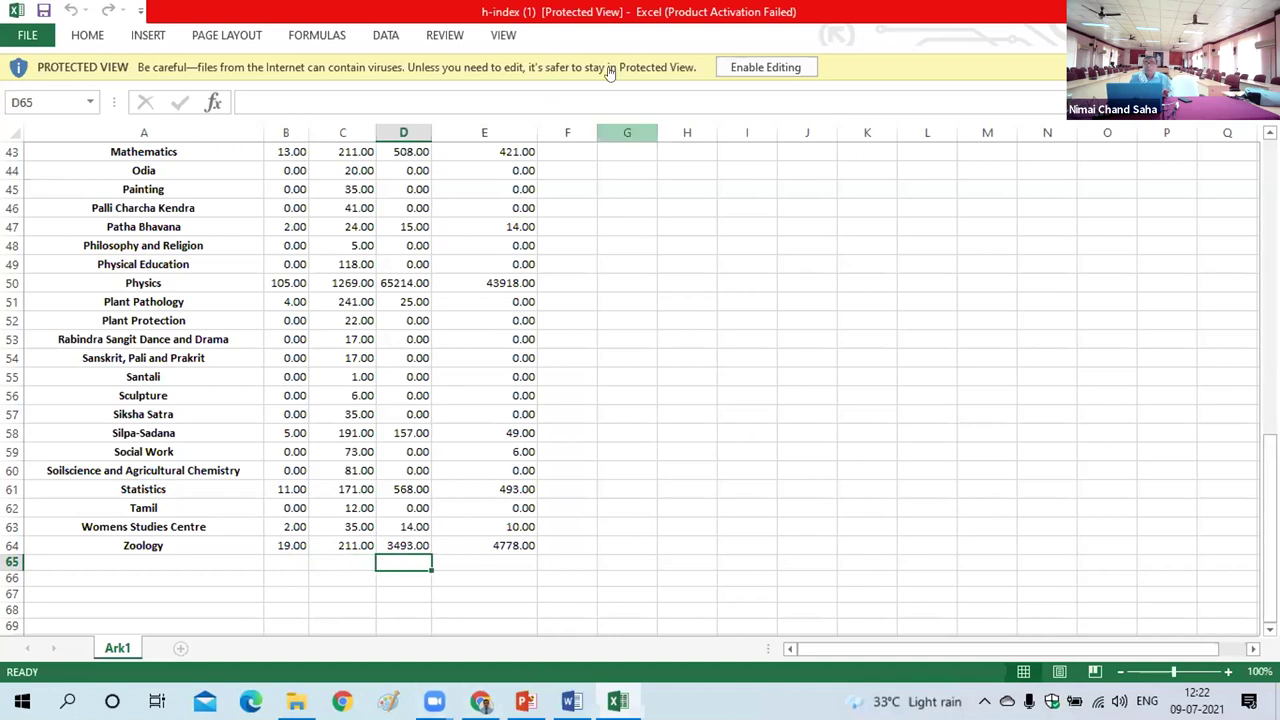
Switch back to the Faculty Profiles page in Chrome and review the Scholarly Resources list down to Books / Chapters and Other.
mouse_move(615, 702)
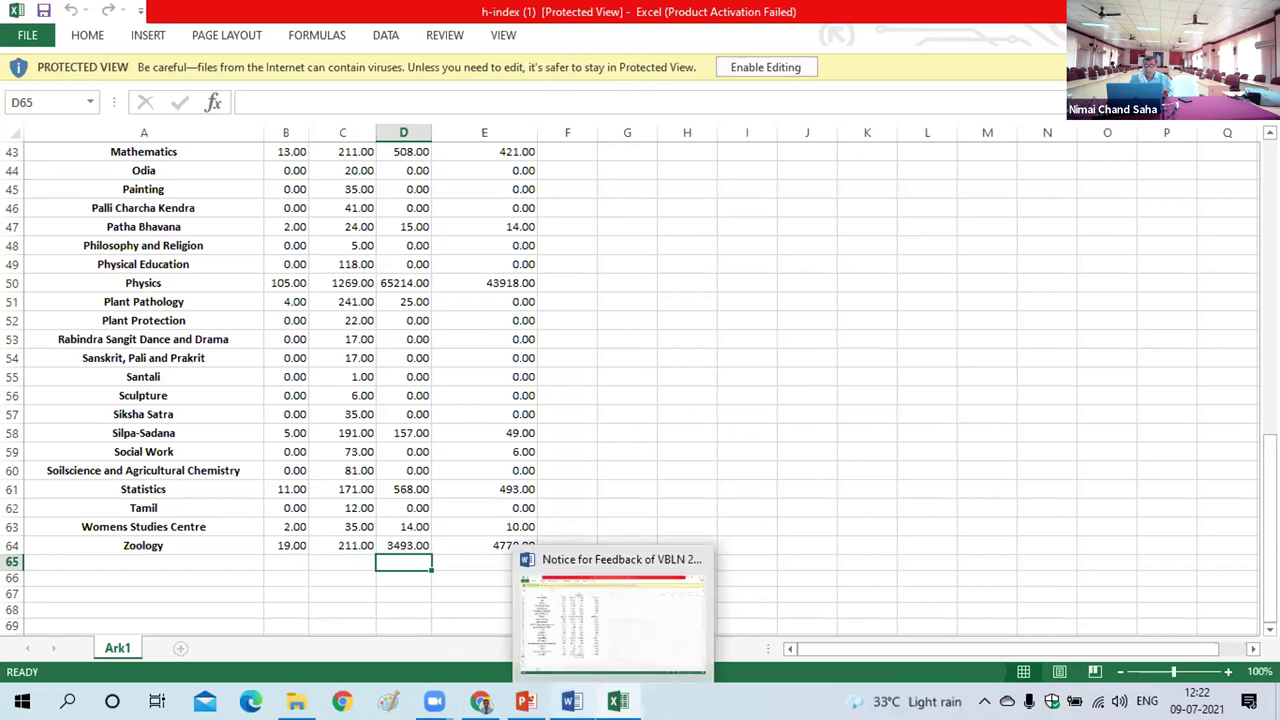
left_click(481, 702)
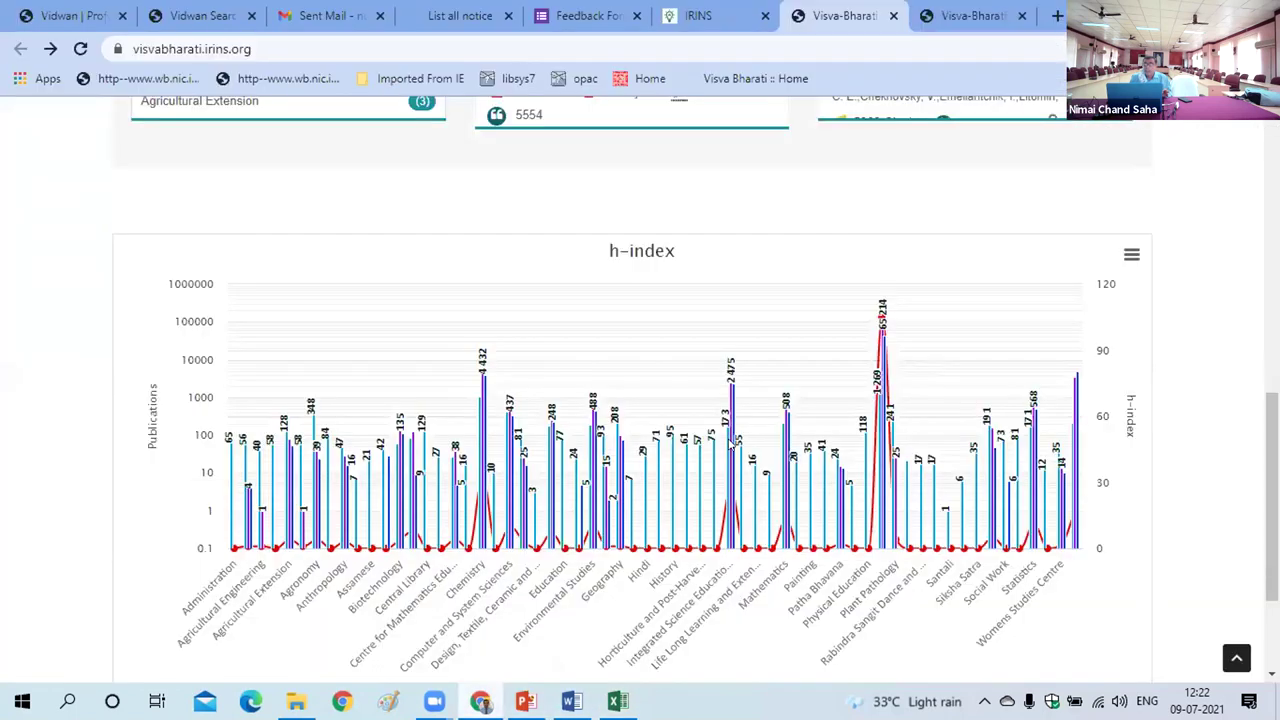
scroll(742, 302, "up", 2)
scroll(742, 306, "up", 5)
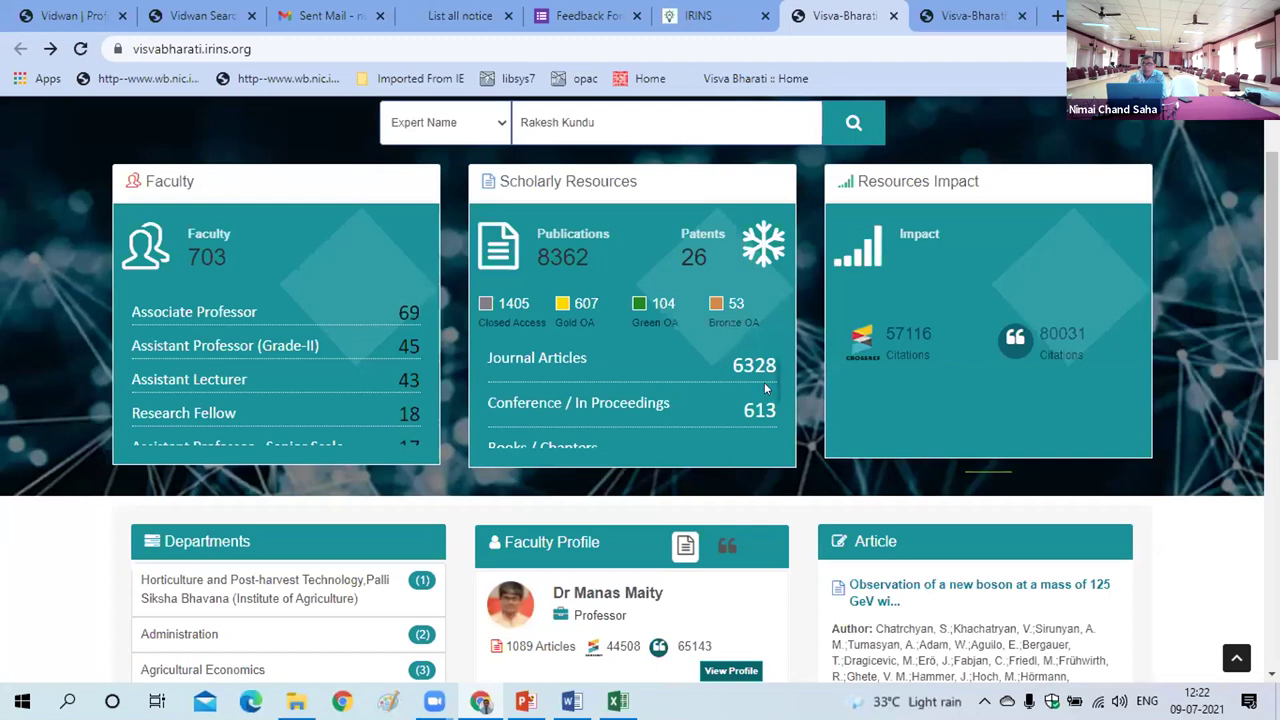
left_click_drag(772, 384, 772, 395)
left_click_drag(772, 398, 778, 434)
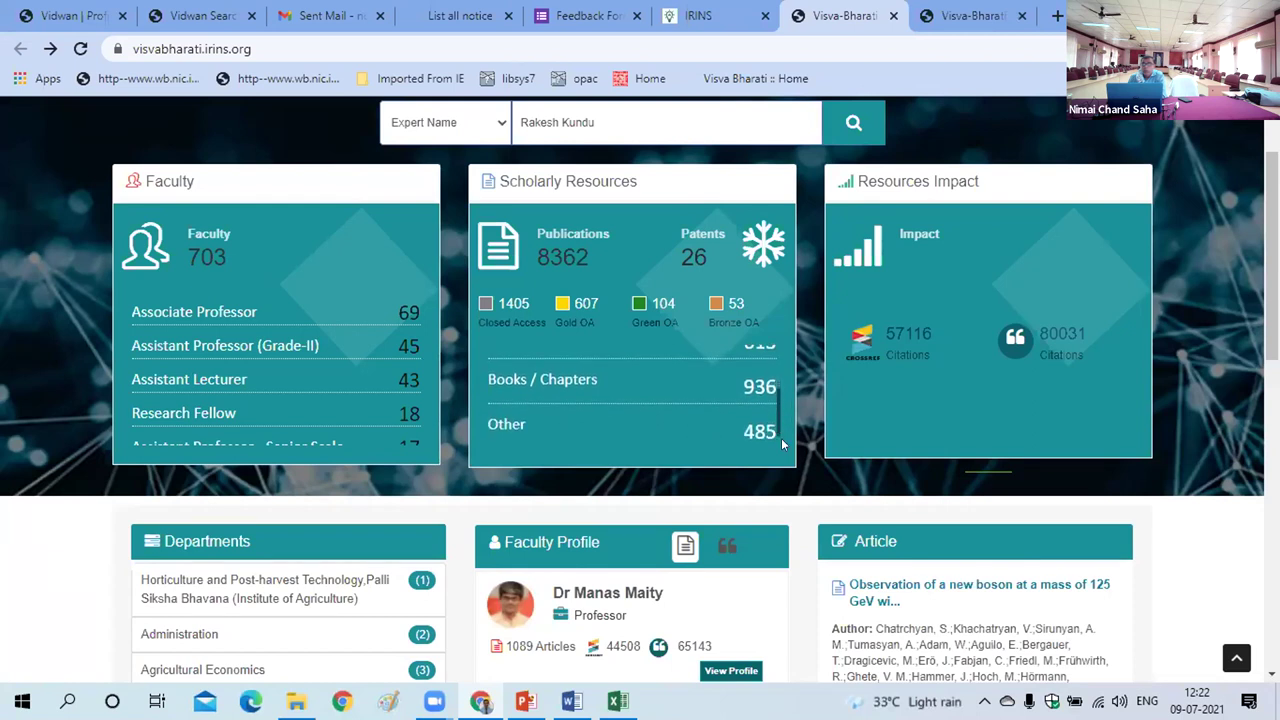